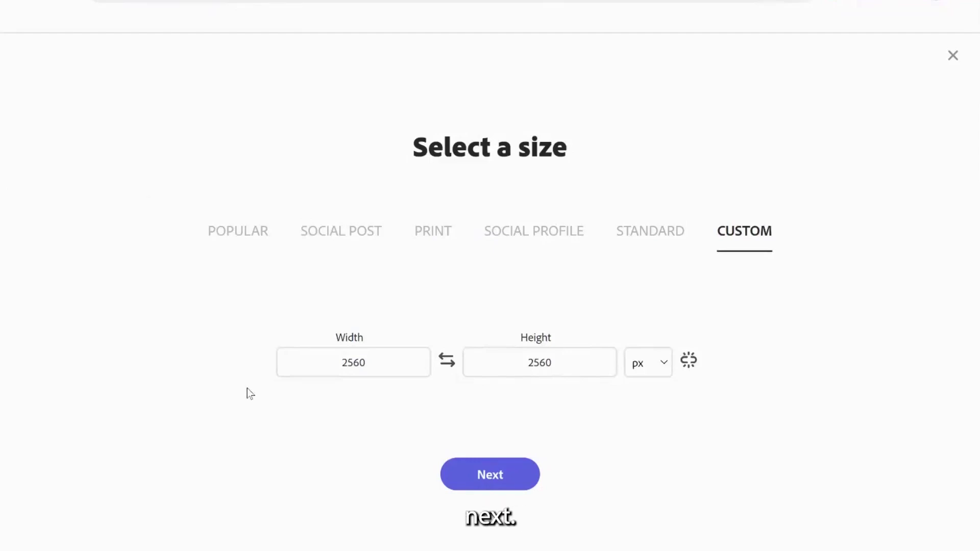
# Step: Create the blank square design and close the Templates suggestions panel
pyautogui.click(496, 485)
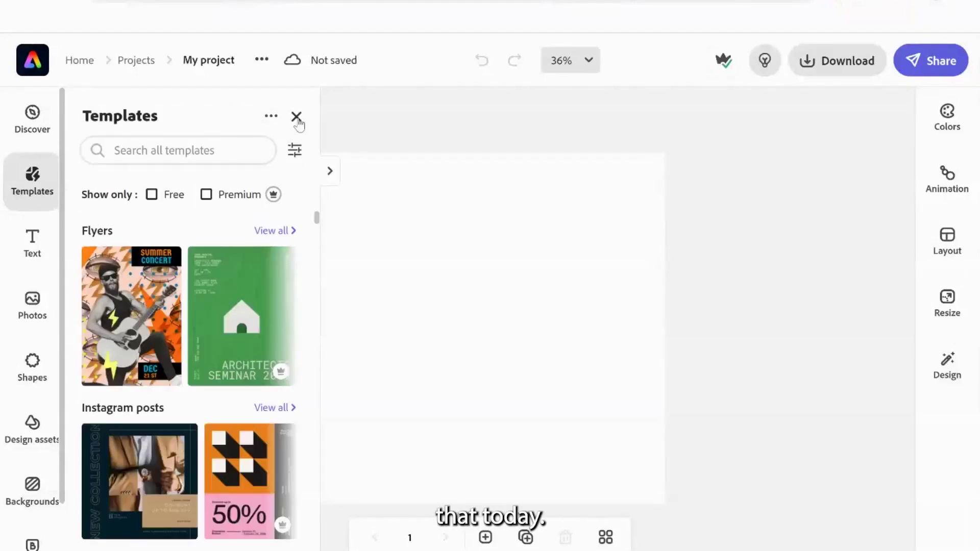
pyautogui.click(296, 117)
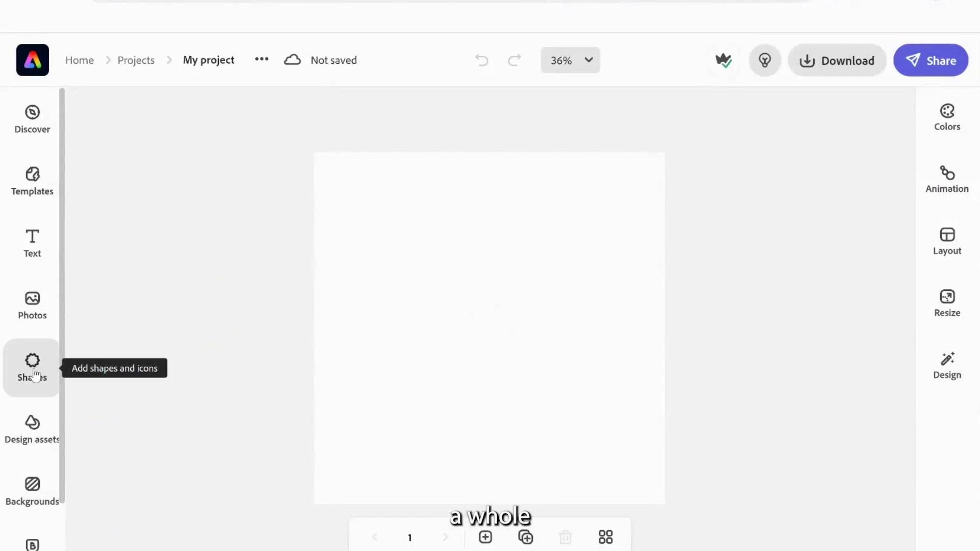
# Step: Search the Shapes library for 'science' to list atom, flask and microscope icons
pyautogui.click(32, 366)
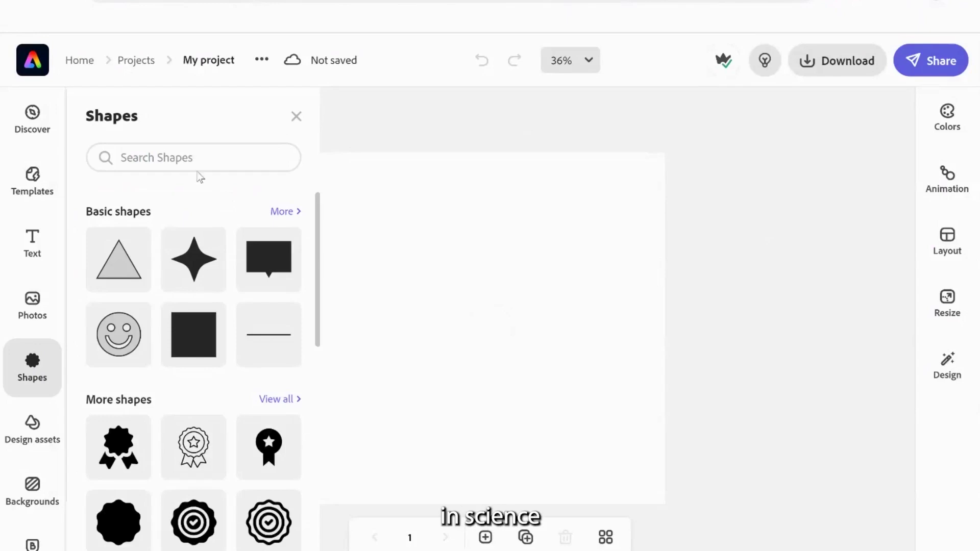
pyautogui.click(203, 157)
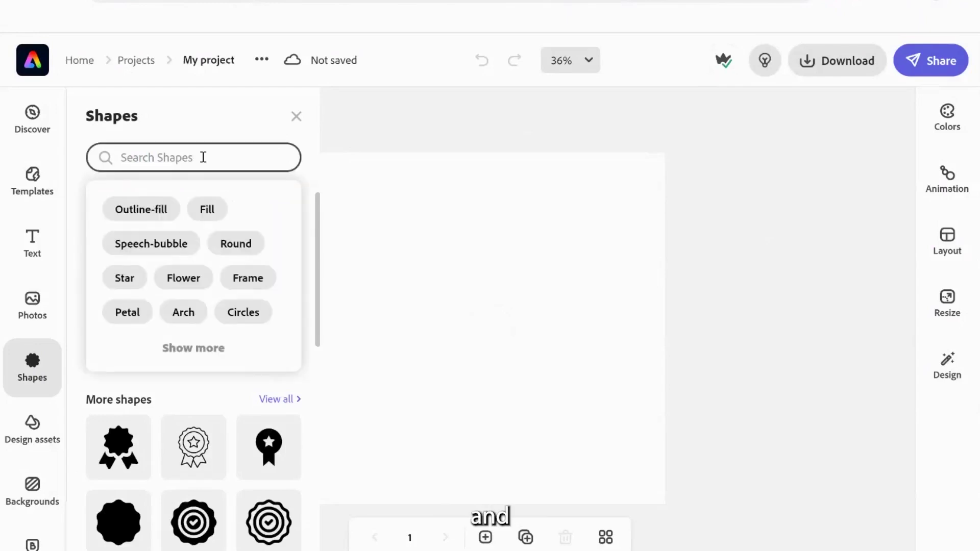
pyautogui.write('science')
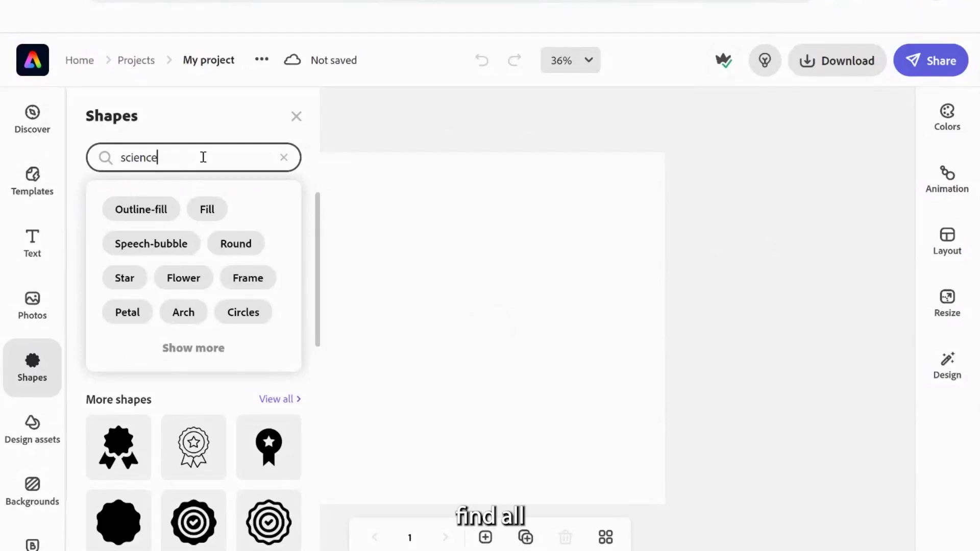
pyautogui.press('Return')
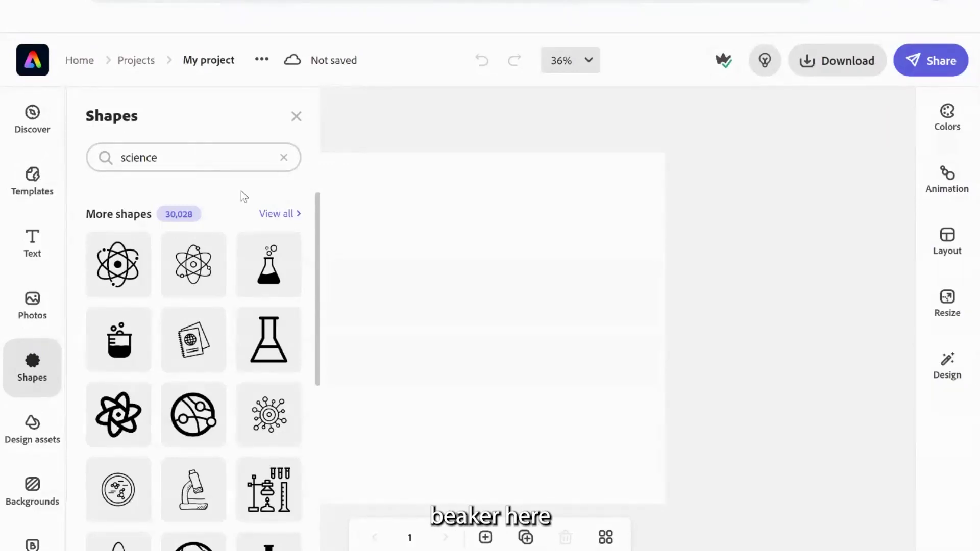
# Step: Add the bubbling flask icon and move it to the upper right of the page
pyautogui.click(276, 263)
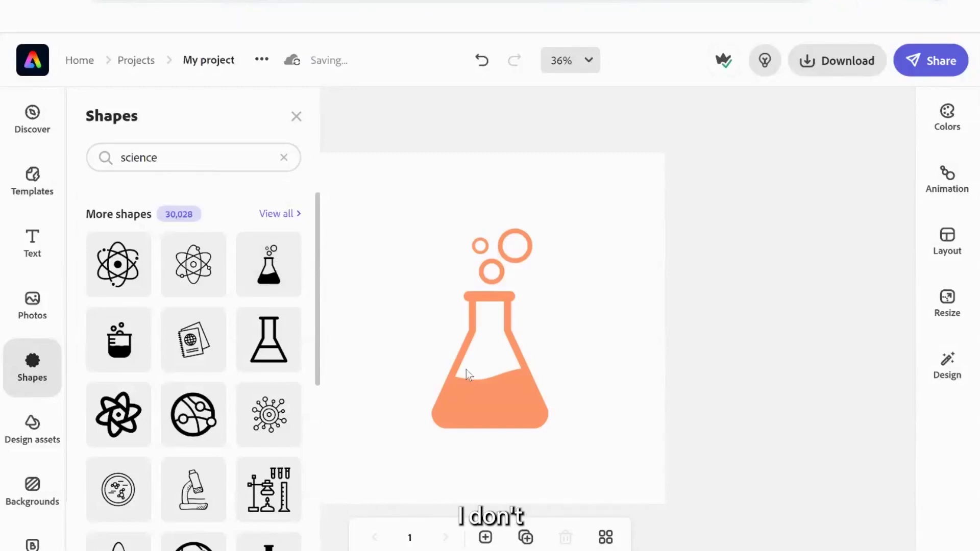
pyautogui.click(462, 396)
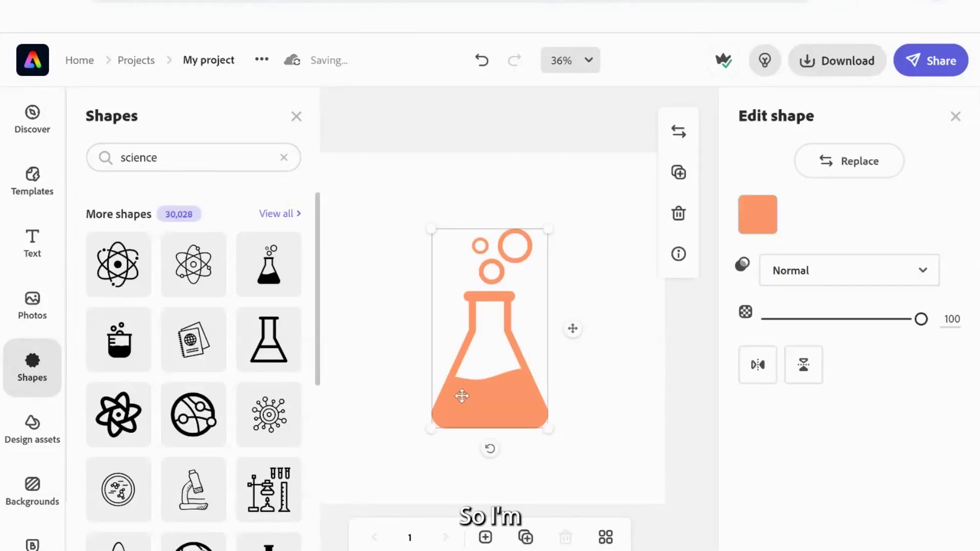
pyautogui.moveTo(461, 396); pyautogui.dragTo(561, 322)
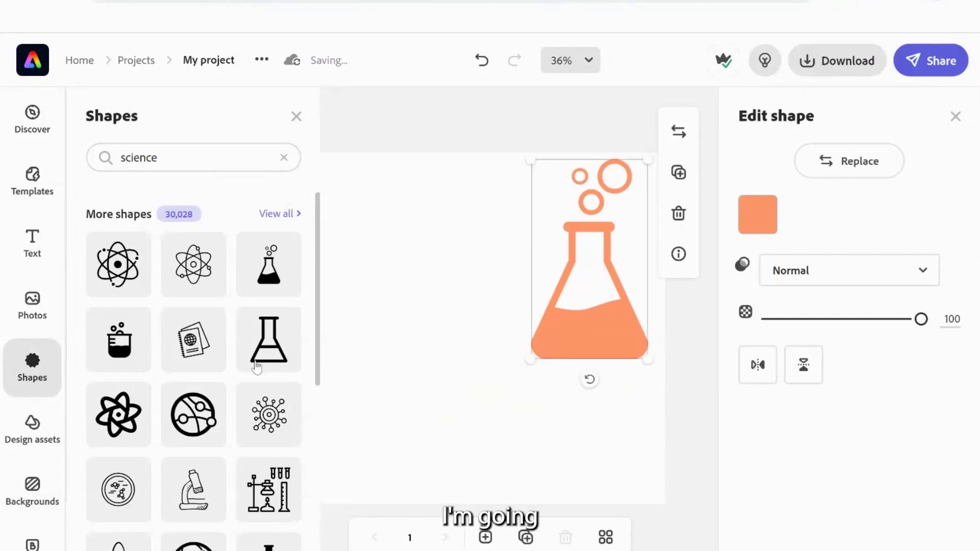
# Step: Add the lab equipment icon at upper left and delete its duplicate copy
pyautogui.scroll(-2, 256, 343)
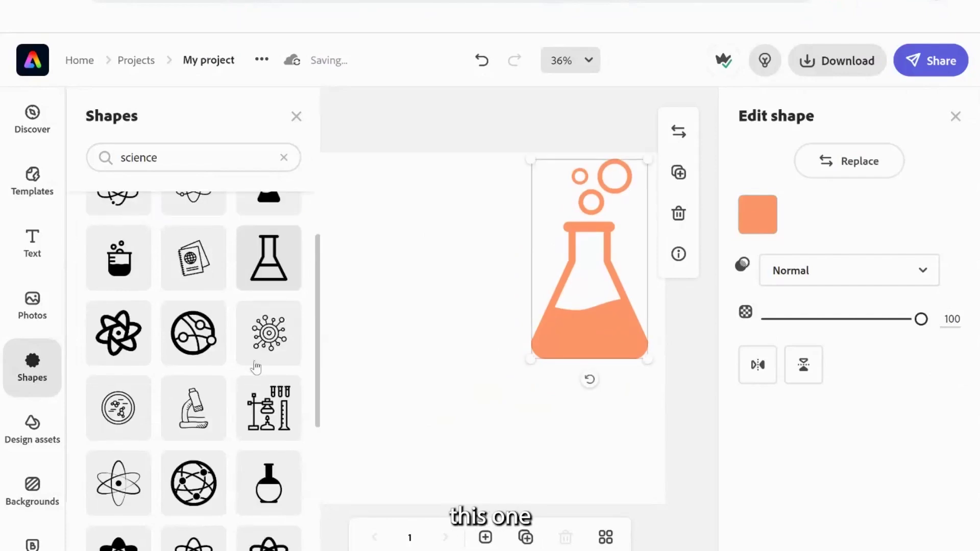
pyautogui.scroll(-2, 257, 367)
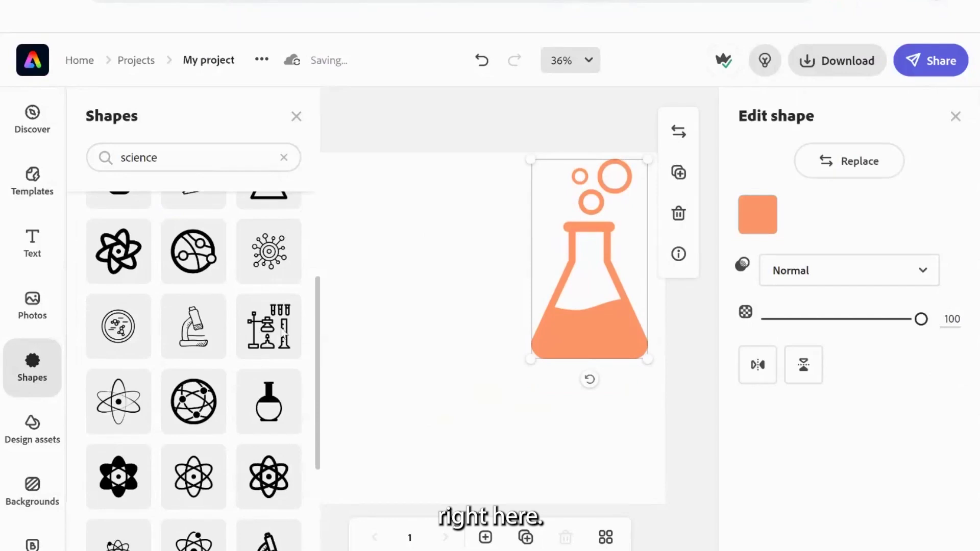
pyautogui.scroll(-4, 329, 328)
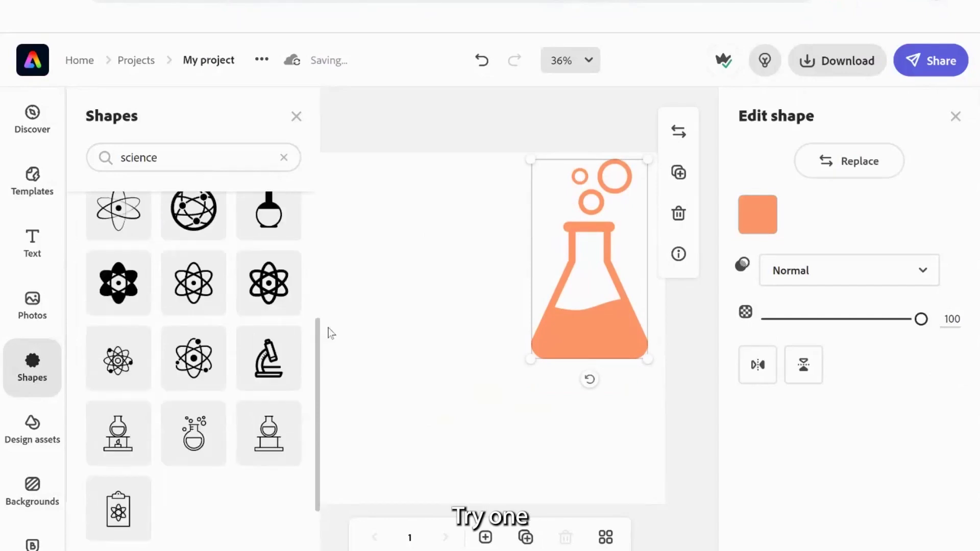
pyautogui.scroll(3, 319, 335)
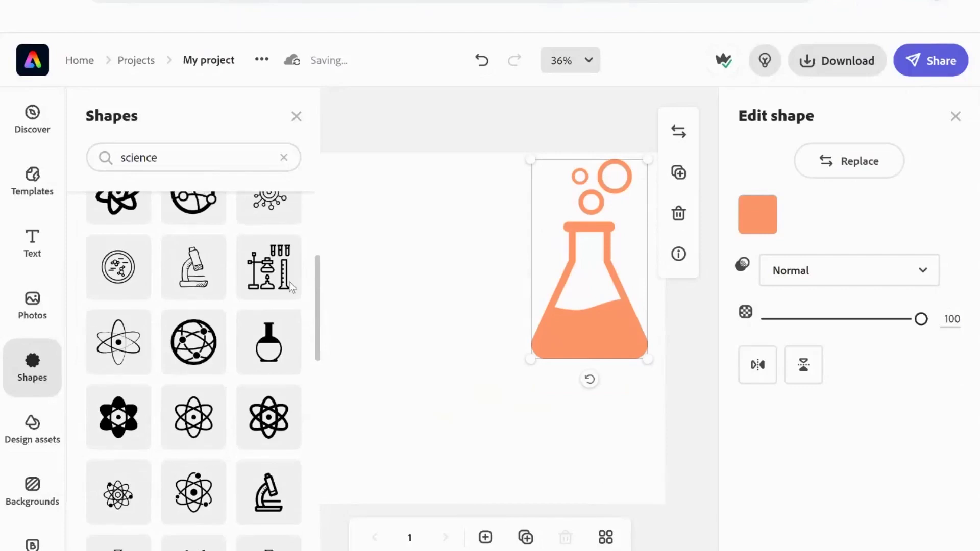
pyautogui.click(291, 285)
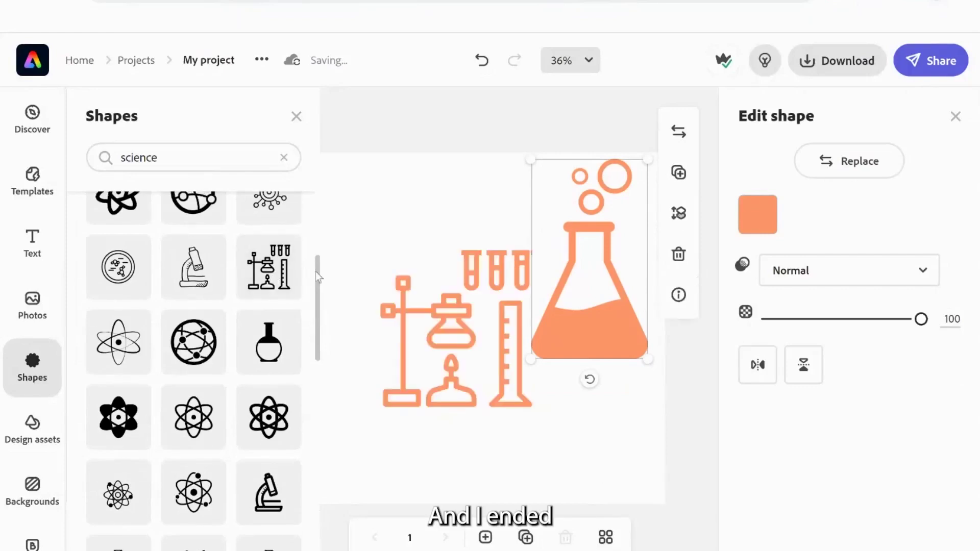
pyautogui.moveTo(454, 309); pyautogui.dragTo(407, 239)
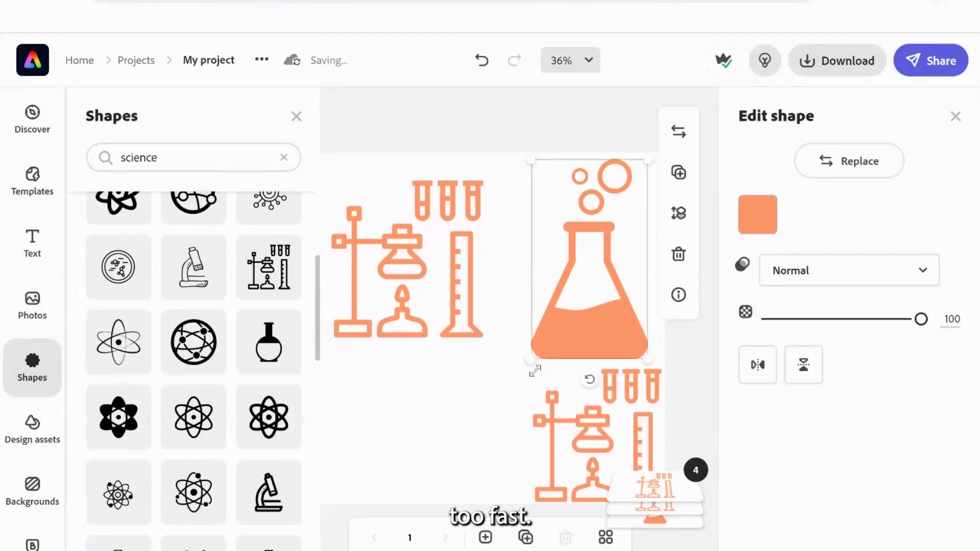
pyautogui.click(579, 425)
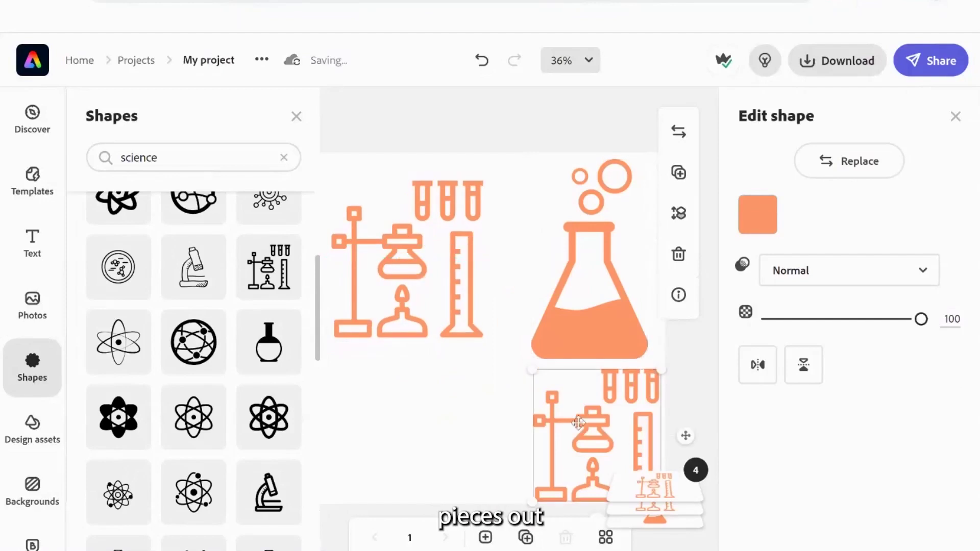
pyautogui.press('Delete')
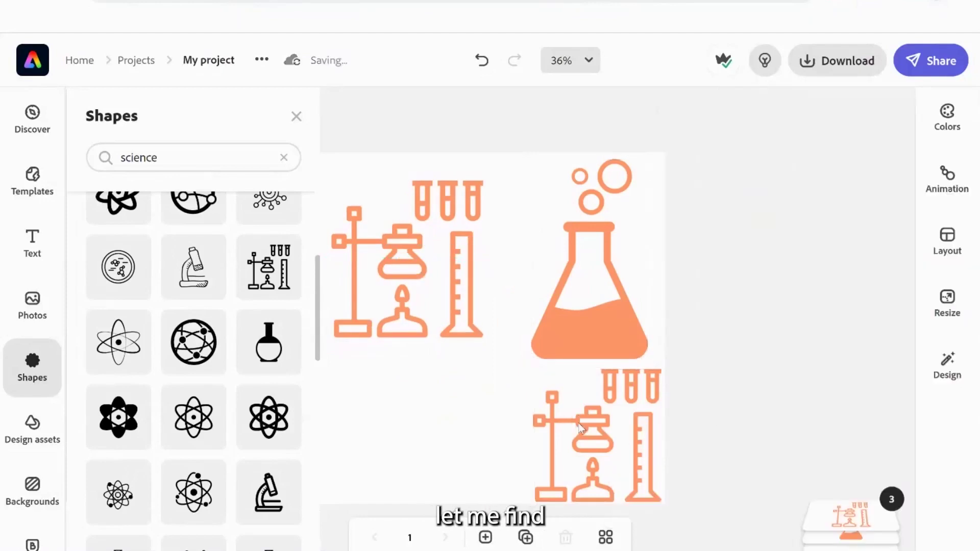
# Step: Add the test-tube-in-stand icon below the flask, then deselect it
pyautogui.scroll(-5, 261, 414)
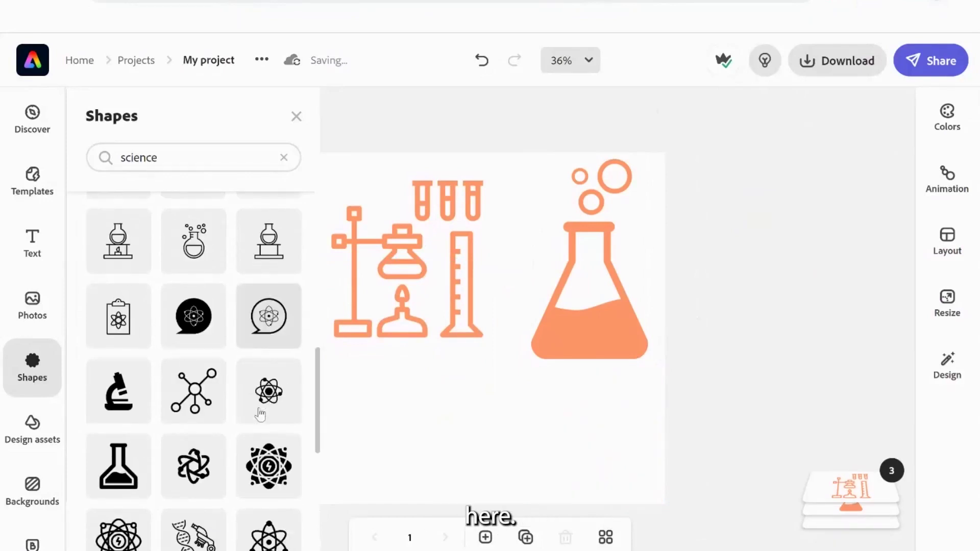
pyautogui.scroll(-4, 260, 414)
pyautogui.scroll(-3, 260, 414)
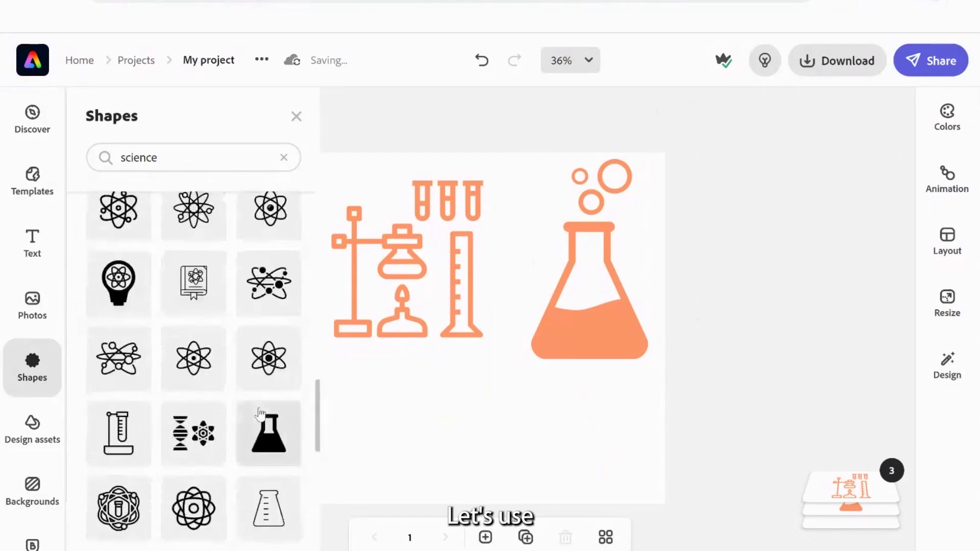
pyautogui.scroll(-1, 261, 414)
pyautogui.scroll(-1, 260, 414)
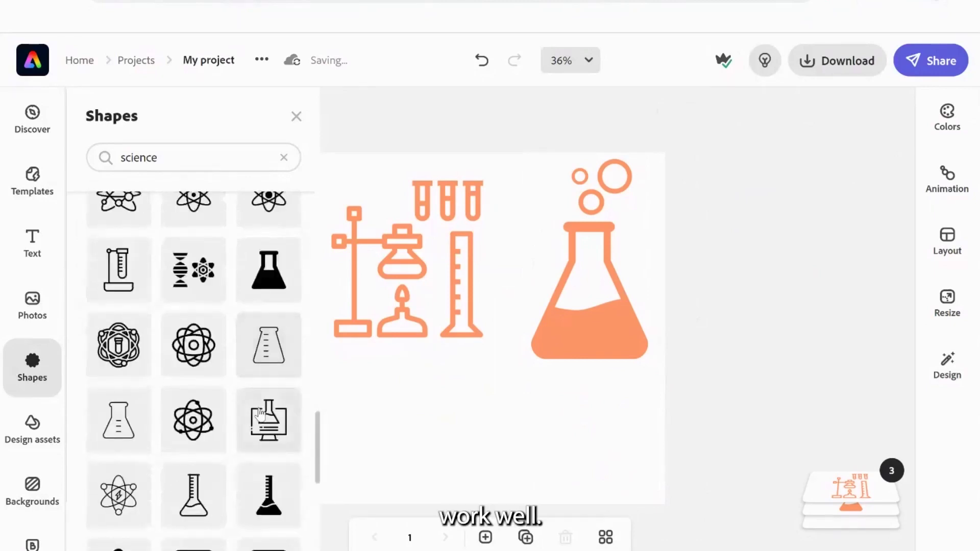
pyautogui.click(124, 290)
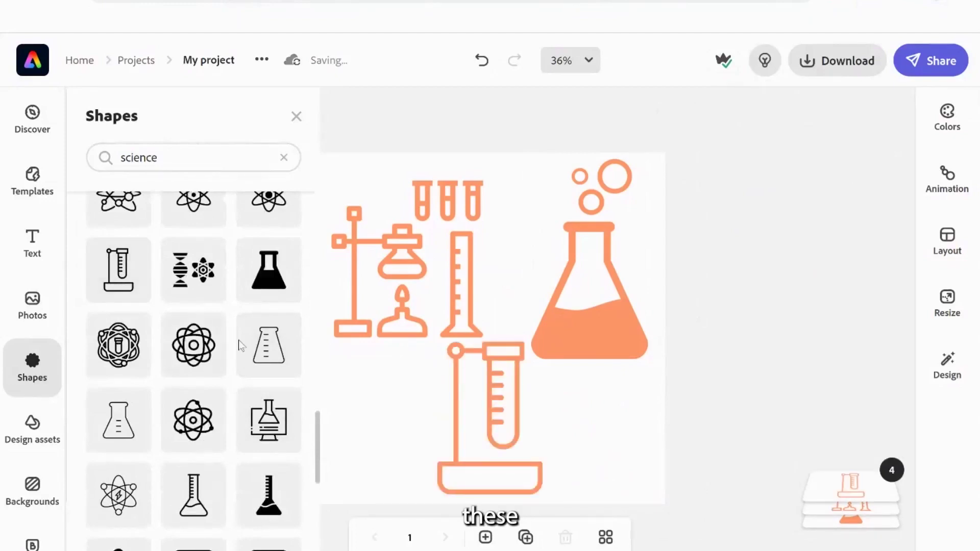
pyautogui.click(400, 415)
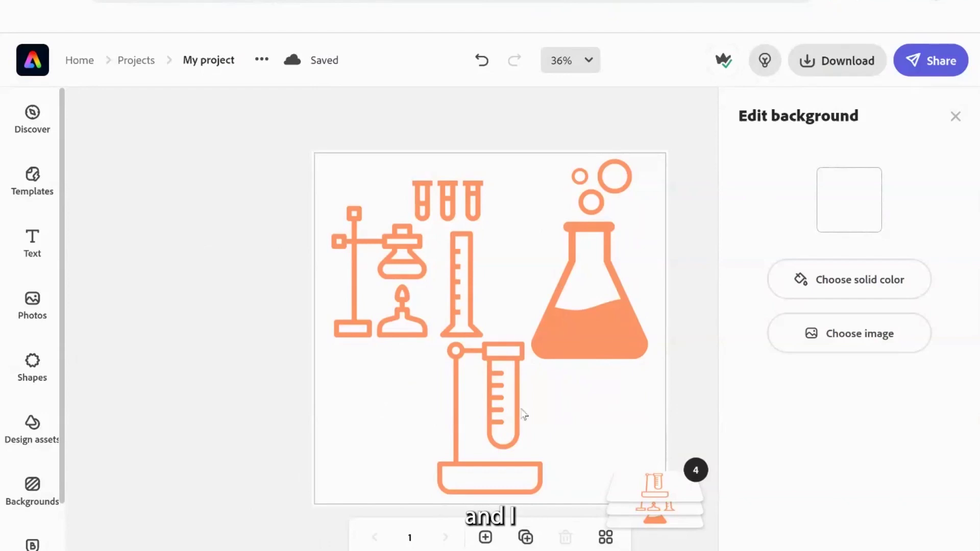
# Step: Select the orange flask, then deselect it to close the background editing options
pyautogui.click(591, 349)
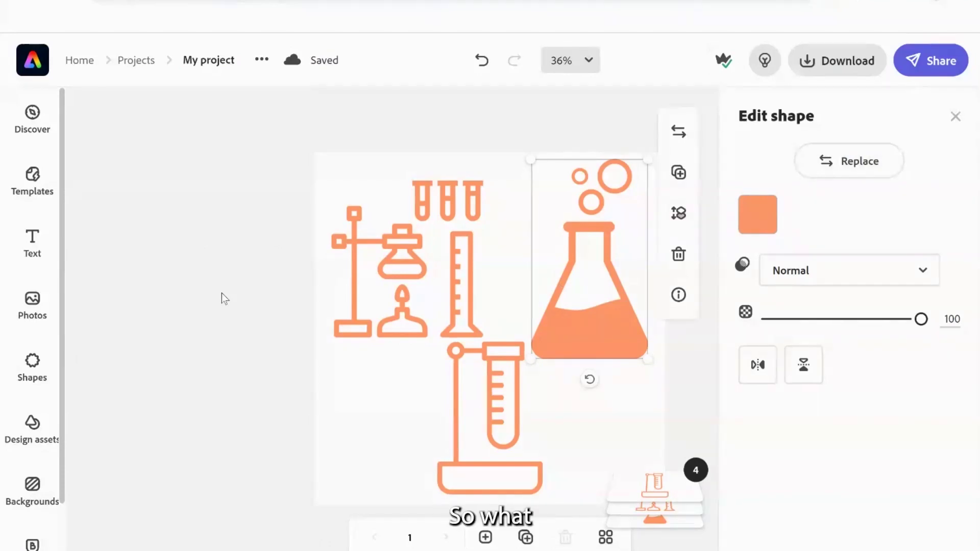
pyautogui.click(663, 106)
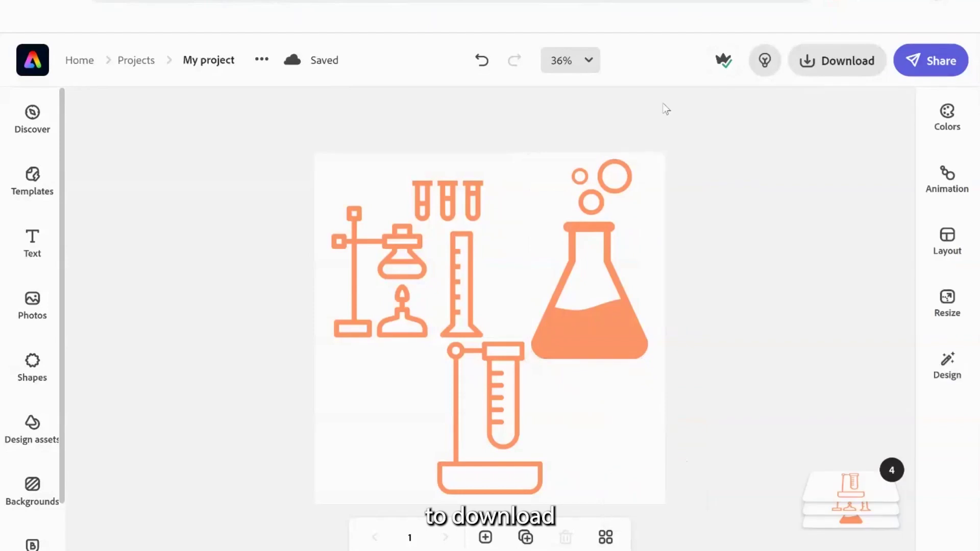
# Step: Download the design as a PDF, saved as My project (2).pdf
pyautogui.click(833, 72)
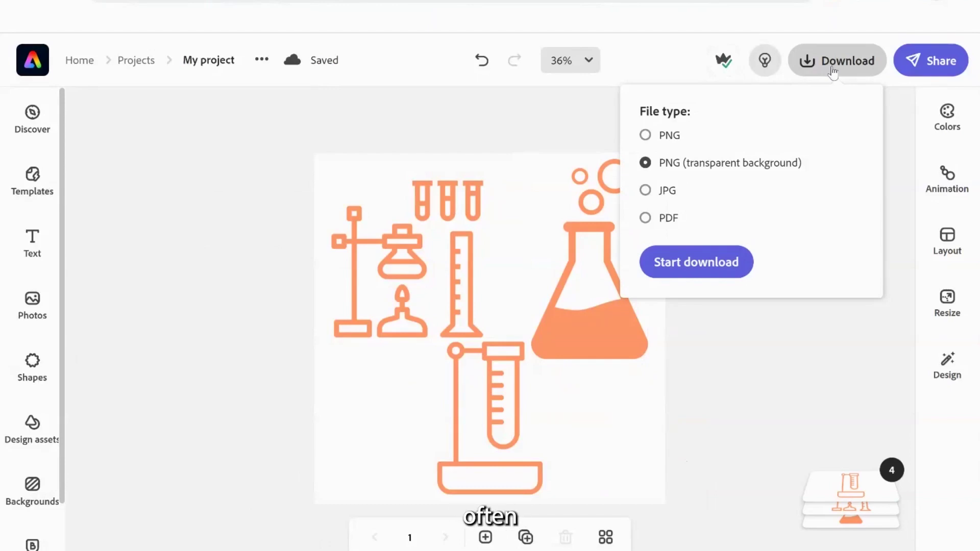
pyautogui.click(645, 218)
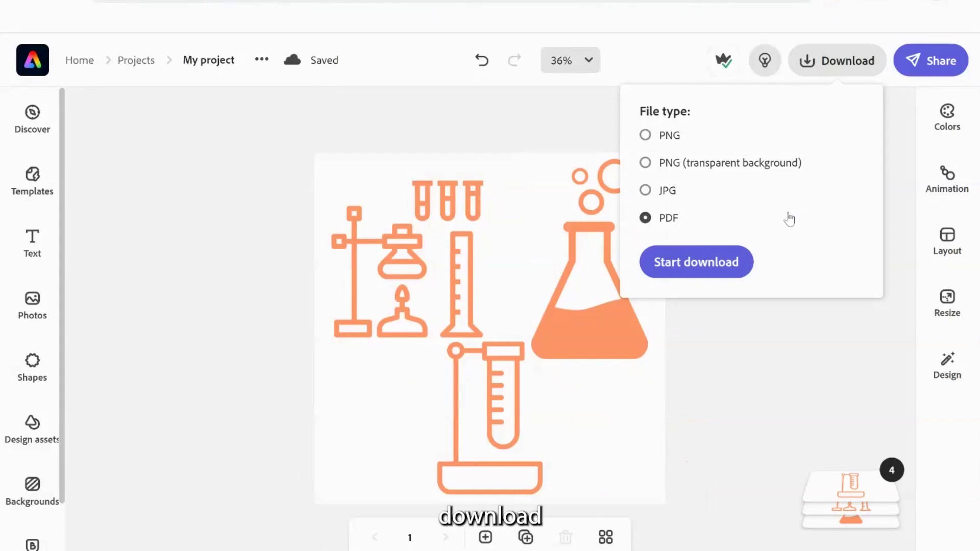
pyautogui.click(697, 264)
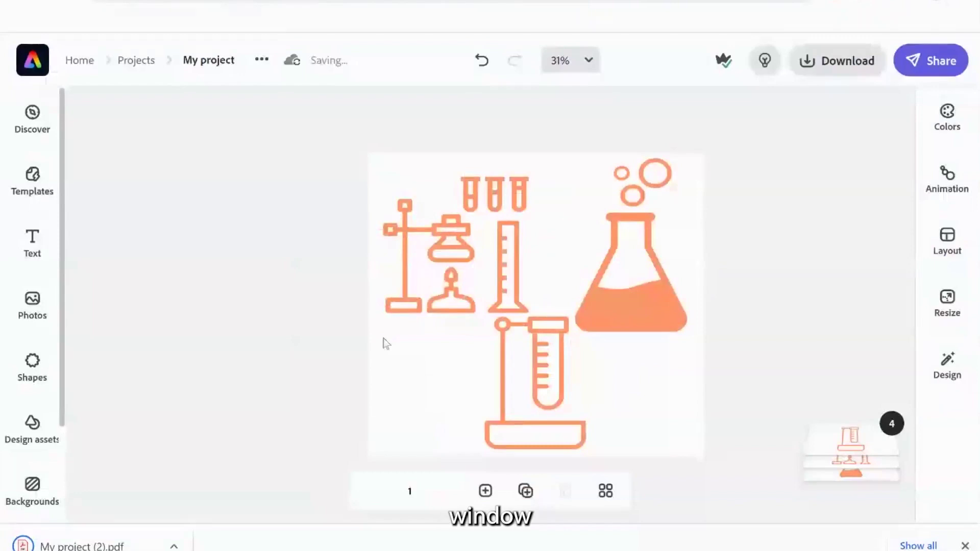
# Step: Dismiss the browser download notice and switch to Adobe Illustrator's home screen
pyautogui.click(965, 546)
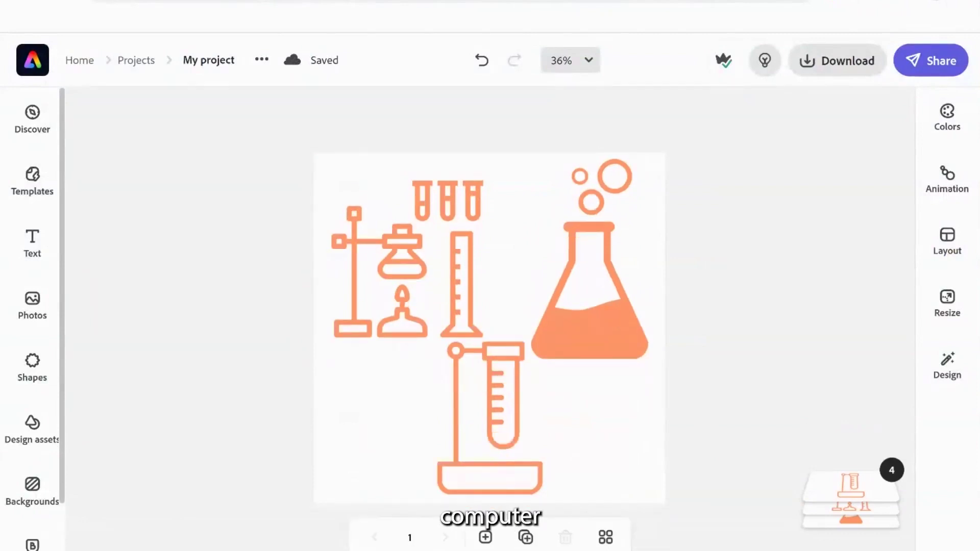
pyautogui.click(347, 490)
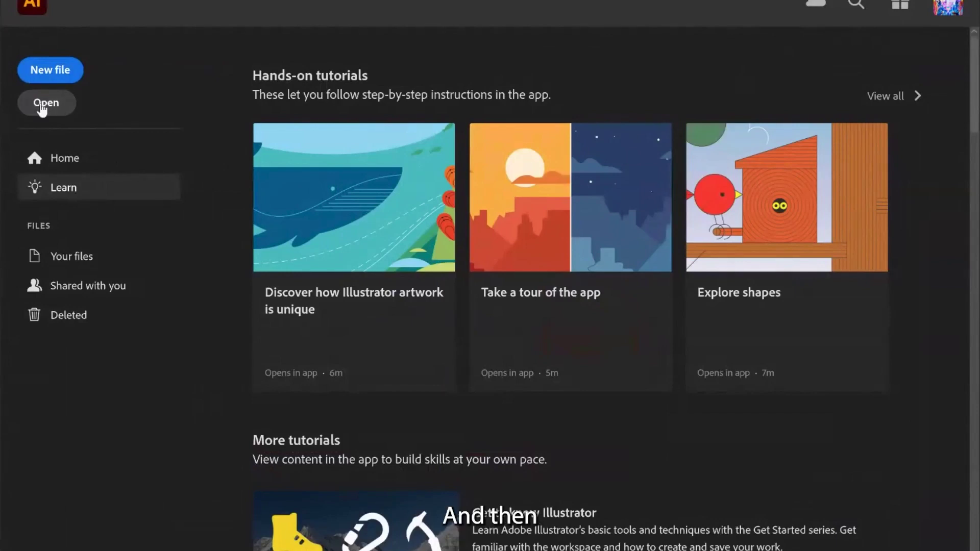
# Step: Open My project (2).pdf in Illustrator to show the orange lab icons as artwork
pyautogui.click(42, 110)
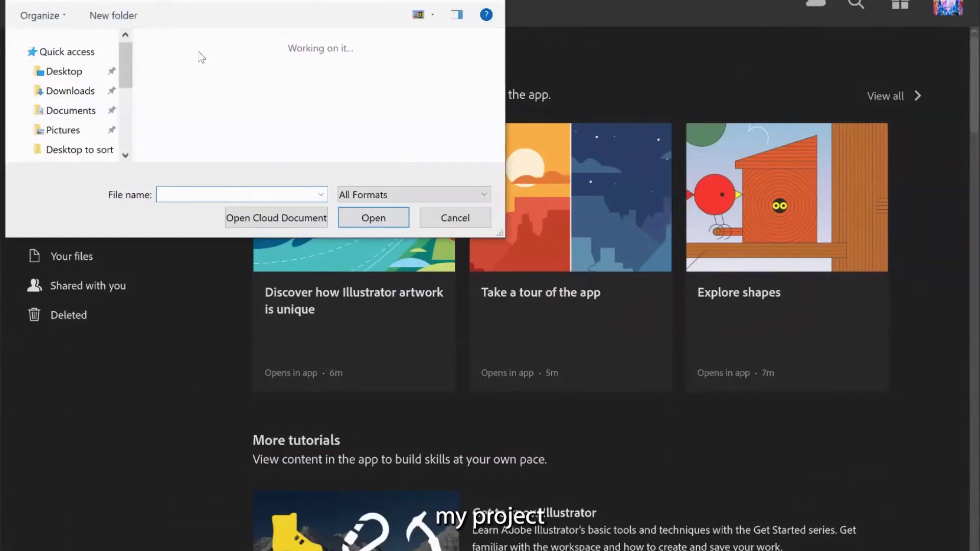
pyautogui.click(253, 89)
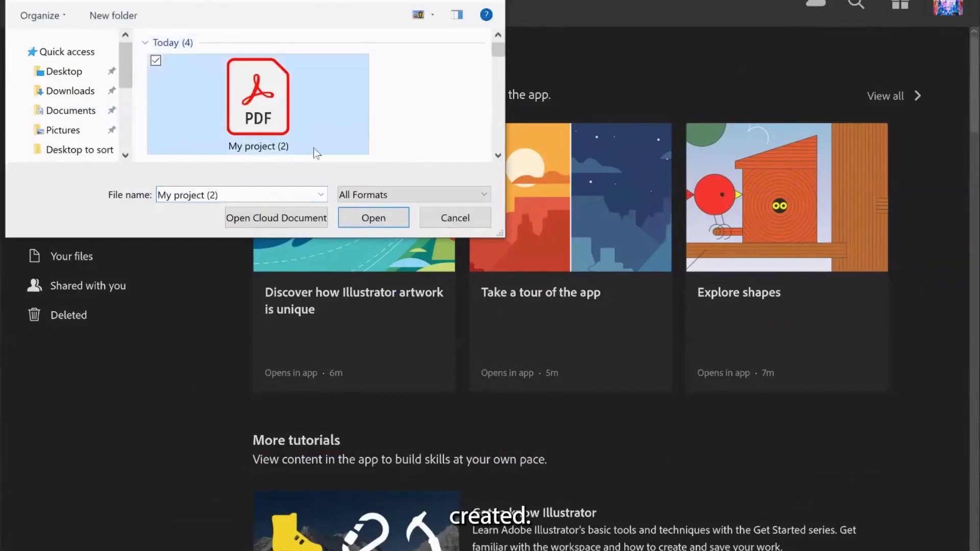
pyautogui.click(355, 221)
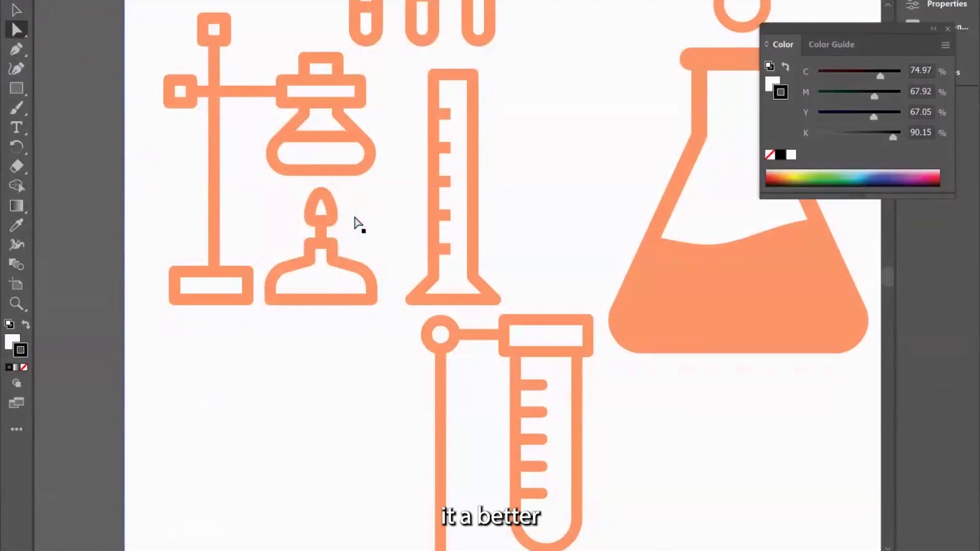
pyautogui.scroll(-1, 359, 225)
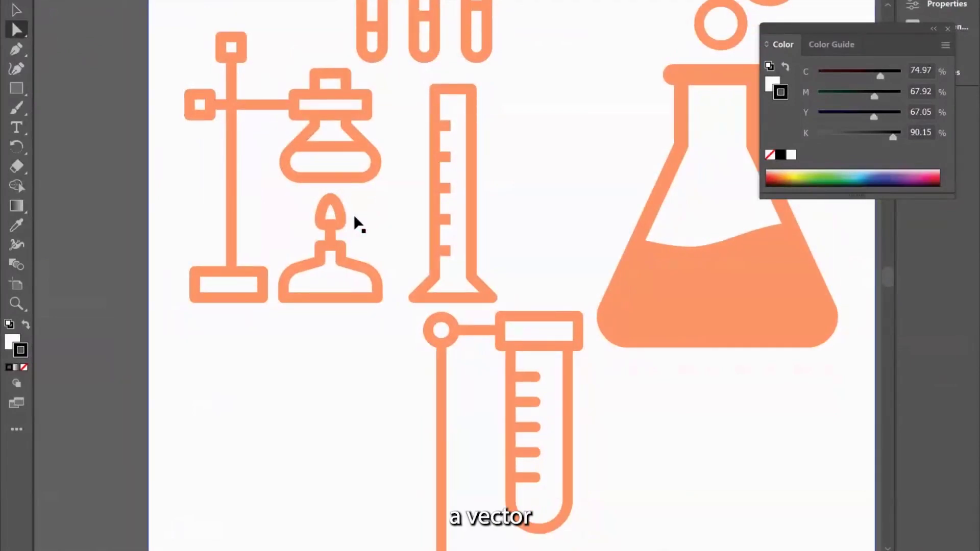
# Step: Fit the whole artboard in view and select the flask's liquid shape to show its anchor points
pyautogui.hotkey('ctrl', '0')
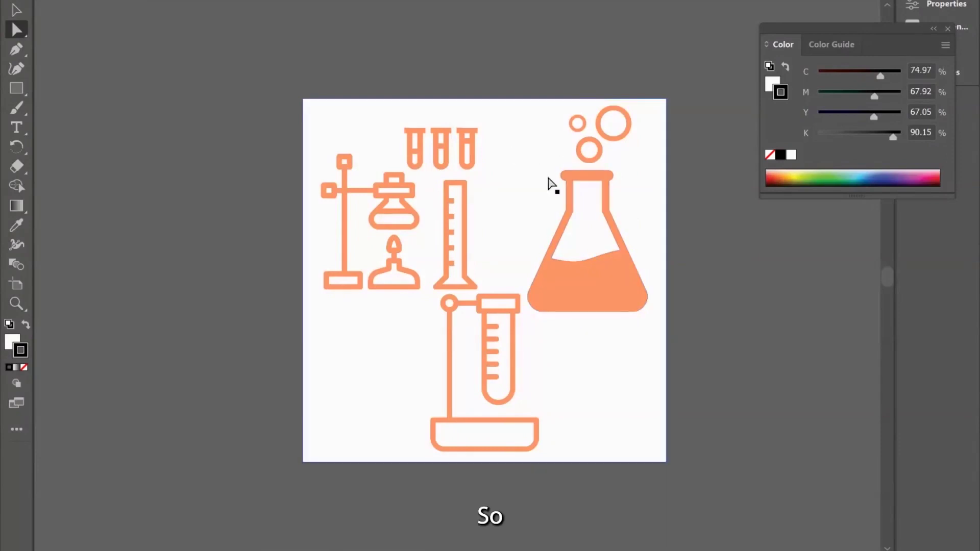
pyautogui.click(592, 281)
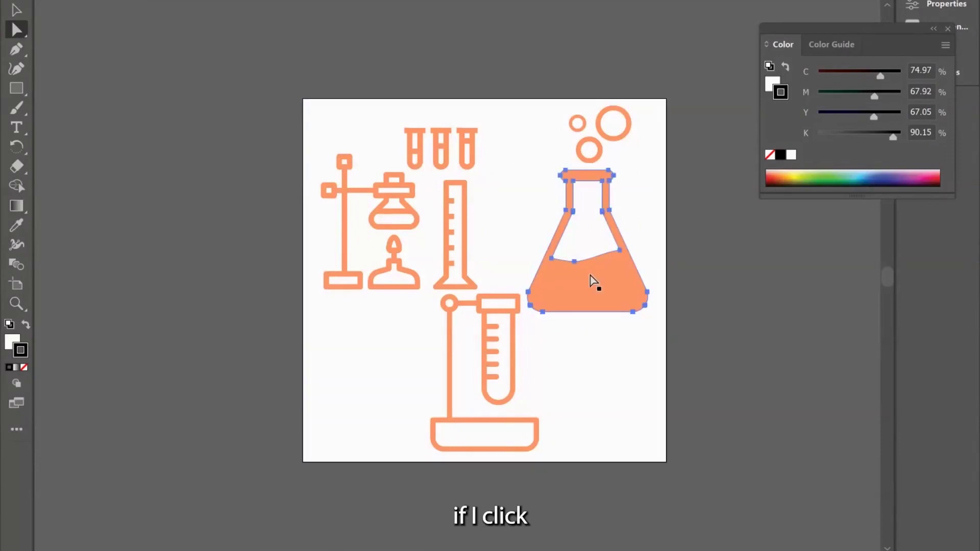
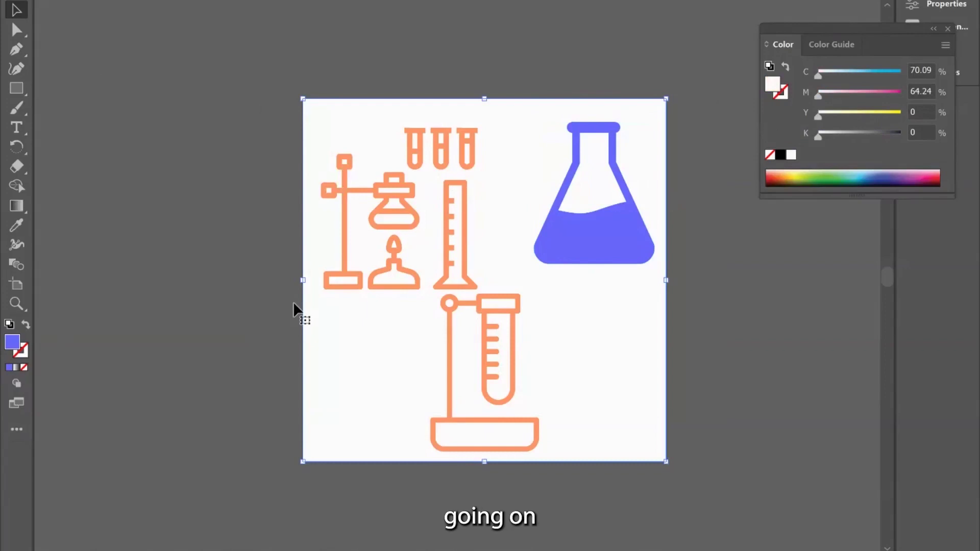
# Step: Move the stacked black and white backdrop rectangles aside and delete both
pyautogui.click(448, 215)
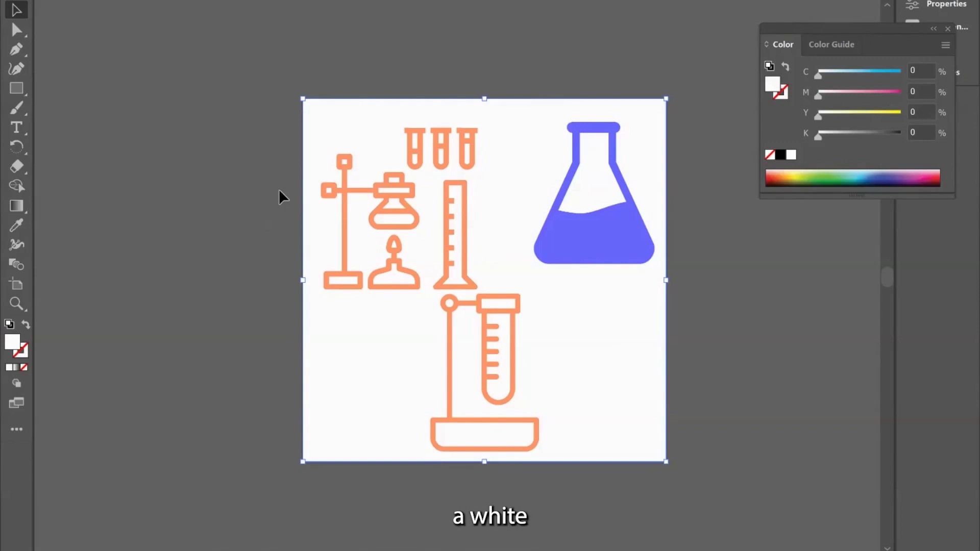
pyautogui.moveTo(309, 127); pyautogui.dragTo(219, 163)
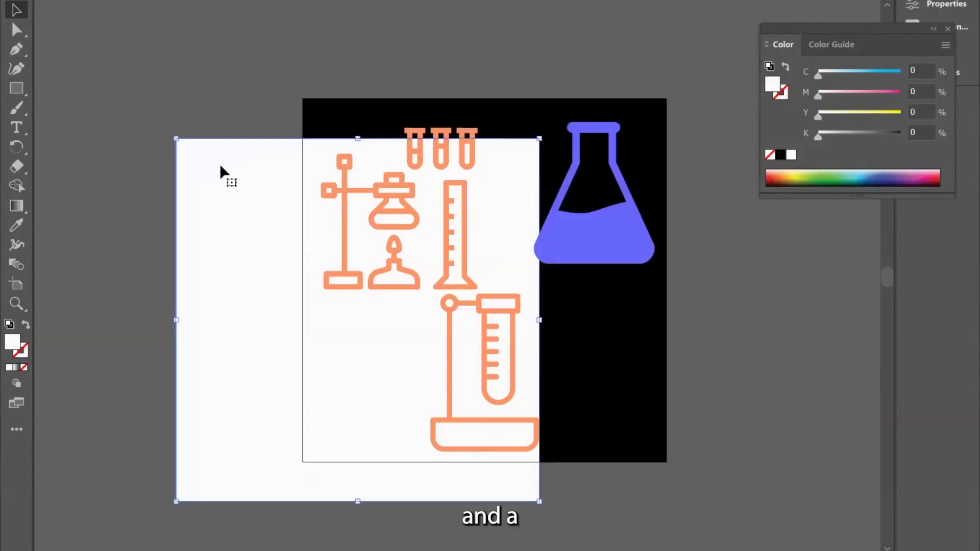
pyautogui.moveTo(330, 114); pyautogui.dragTo(390, 69)
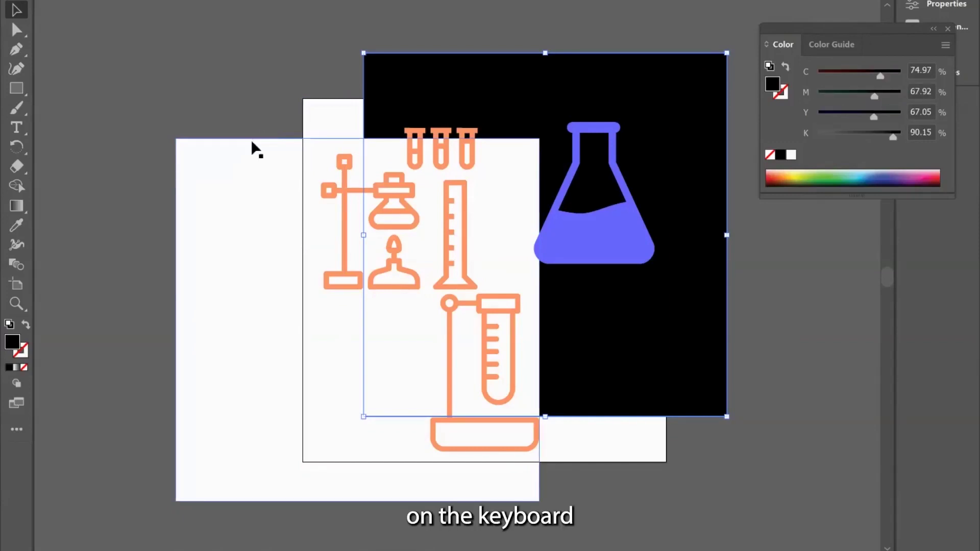
pyautogui.press('Delete')
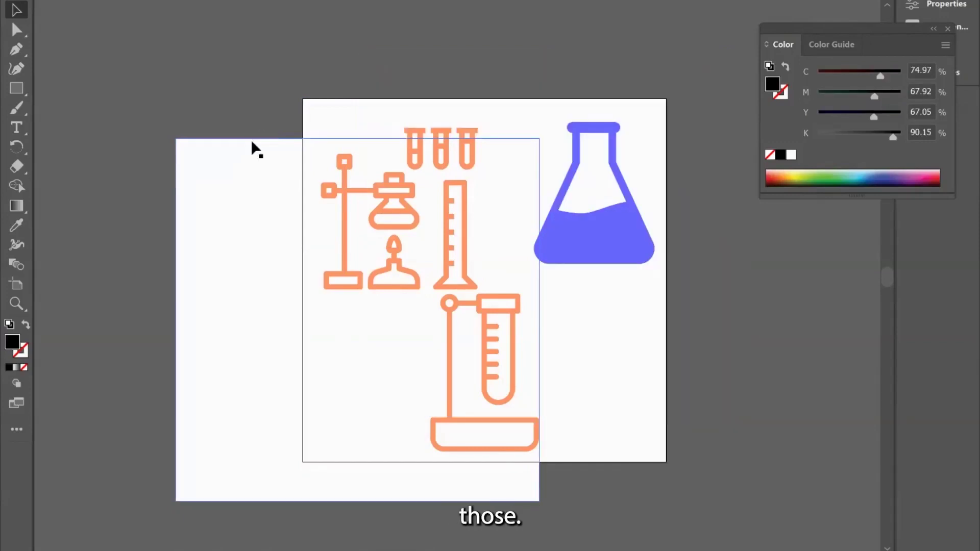
pyautogui.click(246, 153)
pyautogui.press('Delete')
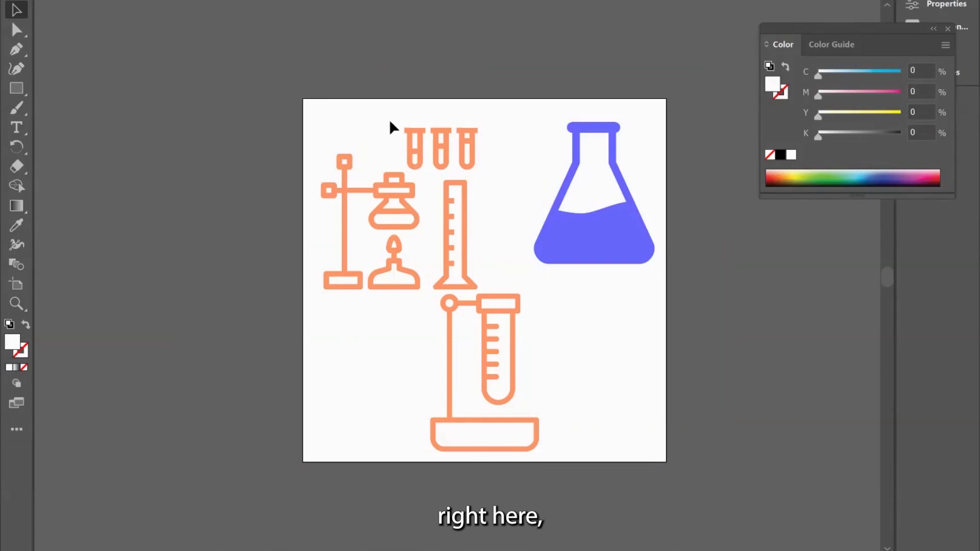
# Step: Move the three test tubes and ring stand aside and place the graduated cylinder at the artboard's upper left
pyautogui.moveTo(384, 119); pyautogui.dragTo(222, 137)
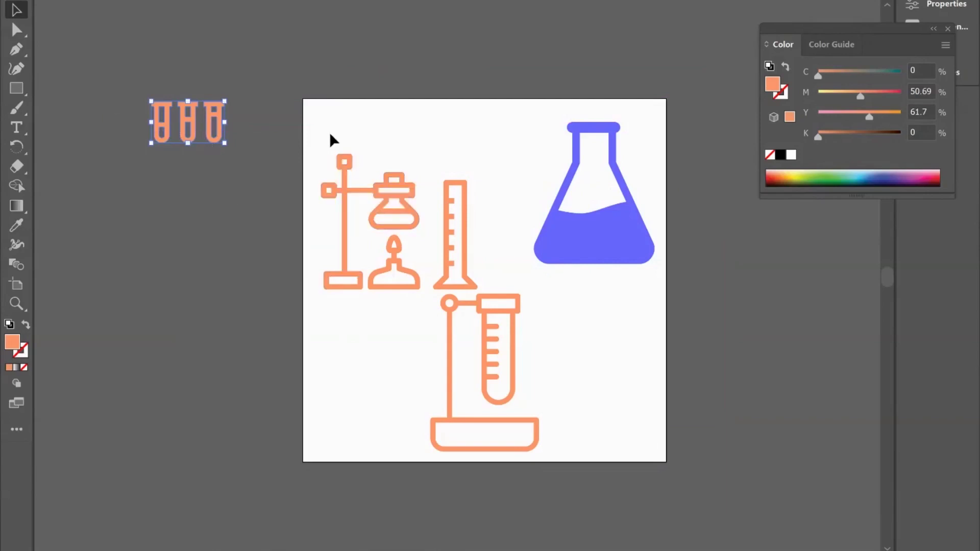
pyautogui.moveTo(330, 135); pyautogui.dragTo(233, 305)
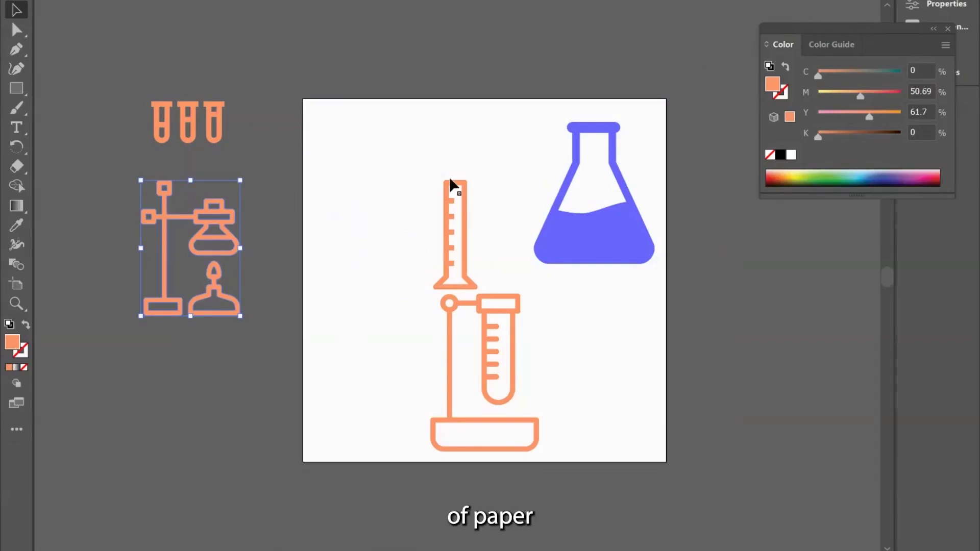
pyautogui.moveTo(449, 179); pyautogui.dragTo(363, 132)
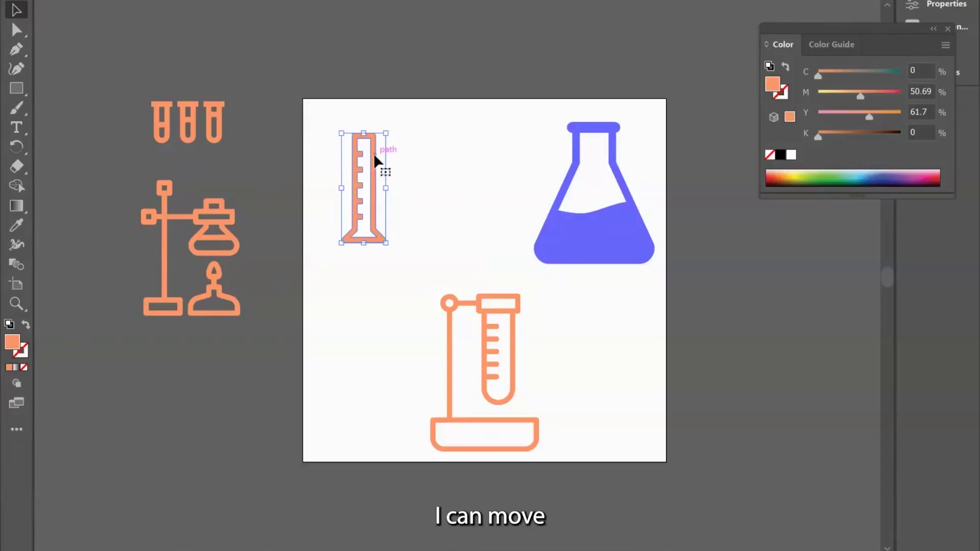
pyautogui.moveTo(375, 156); pyautogui.dragTo(391, 141)
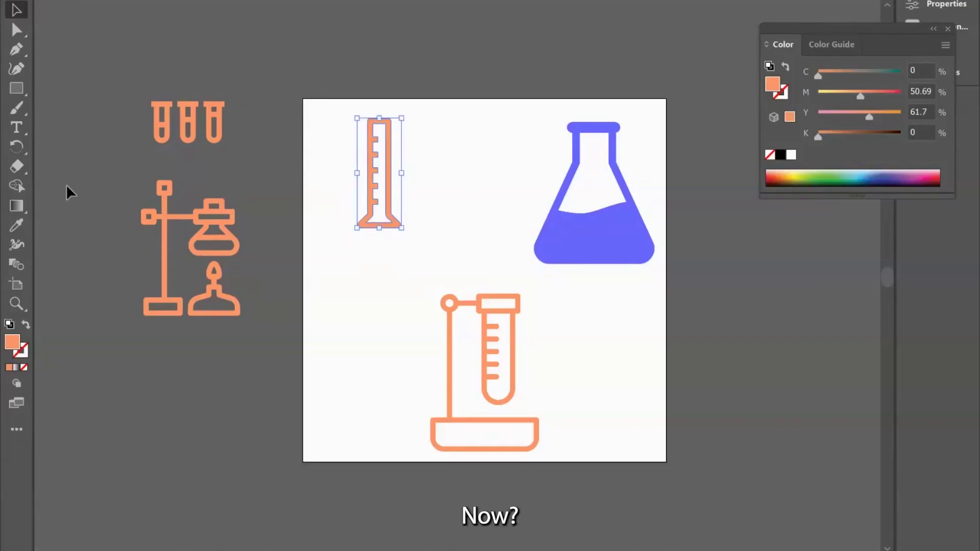
pyautogui.click(466, 313)
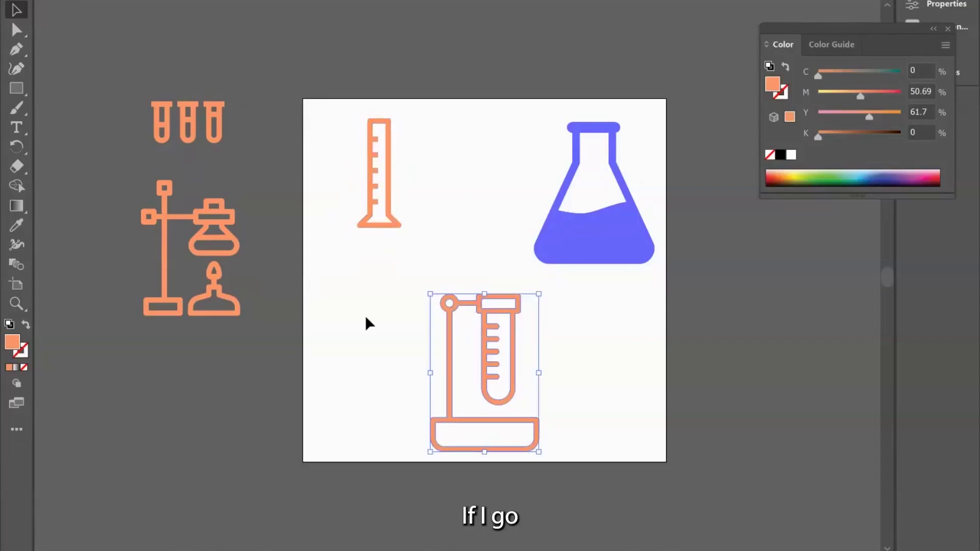
# Step: Using Direct Selection, select the stand's base and pole anchors and delete them
pyautogui.click(17, 33)
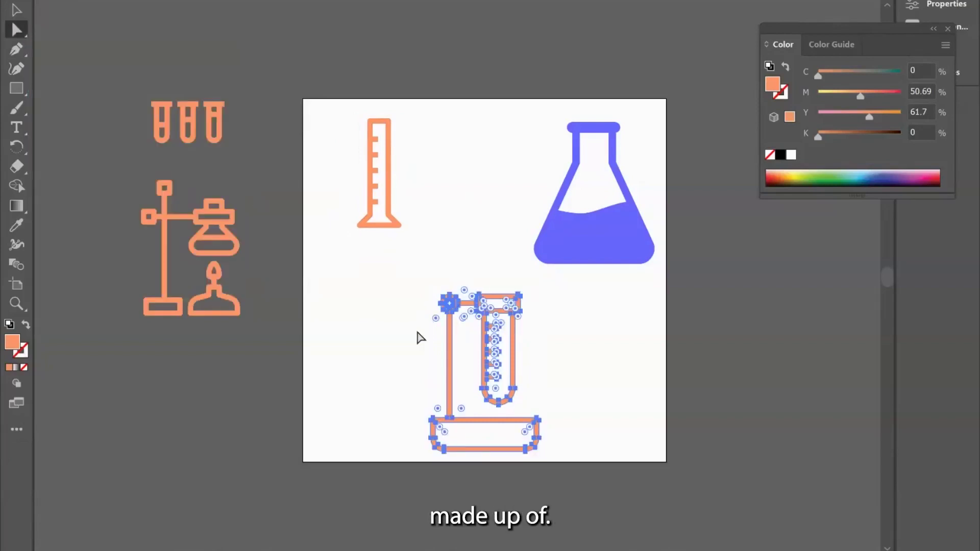
pyautogui.click(389, 404)
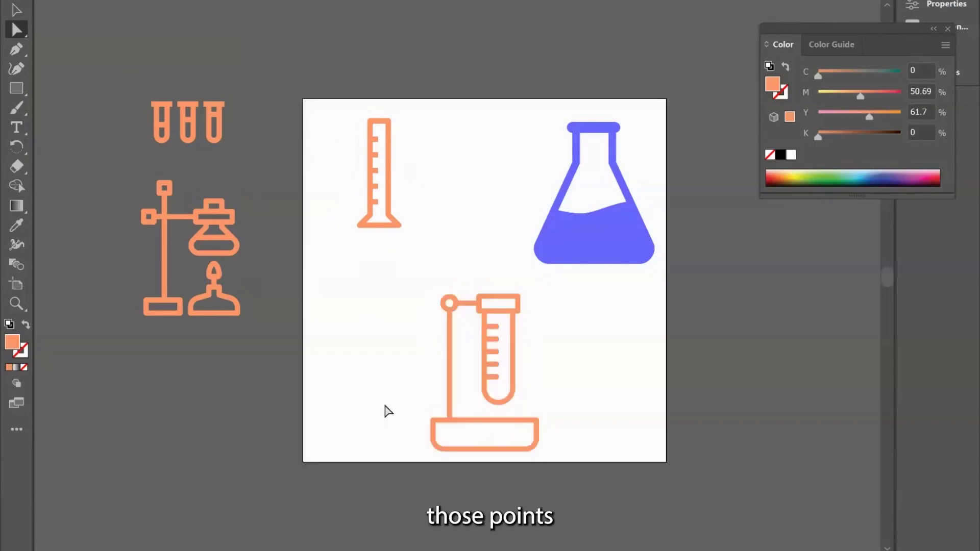
pyautogui.moveTo(384, 403); pyautogui.dragTo(554, 456)
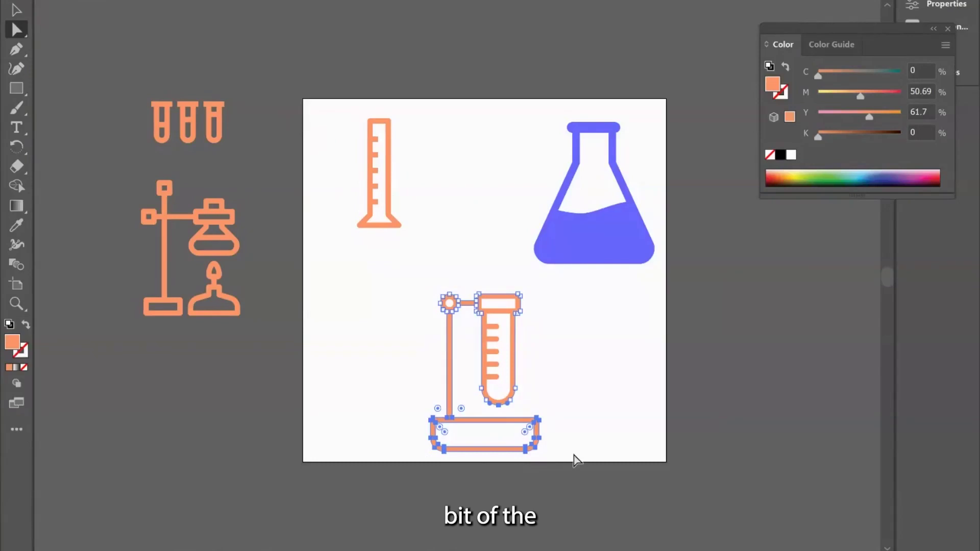
pyautogui.click(530, 430)
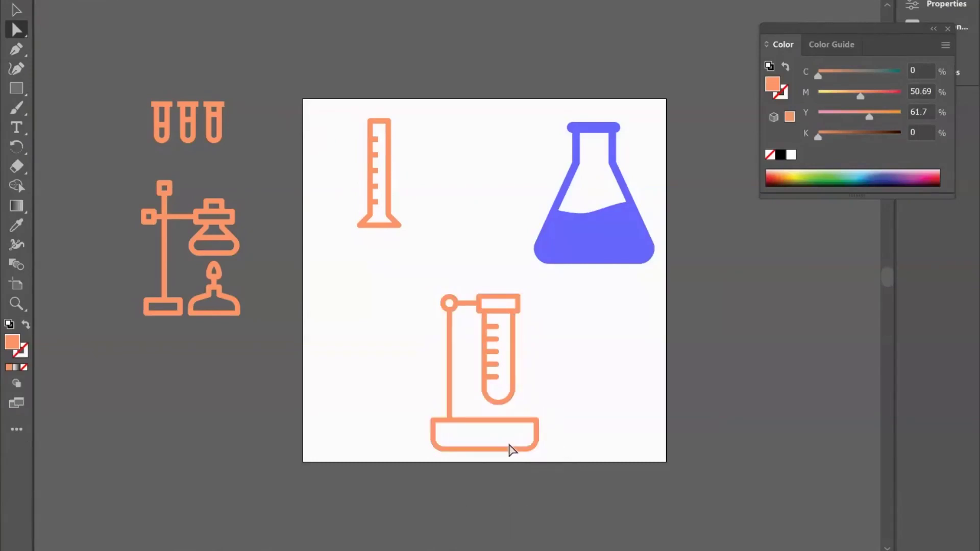
pyautogui.moveTo(544, 410); pyautogui.dragTo(419, 458)
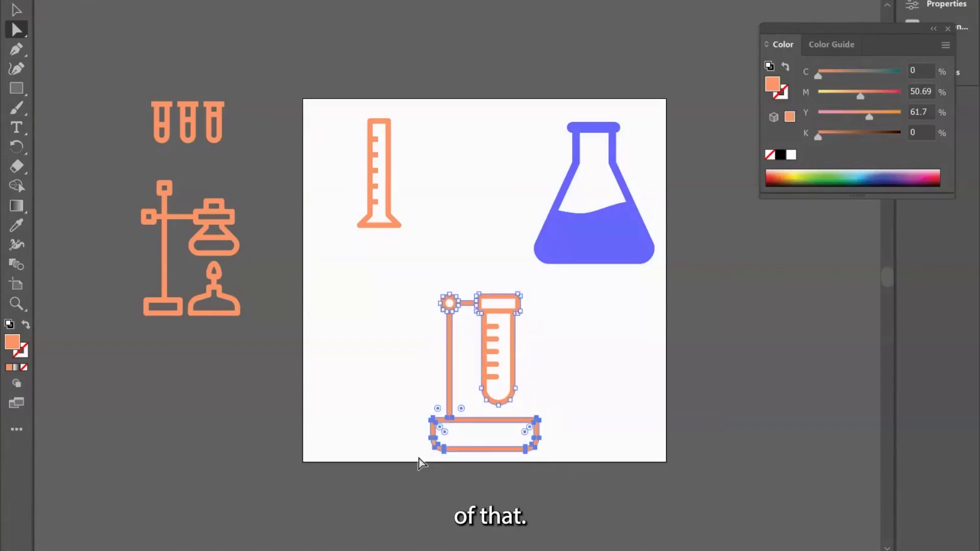
pyautogui.press('Delete')
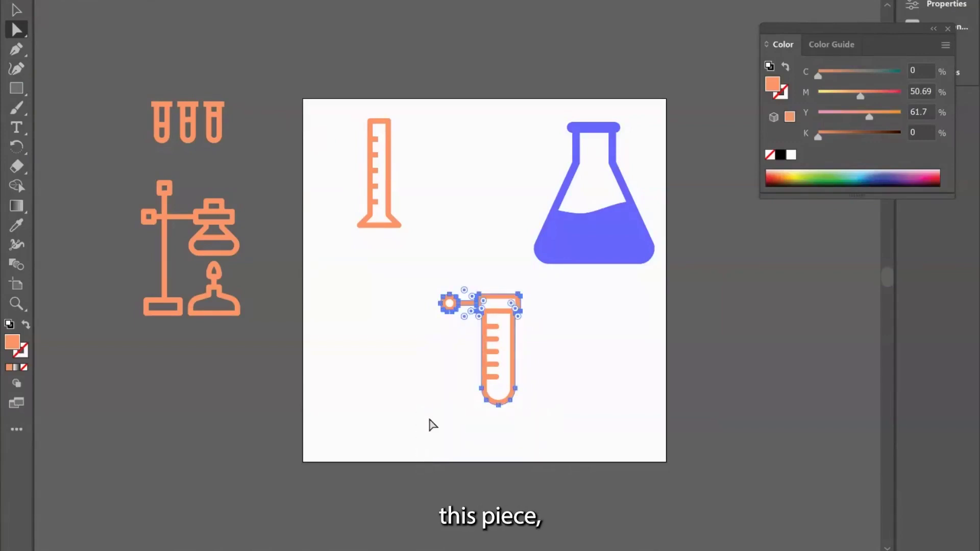
# Step: Delete the clamp circle and its arm beside the tube, then deselect with the Selection tool
pyautogui.click(432, 425)
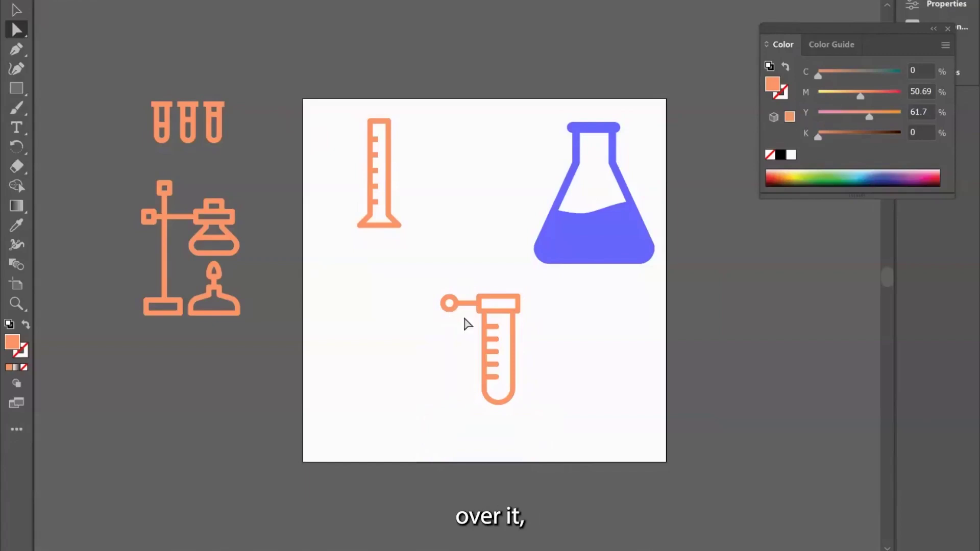
pyautogui.moveTo(428, 282); pyautogui.dragTo(467, 325)
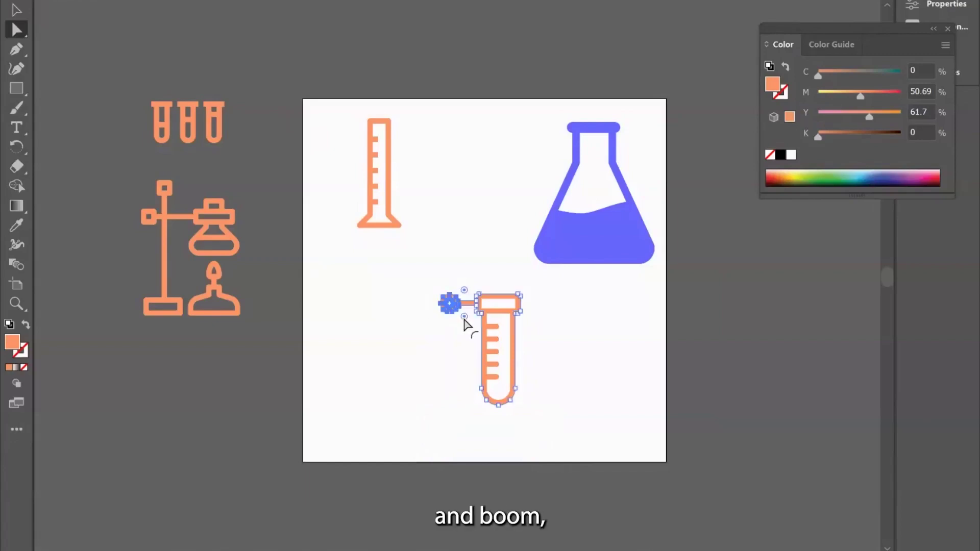
pyautogui.press('Delete')
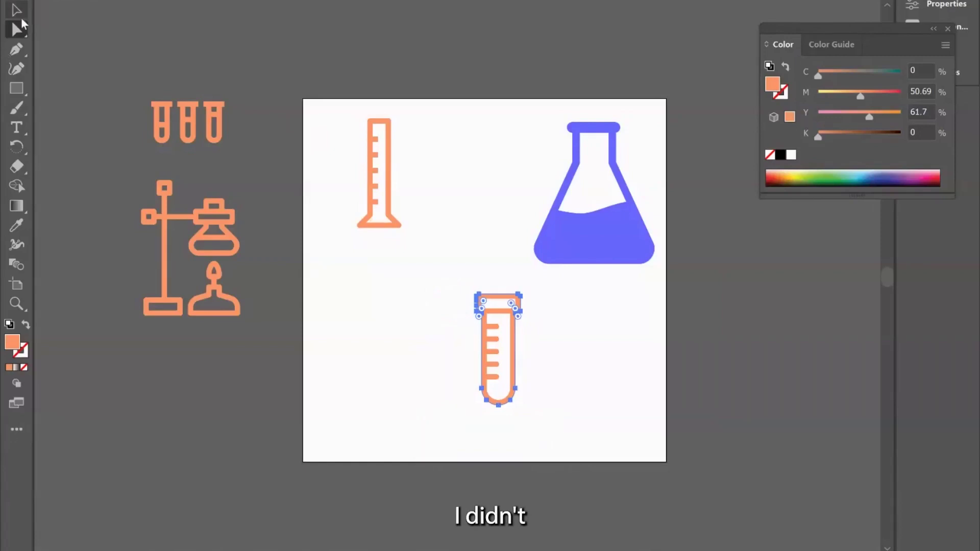
pyautogui.click(16, 10)
pyautogui.click(231, 38)
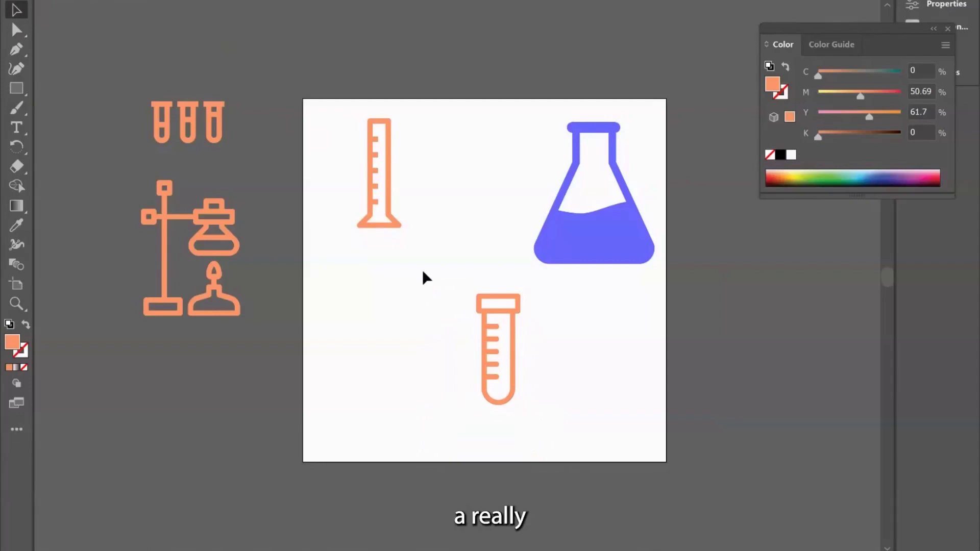
# Step: Drag the bare test tube left off the artboard and select the graduated cylinder
pyautogui.moveTo(447, 269); pyautogui.dragTo(520, 409)
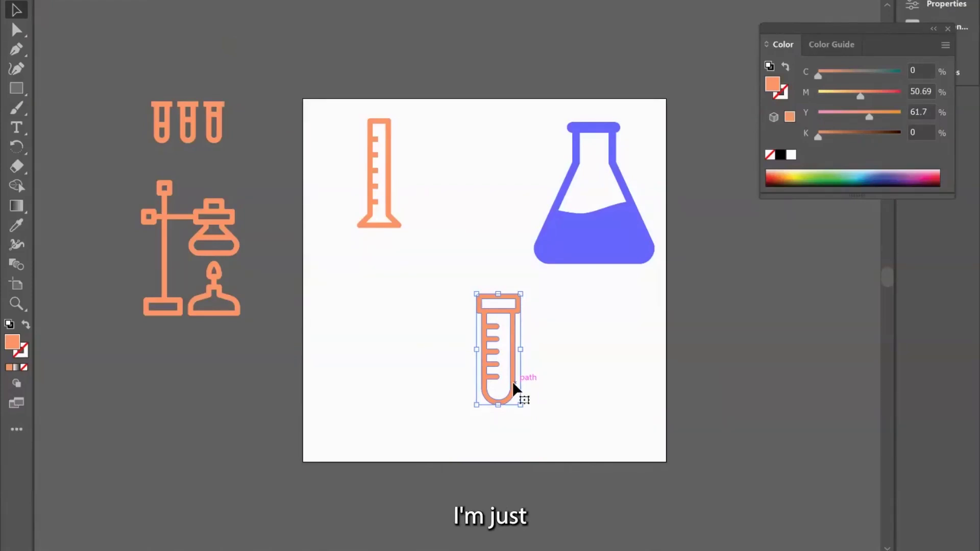
pyautogui.moveTo(514, 388); pyautogui.dragTo(224, 445)
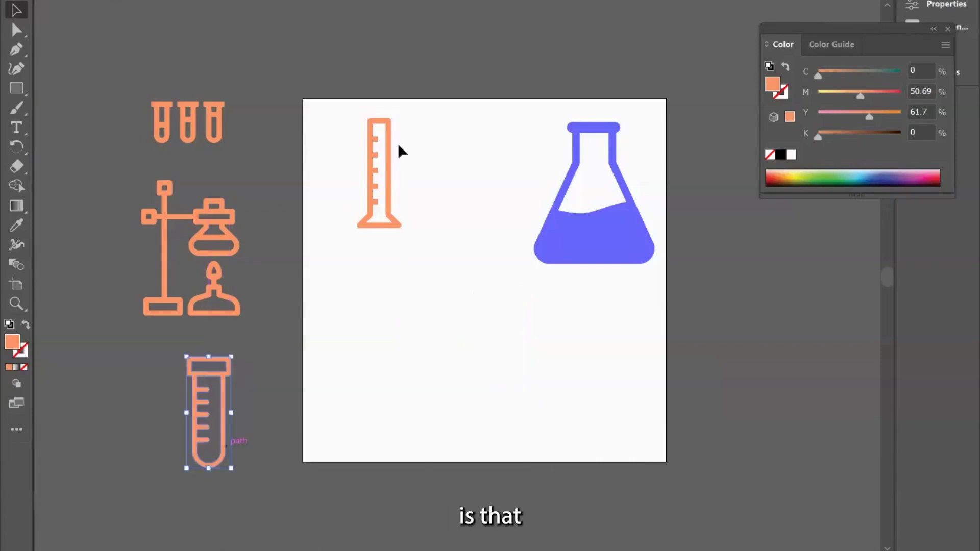
pyautogui.moveTo(338, 101); pyautogui.dragTo(127, 457)
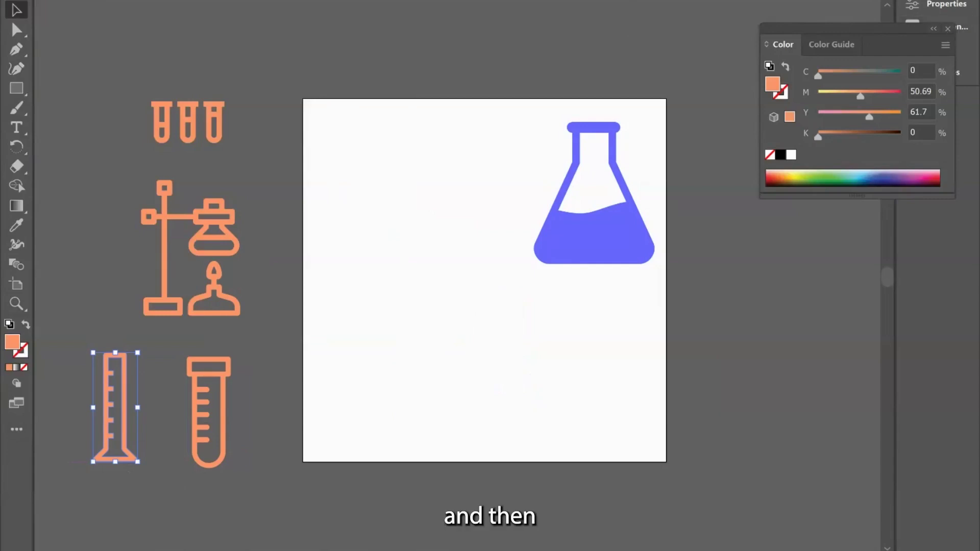
# Step: Rename the document's single layer to 'Graphic' in the Layers panel
pyautogui.hotkey('alt', 'w')
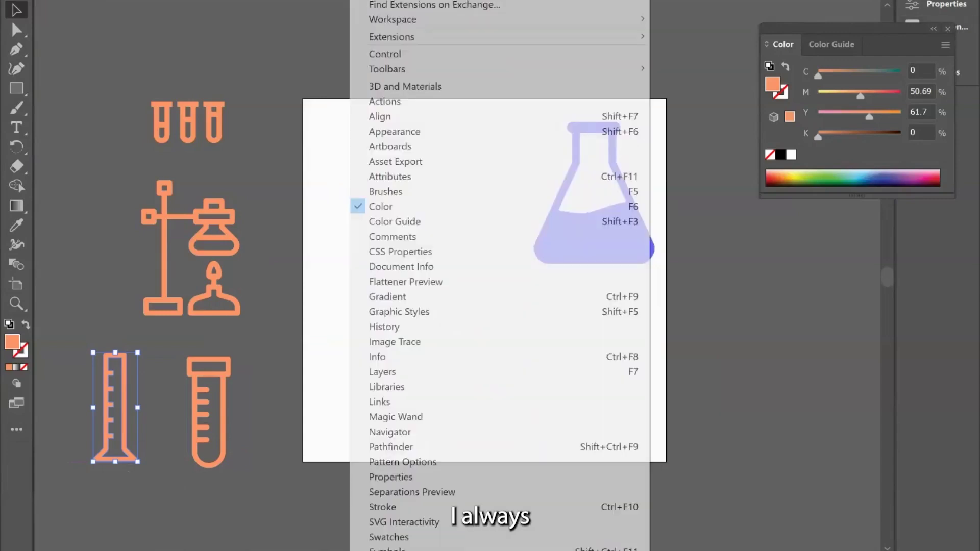
pyautogui.click(419, 371)
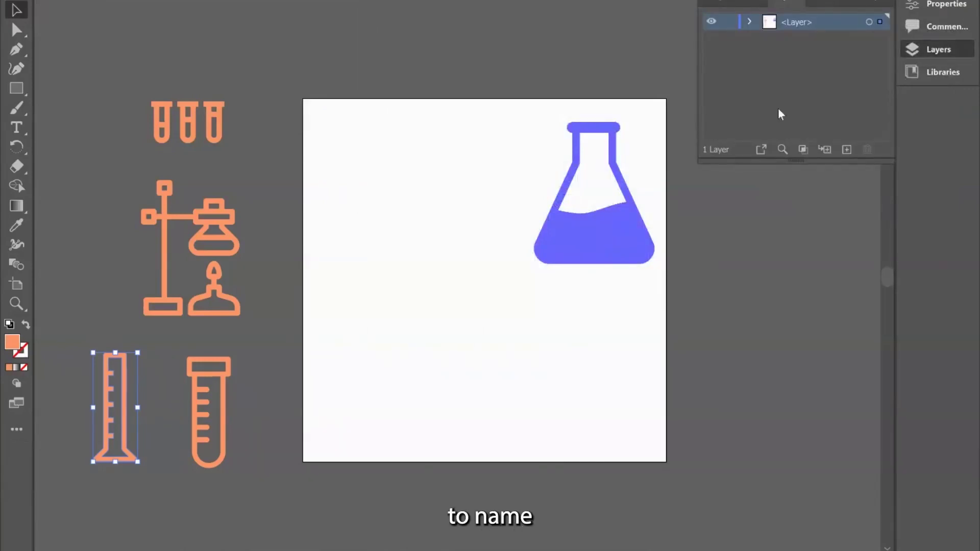
pyautogui.doubleClick(796, 21)
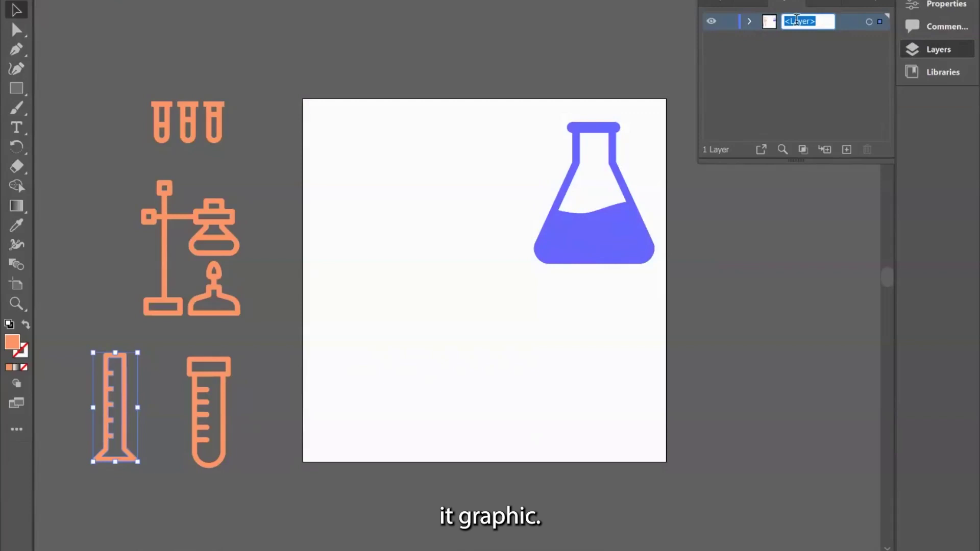
pyautogui.write('Graphic')
pyautogui.press('Return')
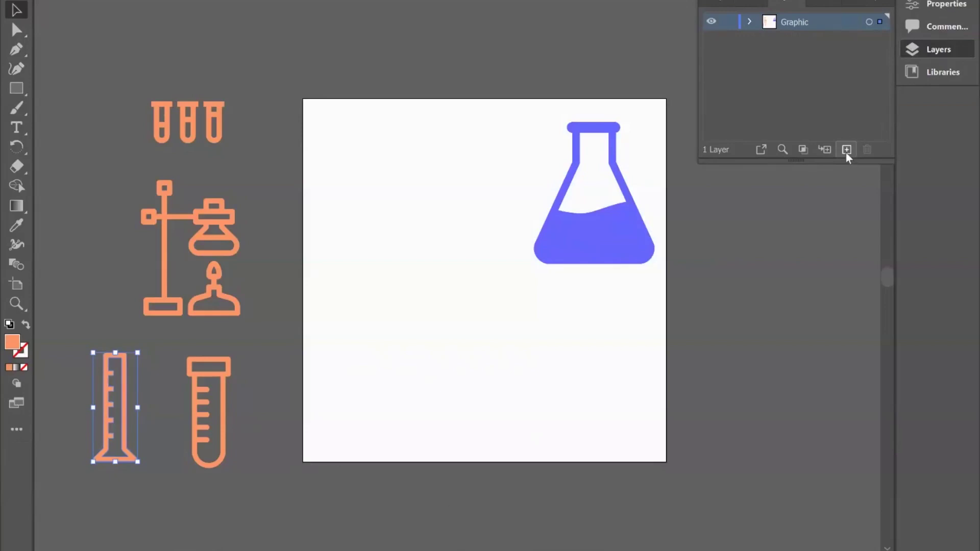
# Step: Create Layer 2 above Graphic and rename it 'Shape'
pyautogui.click(846, 151)
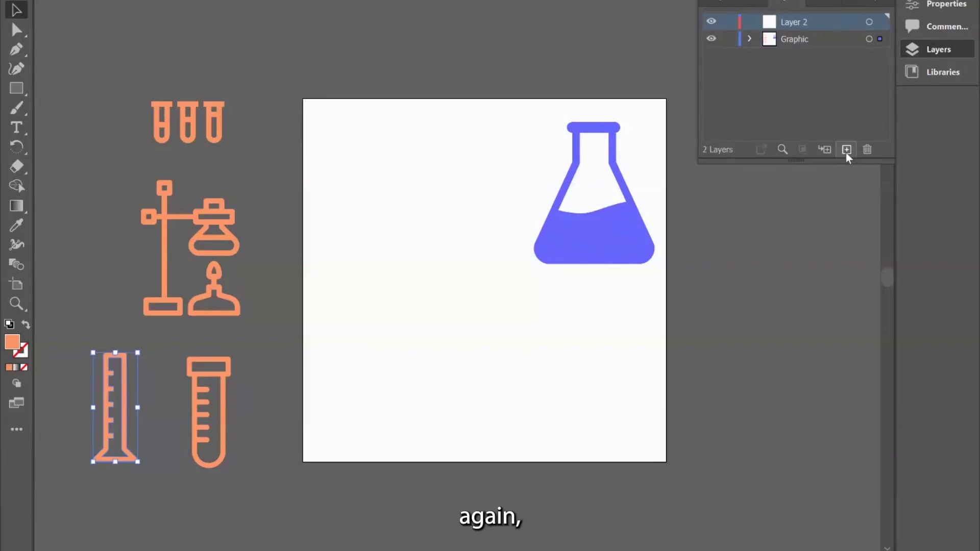
pyautogui.doubleClick(800, 24)
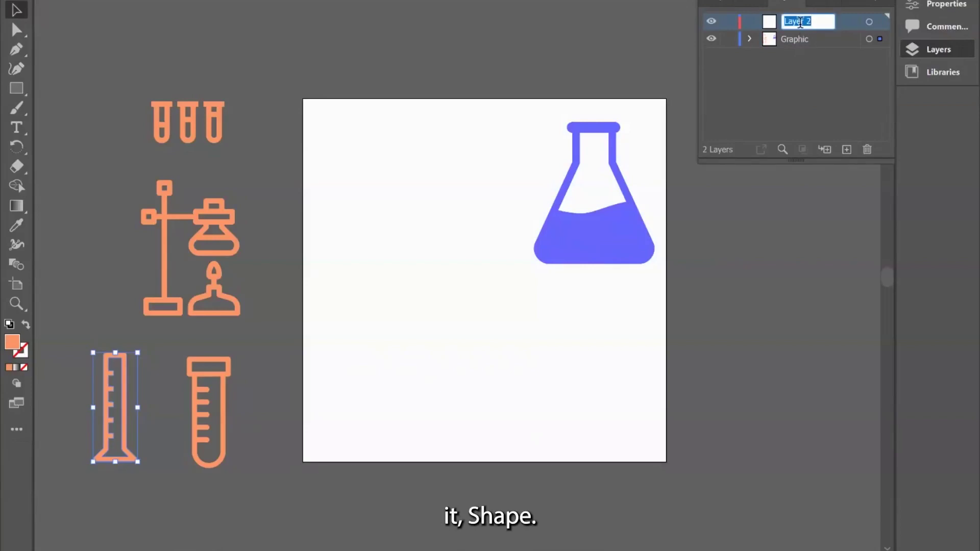
pyautogui.press('BackSpace')
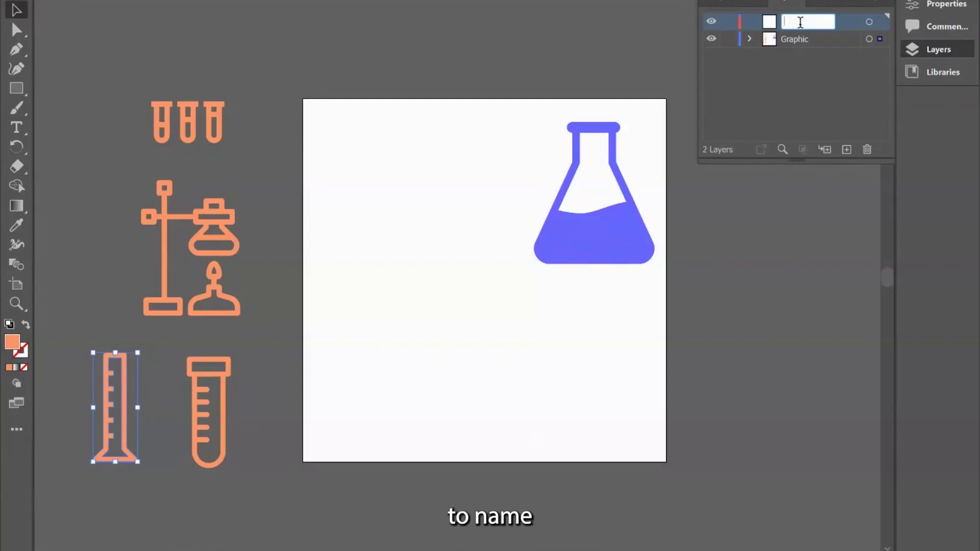
pyautogui.write('Shape')
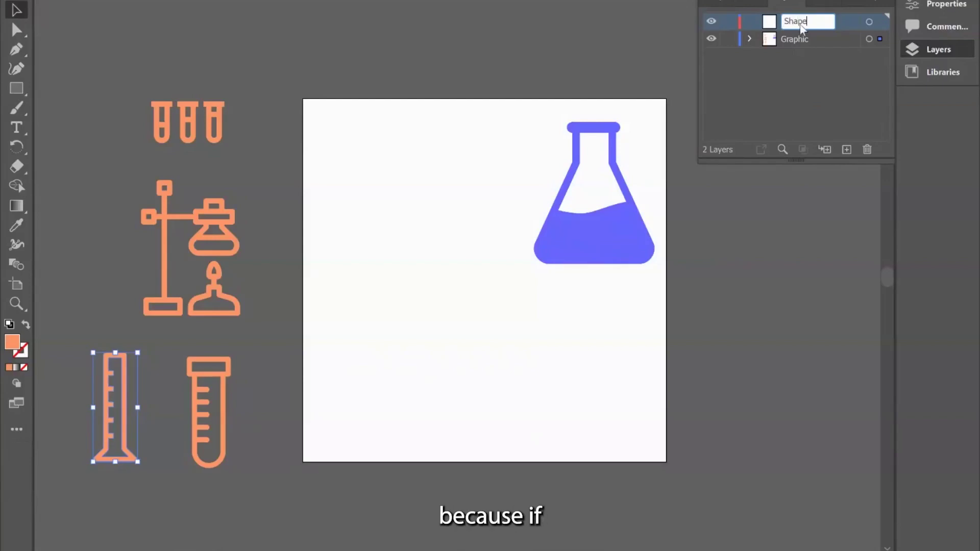
pyautogui.press('Return')
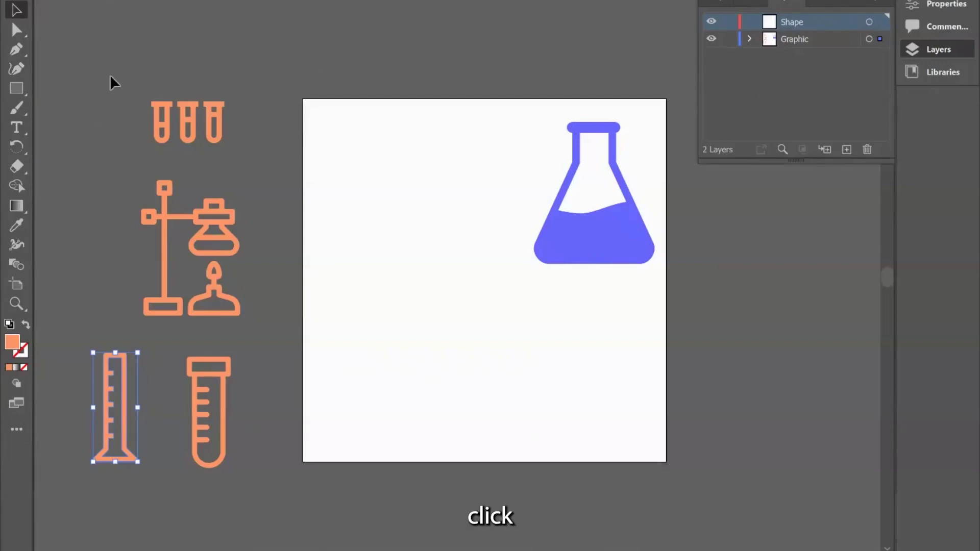
# Step: Draw a large circle with the Ellipse Tool spanning most of the artboard
pyautogui.click(16, 88)
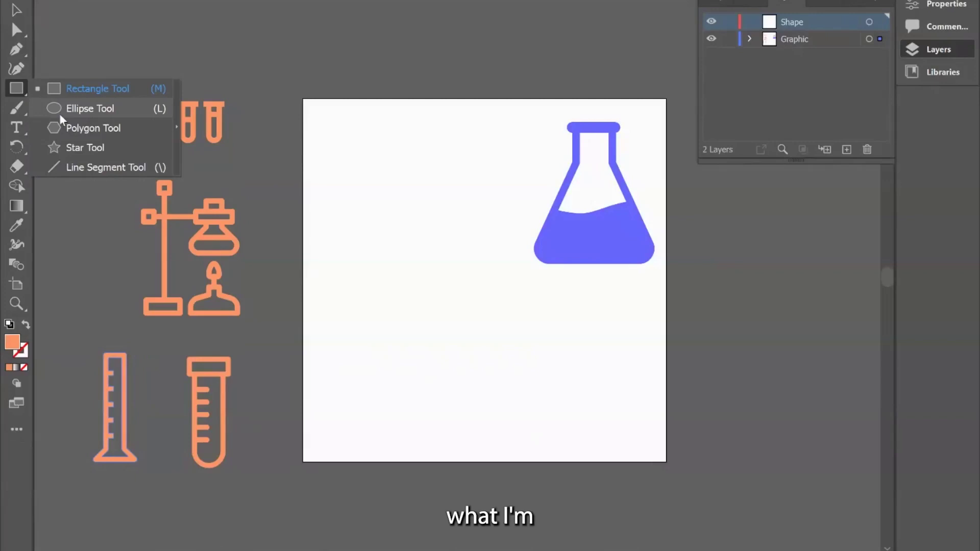
pyautogui.click(59, 113)
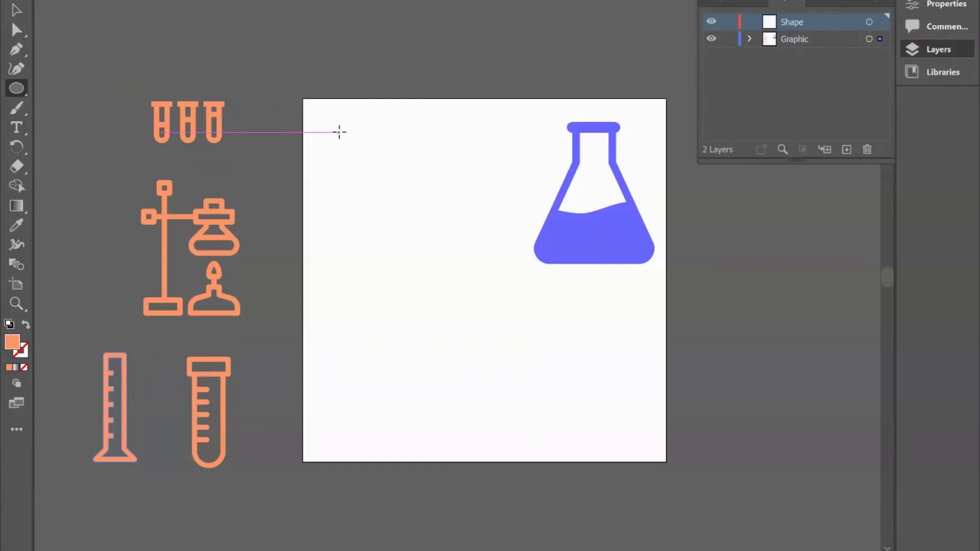
pyautogui.moveTo(331, 136); pyautogui.dragTo(636, 410)
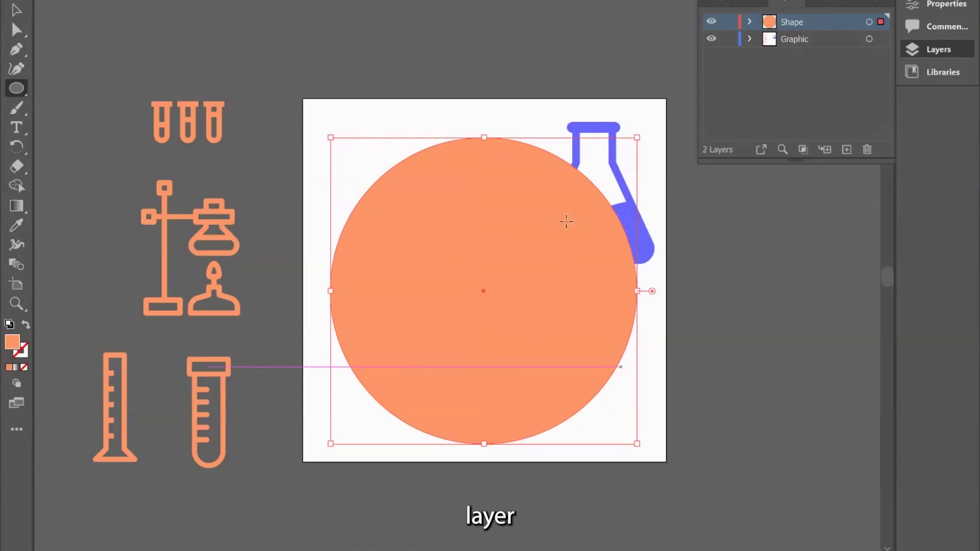
# Step: Stack Graphic above Shape, then move the flask onto the circle and enlarge it
pyautogui.moveTo(794, 21); pyautogui.dragTo(785, 60)
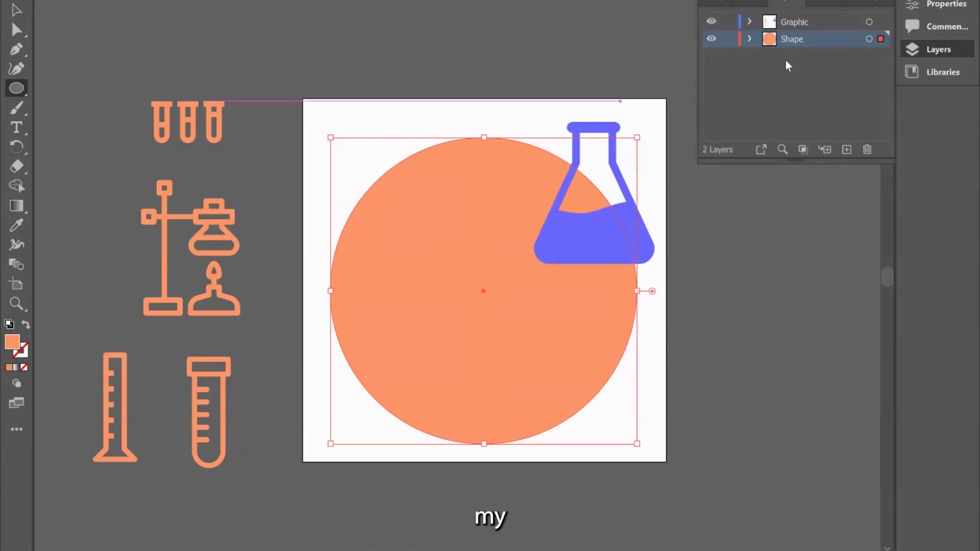
pyautogui.click(8, 8)
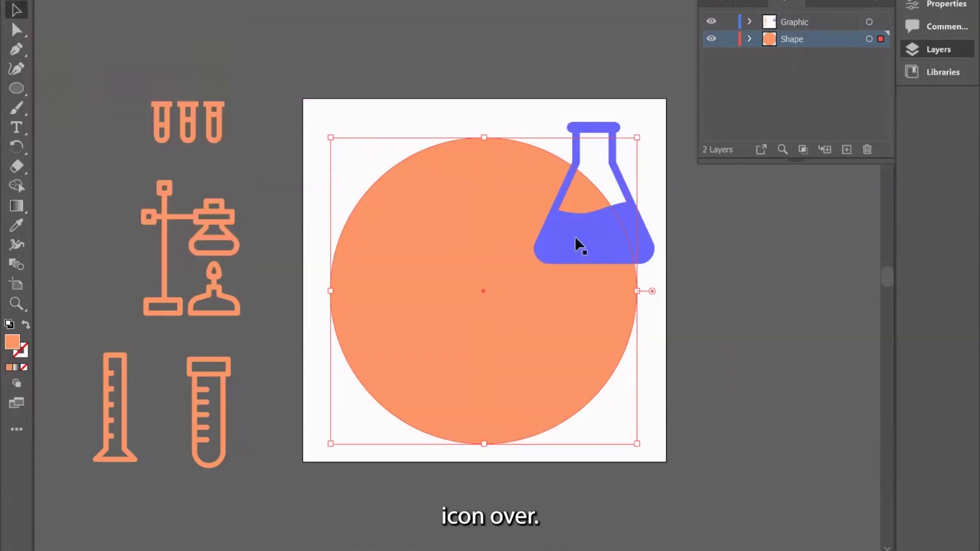
pyautogui.moveTo(575, 236); pyautogui.dragTo(417, 356)
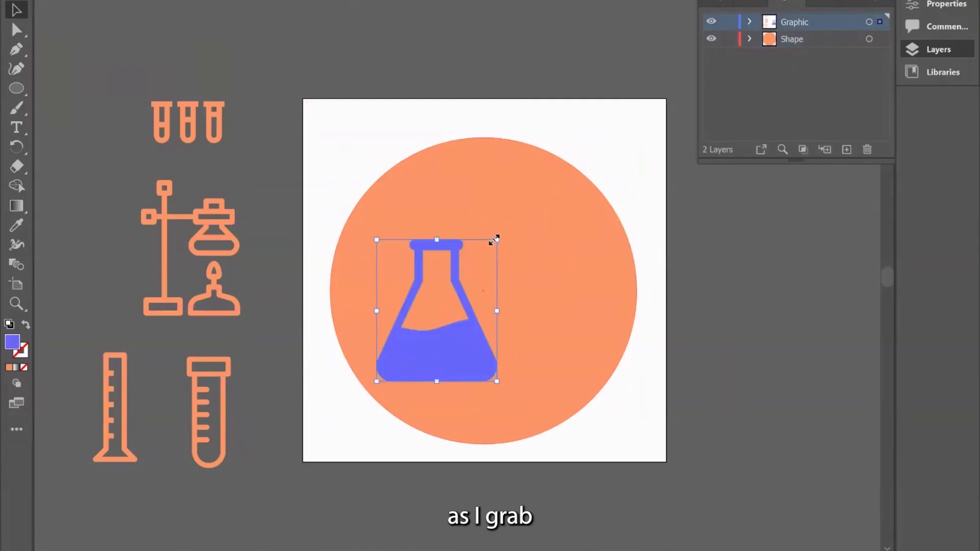
pyautogui.moveTo(495, 239); pyautogui.dragTo(576, 179)
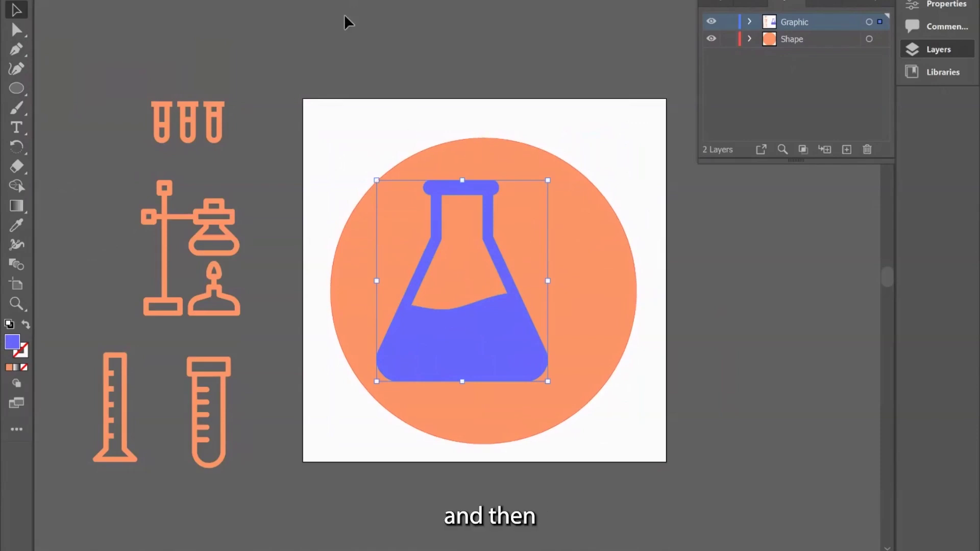
# Step: Use the Align panel to centre the flask and circle horizontally and vertically
pyautogui.click(357, 1)
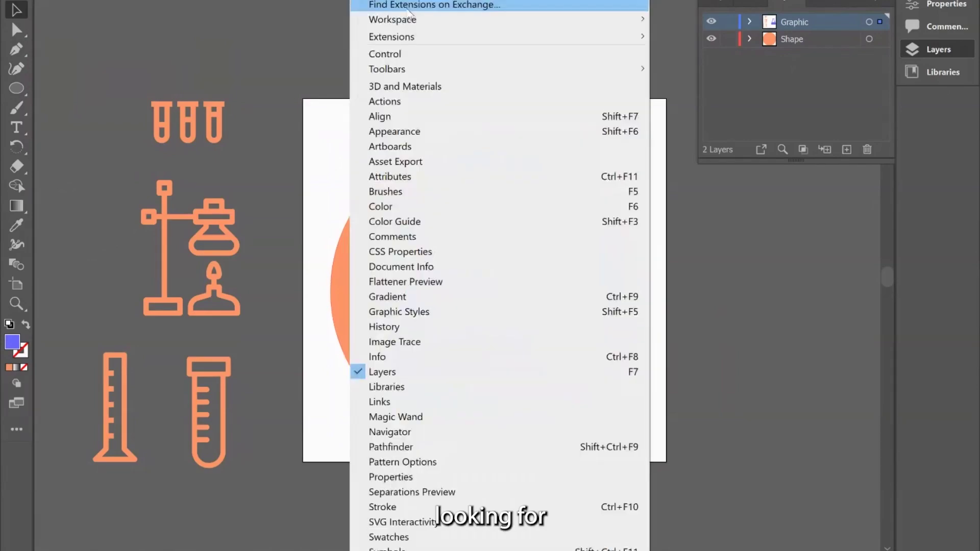
pyautogui.click(445, 117)
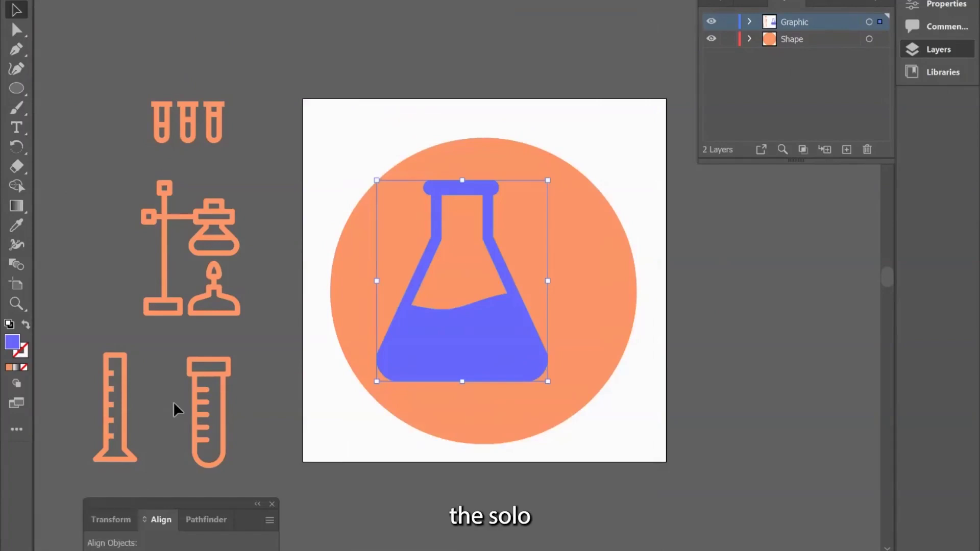
pyautogui.moveTo(150, 501); pyautogui.dragTo(727, 134)
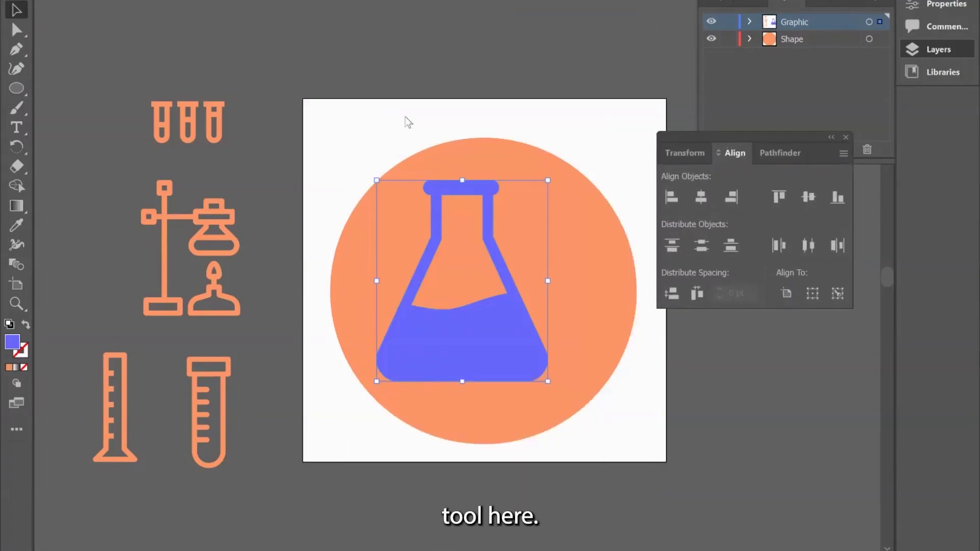
pyautogui.moveTo(407, 118); pyautogui.dragTo(516, 245)
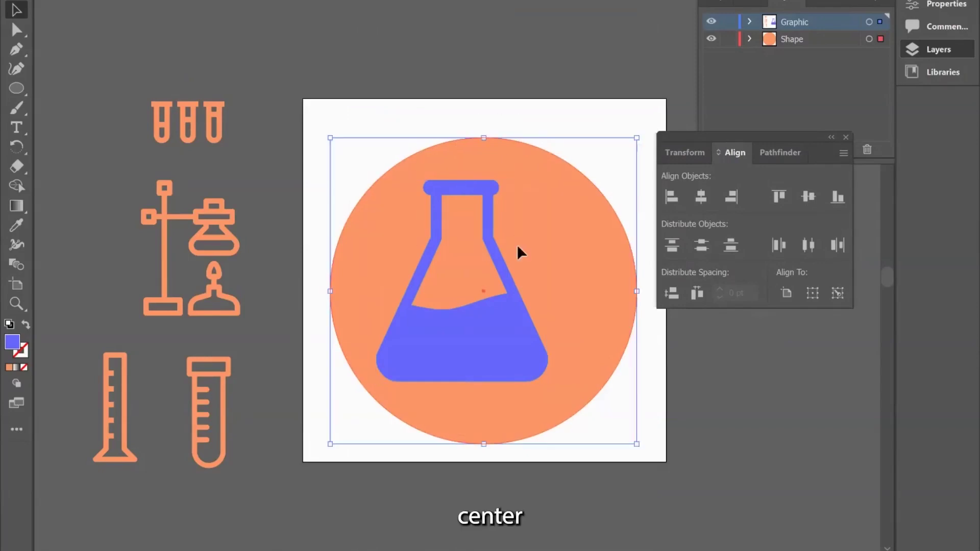
pyautogui.click(706, 200)
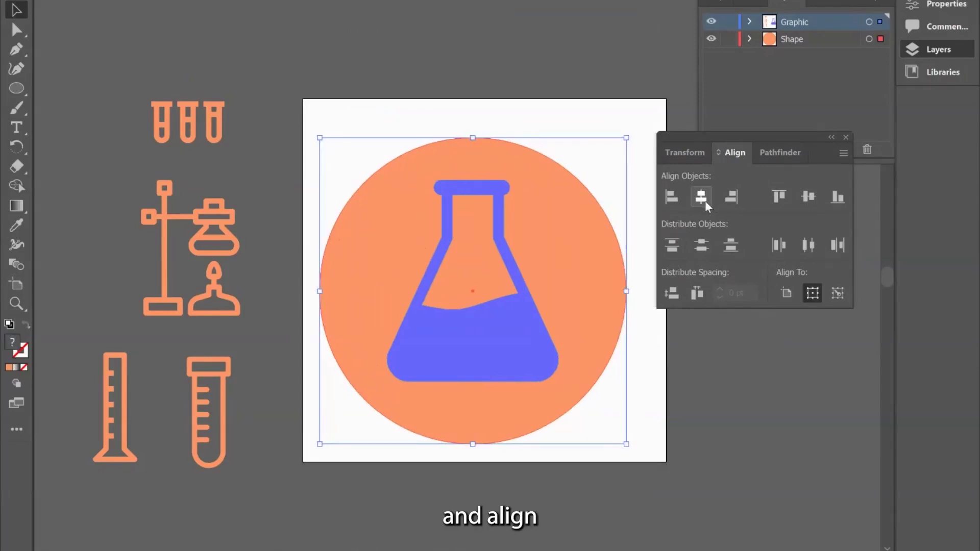
pyautogui.click(809, 198)
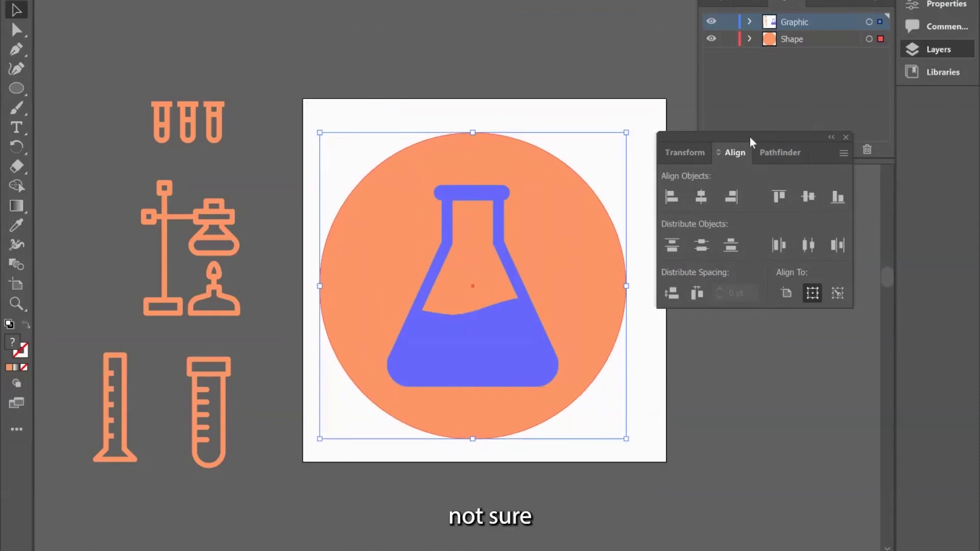
pyautogui.moveTo(749, 136); pyautogui.dragTo(777, 152)
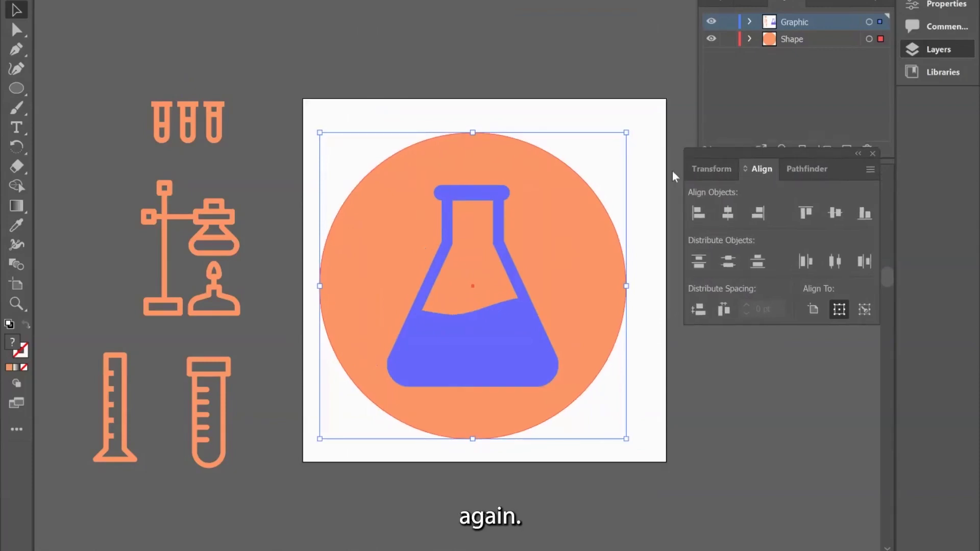
pyautogui.click(590, 87)
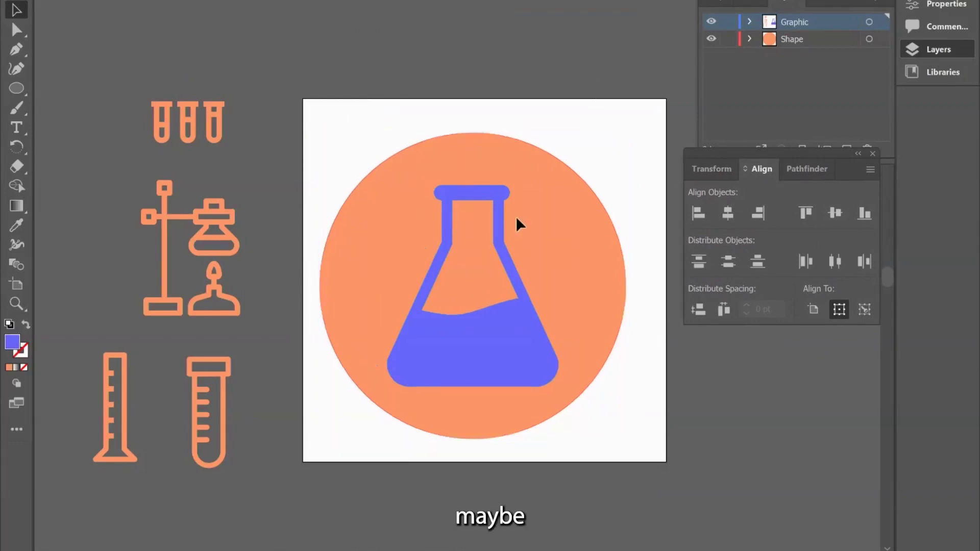
# Step: Fill the flask with white (FFFFFF) through the Color Picker and deselect it
pyautogui.click(513, 311)
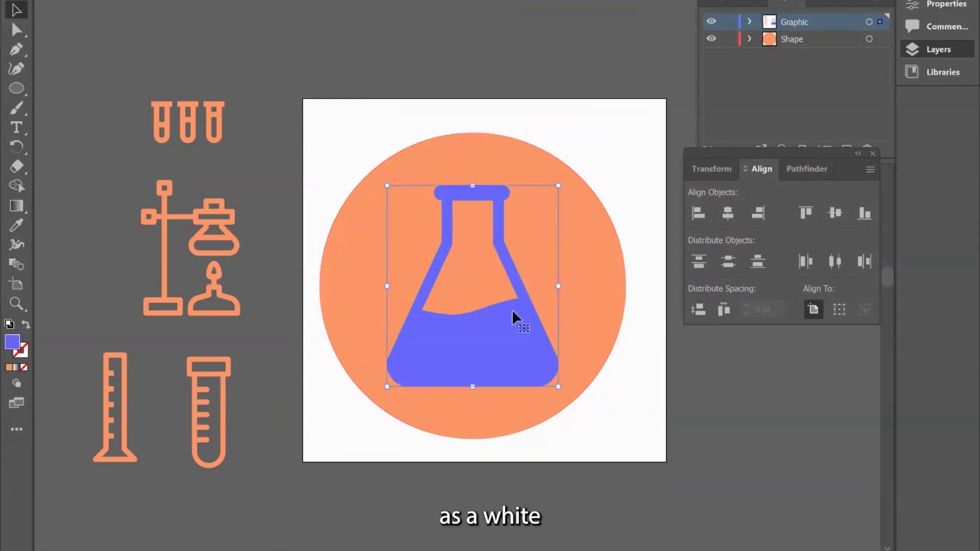
pyautogui.doubleClick(17, 345)
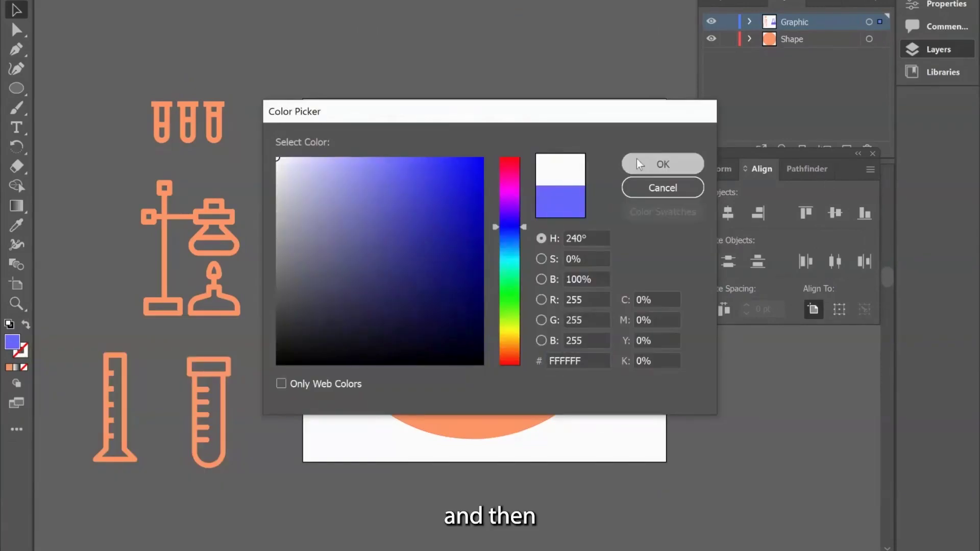
pyautogui.click(640, 164)
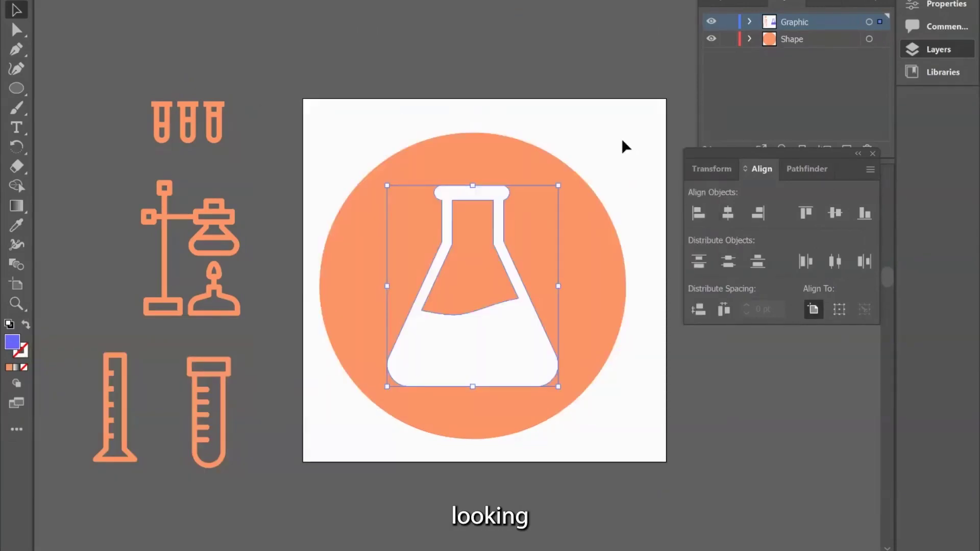
pyautogui.click(622, 141)
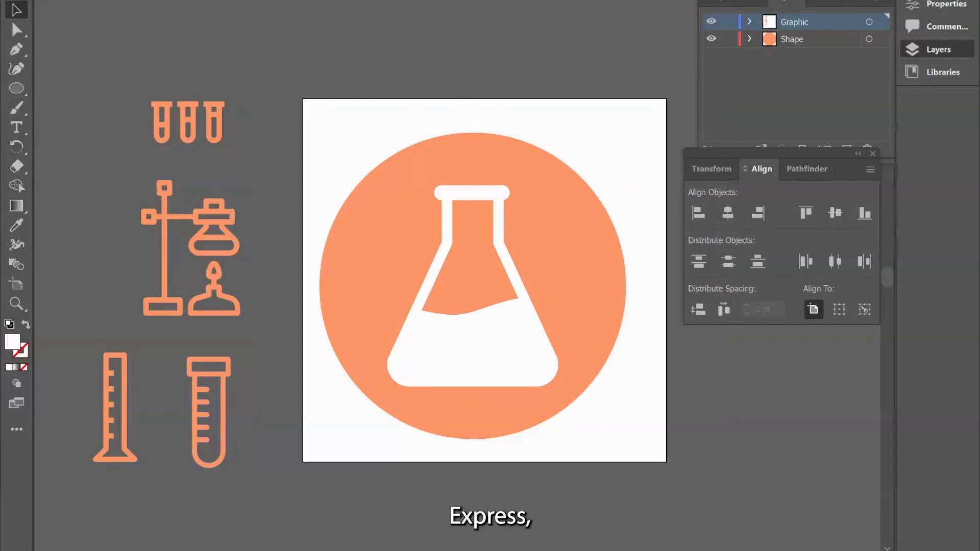
pyautogui.click(117, 452)
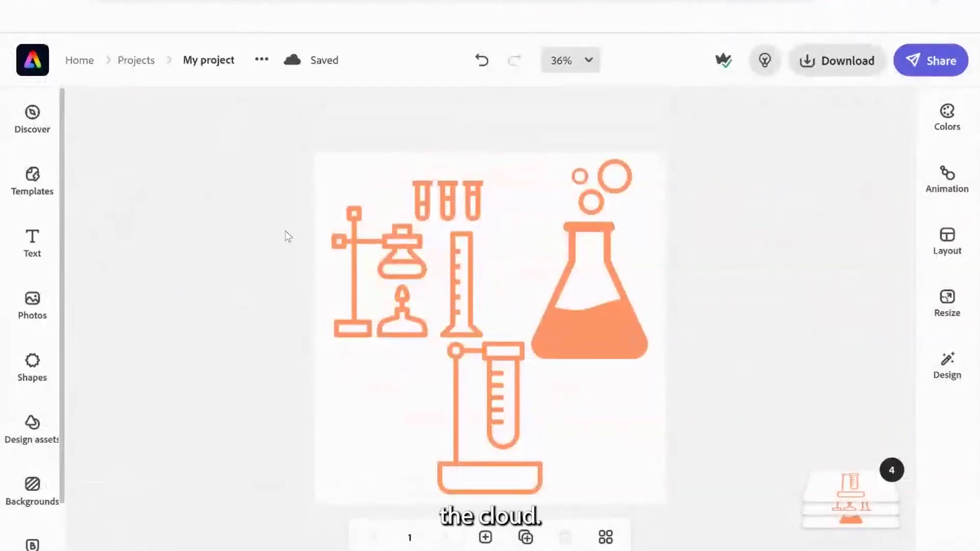
# Step: Leave the Adobe Express project for its home page, then bring the Illustrator flask document back
pyautogui.moveTo(294, 63)
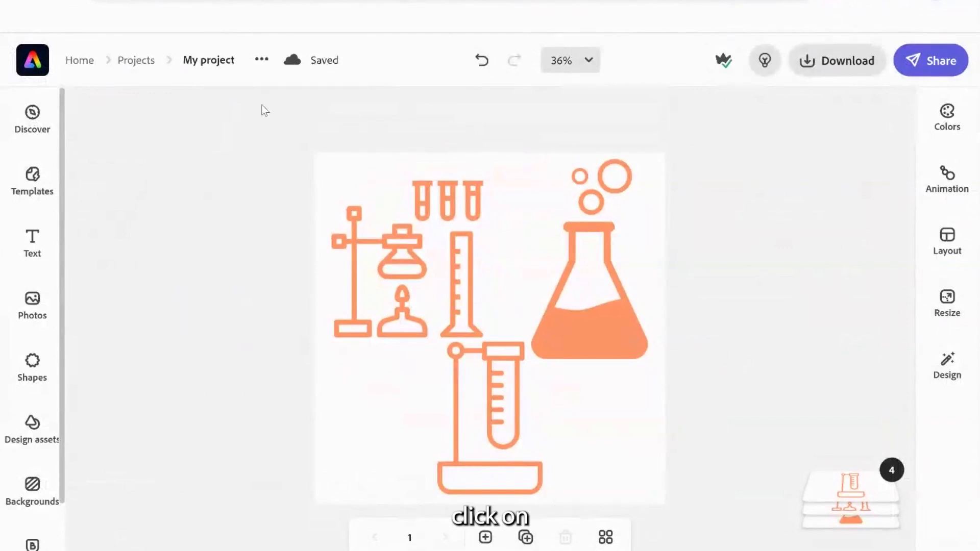
pyautogui.click(39, 67)
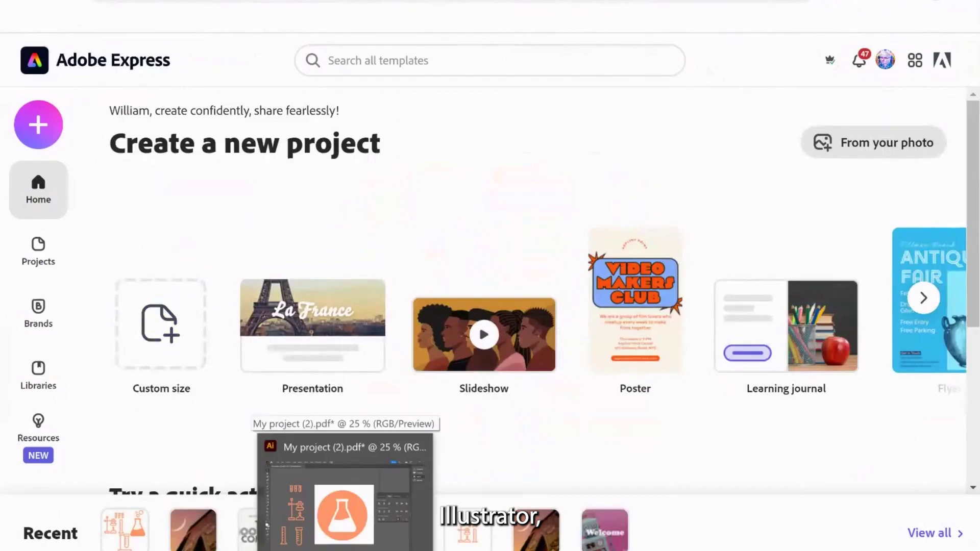
pyautogui.click(345, 485)
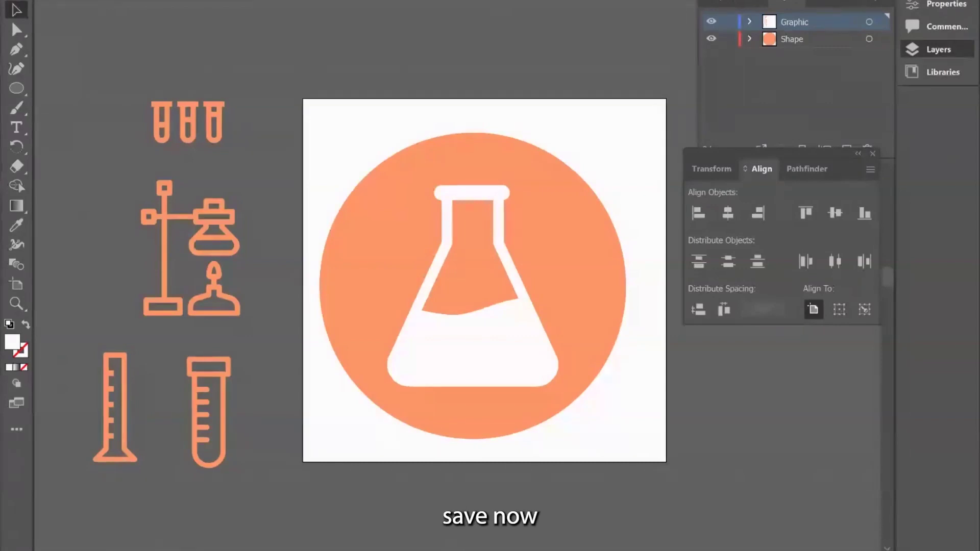
pyautogui.hotkey('alt', 'f')
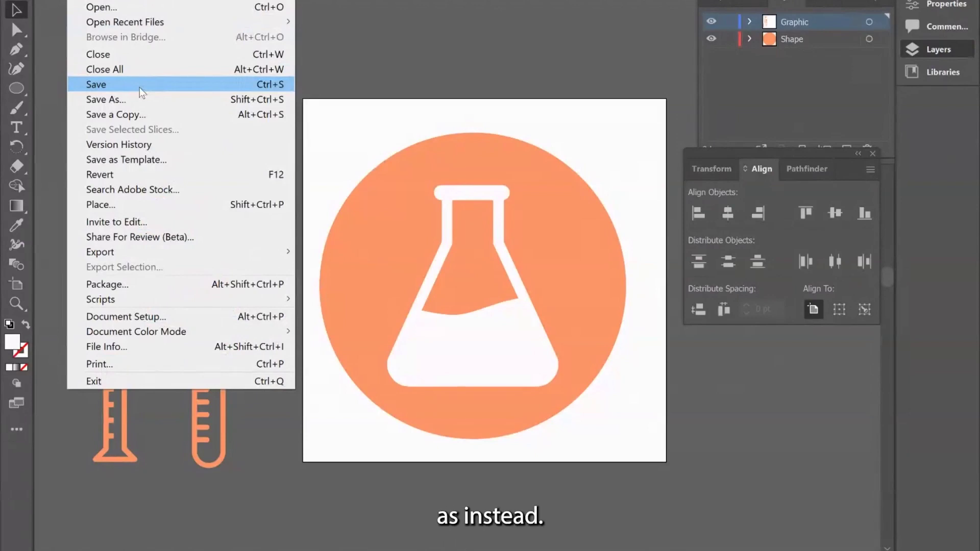
pyautogui.click(134, 94)
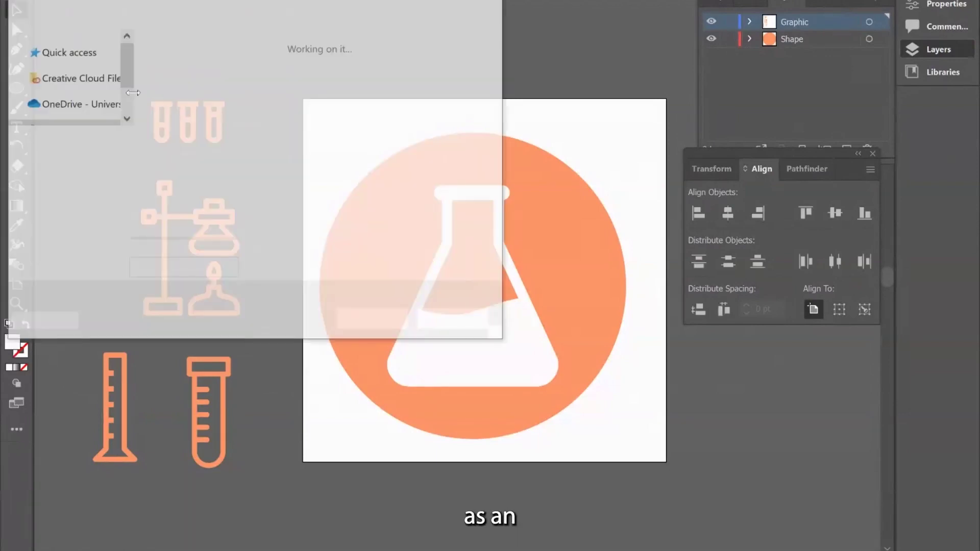
pyautogui.click(166, 163)
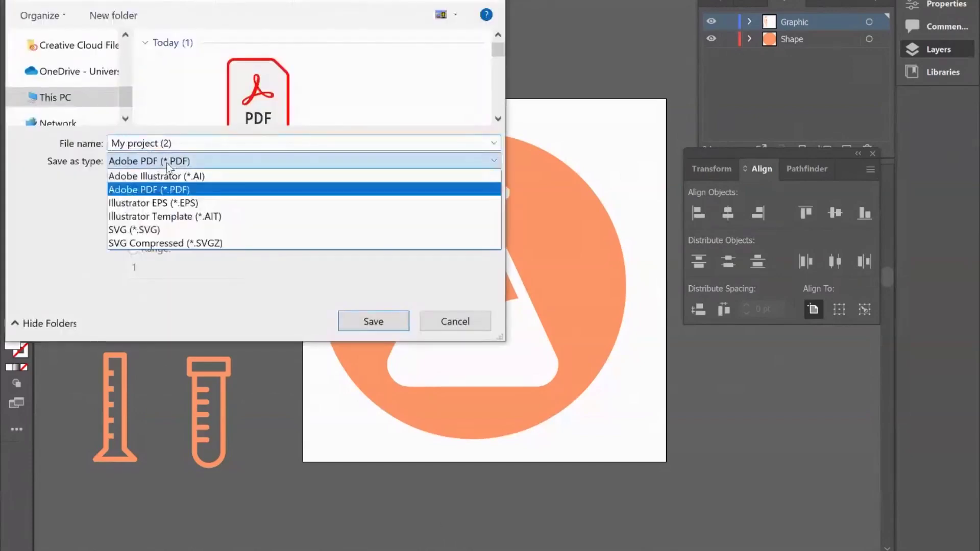
pyautogui.click(169, 176)
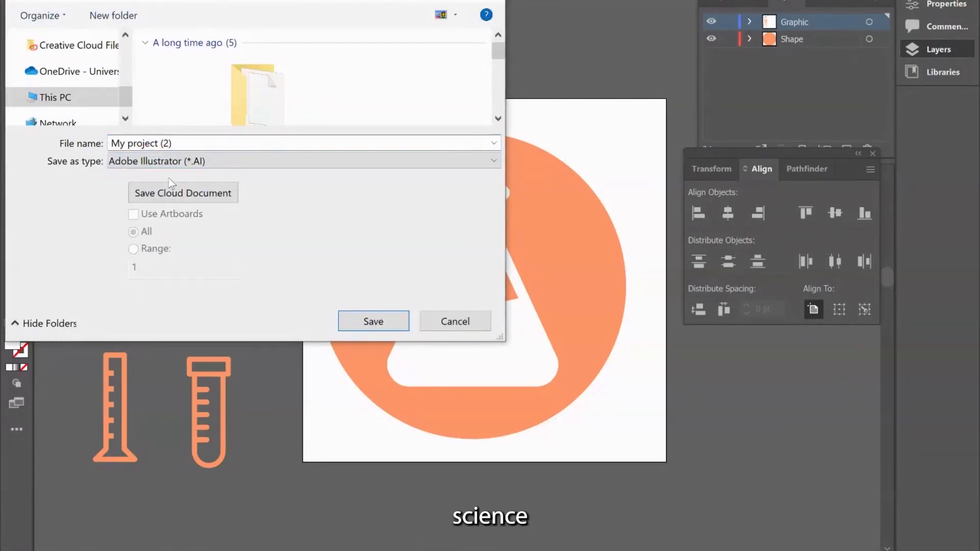
pyautogui.click(198, 142)
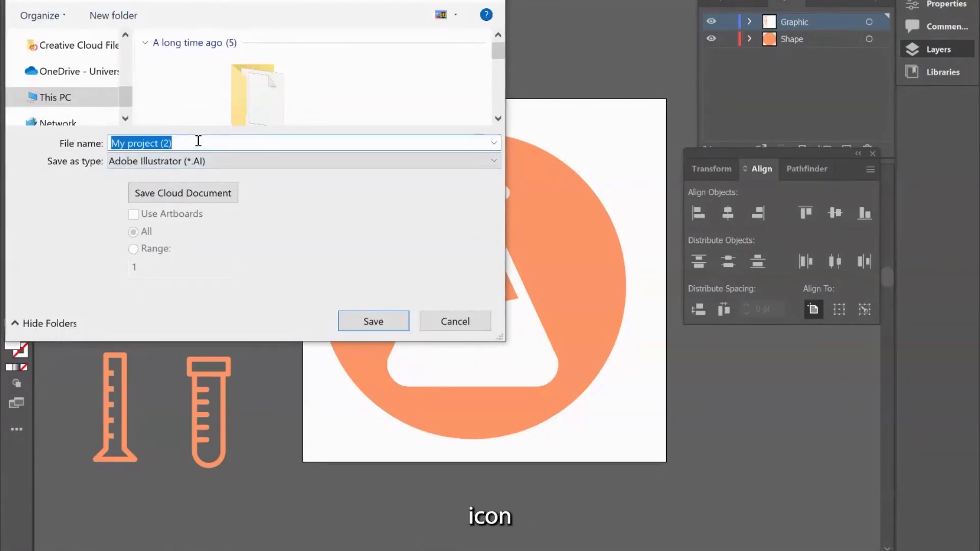
pyautogui.write('Science')
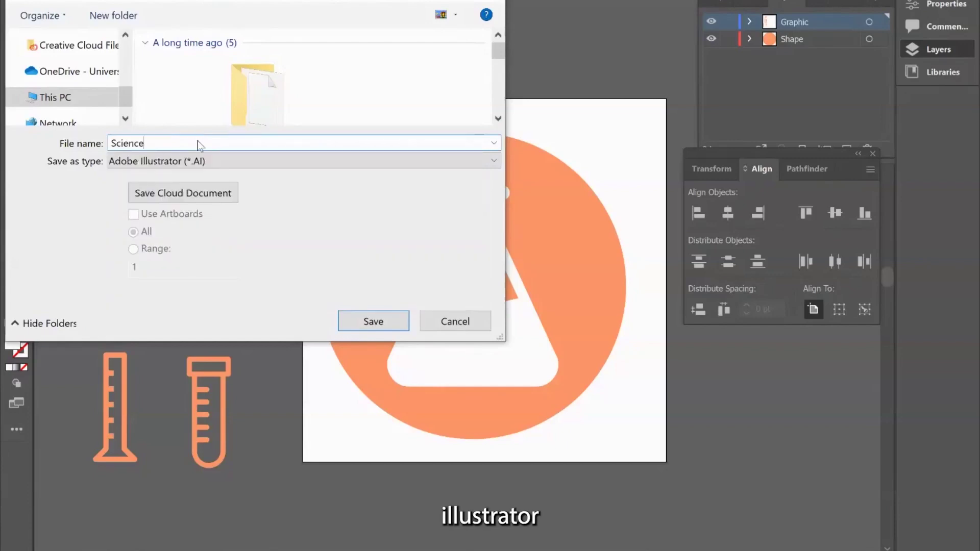
pyautogui.write(' icon')
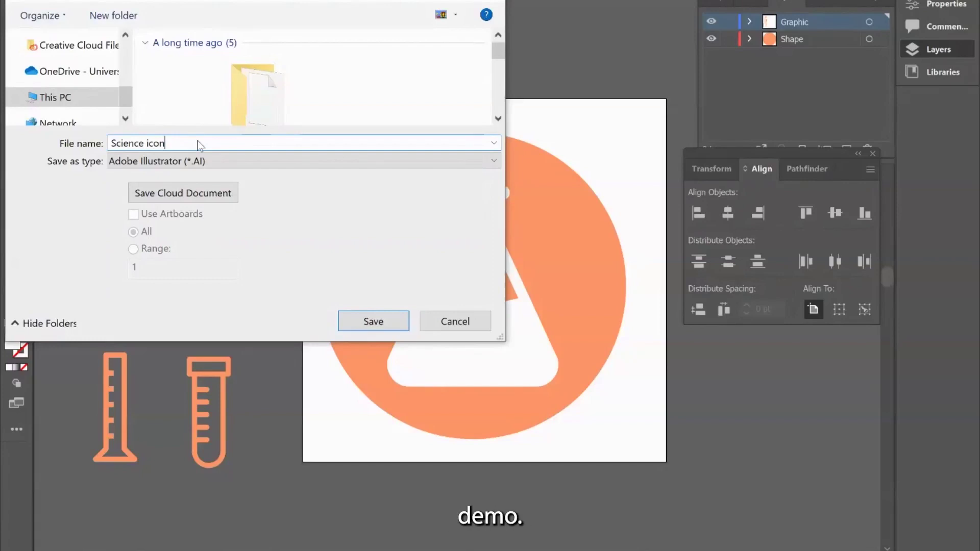
pyautogui.click(437, 323)
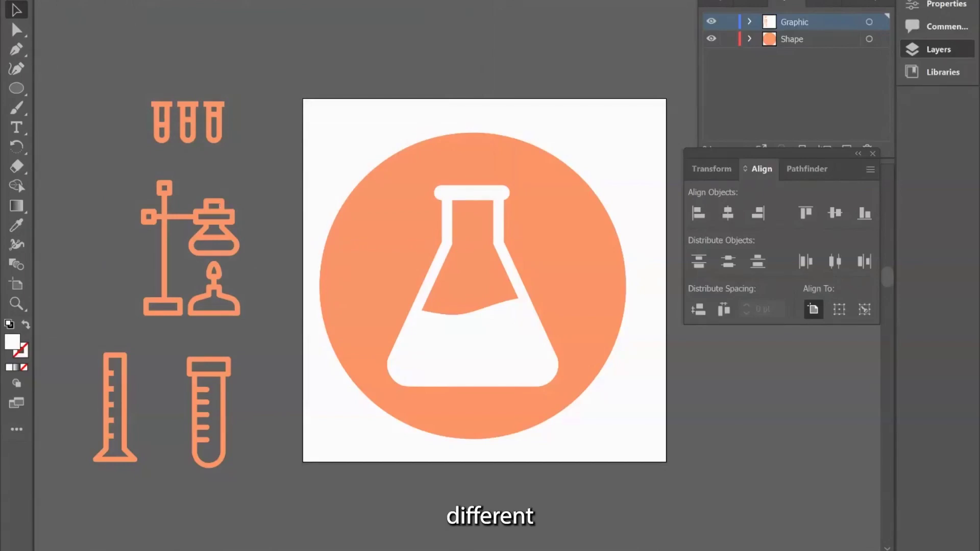
# Step: Open File > Export > Save for Web (Legacy), which shows GIF at 1200 × 1200 px
pyautogui.hotkey('alt', 'f')
pyautogui.moveTo(151, 259)
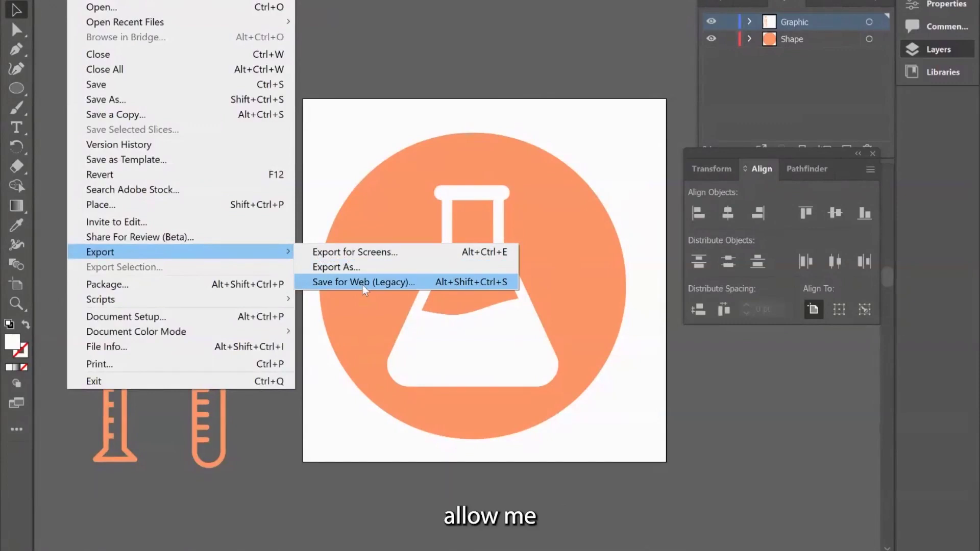
pyautogui.click(365, 284)
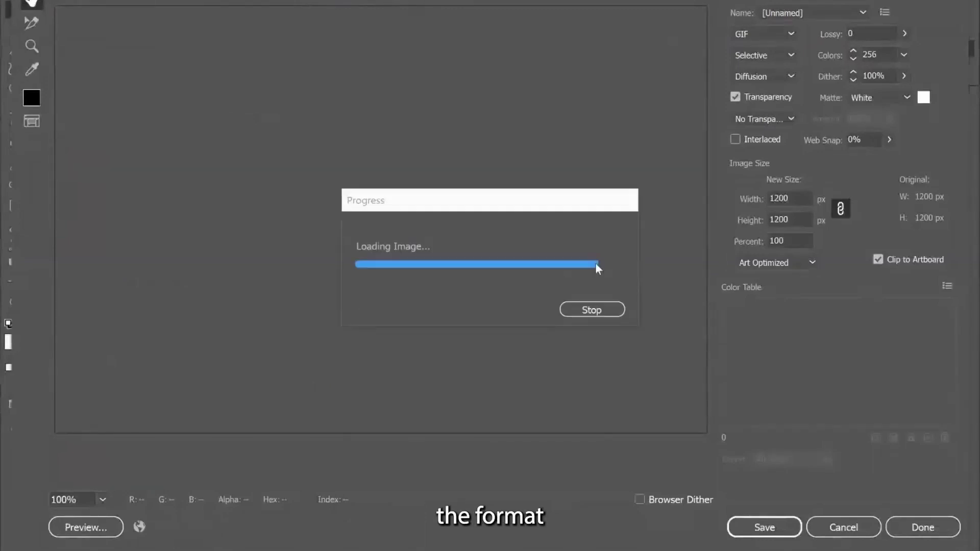
# Step: Change the Save for Web format from GIF to JPEG, giving High, 60% quality
pyautogui.click(779, 38)
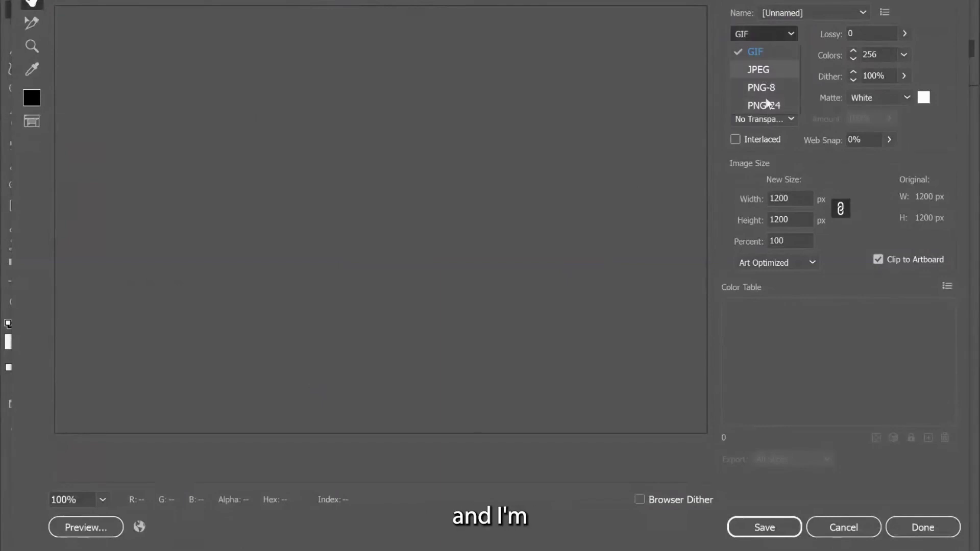
pyautogui.click(741, 47)
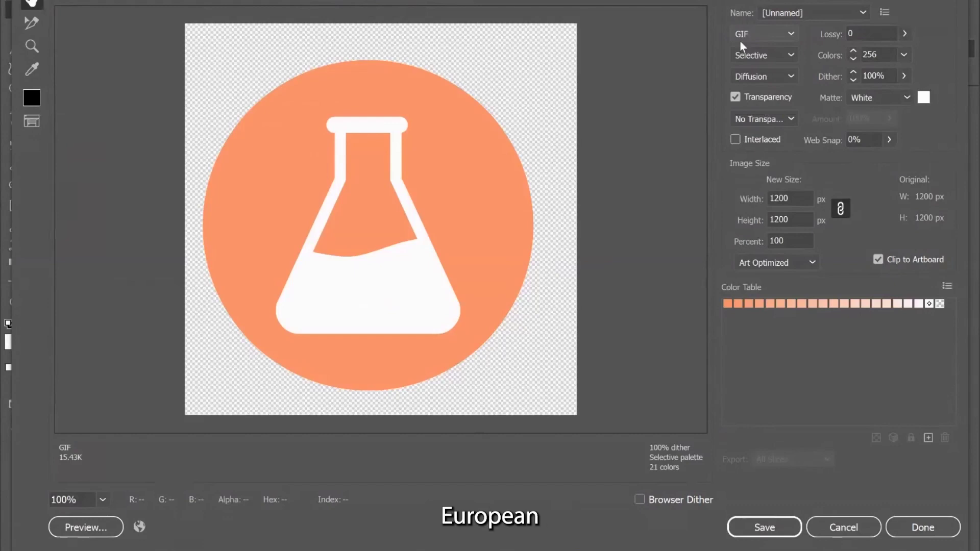
pyautogui.press('Down')
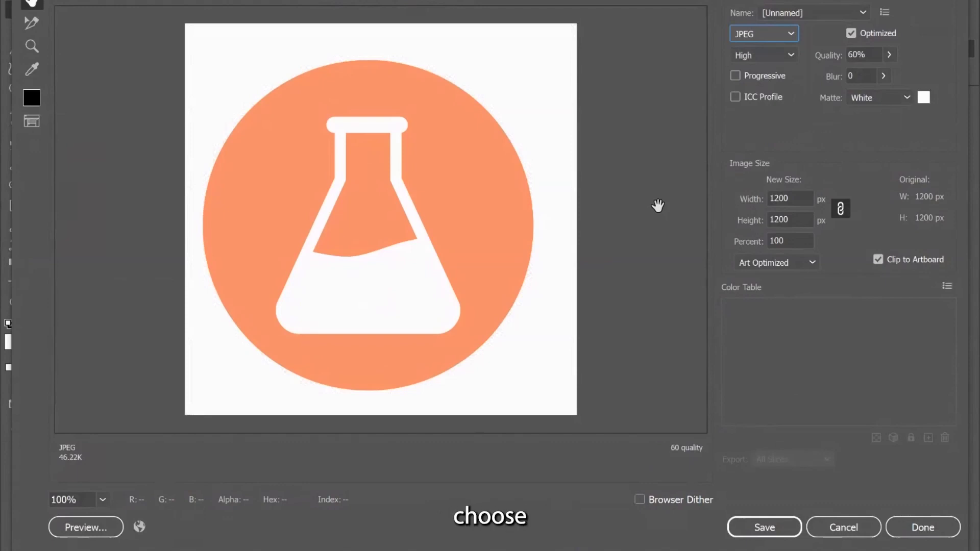
# Step: Keep the JPEG quality preset at High and cancel Save for Web to return to the artboard
pyautogui.click(767, 61)
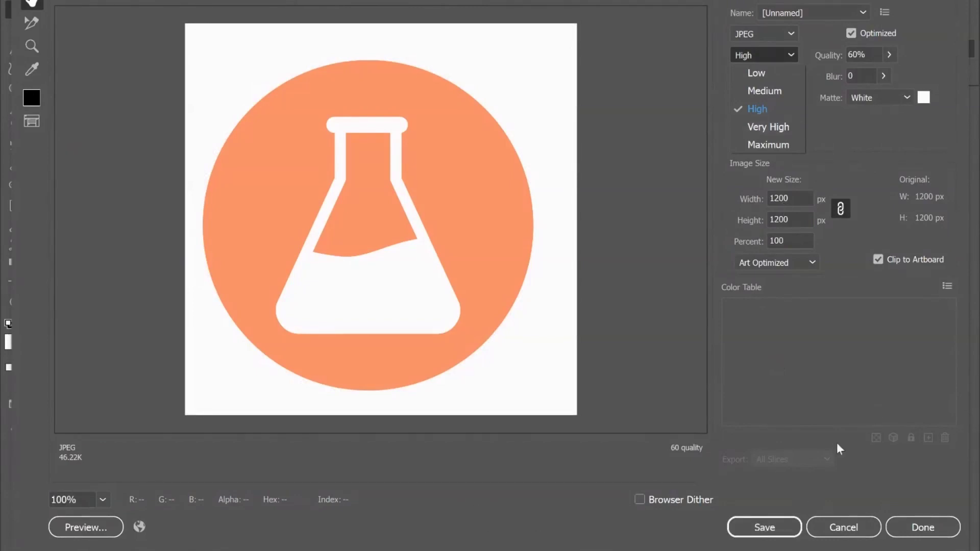
pyautogui.click(839, 531)
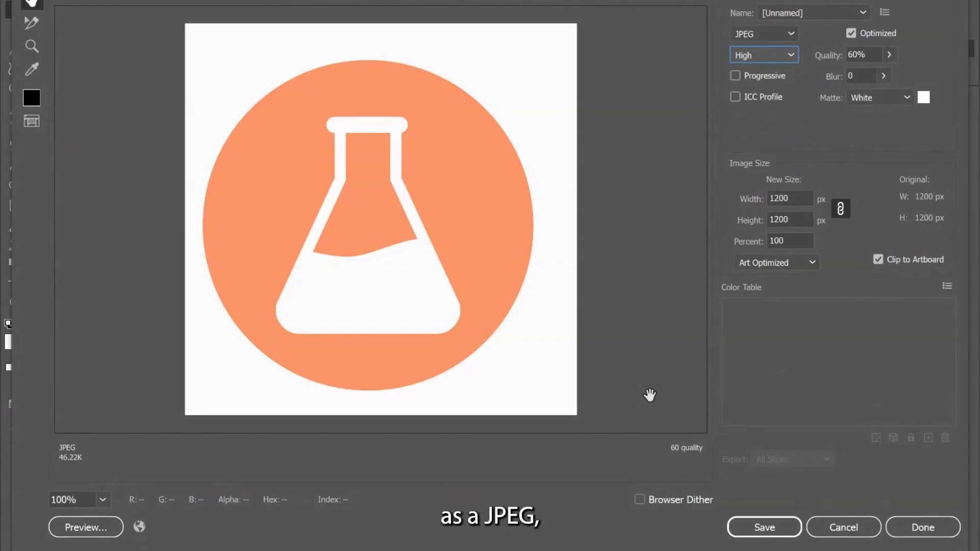
pyautogui.click(847, 533)
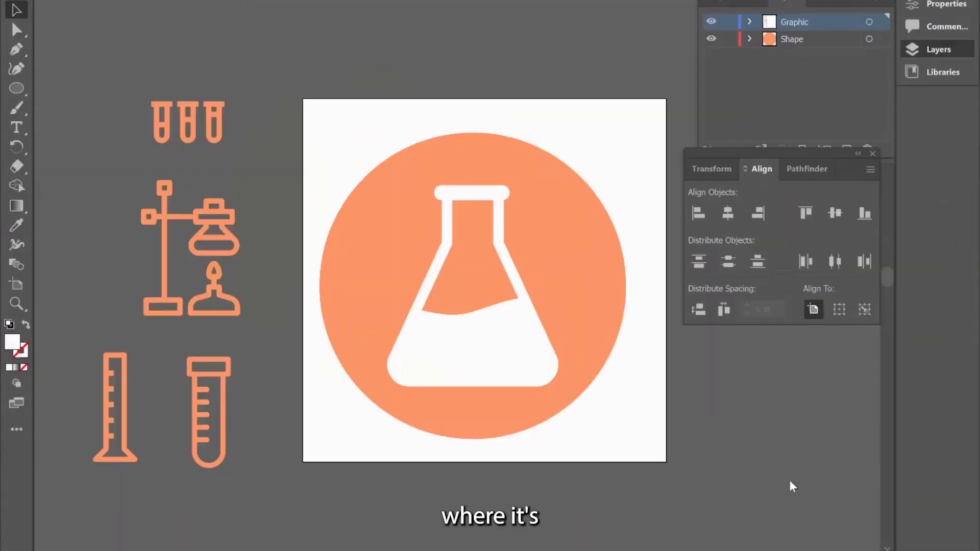
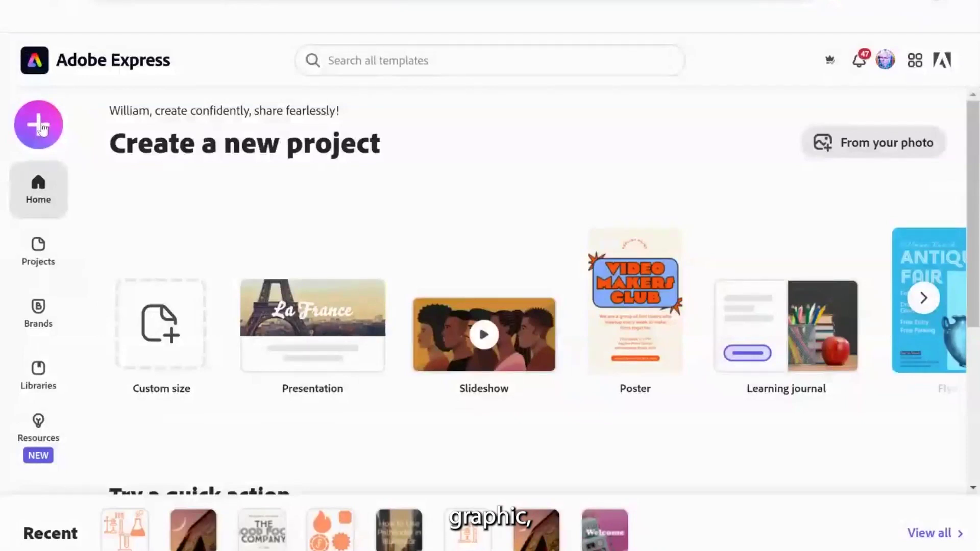
# Step: Create a new custom-size graphic at 2560 × 2560 px
pyautogui.click(39, 125)
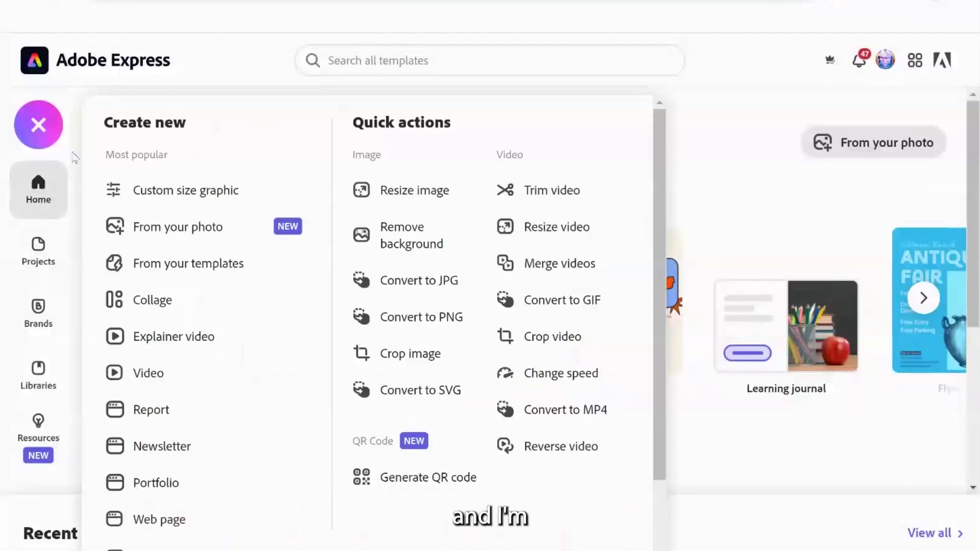
pyautogui.click(179, 196)
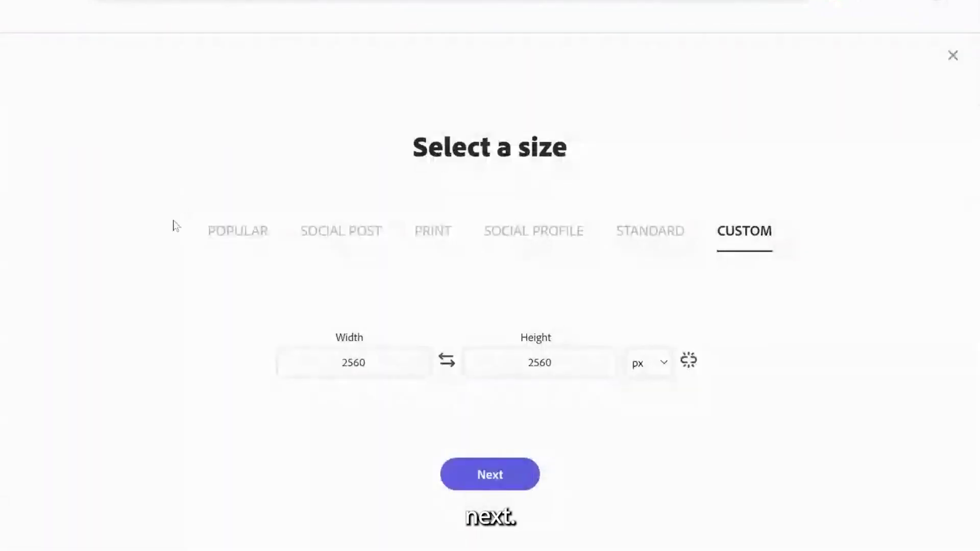
pyautogui.click(489, 476)
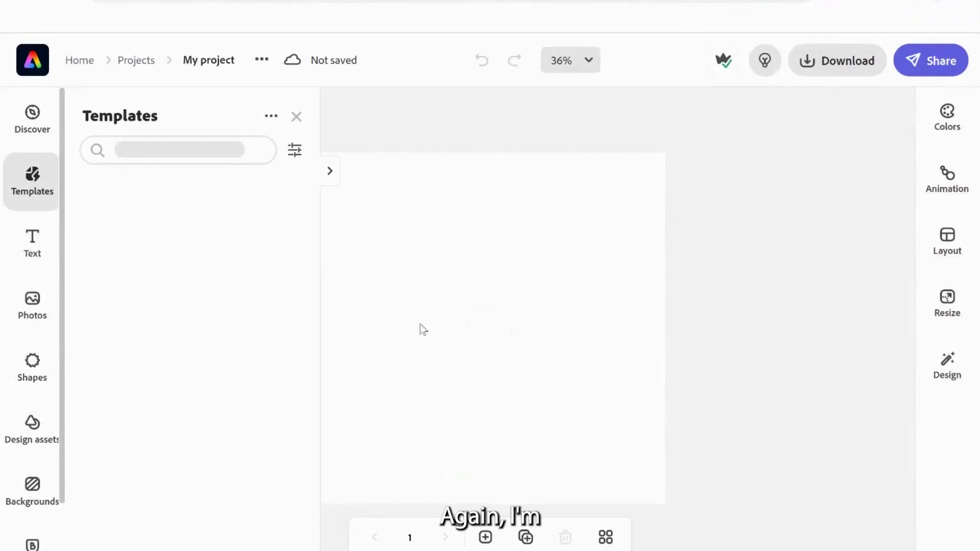
# Step: Search stock photos for 'student' and add the orange-jacket student on yellow to the page
pyautogui.click(297, 116)
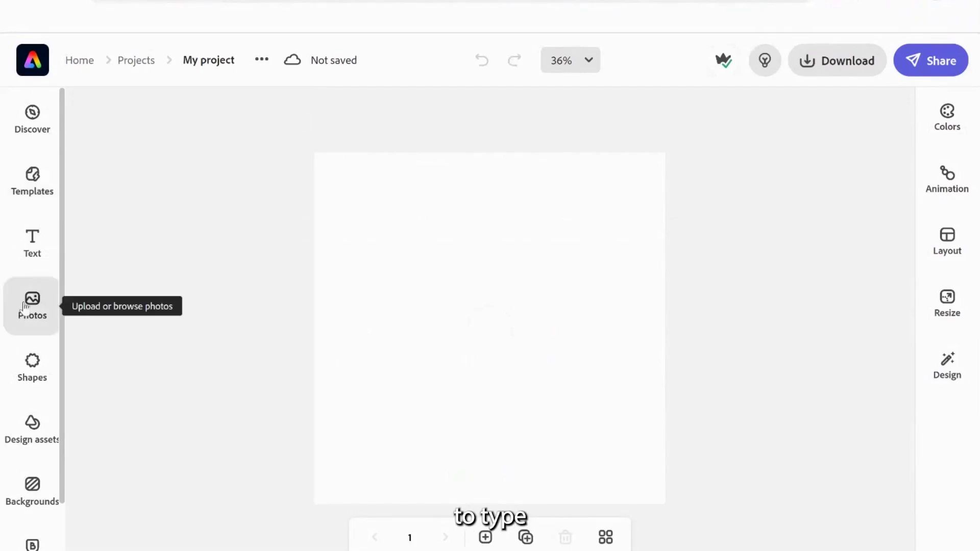
pyautogui.click(23, 306)
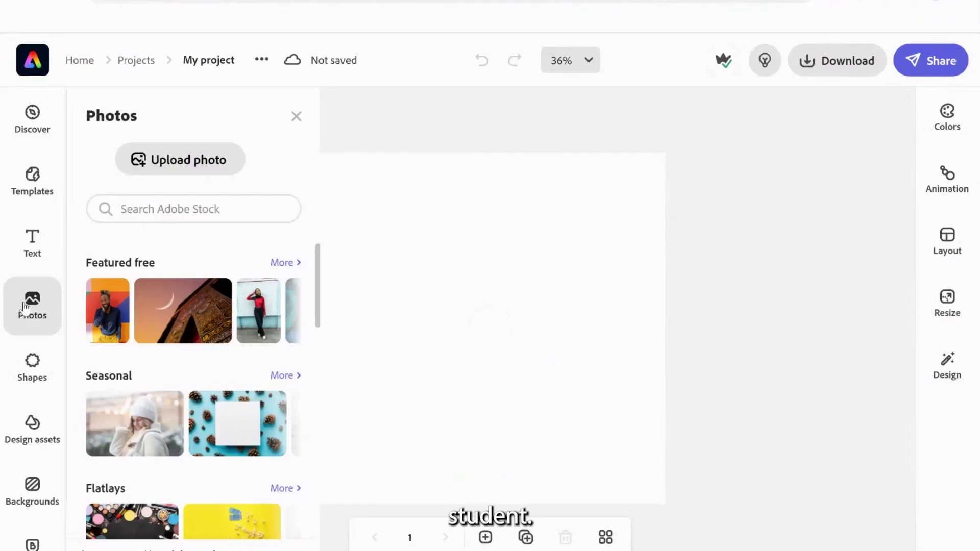
pyautogui.write('student')
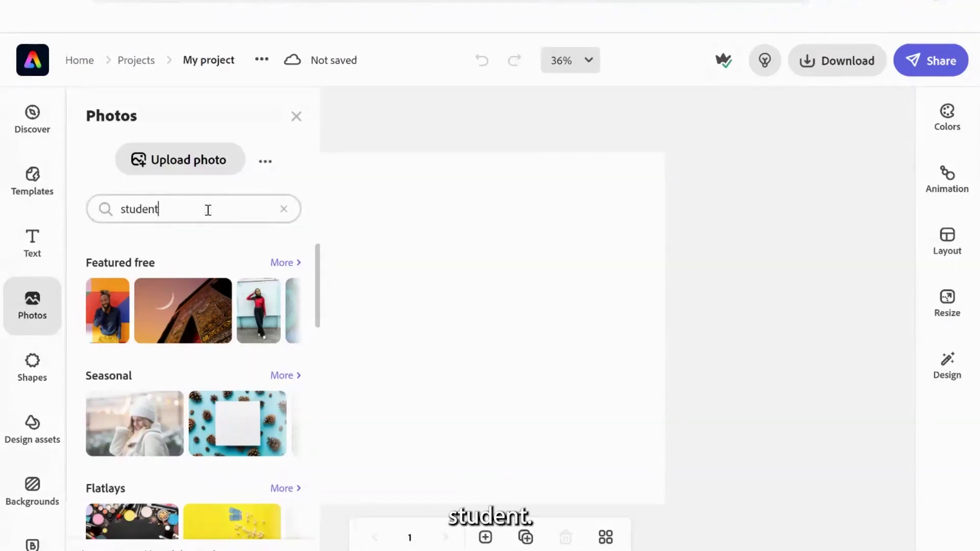
pyautogui.press('Return')
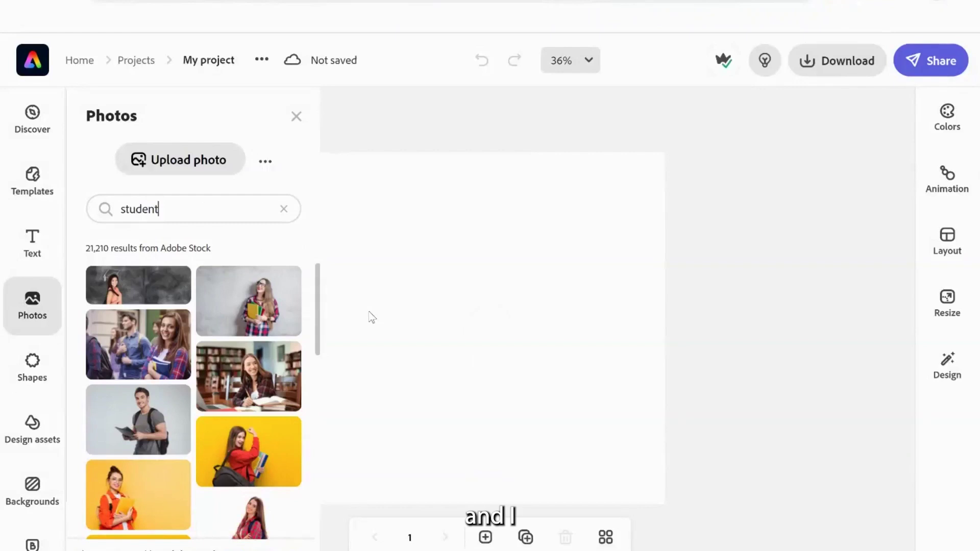
pyautogui.scroll(-2, 317, 316)
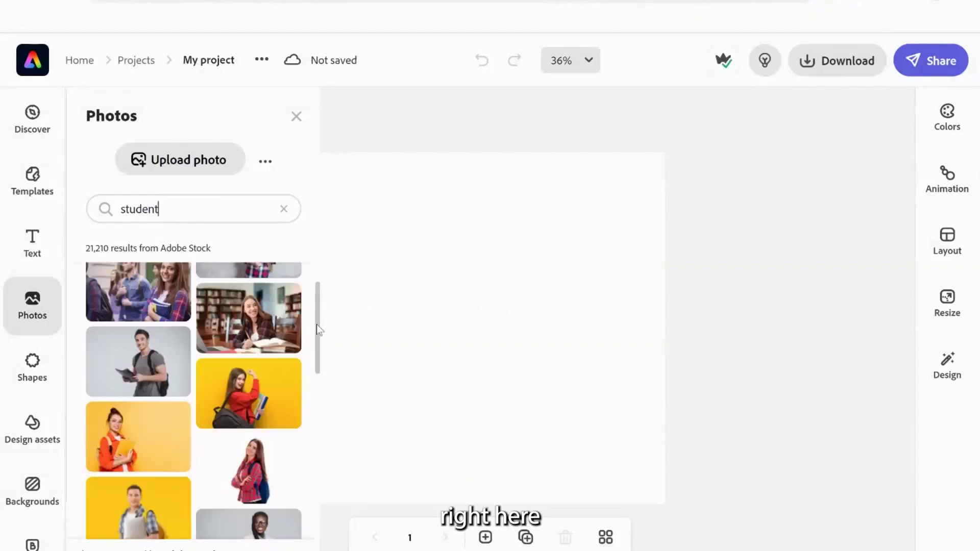
pyautogui.scroll(-1, 136, 389)
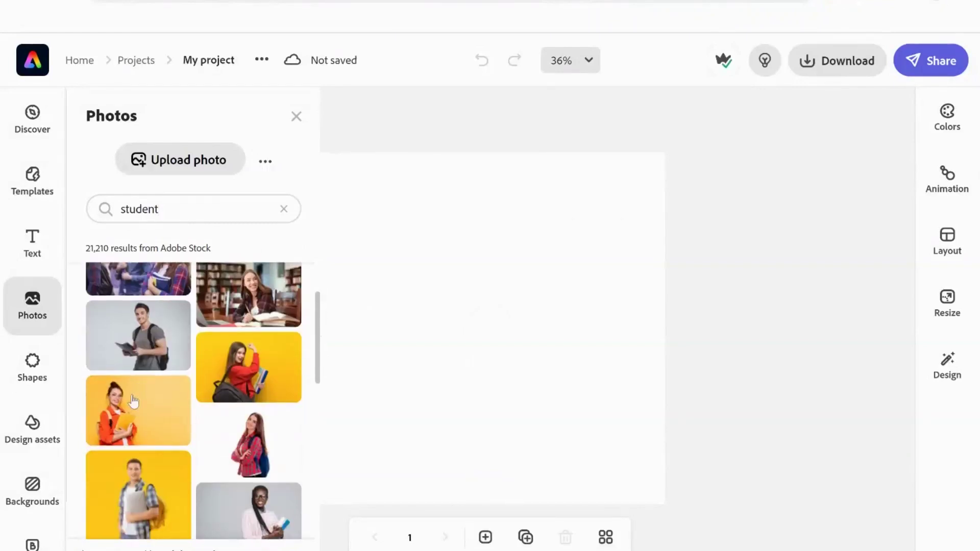
pyautogui.click(132, 397)
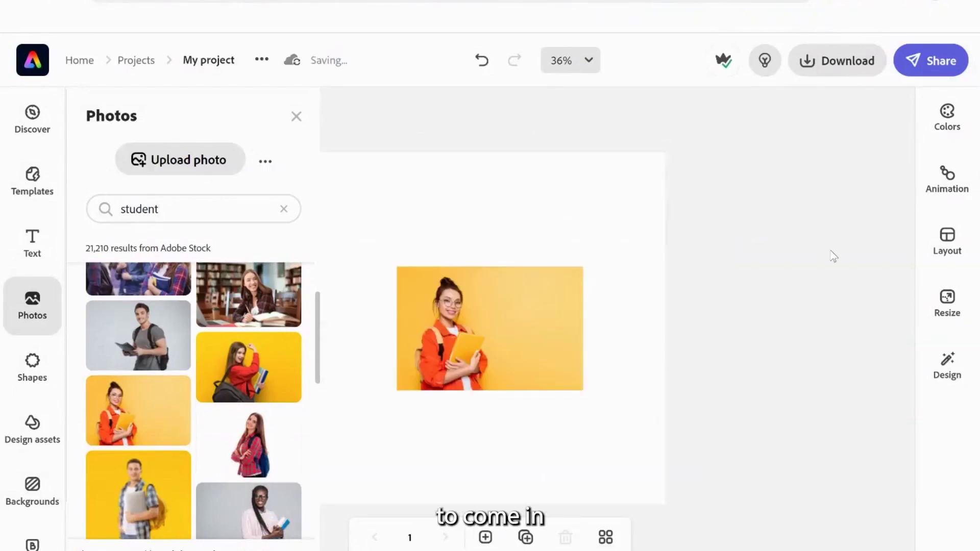
# Step: Drag the student photo's corner outward until it covers the whole square canvas
pyautogui.click(500, 338)
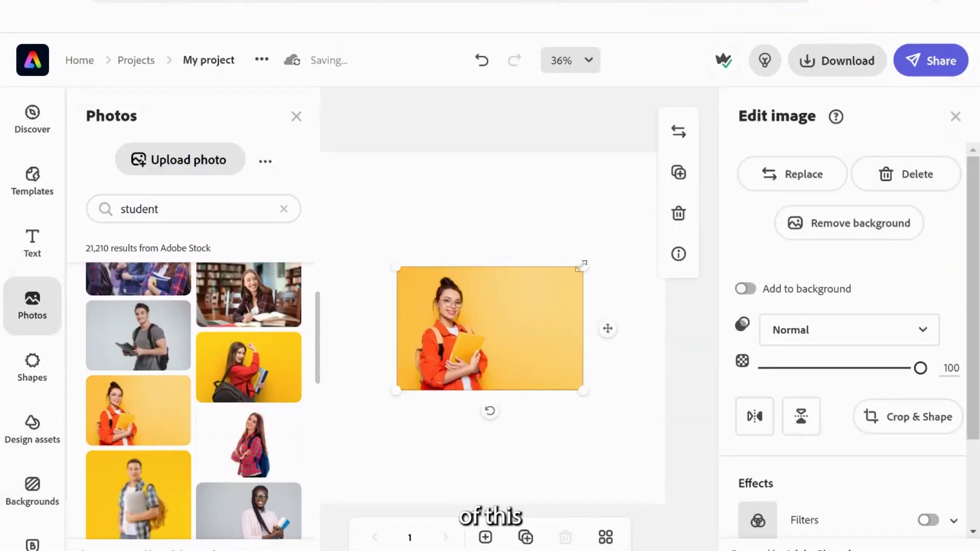
pyautogui.moveTo(583, 267); pyautogui.dragTo(709, 130)
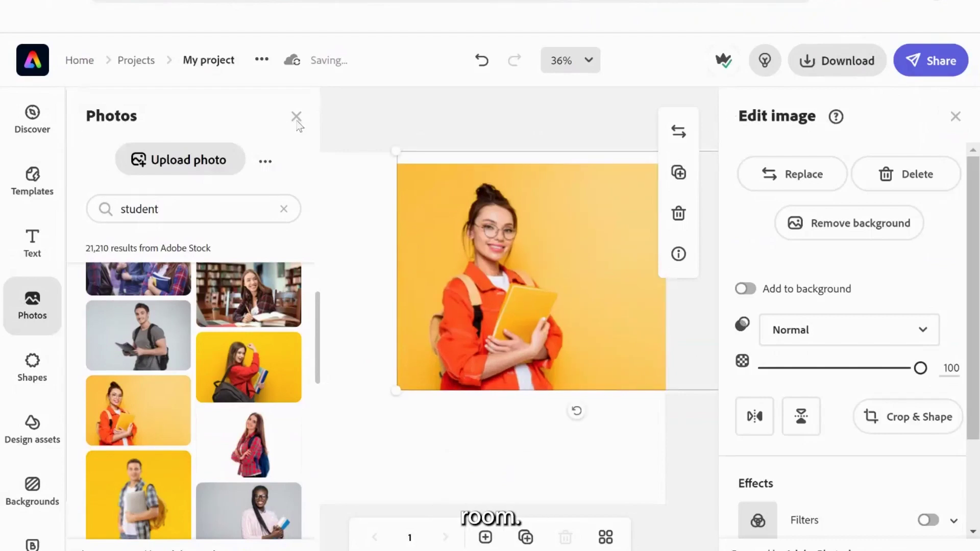
pyautogui.click(297, 118)
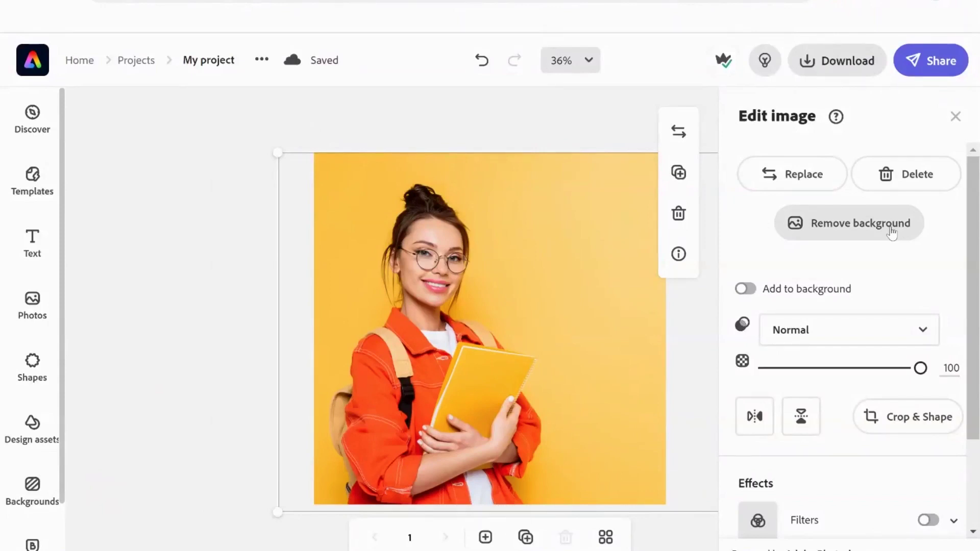
# Step: Remove the photo's yellow background and accept the student cutout
pyautogui.click(891, 232)
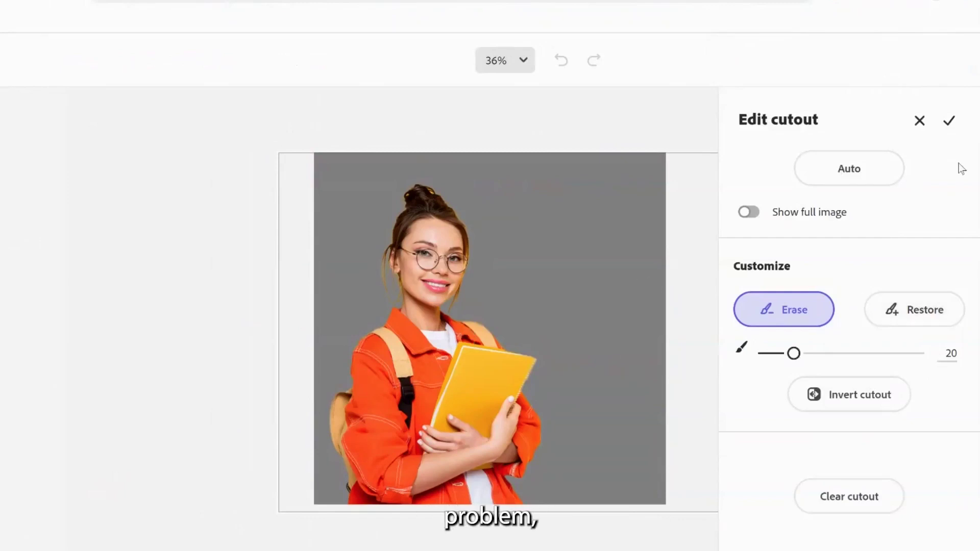
pyautogui.click(949, 121)
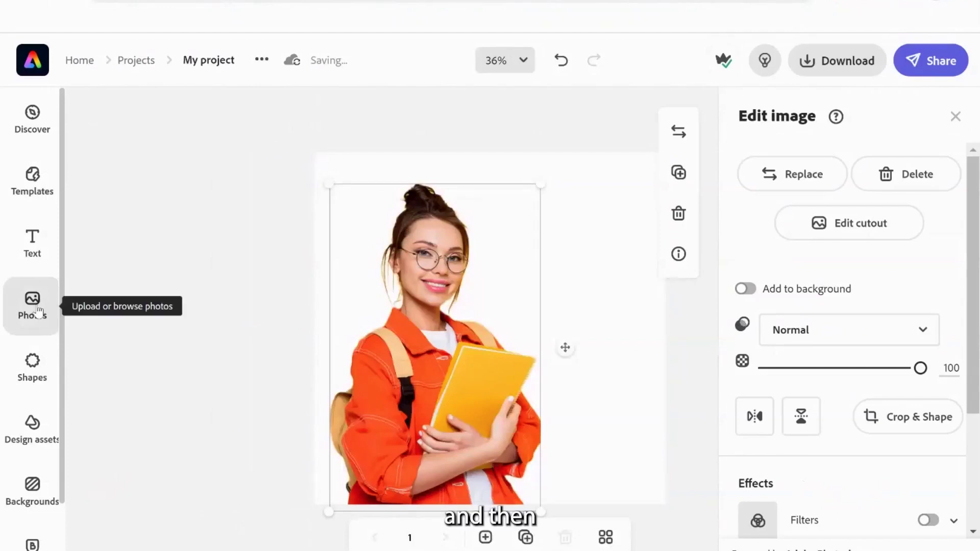
# Step: Search the page background library for 'orange'
pyautogui.click(33, 487)
pyautogui.click(139, 211)
pyautogui.write('orenge')
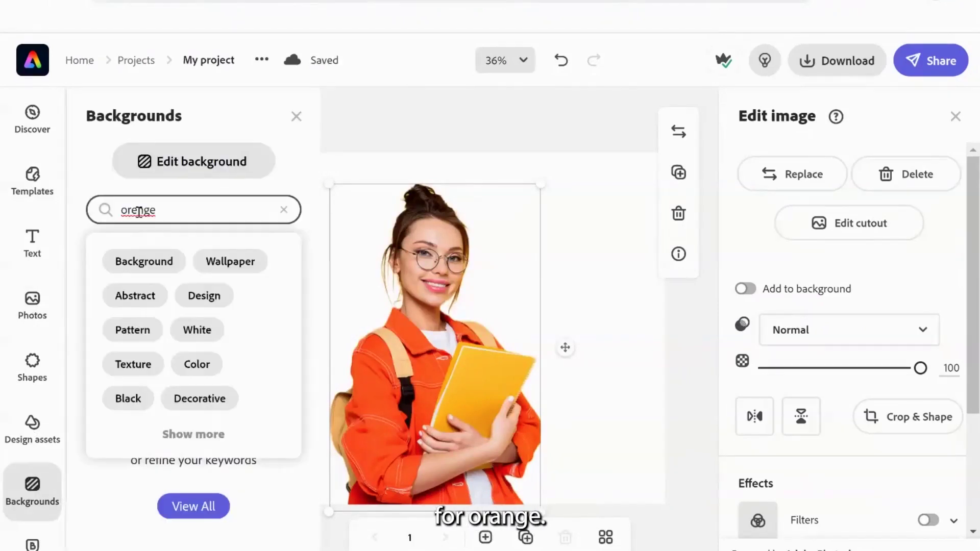
pyautogui.press('Delete')
pyautogui.write('a')
pyautogui.press('Return')
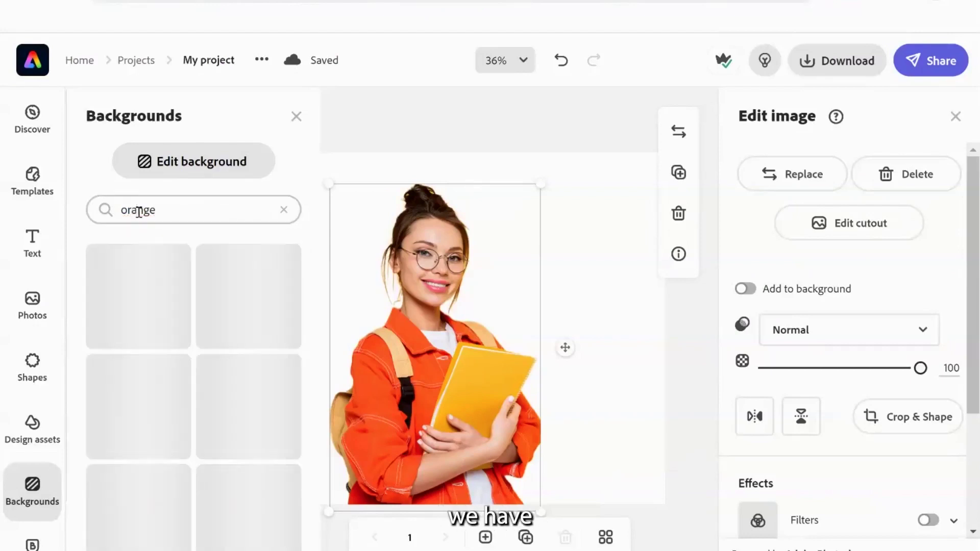
# Step: Apply the orange geometric polygon background and deselect the photo to view it
pyautogui.scroll(-5, 284, 364)
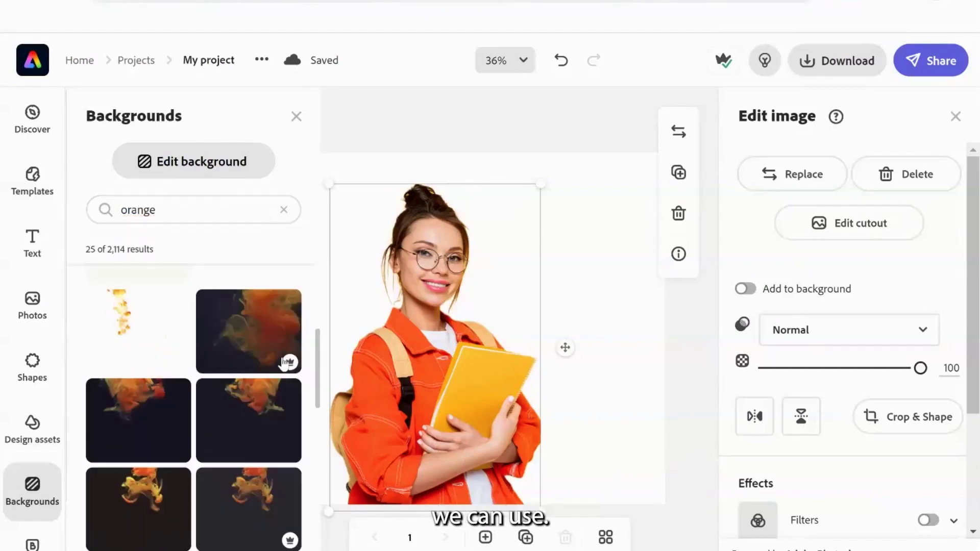
pyautogui.scroll(-5, 285, 363)
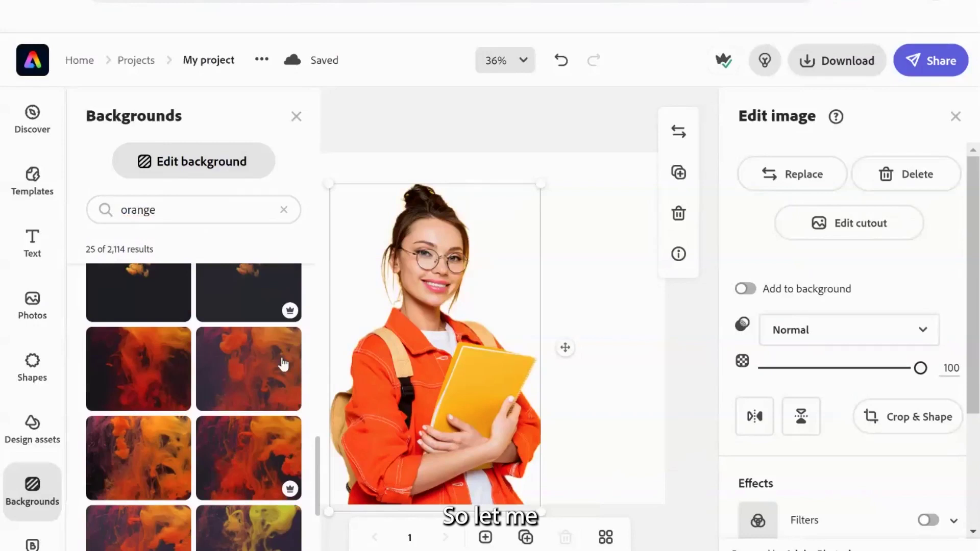
pyautogui.scroll(-3, 285, 364)
pyautogui.scroll(2, 284, 364)
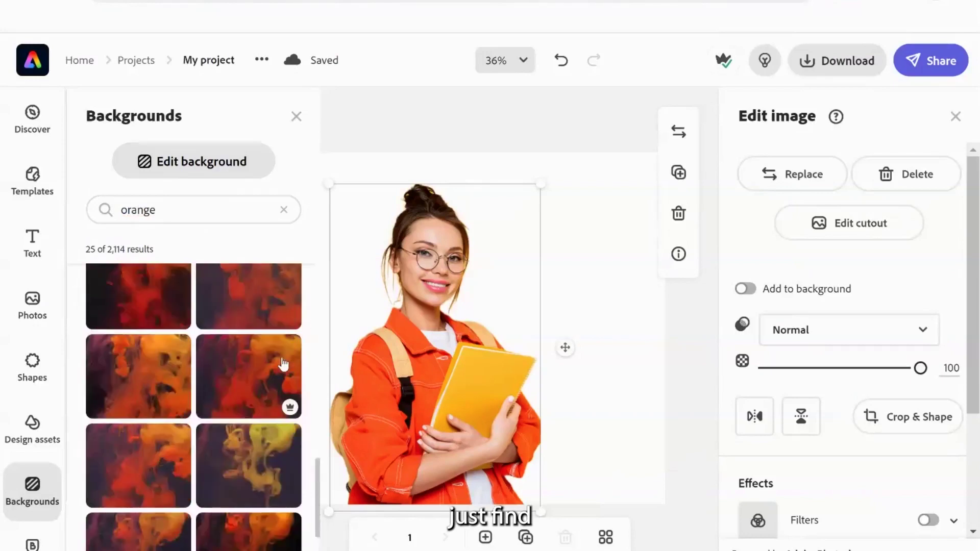
pyautogui.scroll(-2, 284, 364)
pyautogui.scroll(2, 284, 364)
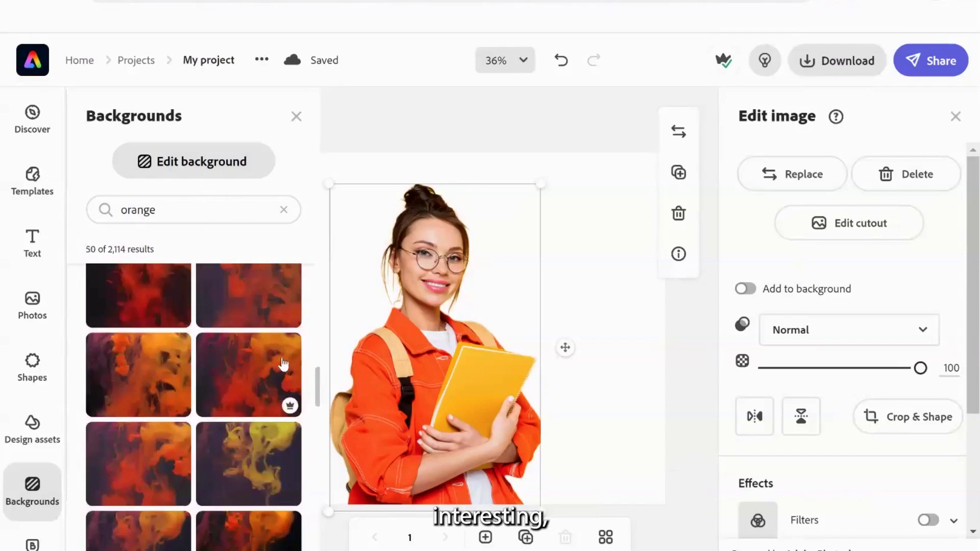
pyautogui.scroll(-3, 284, 364)
pyautogui.scroll(-3, 284, 364)
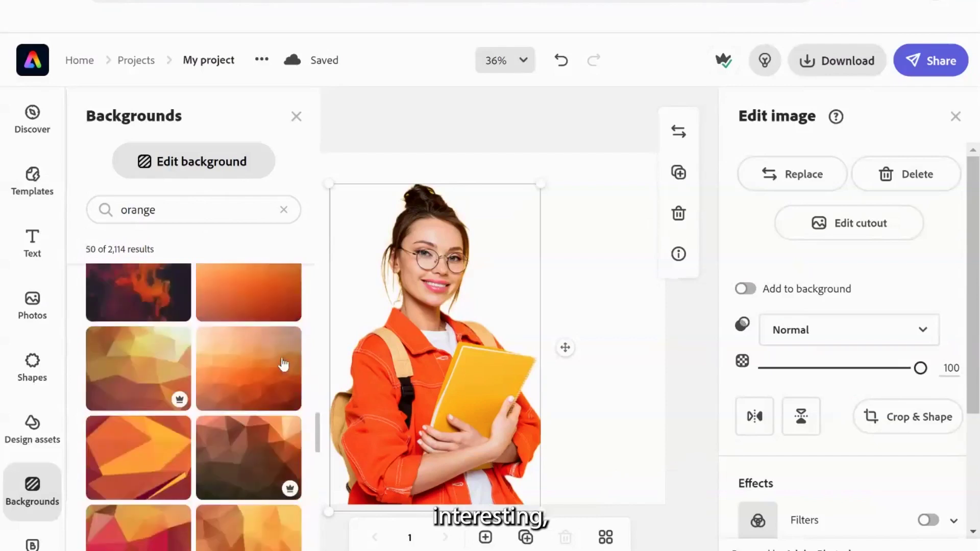
pyautogui.click(168, 447)
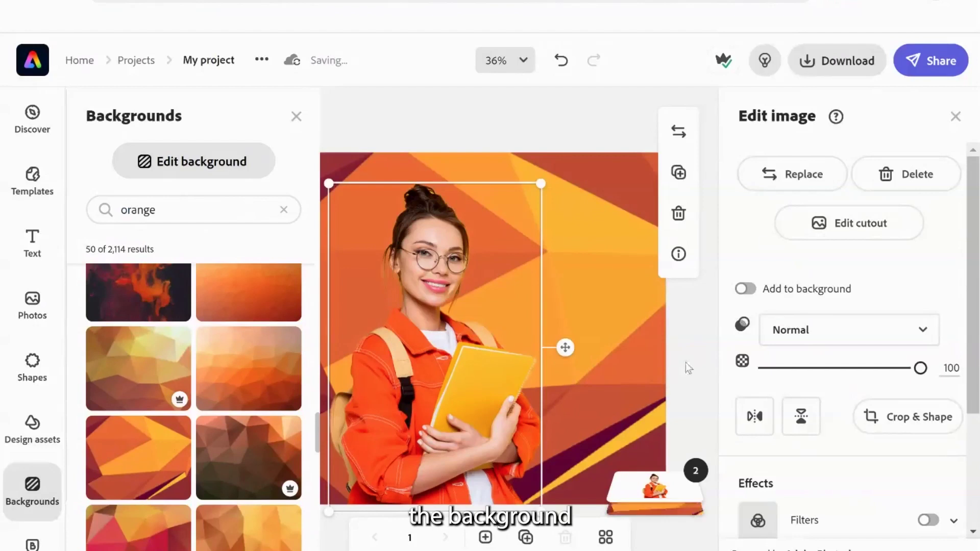
pyautogui.click(685, 362)
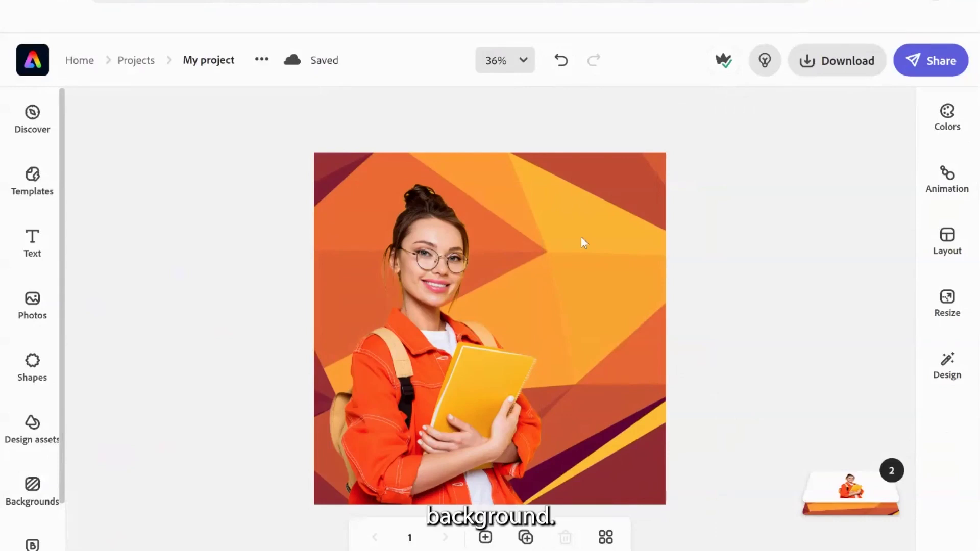
# Step: Undo back to the yellow-backdrop photo and download the design as a PNG
pyautogui.hotkey('ctrl', 'z')
pyautogui.hotkey('ctrl', 'z')
pyautogui.hotkey('ctrl', 'z')
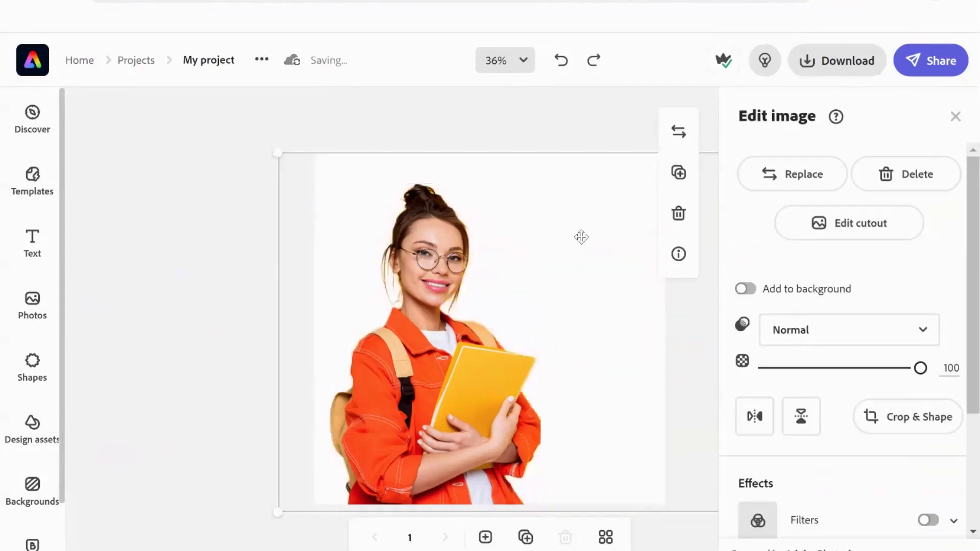
pyautogui.click(177, 215)
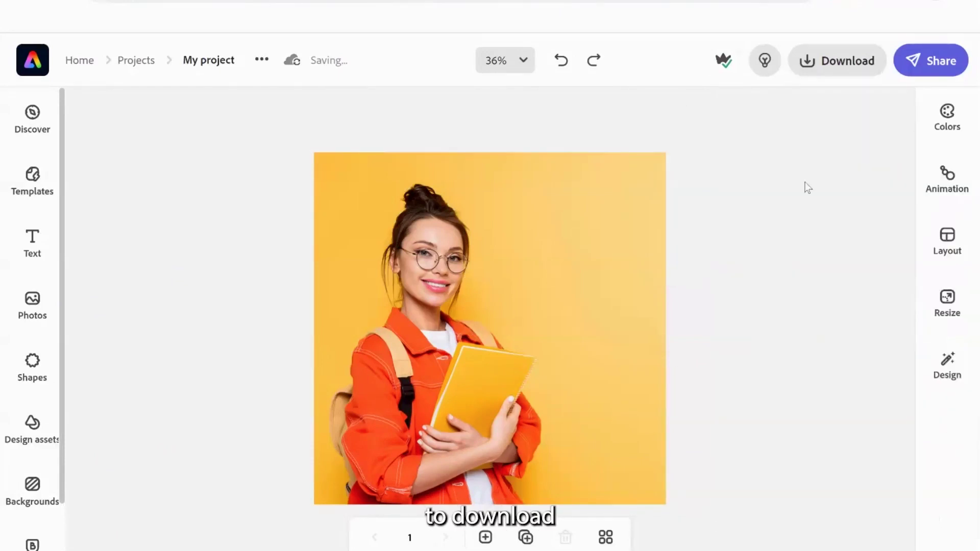
pyautogui.click(843, 72)
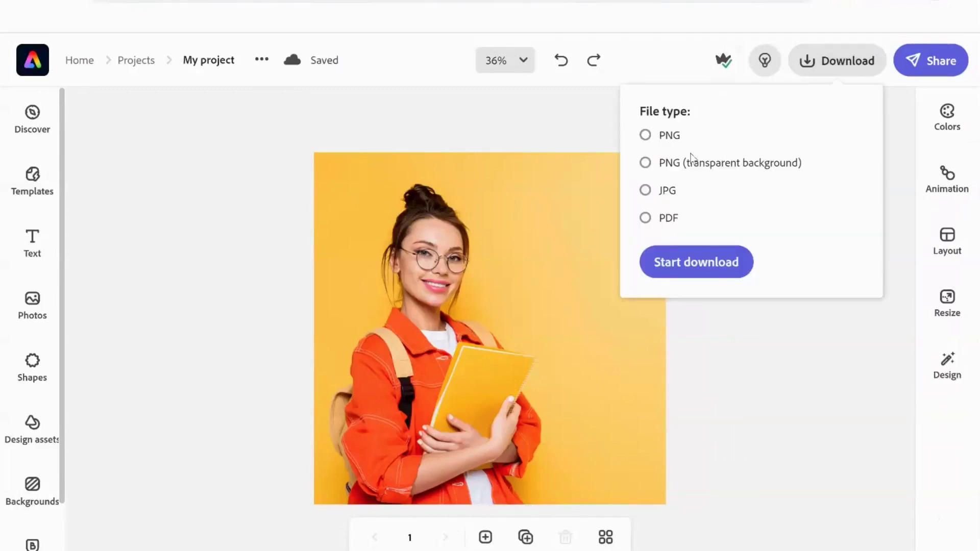
pyautogui.click(673, 136)
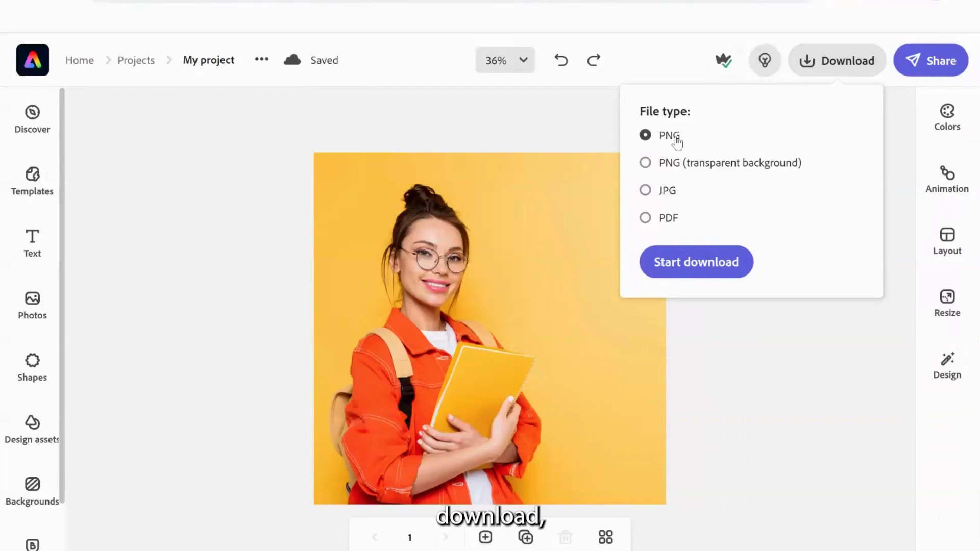
pyautogui.click(697, 264)
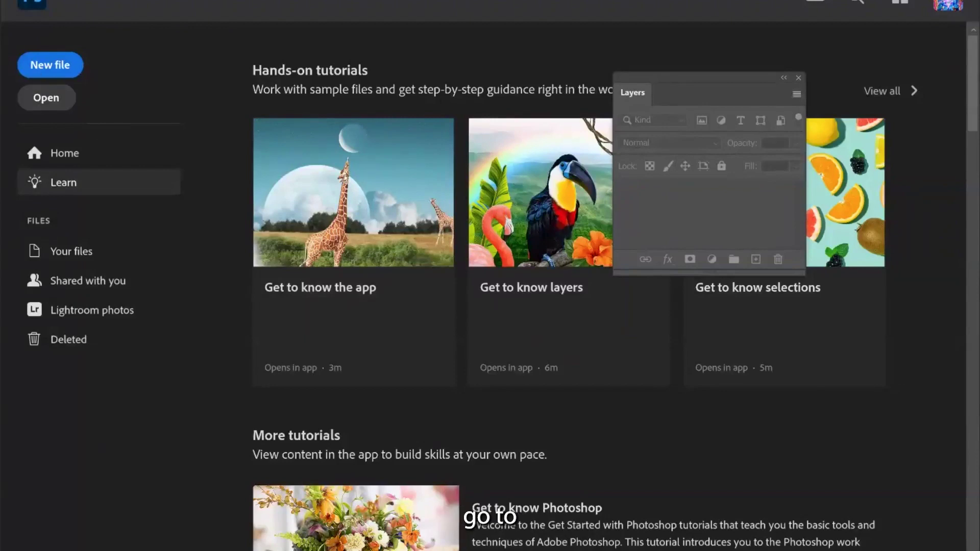
# Step: Open My project-1 (1).png in Photoshop with Ctrl+O
pyautogui.hotkey('alt', 'f')
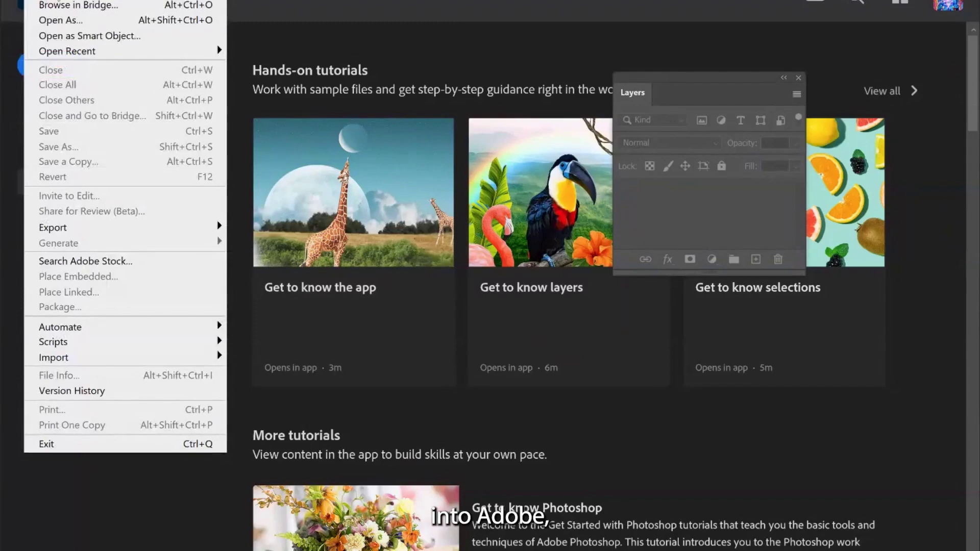
pyautogui.press('Escape')
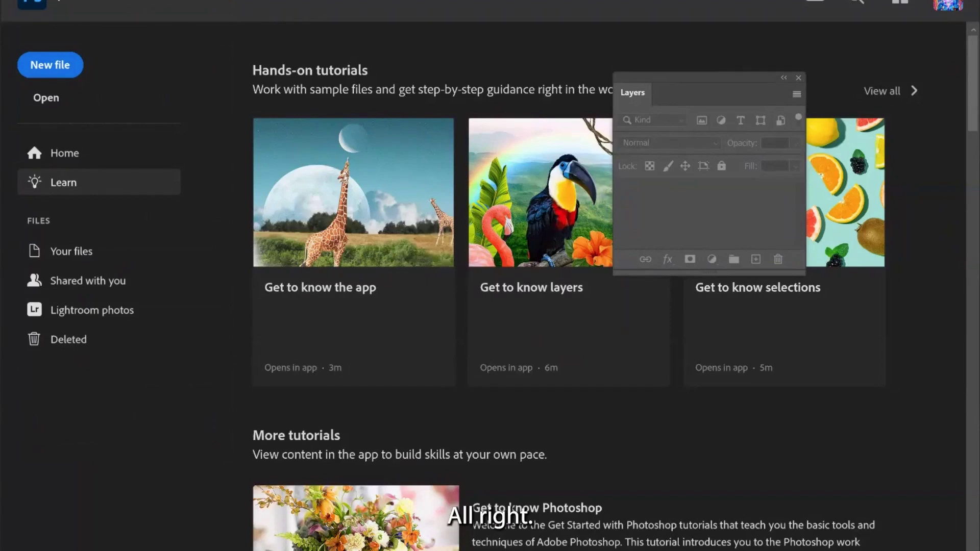
pyautogui.hotkey('ctrl', 'o')
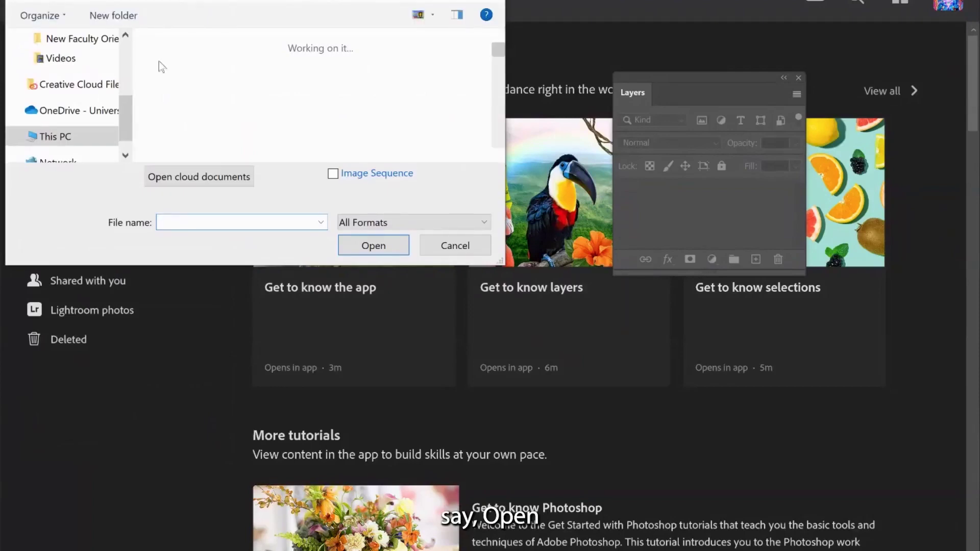
pyautogui.click(384, 250)
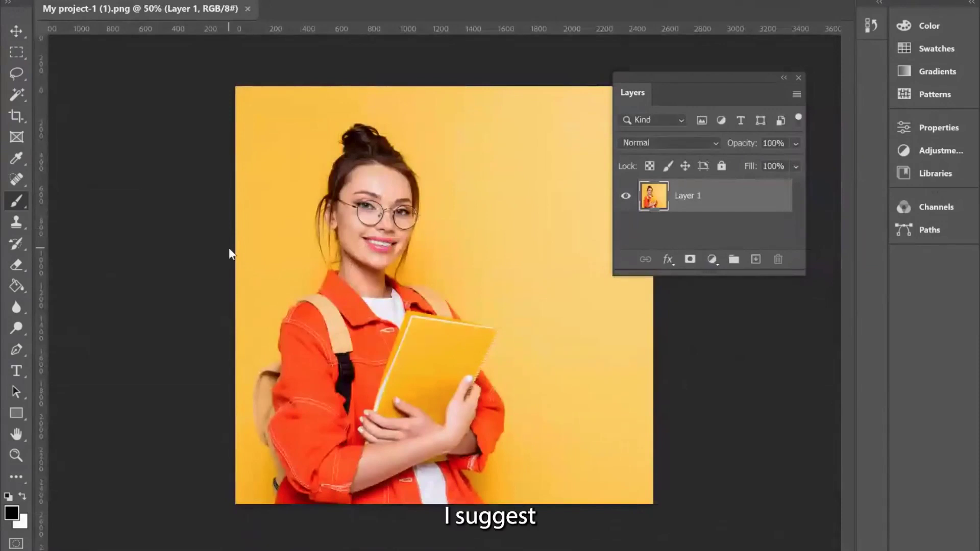
# Step: Rename the photo's Layer 1 to 'woman' in the Layers panel
pyautogui.moveTo(690, 72); pyautogui.dragTo(707, 55)
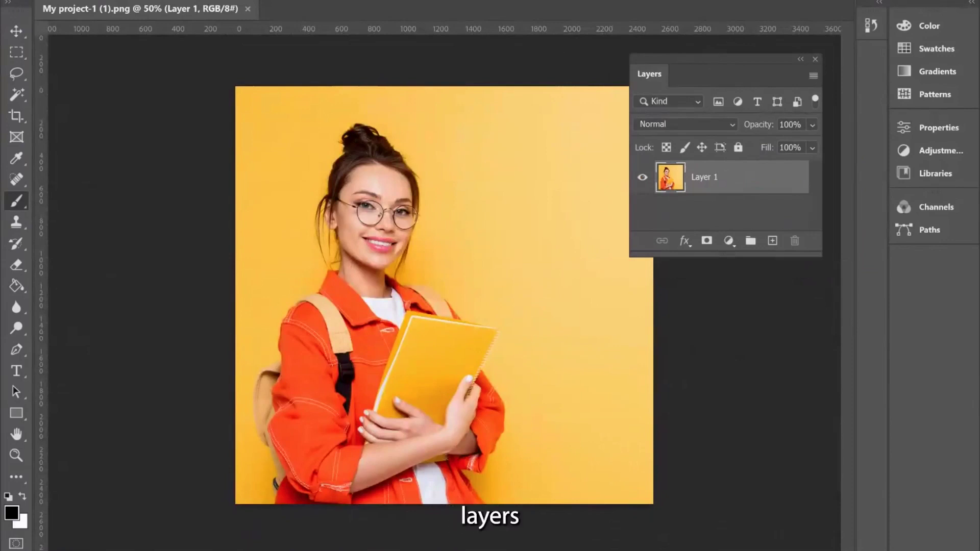
pyautogui.hotkey('alt', 'w')
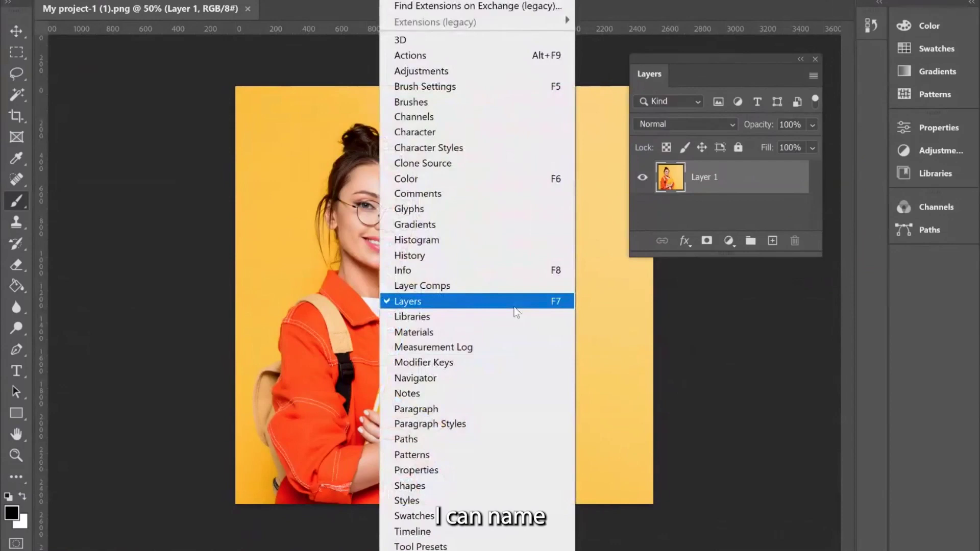
pyautogui.click(713, 183)
pyautogui.doubleClick(712, 178)
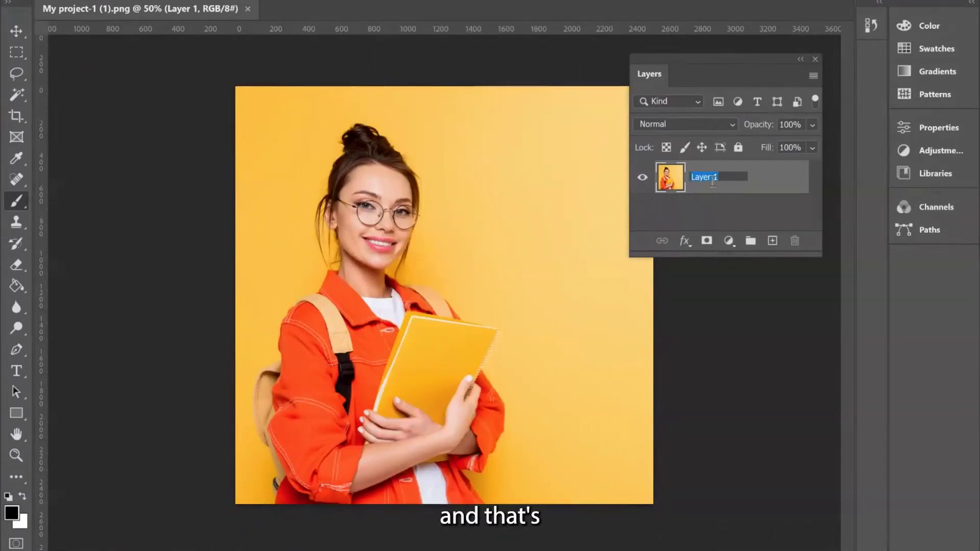
pyautogui.write('woman')
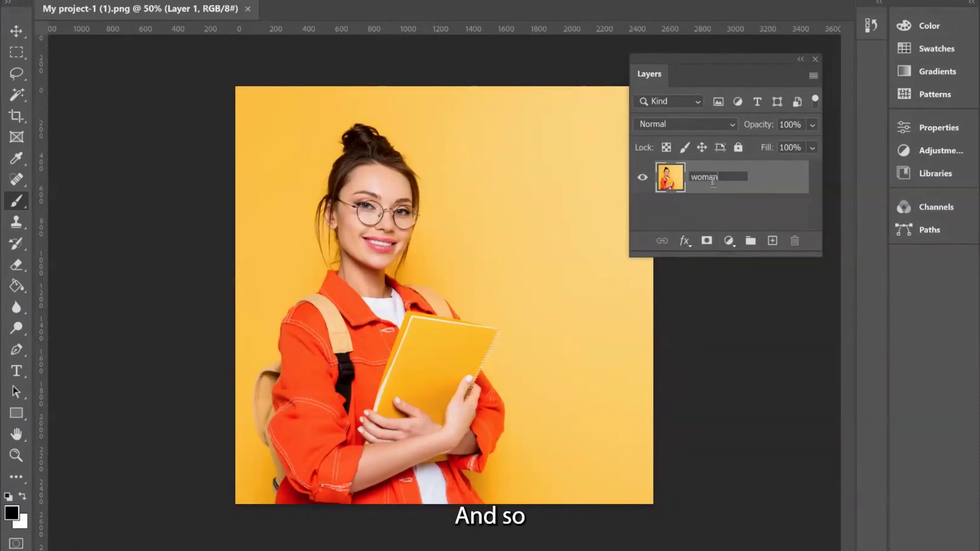
pyautogui.press('Return')
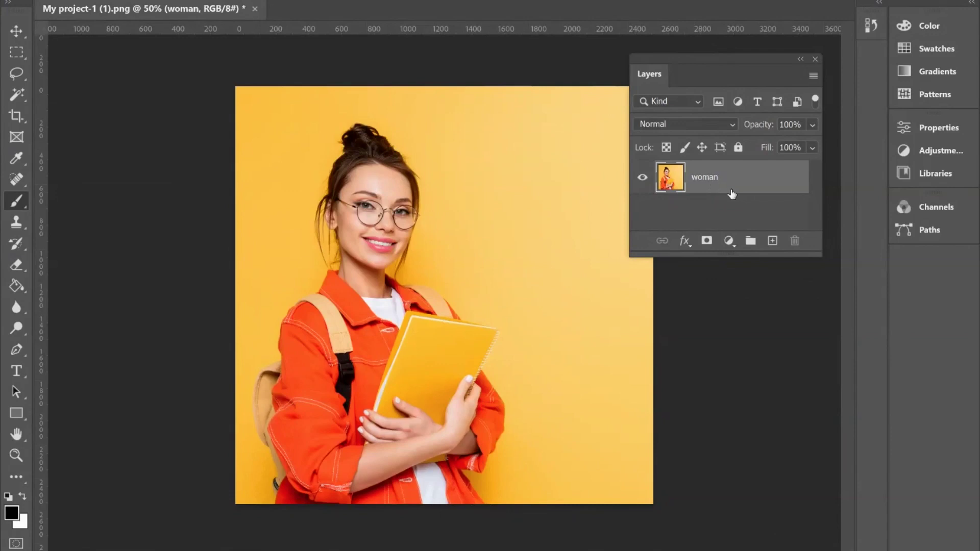
# Step: Select the woman by dragging an Object Selection Tool box over the whole photo
pyautogui.moveTo(711, 62); pyautogui.dragTo(742, 77)
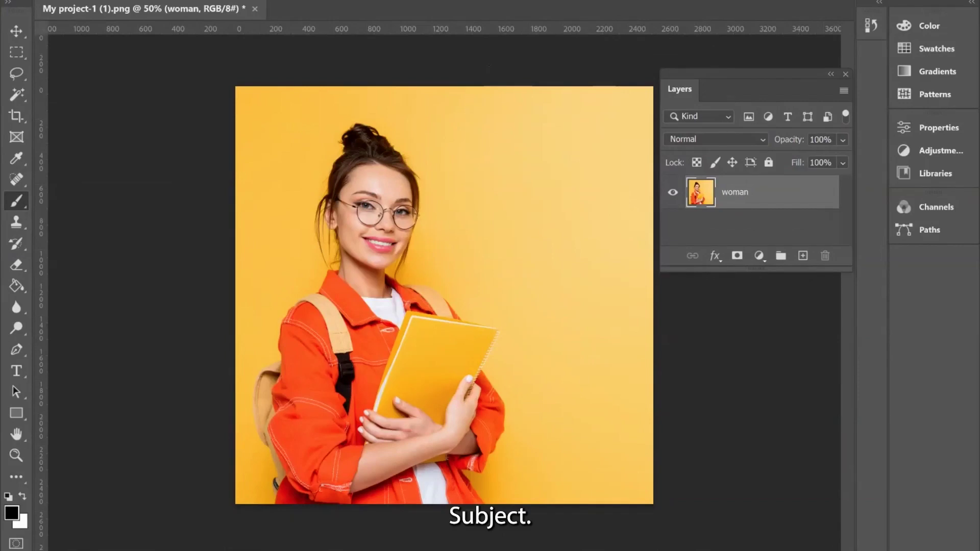
pyautogui.hotkey('alt', 's')
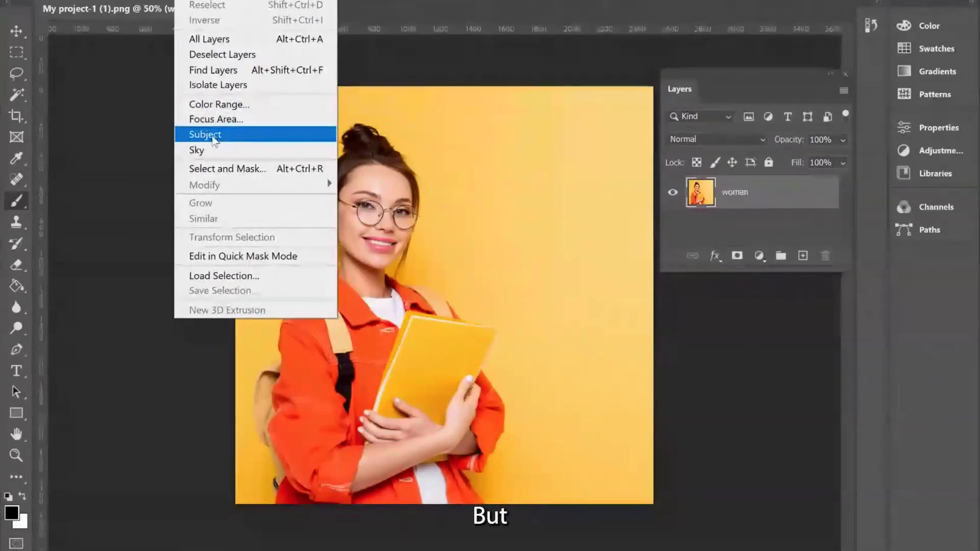
pyautogui.click(149, 123)
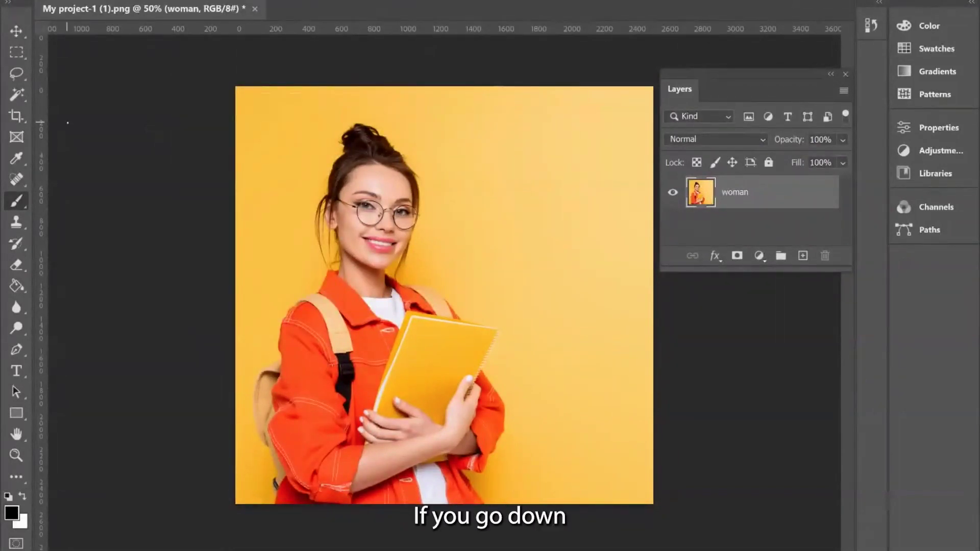
pyautogui.click(14, 97)
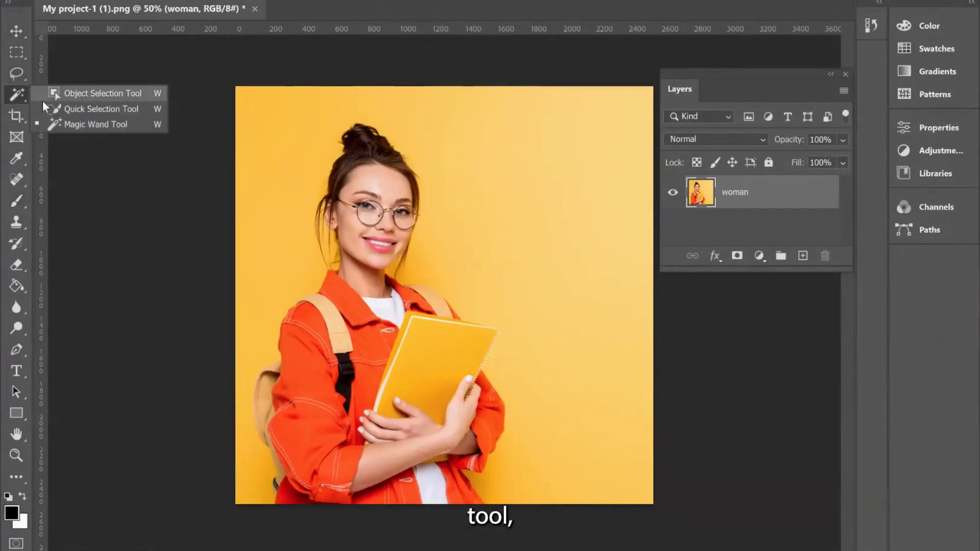
pyautogui.click(75, 95)
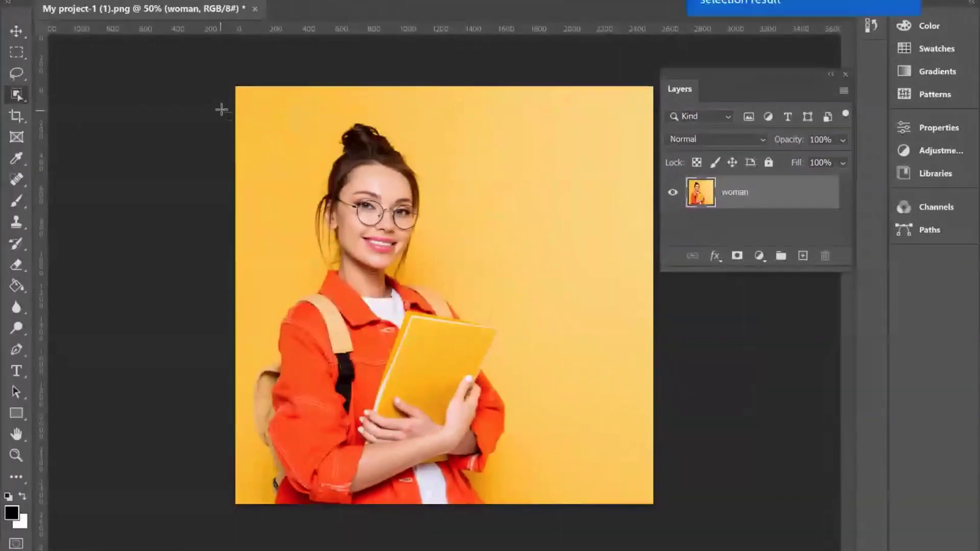
pyautogui.moveTo(225, 99); pyautogui.dragTo(546, 548)
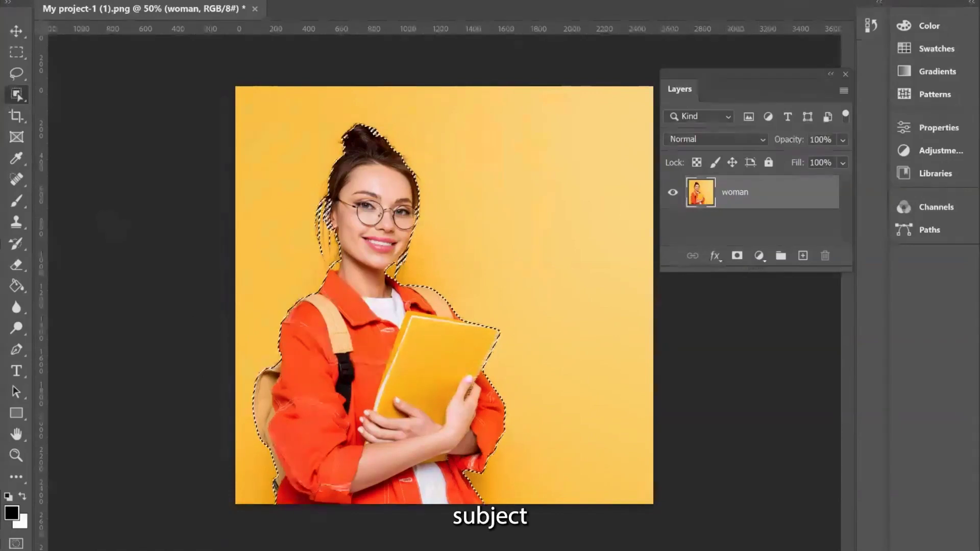
pyautogui.click(189, 1)
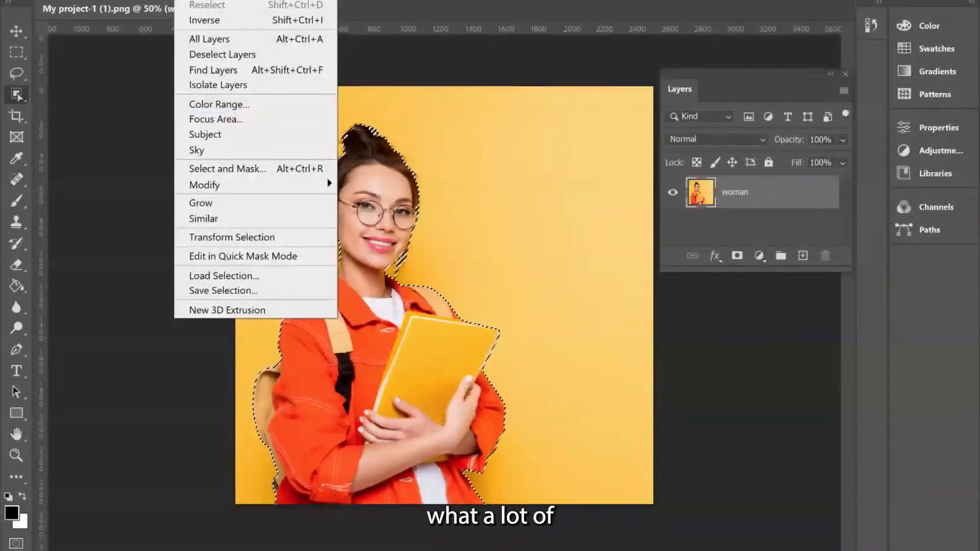
pyautogui.press('Escape')
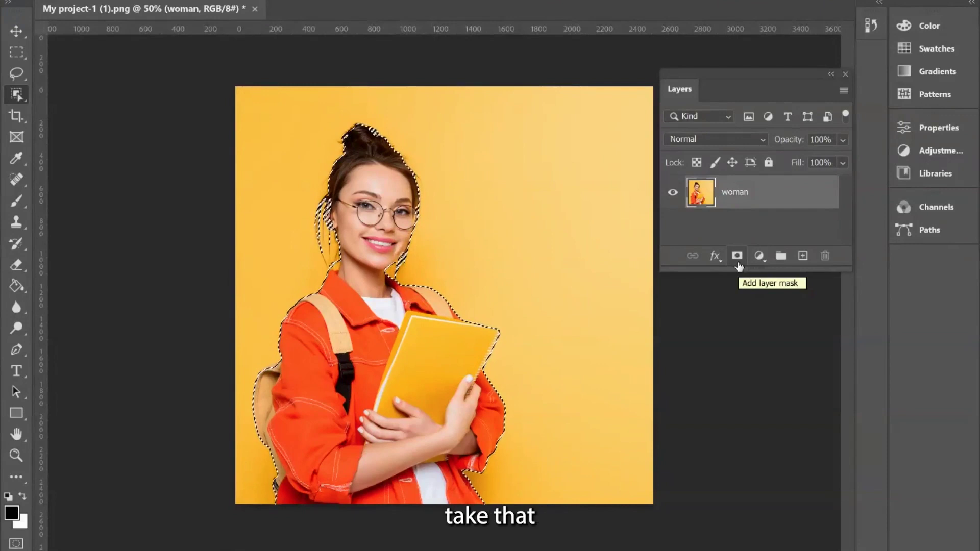
# Step: Add a layer mask from the selection to hide the yellow backdrop
pyautogui.click(737, 261)
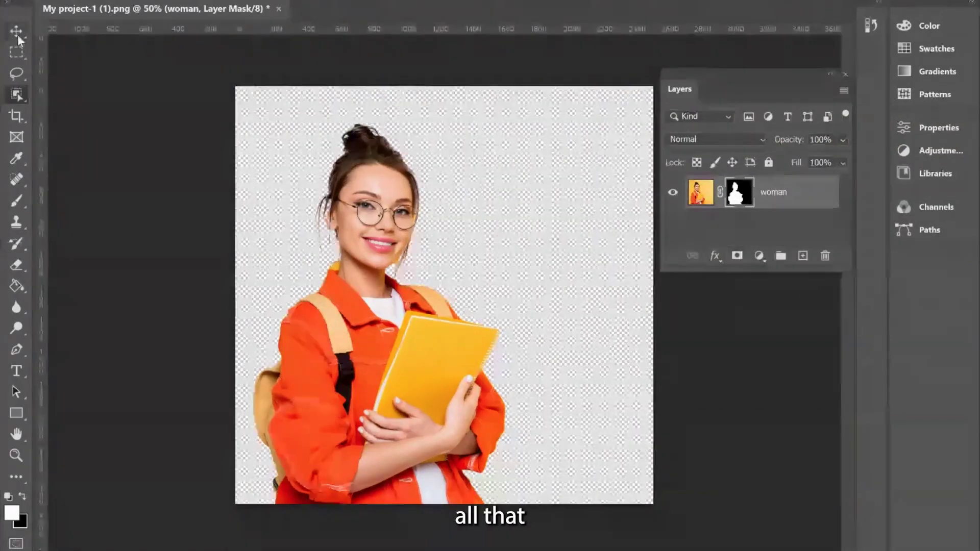
pyautogui.click(18, 36)
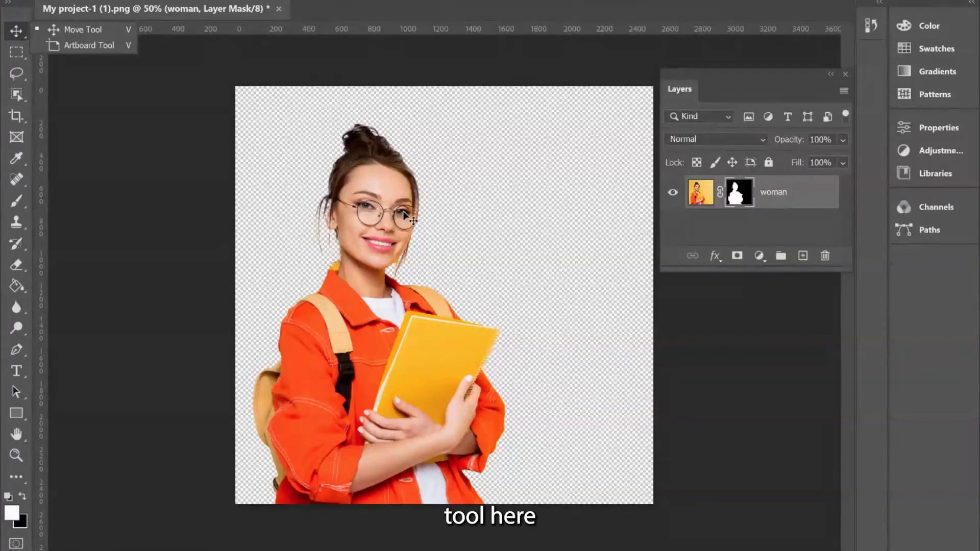
# Step: Zoom in closely on the woman's face, chin and collar, then target the layer mask
pyautogui.press('z')
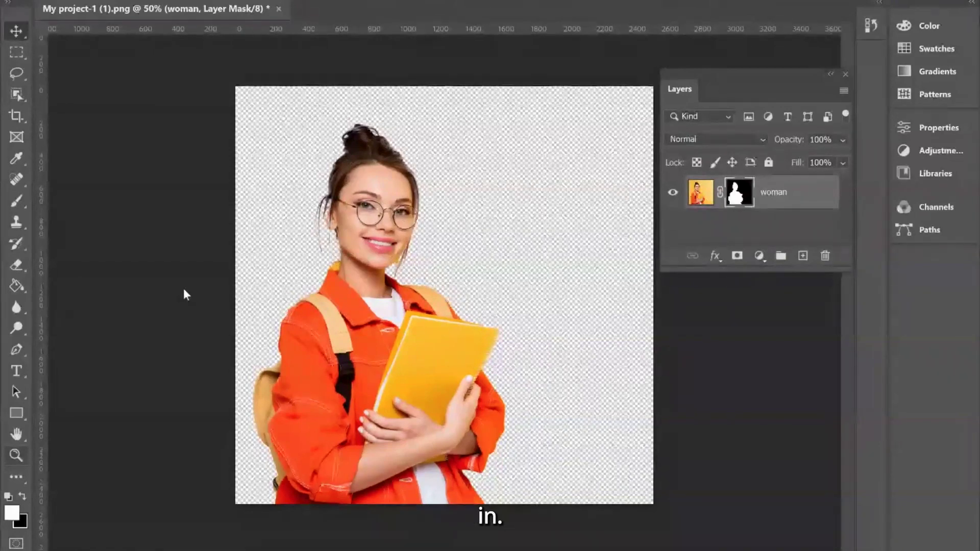
pyautogui.click(17, 452)
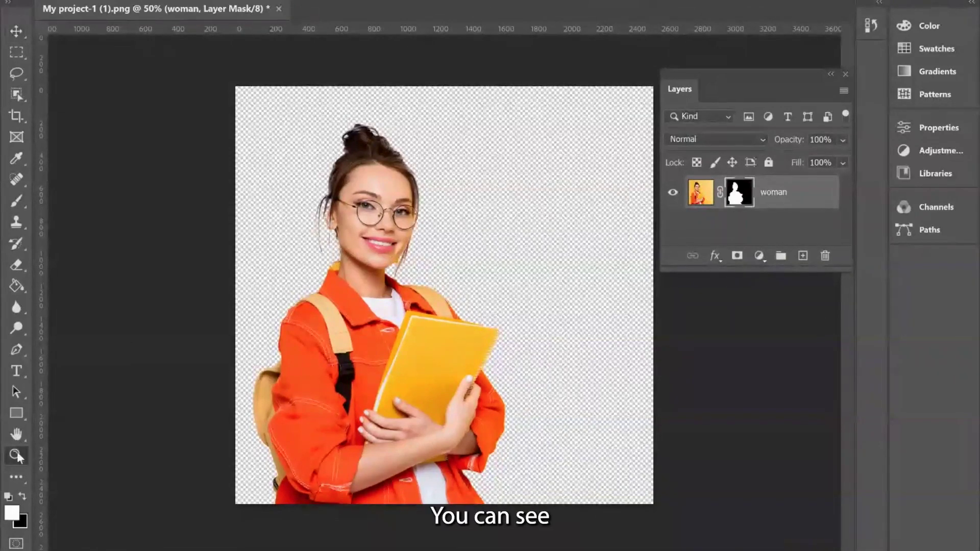
pyautogui.click(360, 246)
pyautogui.moveTo(360, 245); pyautogui.dragTo(305, 112)
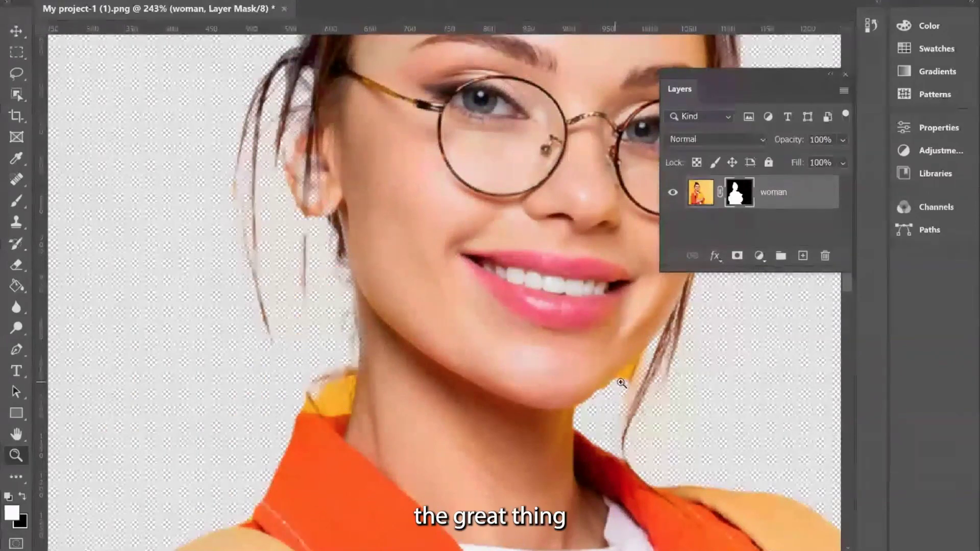
pyautogui.click(353, 397)
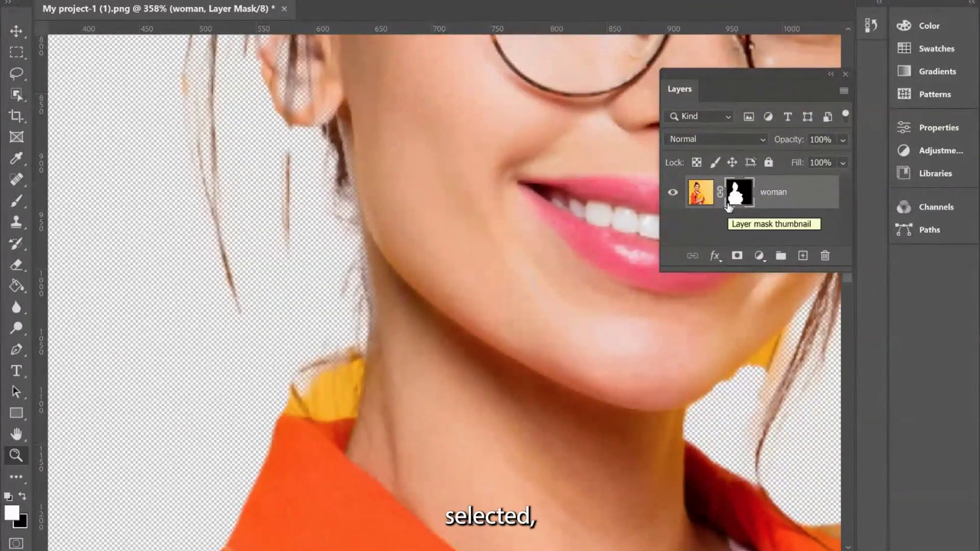
pyautogui.click(704, 198)
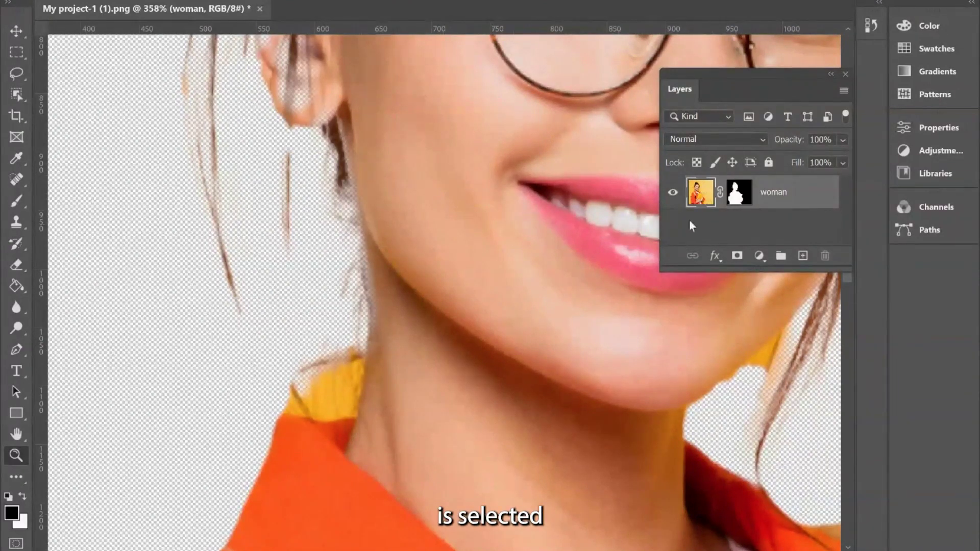
pyautogui.click(733, 200)
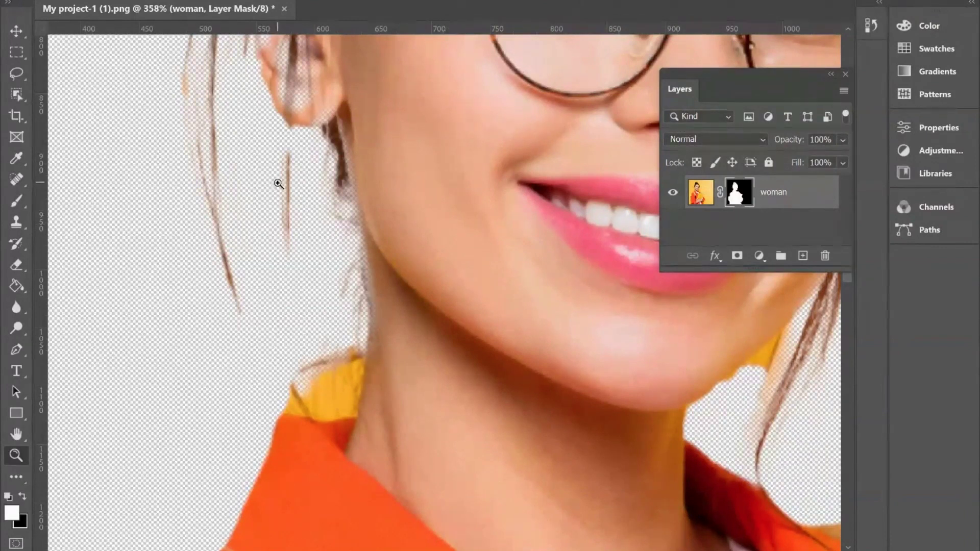
pyautogui.click(19, 203)
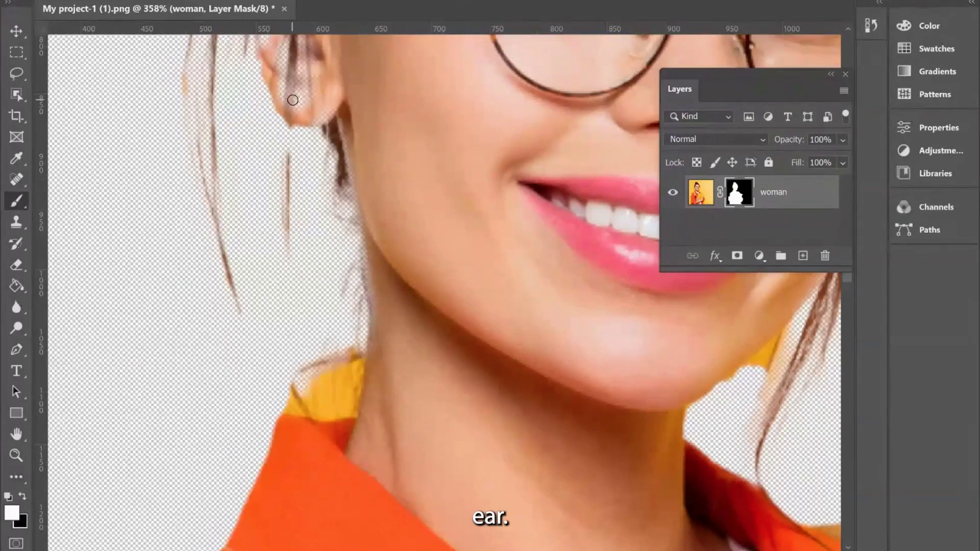
pyautogui.scroll(5, 293, 100)
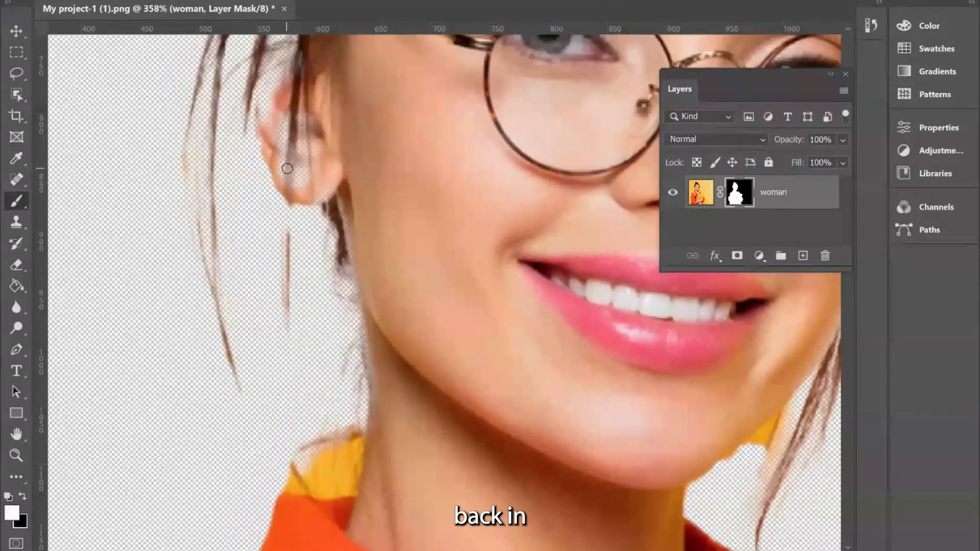
pyautogui.moveTo(287, 168)
pyautogui.mouseDown()
pyautogui.moveTo(285, 144)
pyautogui.moveTo(294, 179)
pyautogui.moveTo(313, 164)
pyautogui.moveTo(291, 183)
pyautogui.moveTo(297, 153)
pyautogui.moveTo(300, 188)
pyautogui.mouseUp()
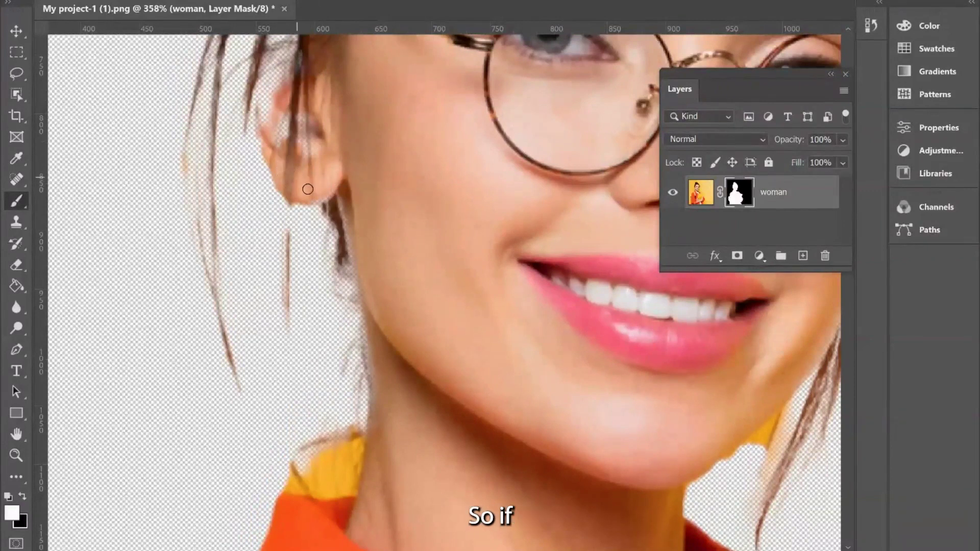
pyautogui.moveTo(312, 198)
pyautogui.mouseDown()
pyautogui.moveTo(301, 153)
pyautogui.moveTo(311, 120)
pyautogui.moveTo(300, 140)
pyautogui.moveTo(286, 137)
pyautogui.moveTo(284, 107)
pyautogui.mouseUp()
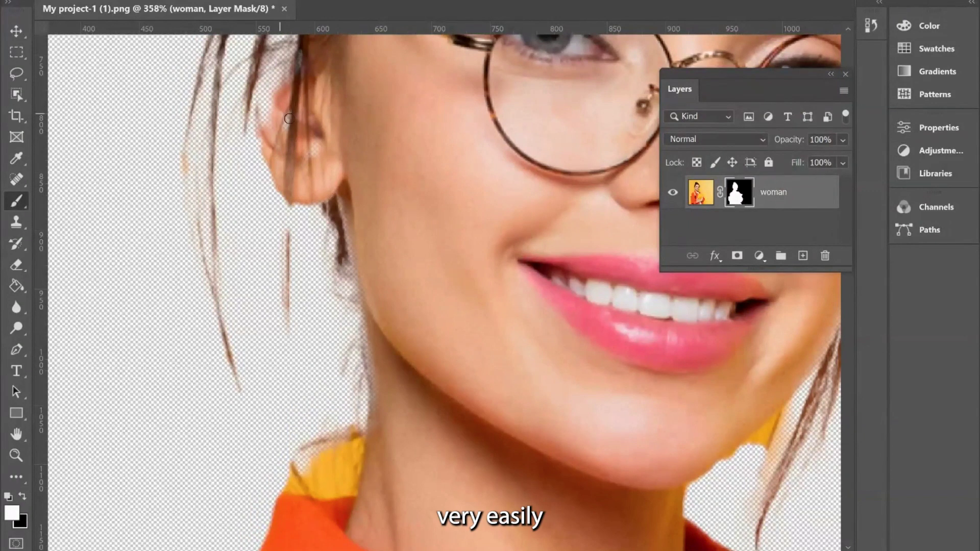
pyautogui.scroll(5, 285, 138)
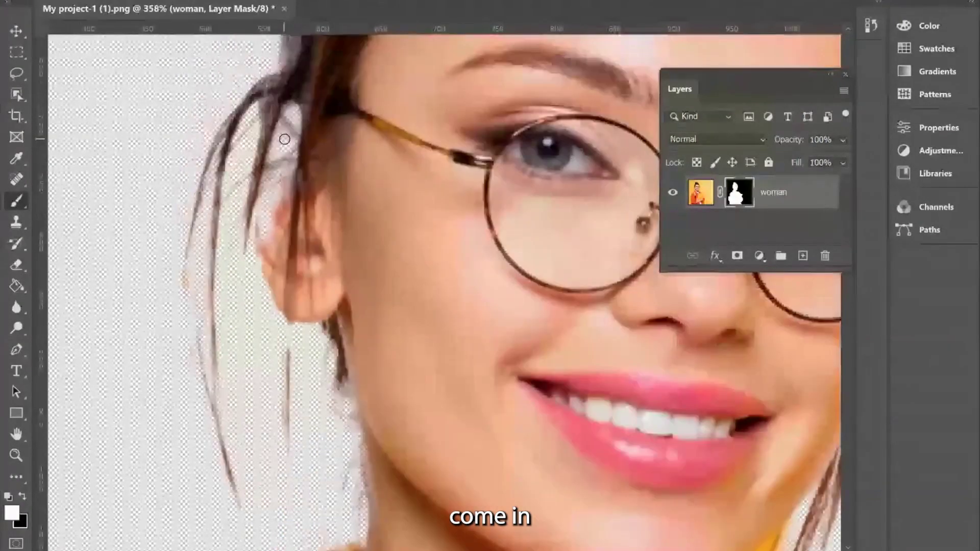
pyautogui.moveTo(265, 245)
pyautogui.mouseDown()
pyautogui.moveTo(277, 197)
pyautogui.moveTo(258, 212)
pyautogui.moveTo(301, 166)
pyautogui.moveTo(278, 185)
pyautogui.moveTo(285, 163)
pyautogui.moveTo(266, 186)
pyautogui.moveTo(292, 153)
pyautogui.moveTo(265, 177)
pyautogui.moveTo(295, 147)
pyautogui.mouseUp()
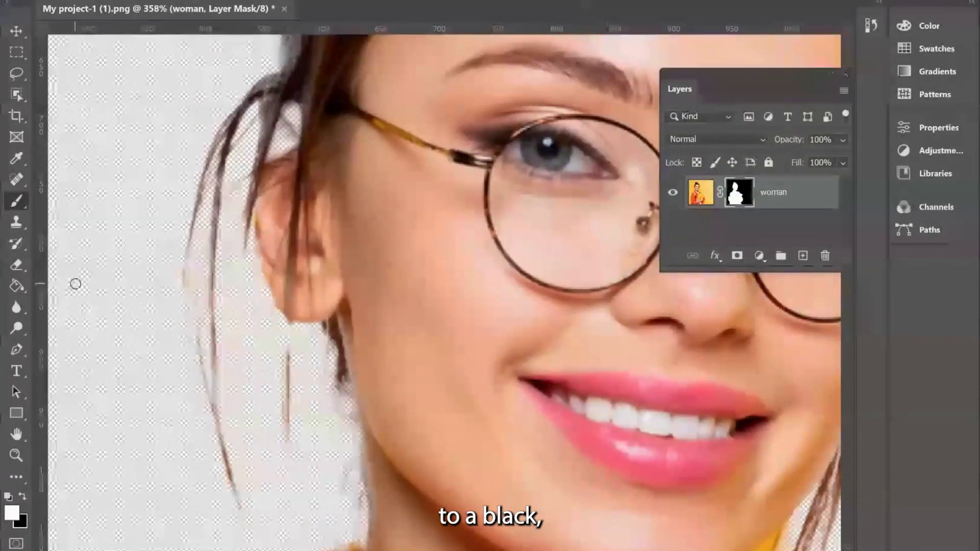
pyautogui.click(23, 498)
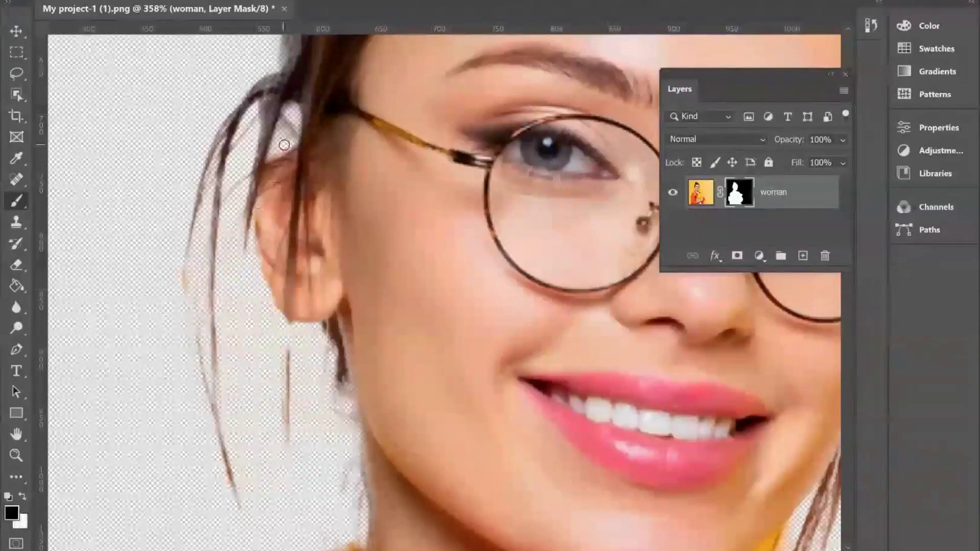
pyautogui.moveTo(284, 145); pyautogui.dragTo(273, 153)
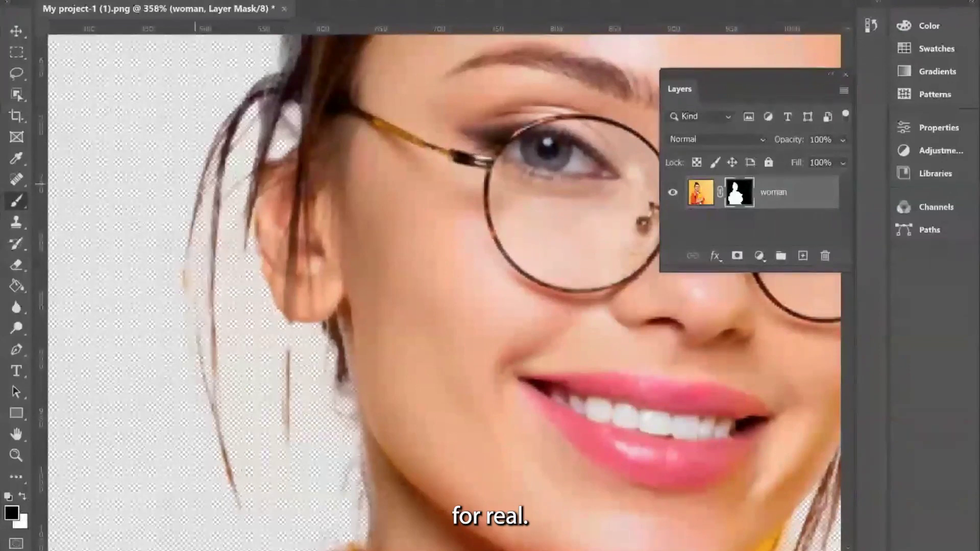
pyautogui.scroll(-1, 351, 260)
pyautogui.scroll(-3, 353, 263)
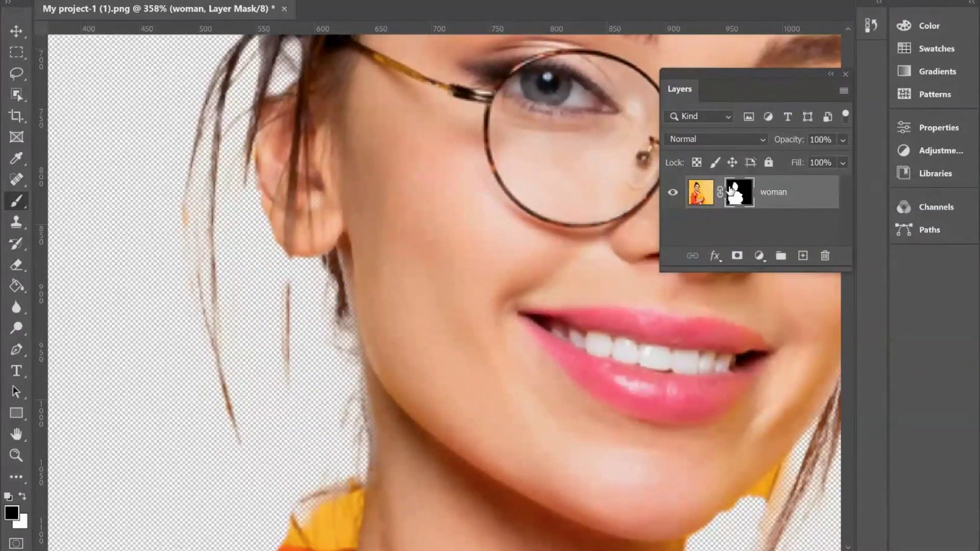
pyautogui.click(702, 199)
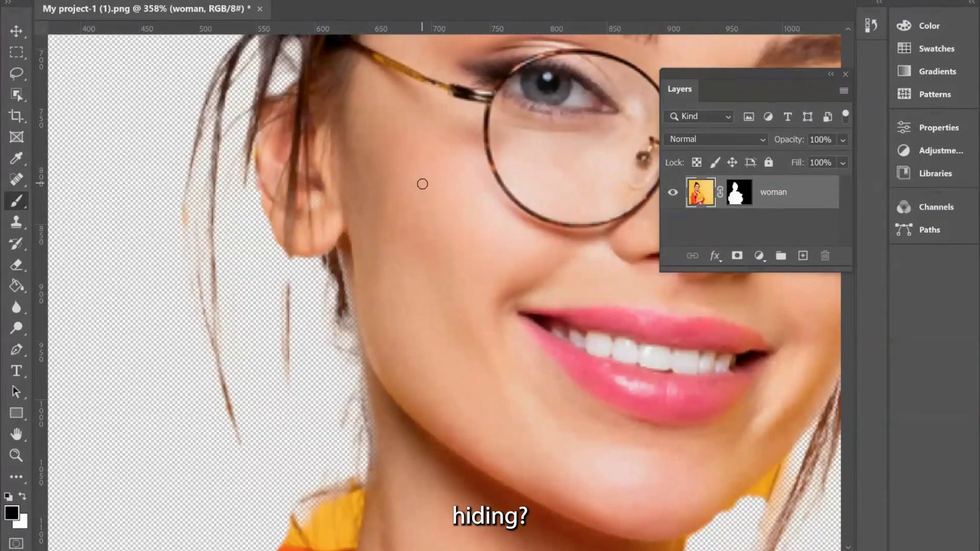
pyautogui.moveTo(423, 183); pyautogui.dragTo(434, 277)
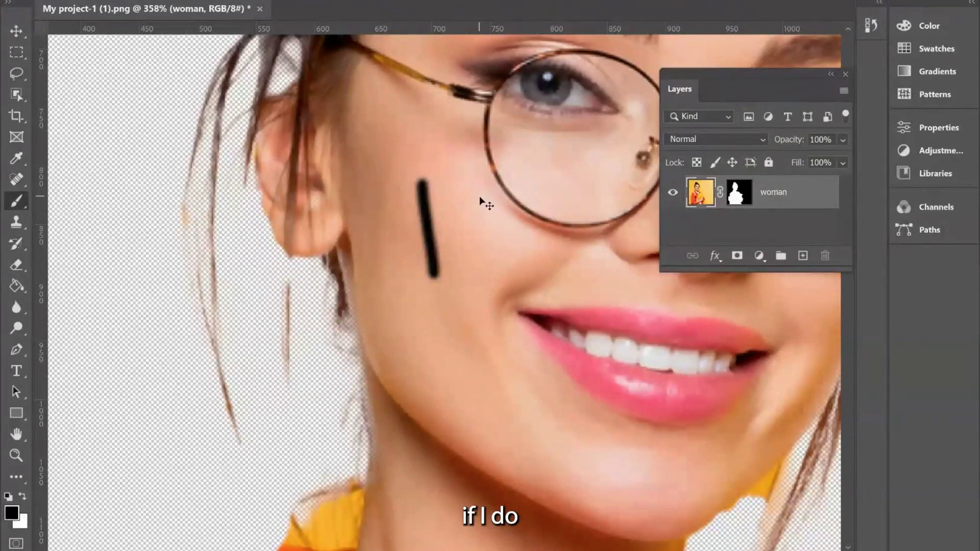
pyautogui.hotkey('ctrl', 'z')
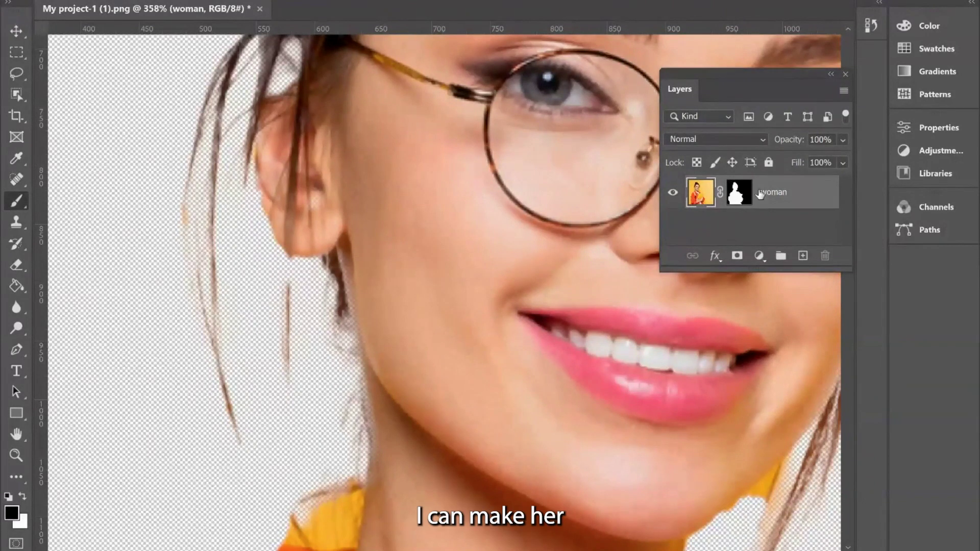
pyautogui.click(740, 198)
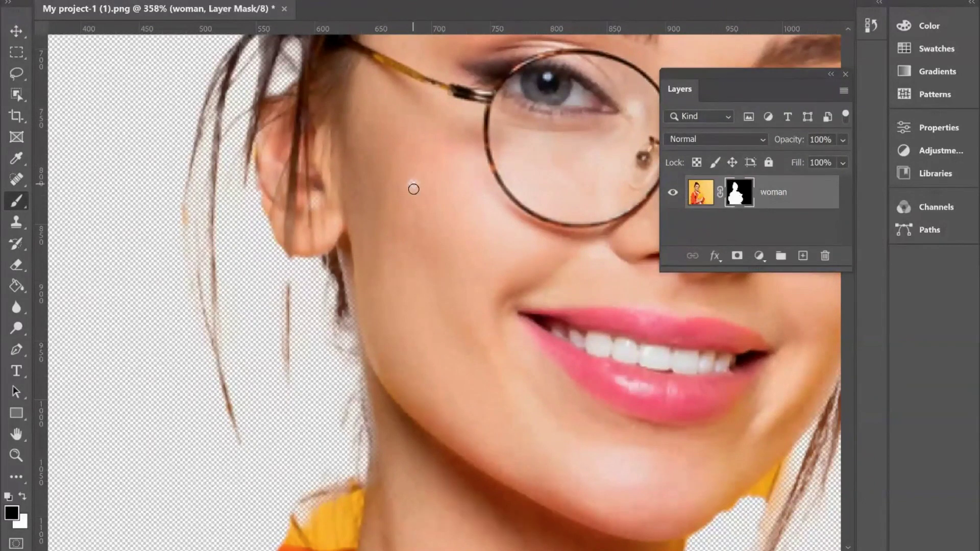
pyautogui.moveTo(413, 184); pyautogui.dragTo(432, 267)
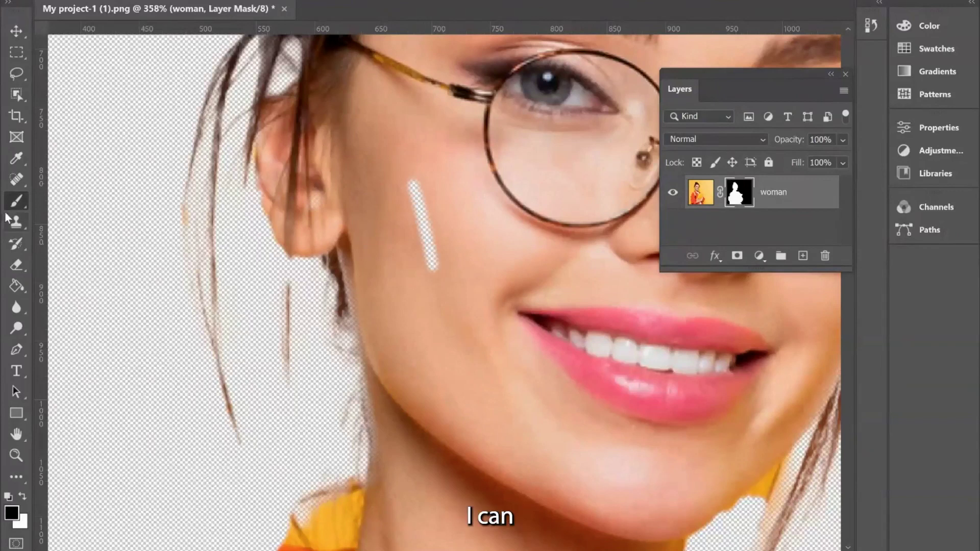
pyautogui.click(23, 497)
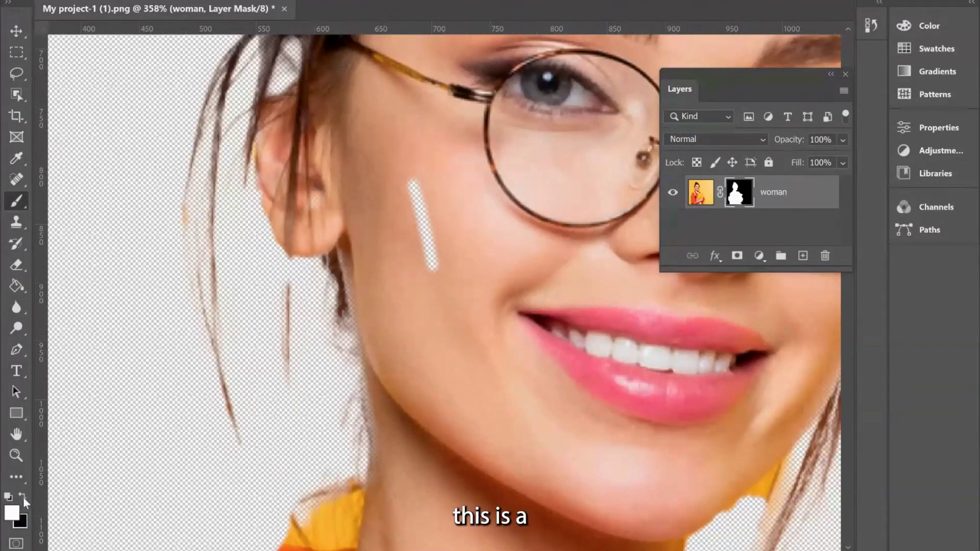
pyautogui.moveTo(433, 263)
pyautogui.mouseDown()
pyautogui.moveTo(436, 240)
pyautogui.moveTo(427, 274)
pyautogui.moveTo(416, 176)
pyautogui.moveTo(429, 251)
pyautogui.moveTo(429, 219)
pyautogui.mouseUp()
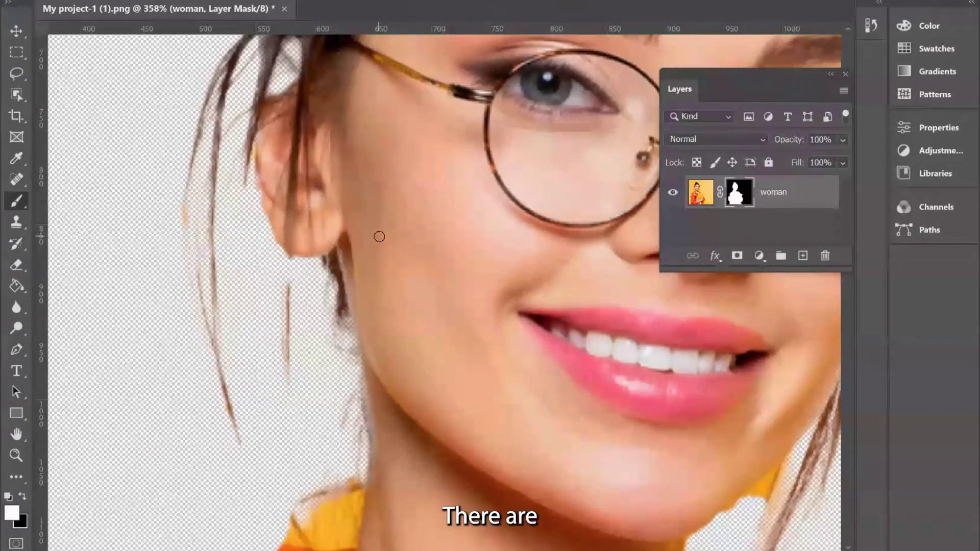
pyautogui.scroll(-3, 376, 234)
pyautogui.scroll(-2, 378, 237)
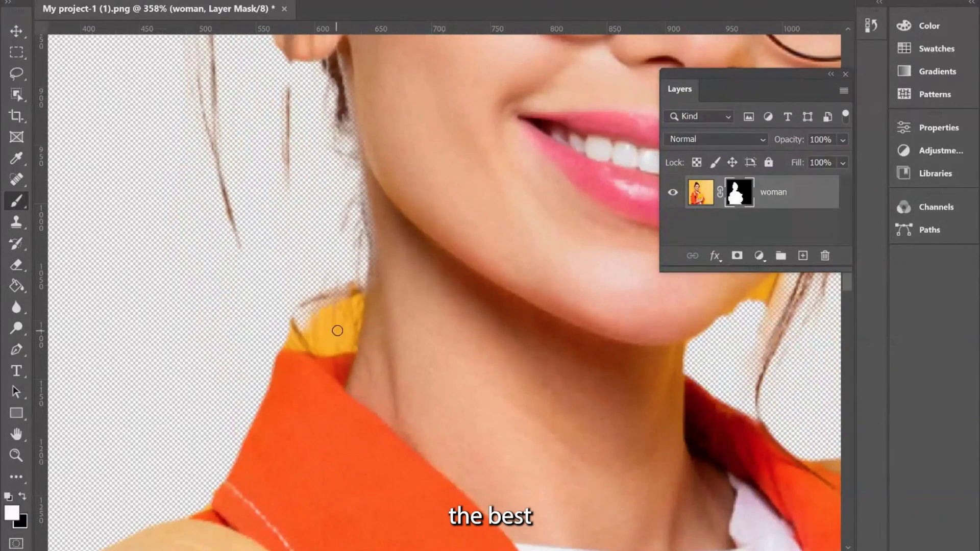
# Step: Paint black on the mask to hide the yellow fringe along the collar
pyautogui.click(22, 493)
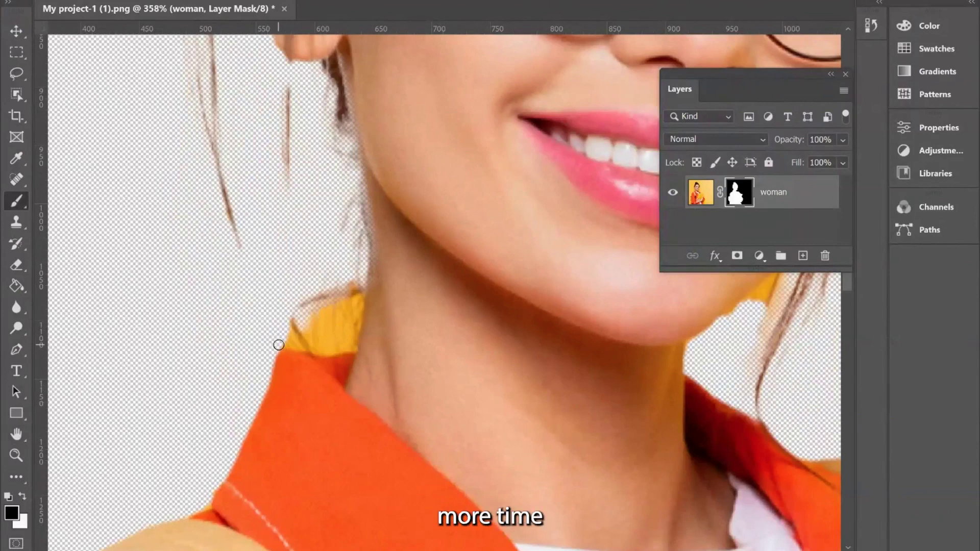
pyautogui.moveTo(279, 345)
pyautogui.mouseDown()
pyautogui.moveTo(349, 346)
pyautogui.moveTo(360, 282)
pyautogui.moveTo(332, 294)
pyautogui.moveTo(328, 285)
pyautogui.moveTo(289, 321)
pyautogui.moveTo(314, 302)
pyautogui.moveTo(291, 335)
pyautogui.moveTo(325, 338)
pyautogui.moveTo(300, 343)
pyautogui.moveTo(347, 330)
pyautogui.moveTo(351, 296)
pyautogui.moveTo(338, 295)
pyautogui.moveTo(339, 324)
pyautogui.moveTo(349, 302)
pyautogui.moveTo(335, 333)
pyautogui.moveTo(313, 326)
pyautogui.moveTo(332, 299)
pyautogui.moveTo(296, 330)
pyautogui.moveTo(321, 299)
pyautogui.moveTo(331, 323)
pyautogui.moveTo(314, 328)
pyautogui.moveTo(306, 306)
pyautogui.mouseUp()
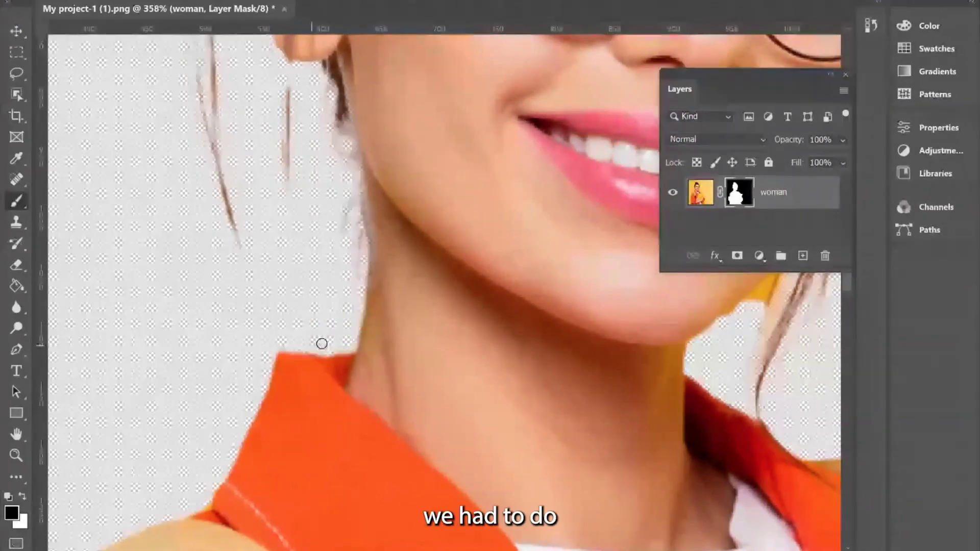
pyautogui.scroll(2, 407, 339)
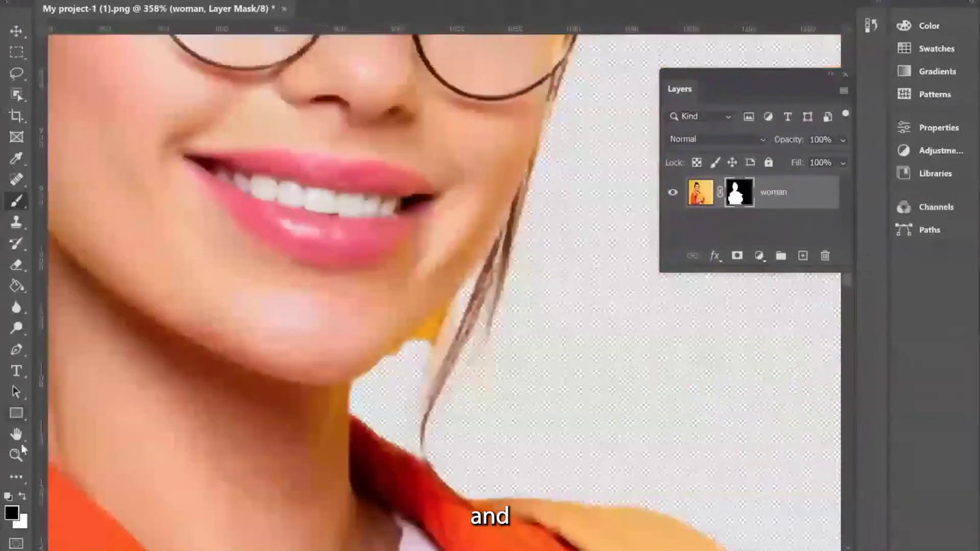
# Step: Zoom in on the chin and mask away the orange fringe along the jawline
pyautogui.press('z')
pyautogui.moveTo(380, 281); pyautogui.dragTo(416, 302)
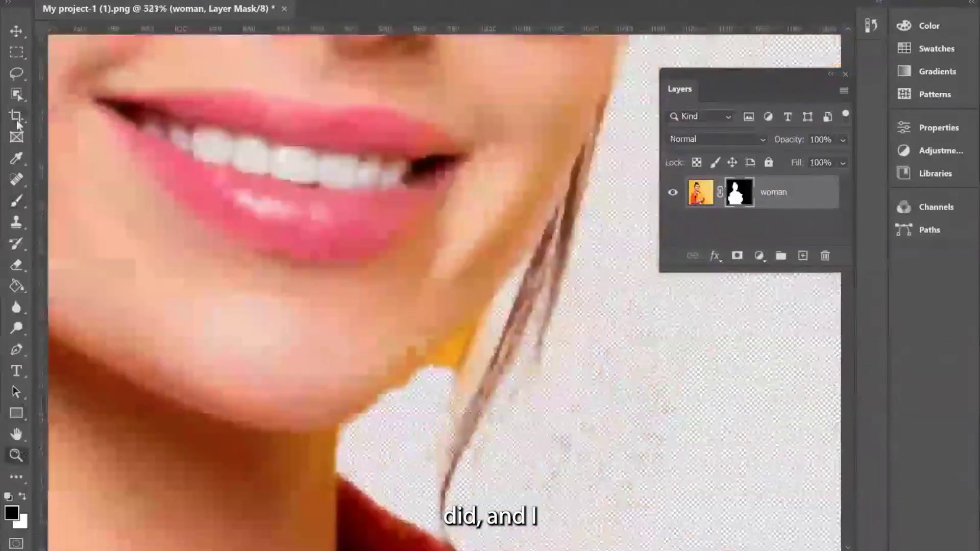
pyautogui.press('b')
pyautogui.moveTo(412, 319)
pyautogui.mouseDown()
pyautogui.moveTo(475, 346)
pyautogui.moveTo(462, 366)
pyautogui.moveTo(485, 338)
pyautogui.moveTo(459, 385)
pyautogui.mouseUp()
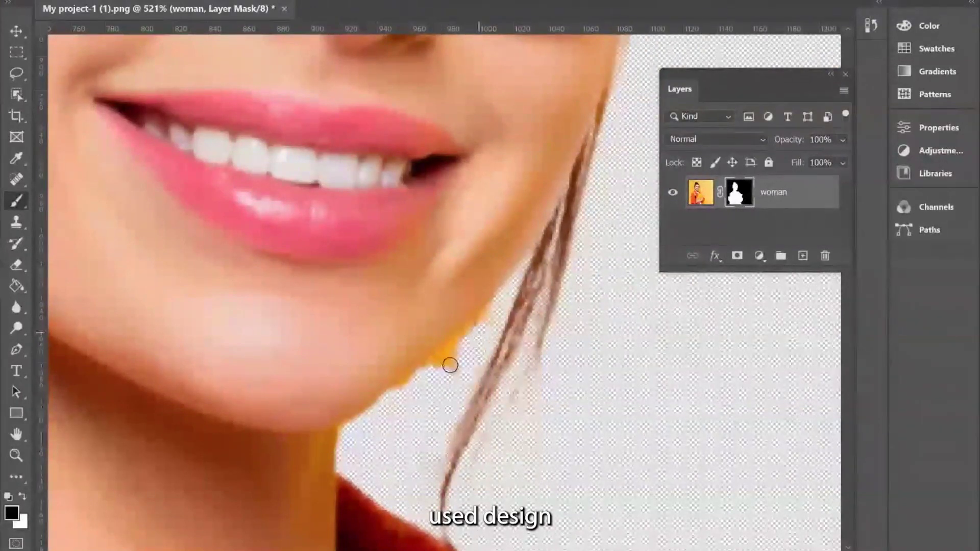
pyautogui.moveTo(449, 362); pyautogui.dragTo(434, 383)
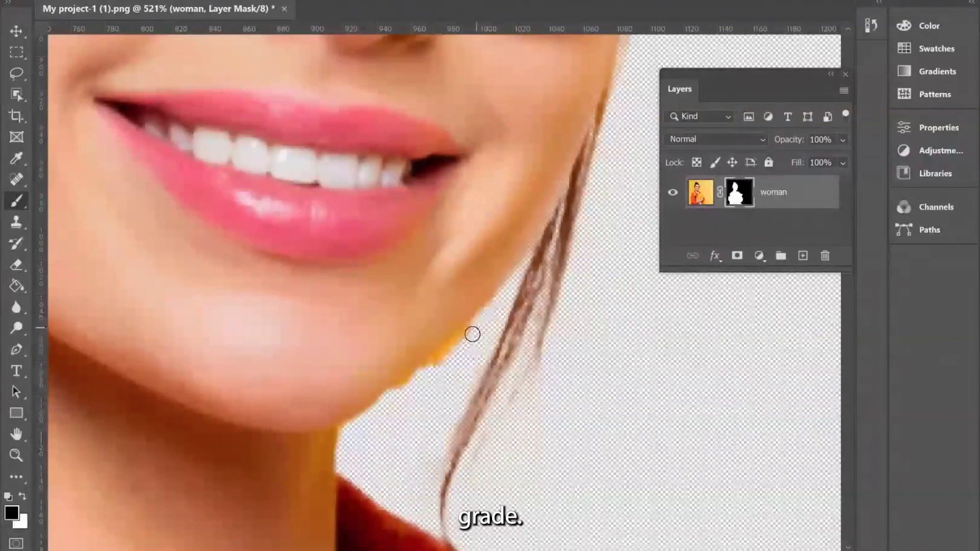
pyautogui.click(433, 375)
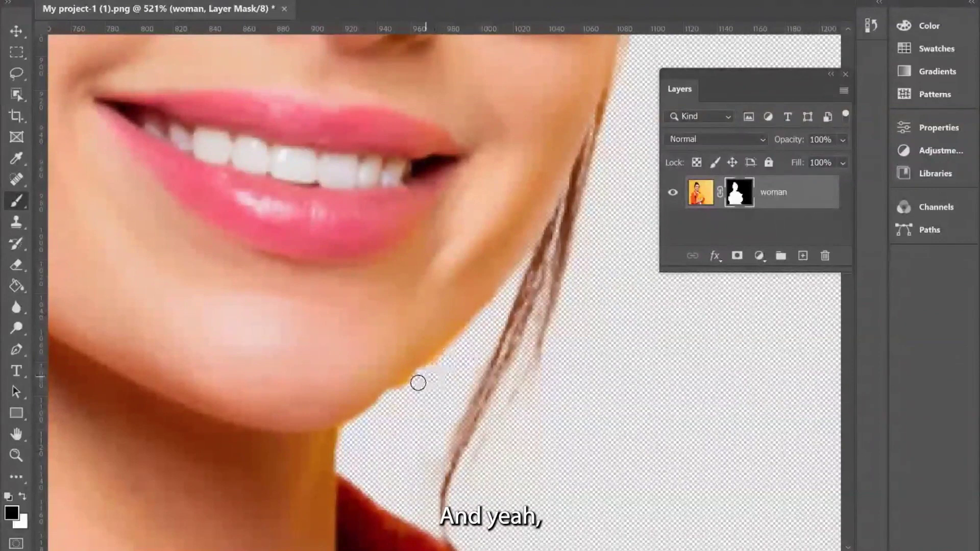
pyautogui.moveTo(416, 390); pyautogui.dragTo(471, 335)
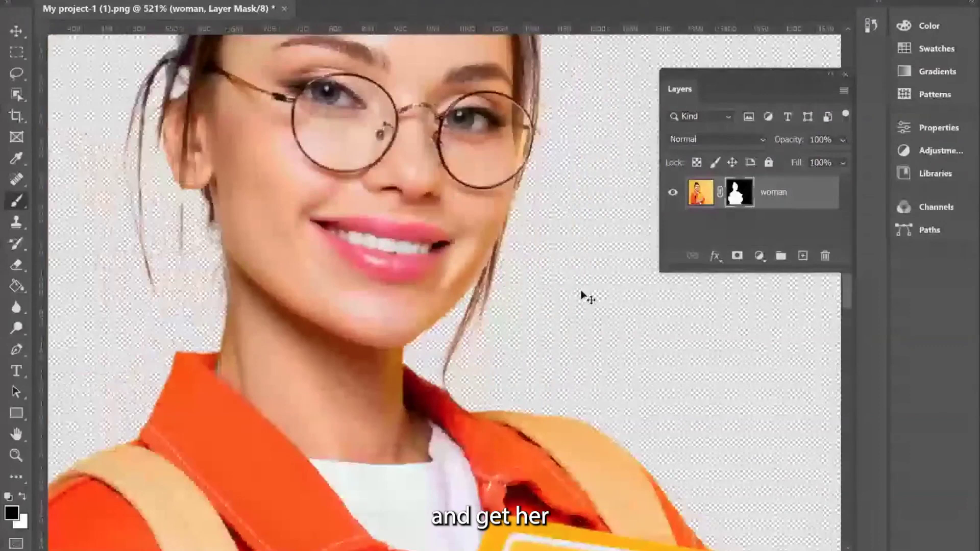
# Step: Zoom out to see the whole cut-out woman, then open the File menu
pyautogui.hotkey('ctrl', '1')
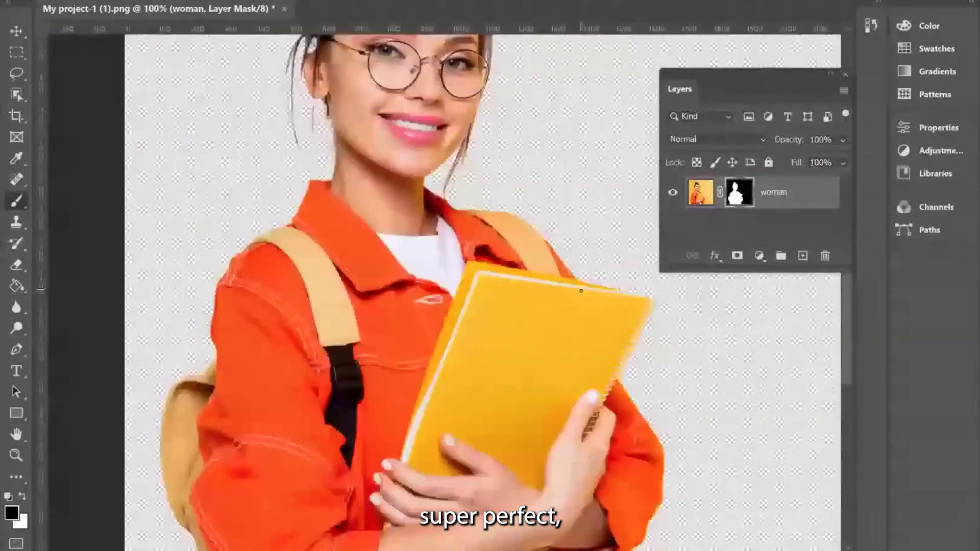
pyautogui.scroll(3, 581, 291)
pyautogui.hotkey('ctrl', '-')
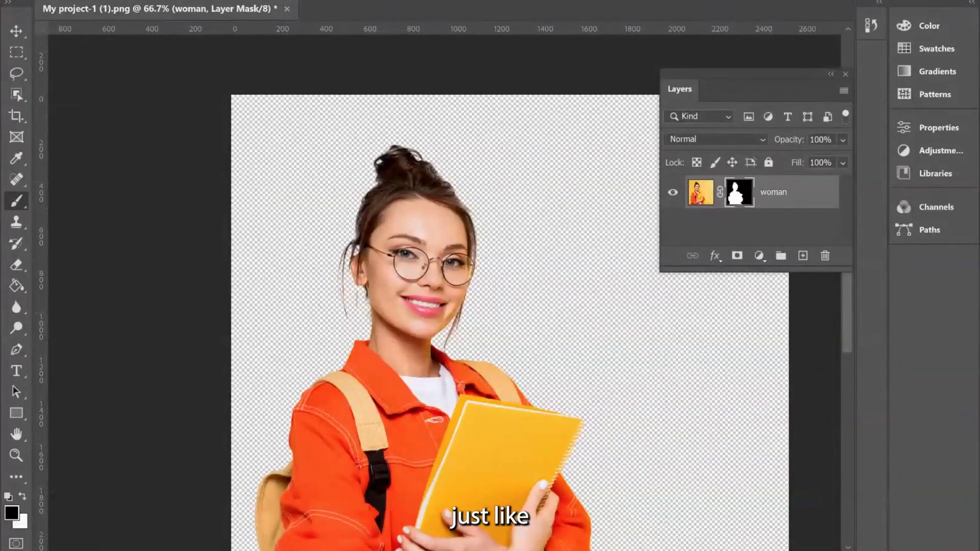
pyautogui.click(38, 1)
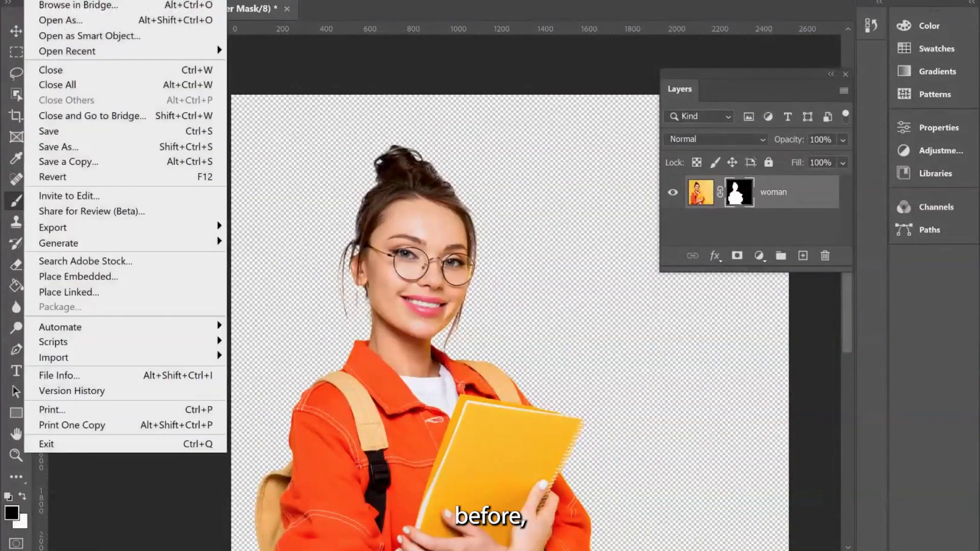
# Step: Save As with format Photoshop (*.PSD) and file name 'woman'
pyautogui.click(71, 147)
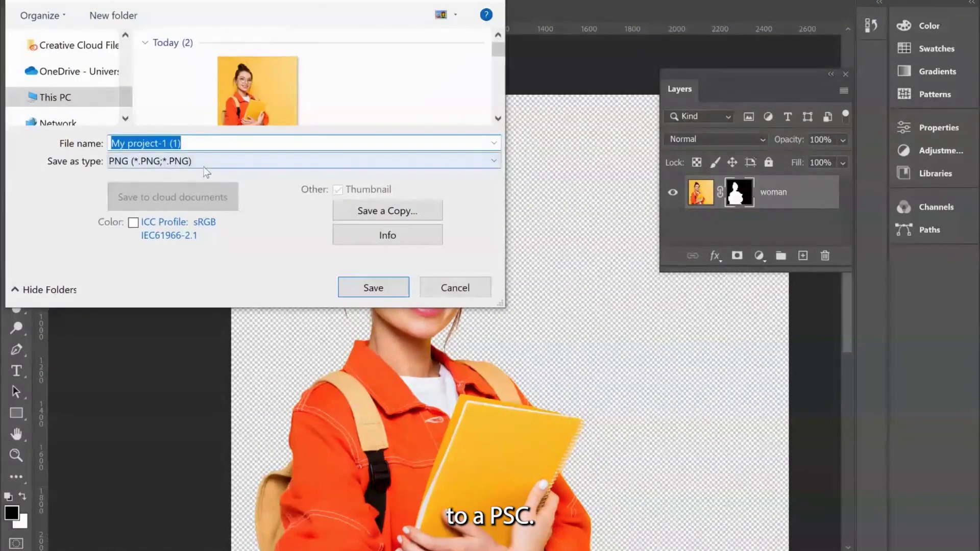
pyautogui.click(204, 166)
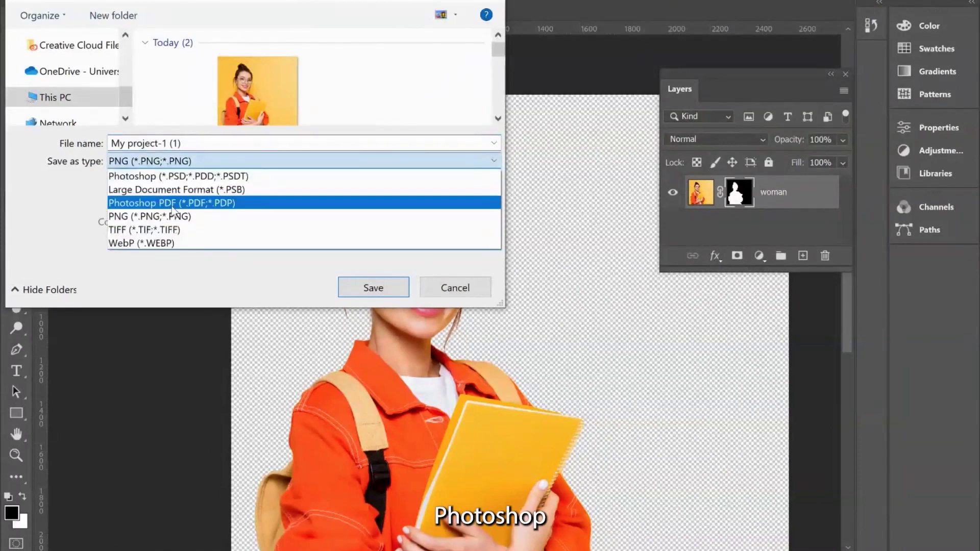
pyautogui.click(182, 179)
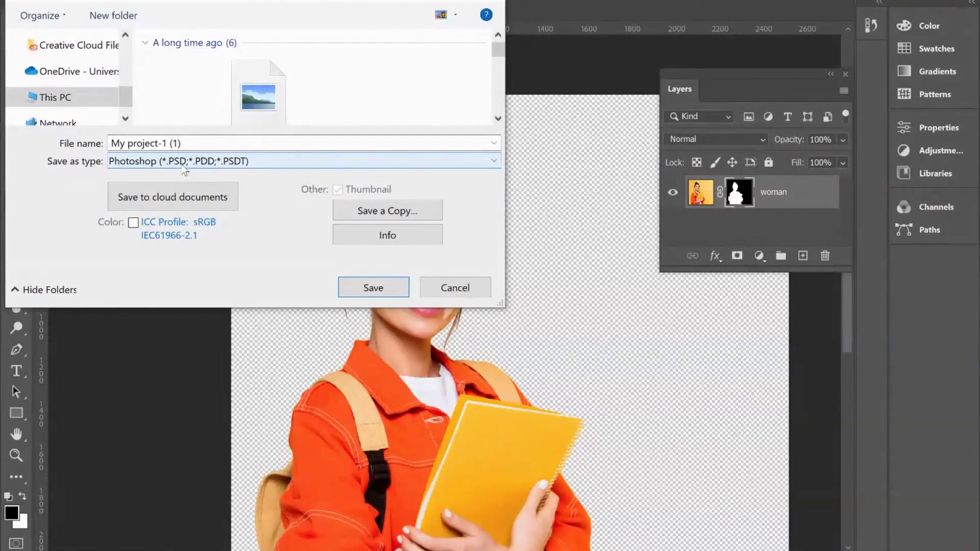
pyautogui.click(186, 139)
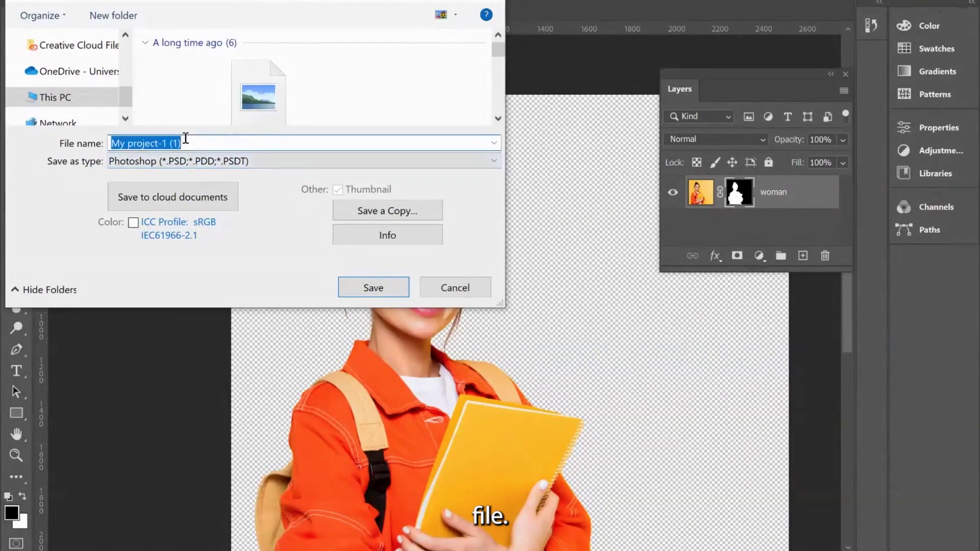
pyautogui.write('woman')
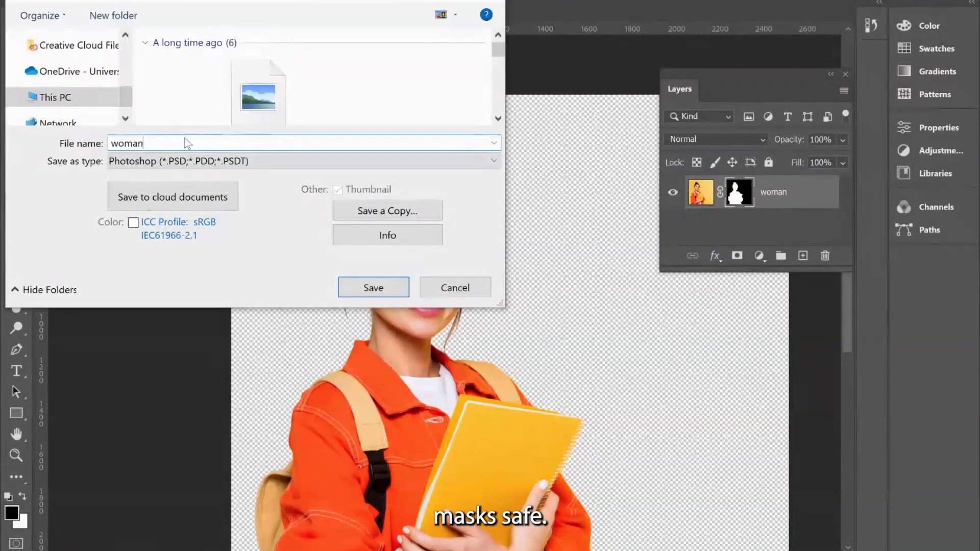
pyautogui.click(341, 288)
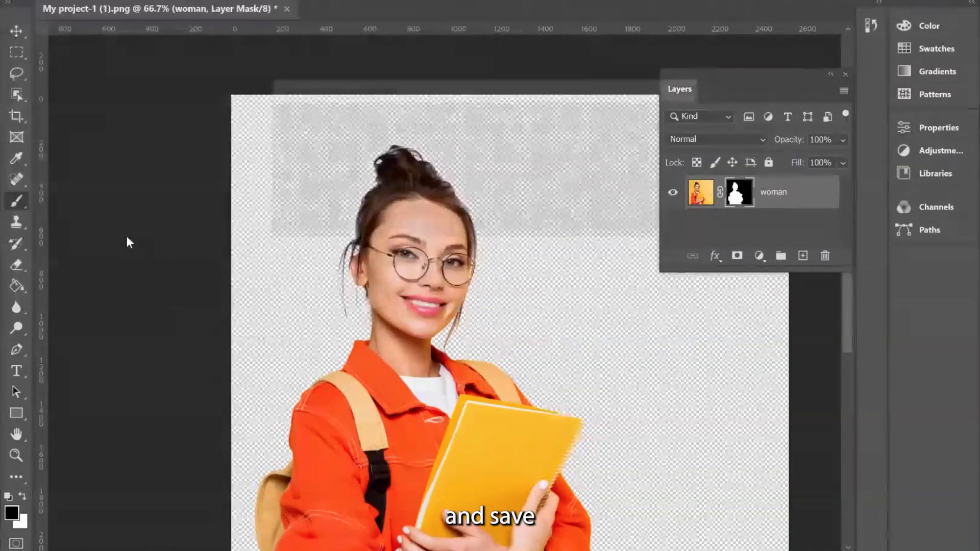
# Step: Confirm the PSD options, then save a PNG copy named woman with default PNG options
pyautogui.click(664, 119)
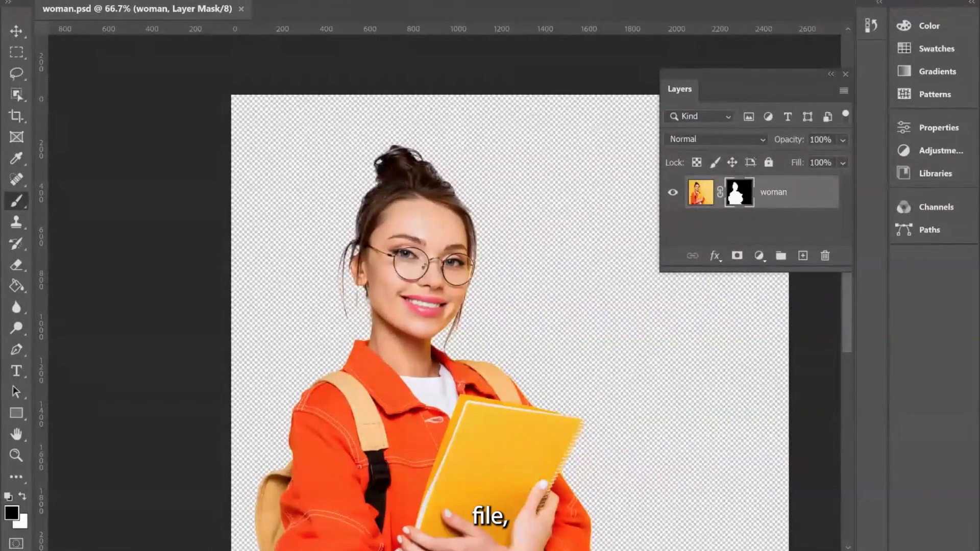
pyautogui.hotkey('alt', 'f')
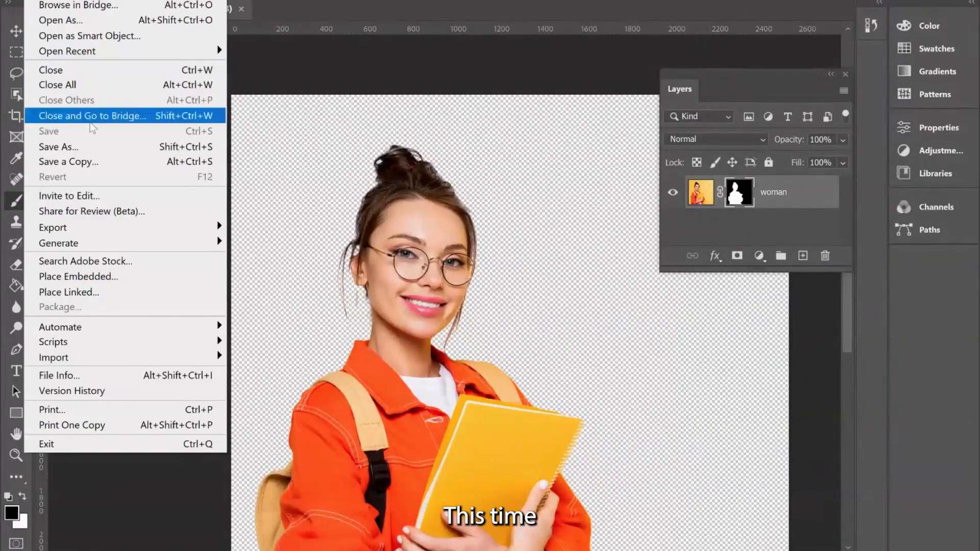
pyautogui.click(84, 150)
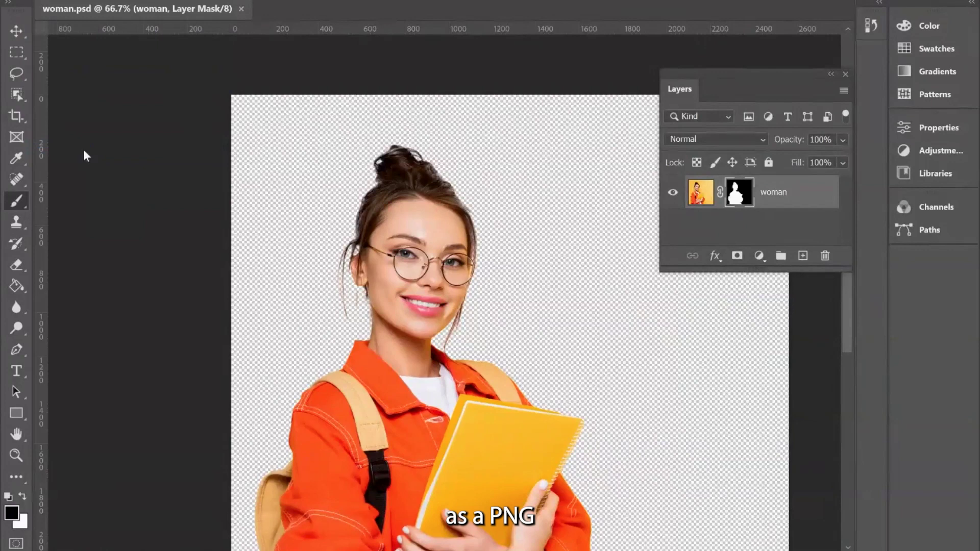
pyautogui.click(185, 161)
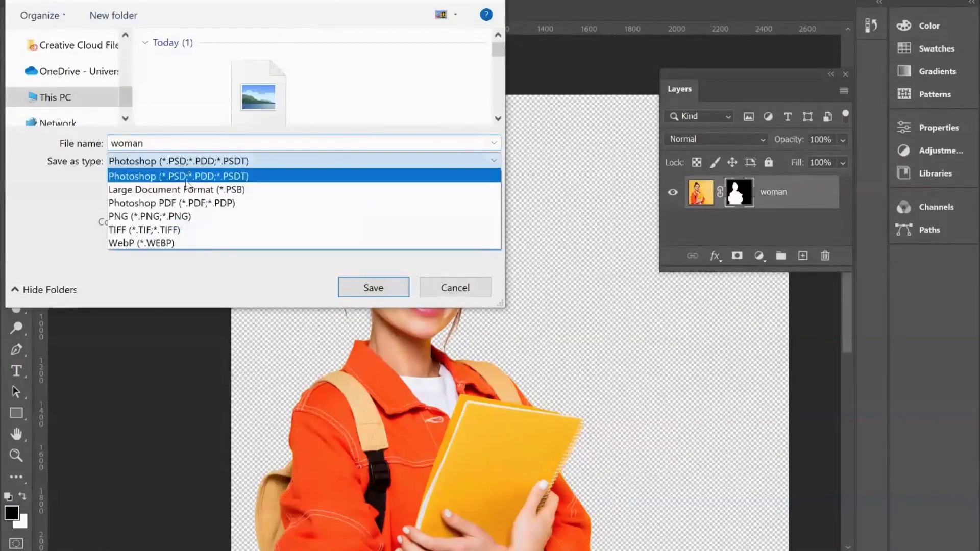
pyautogui.click(182, 217)
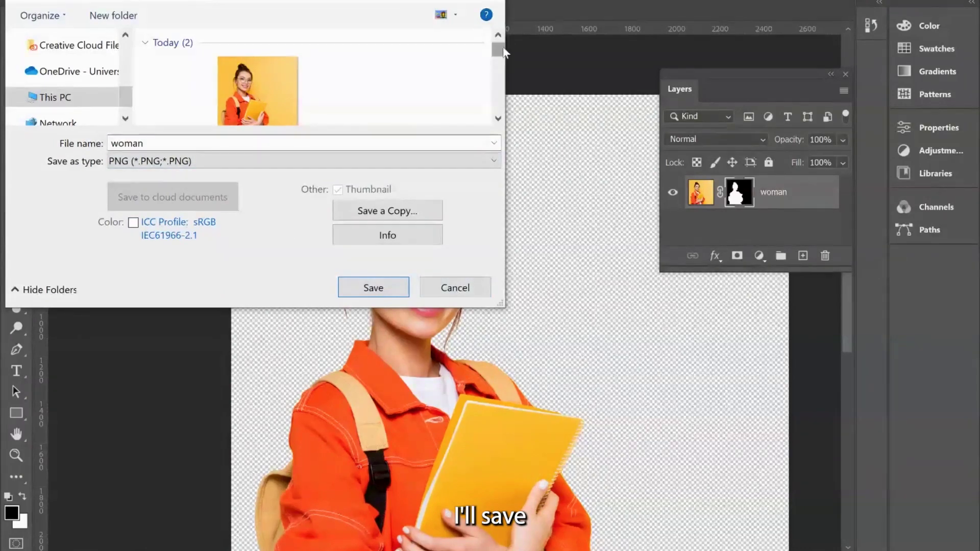
pyautogui.click(370, 287)
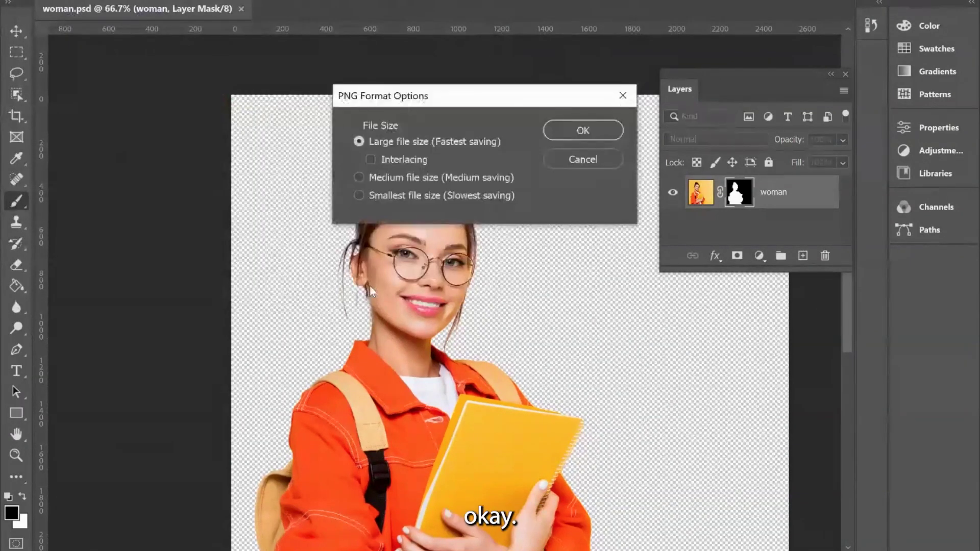
pyautogui.click(549, 134)
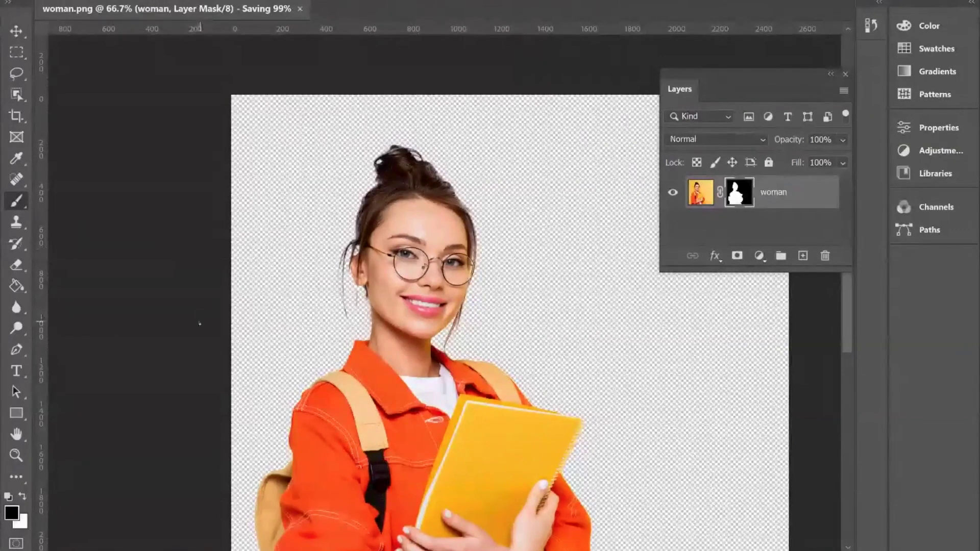
# Step: In Adobe Express, delete the original yellow-background photo and open the Photos panel
pyautogui.moveTo(103, 549)
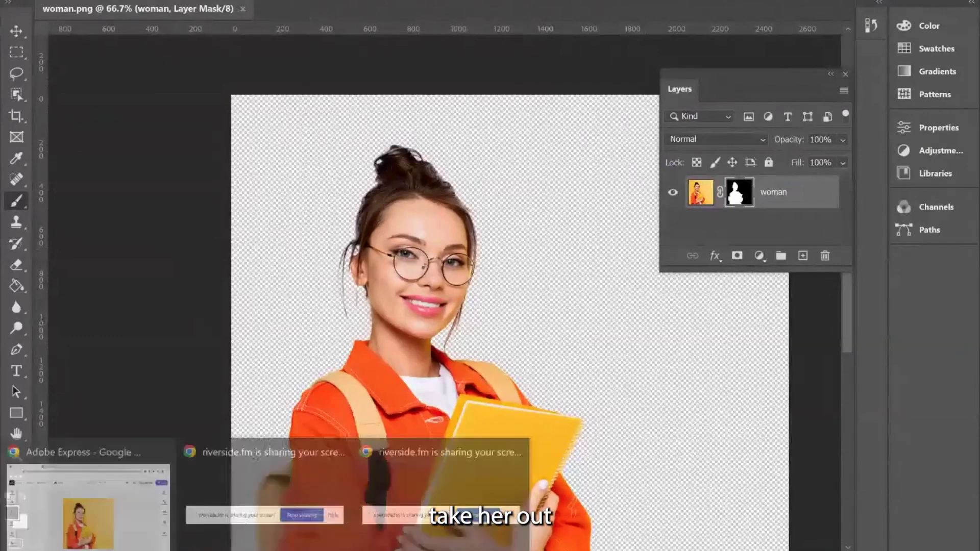
pyautogui.click(99, 462)
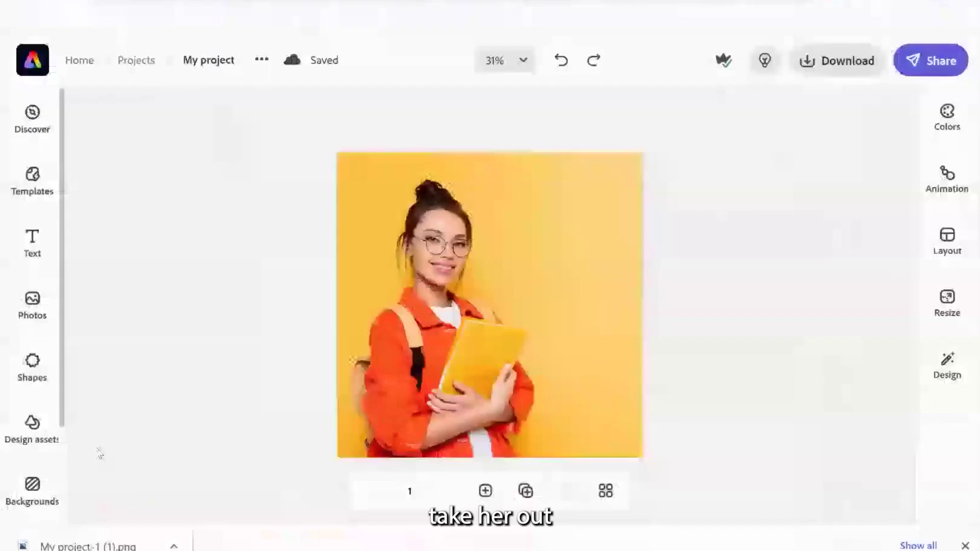
pyautogui.click(410, 312)
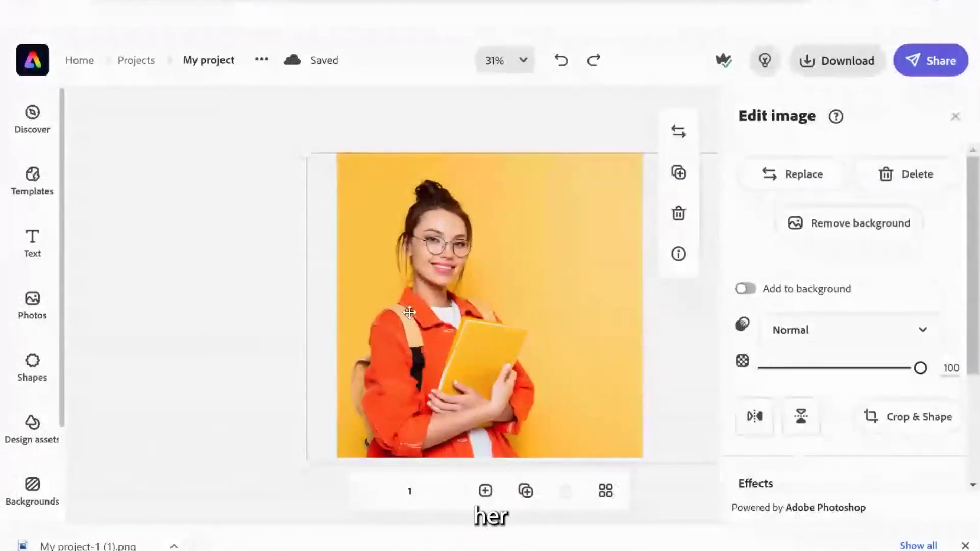
pyautogui.press('Delete')
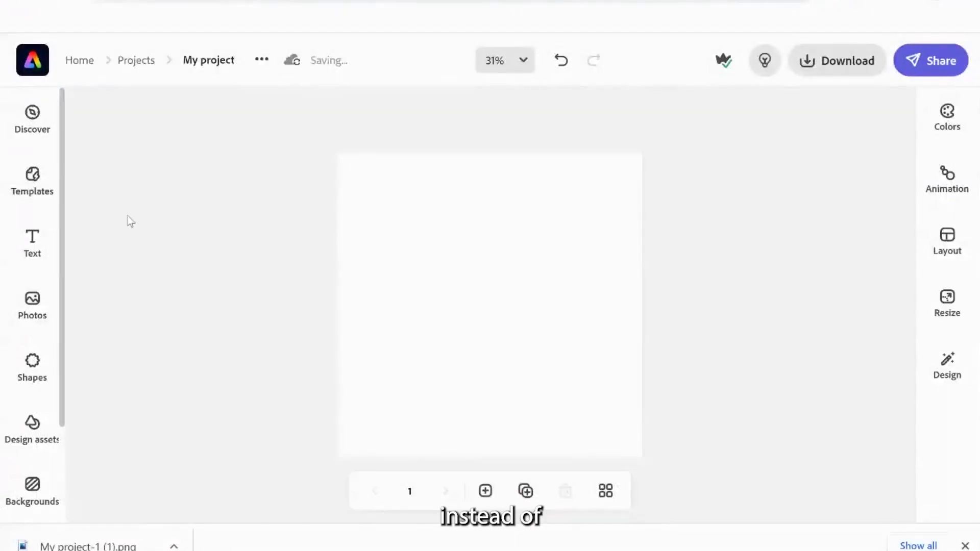
pyautogui.click(32, 303)
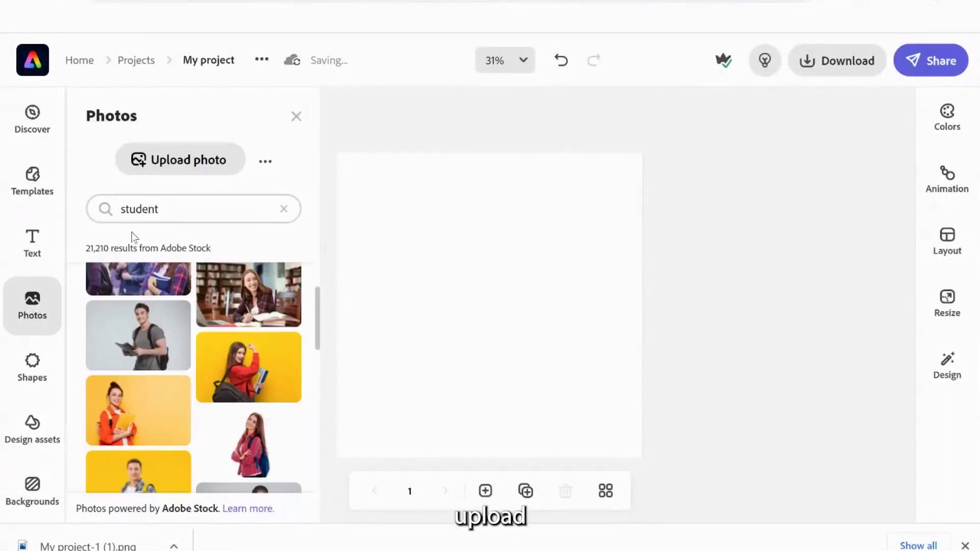
# Step: Upload woman.png from the computer into the design
pyautogui.click(175, 164)
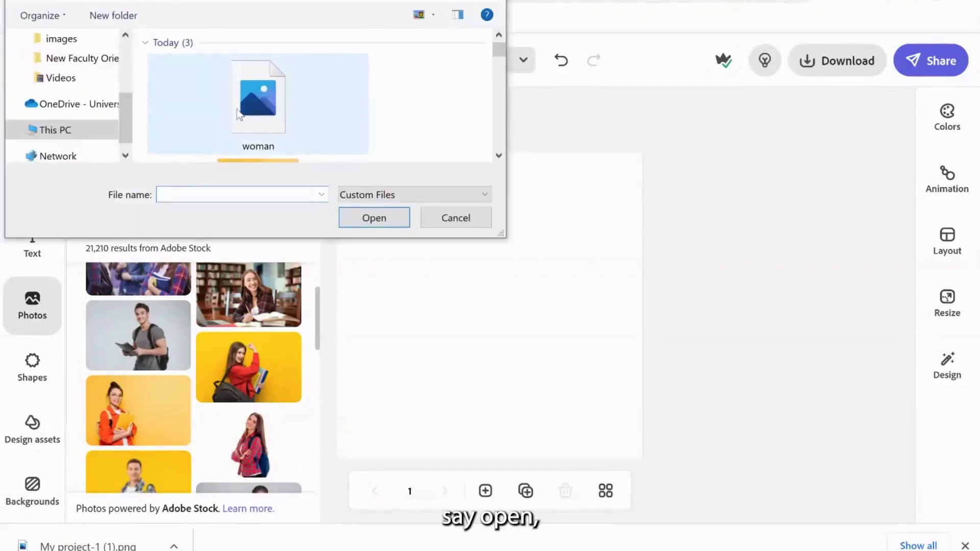
pyautogui.click(238, 109)
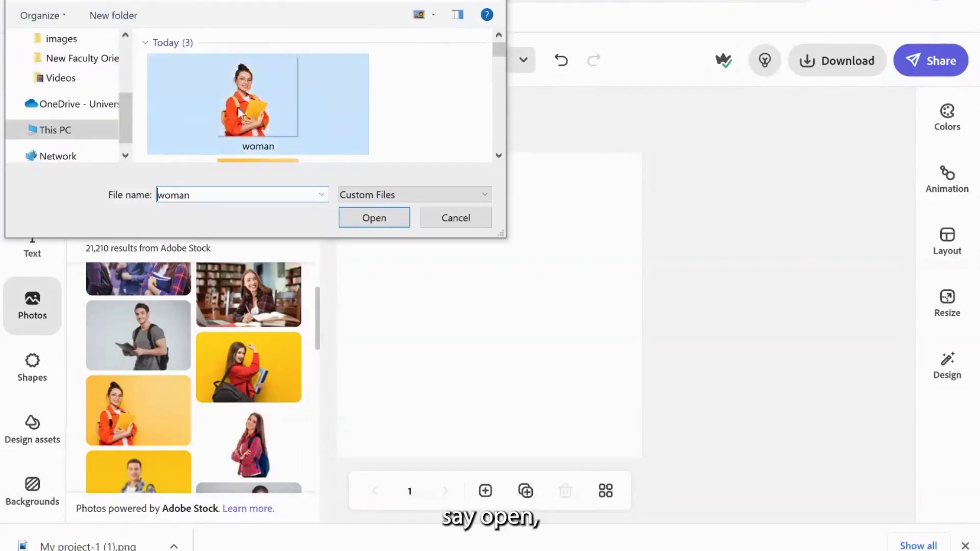
pyautogui.click(378, 222)
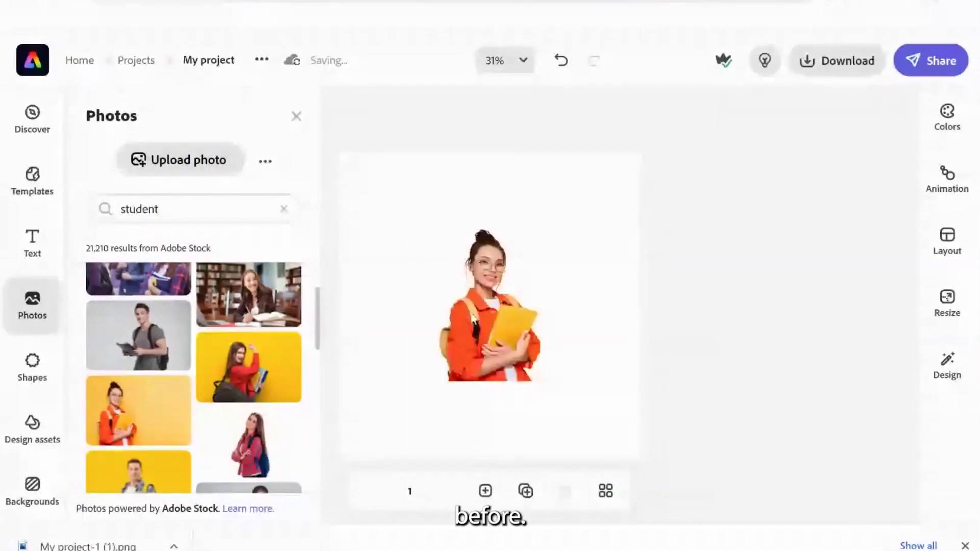
# Step: Enlarge the woman cutout from its corners to fill most of the page height
pyautogui.click(462, 374)
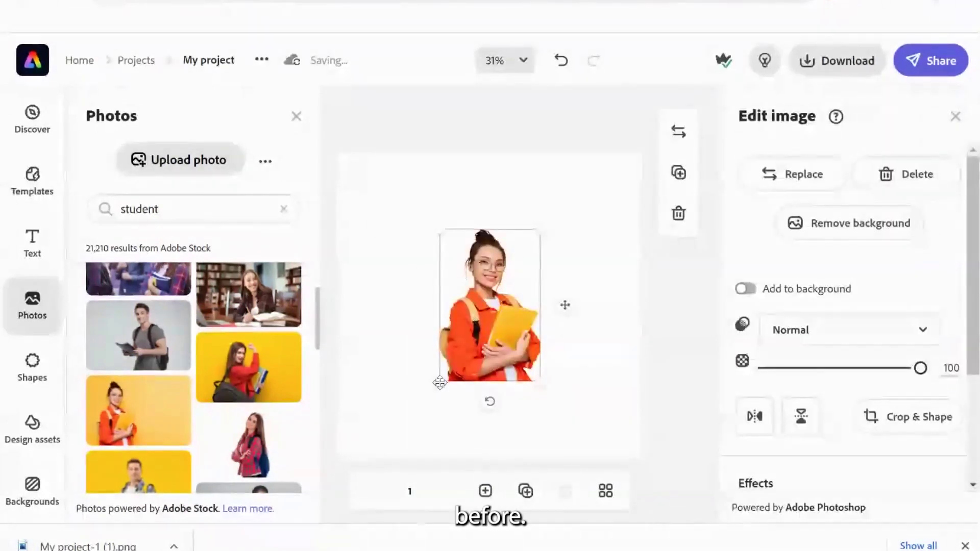
pyautogui.moveTo(440, 381); pyautogui.dragTo(386, 432)
pyautogui.moveTo(341, 457); pyautogui.dragTo(334, 460)
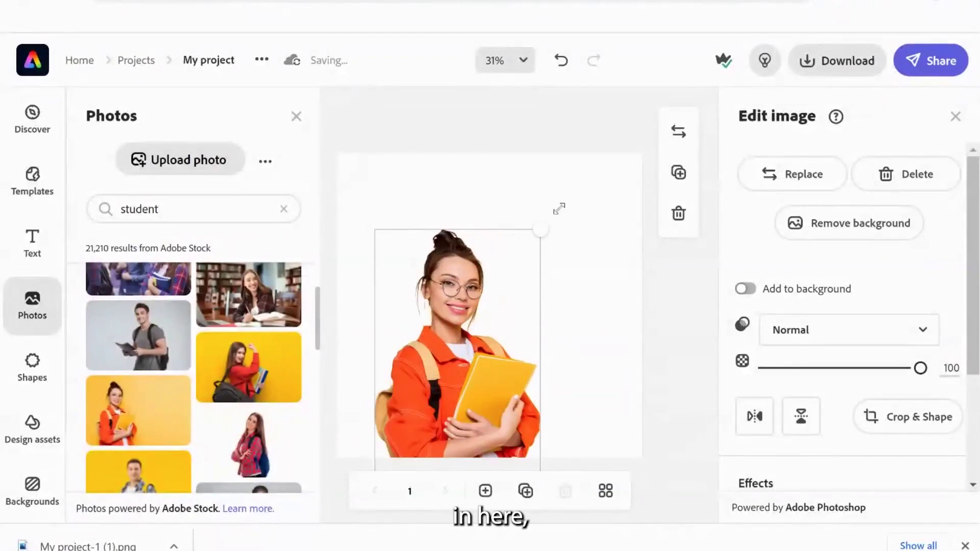
pyautogui.moveTo(559, 208); pyautogui.dragTo(581, 179)
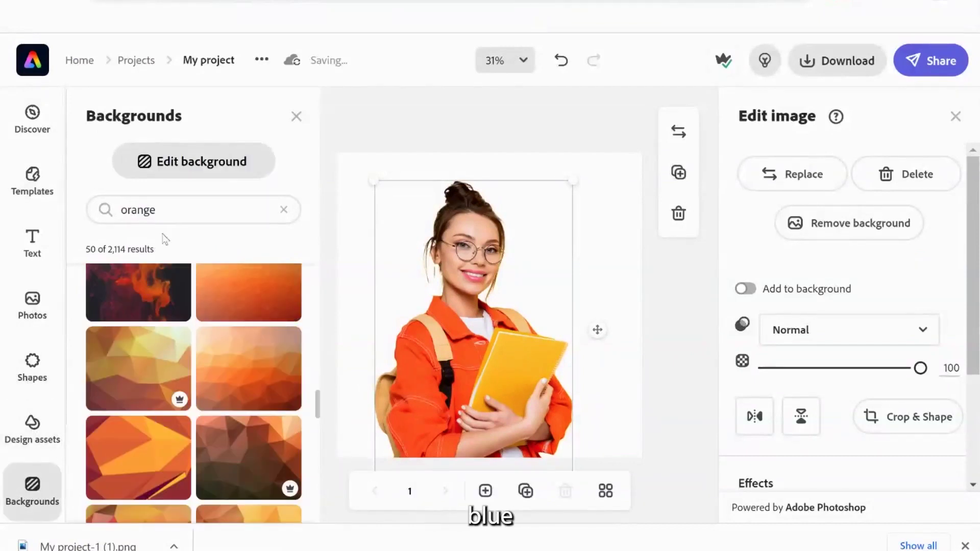
# Step: Search backgrounds for 'blue' and apply the dark blue texture as the page background
pyautogui.moveTo(179, 210); pyautogui.dragTo(113, 211)
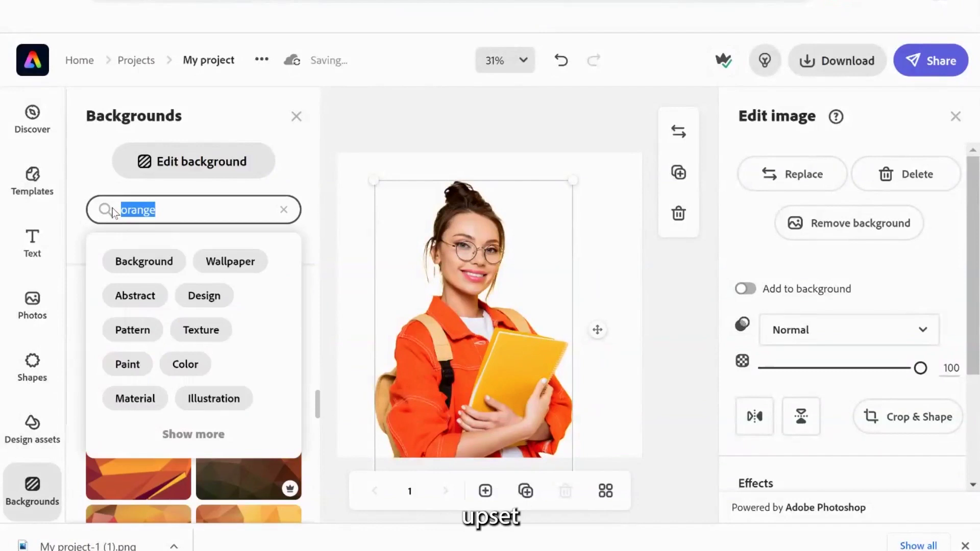
pyautogui.write('blue')
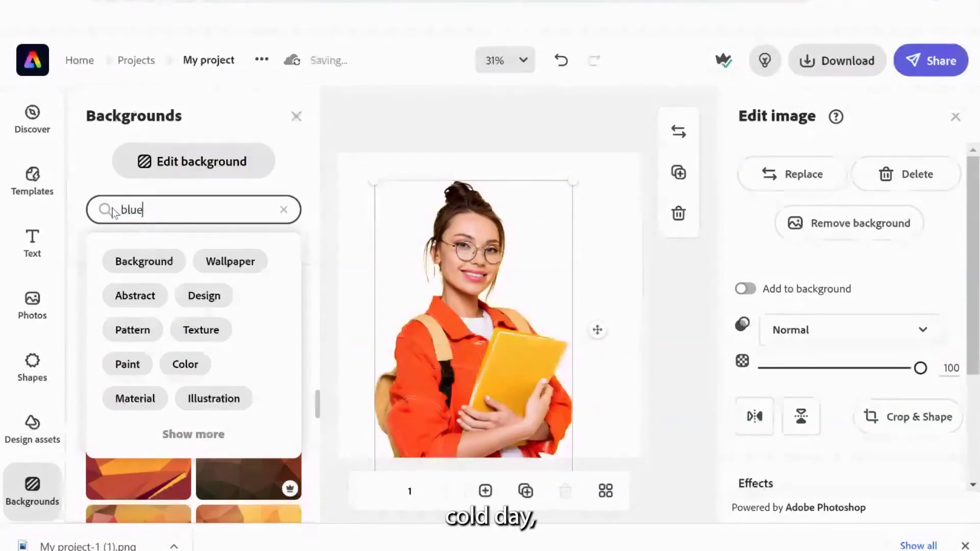
pyautogui.press('Return')
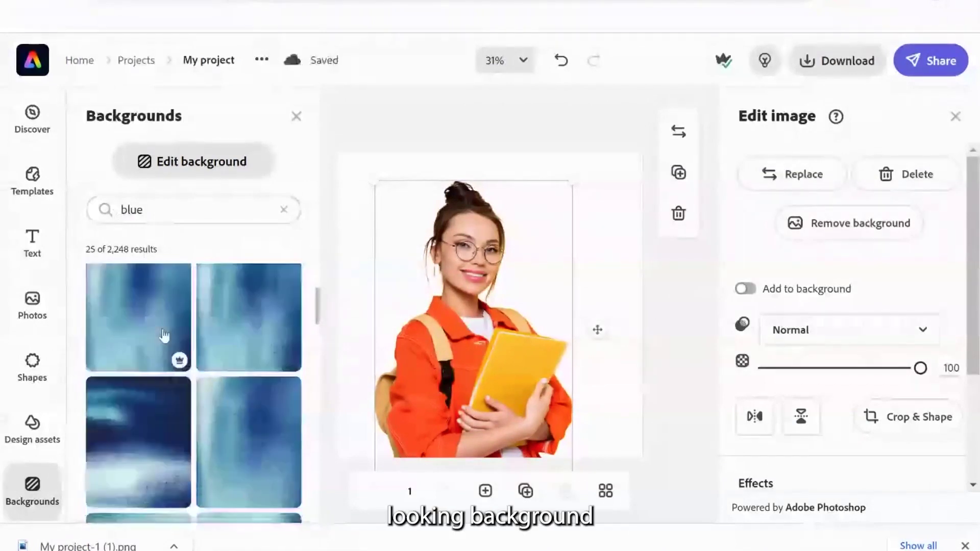
pyautogui.scroll(-5, 164, 335)
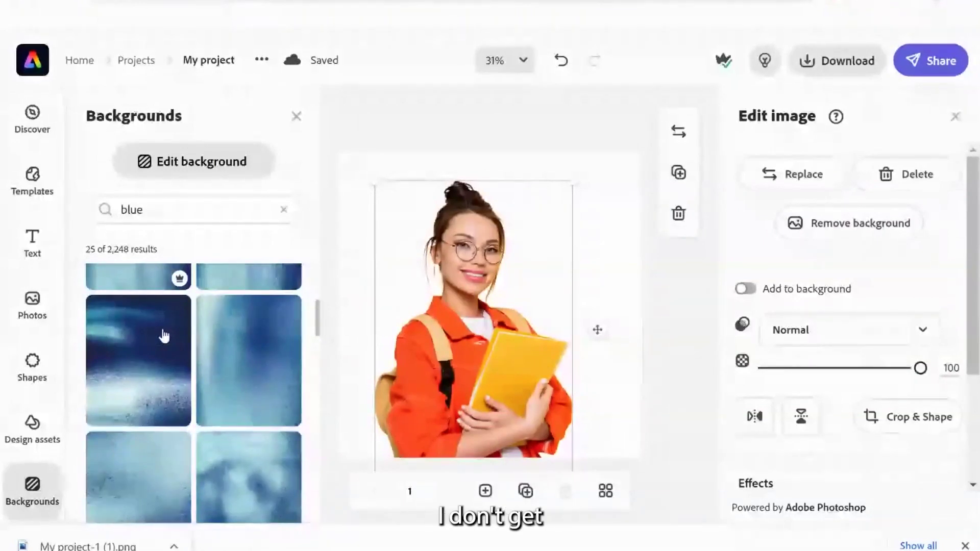
pyautogui.click(163, 336)
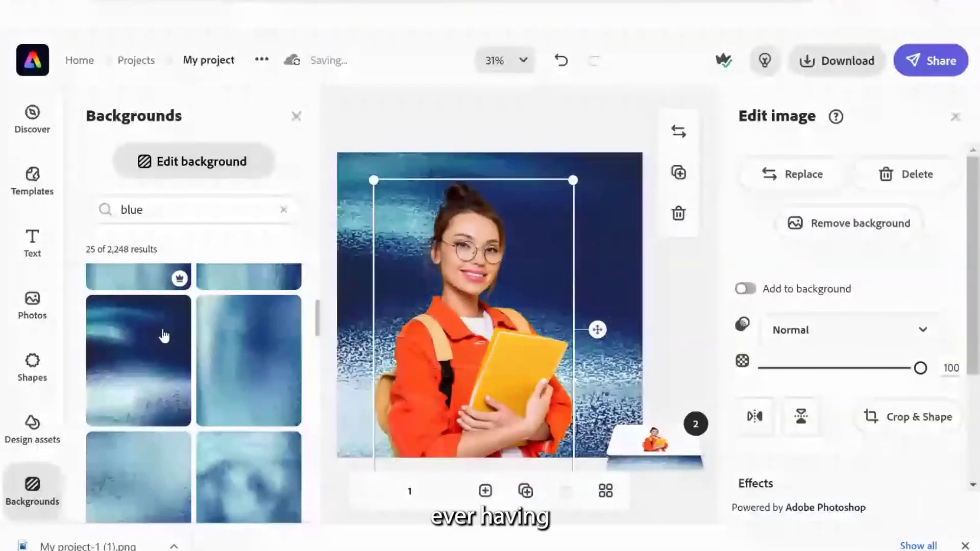
pyautogui.click(453, 115)
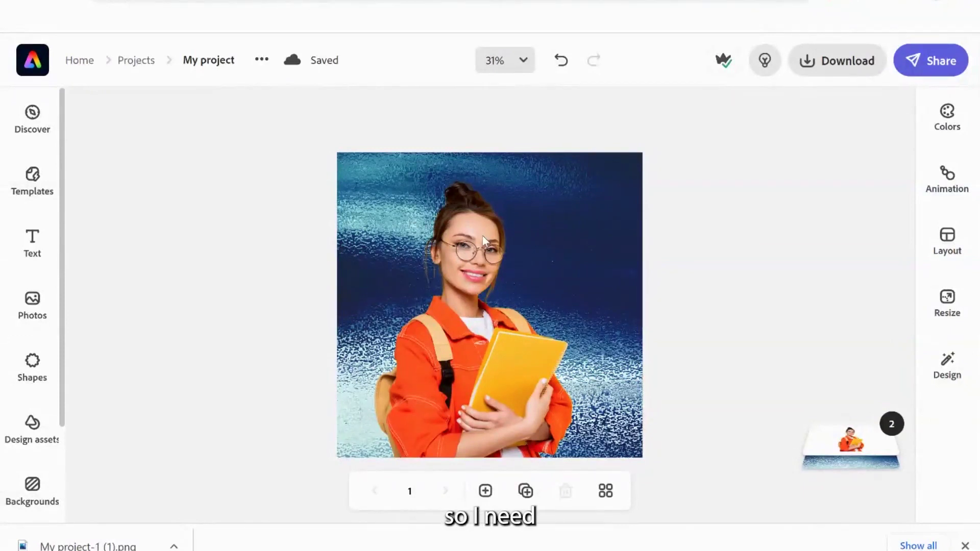
# Step: Shrink the woman cutout slightly and shift it to the left
pyautogui.click(477, 230)
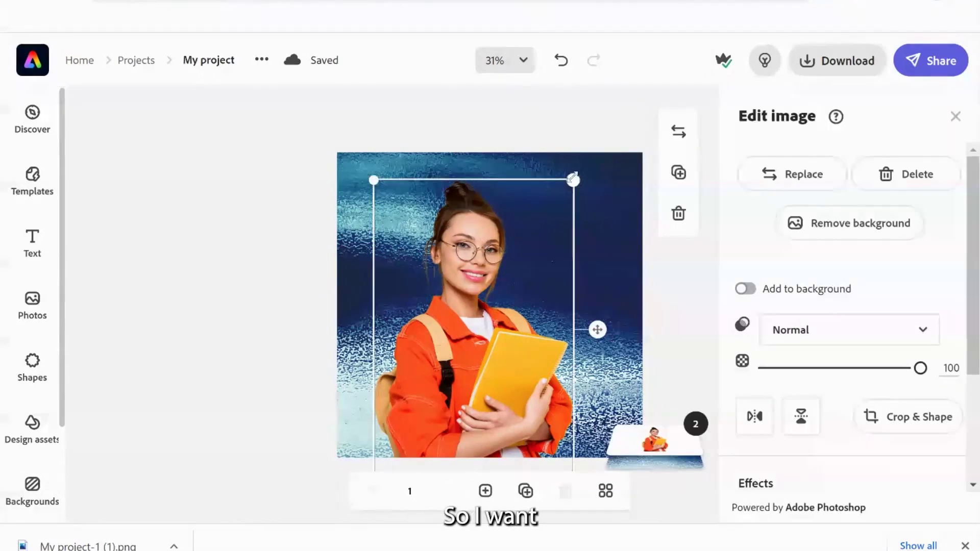
pyautogui.moveTo(572, 179); pyautogui.dragTo(551, 212)
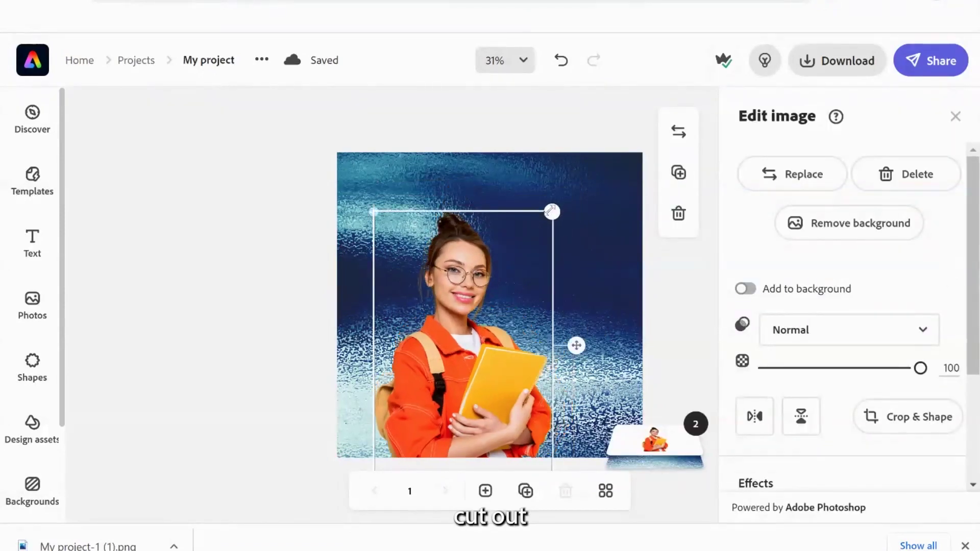
pyautogui.moveTo(442, 269)
pyautogui.mouseDown()
pyautogui.moveTo(421, 272)
pyautogui.moveTo(432, 253)
pyautogui.mouseUp()
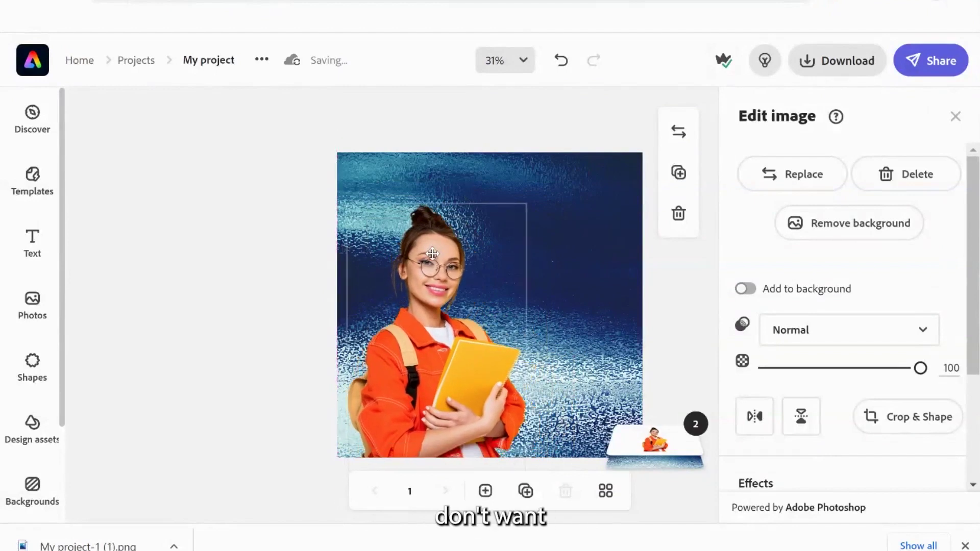
pyautogui.click(159, 217)
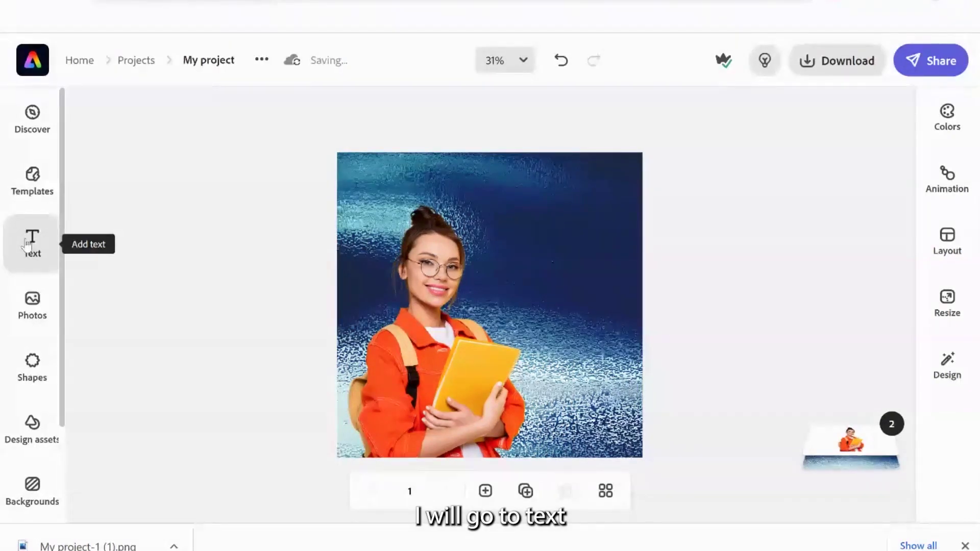
# Step: Add the 'Welcome We Are Open' preset from the Signs and Labels text designs
pyautogui.click(28, 244)
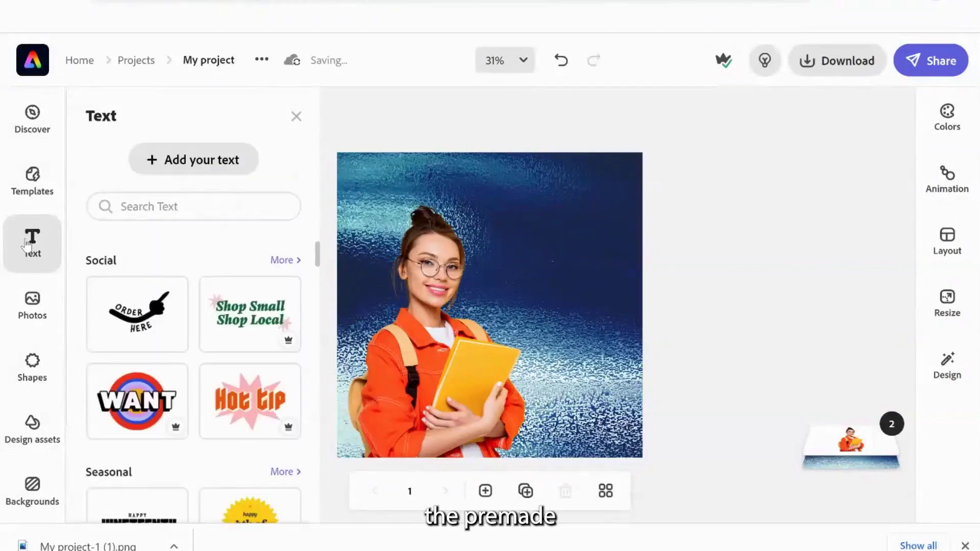
pyautogui.scroll(-8, 216, 301)
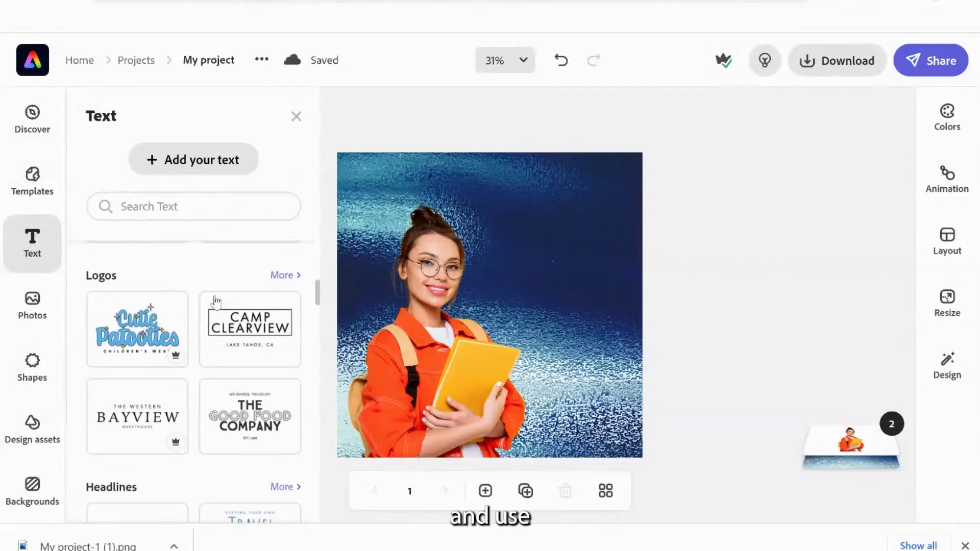
pyautogui.scroll(-5, 216, 302)
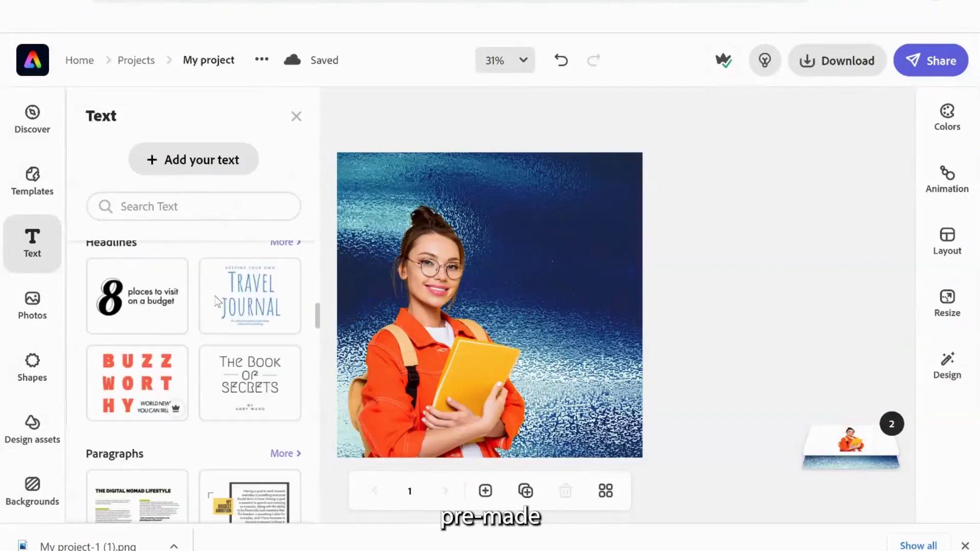
pyautogui.scroll(-10, 216, 301)
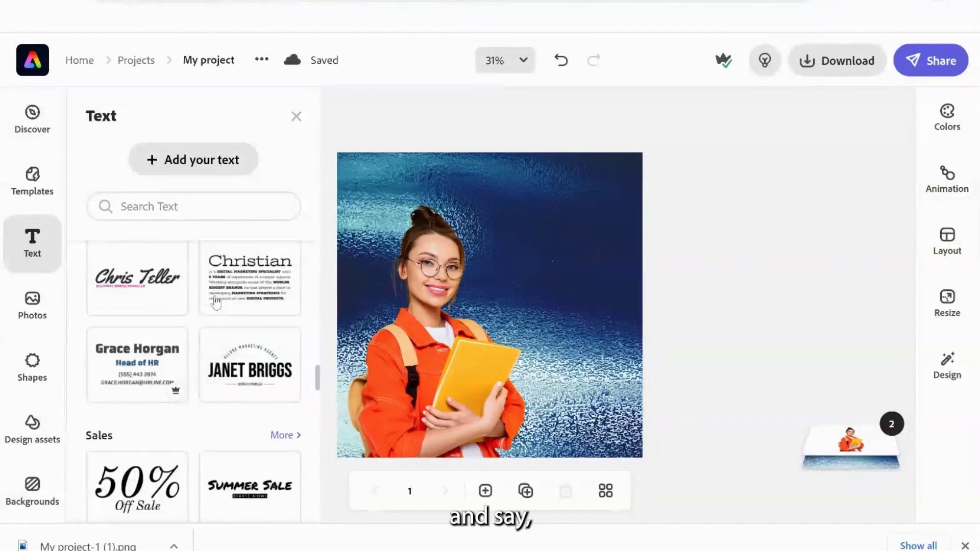
pyautogui.scroll(-7, 216, 301)
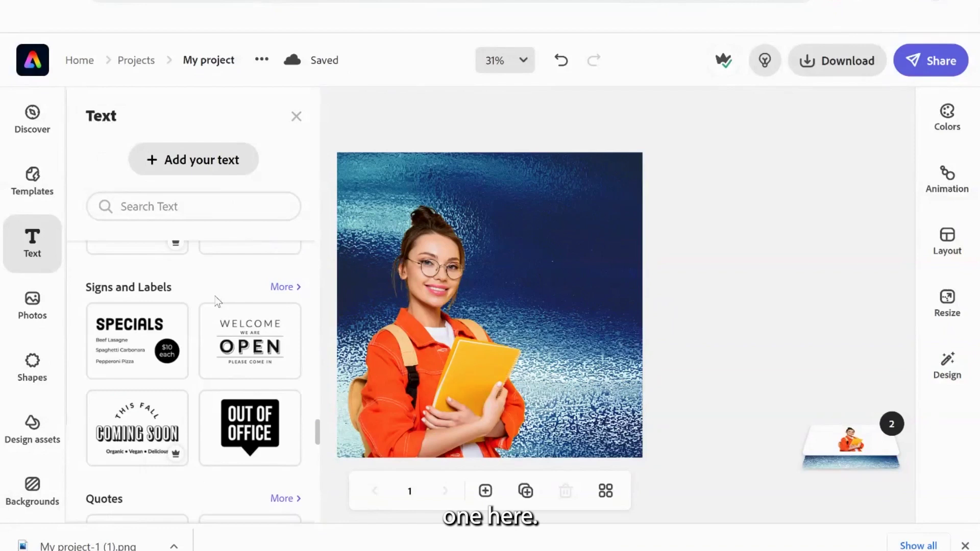
pyautogui.click(246, 341)
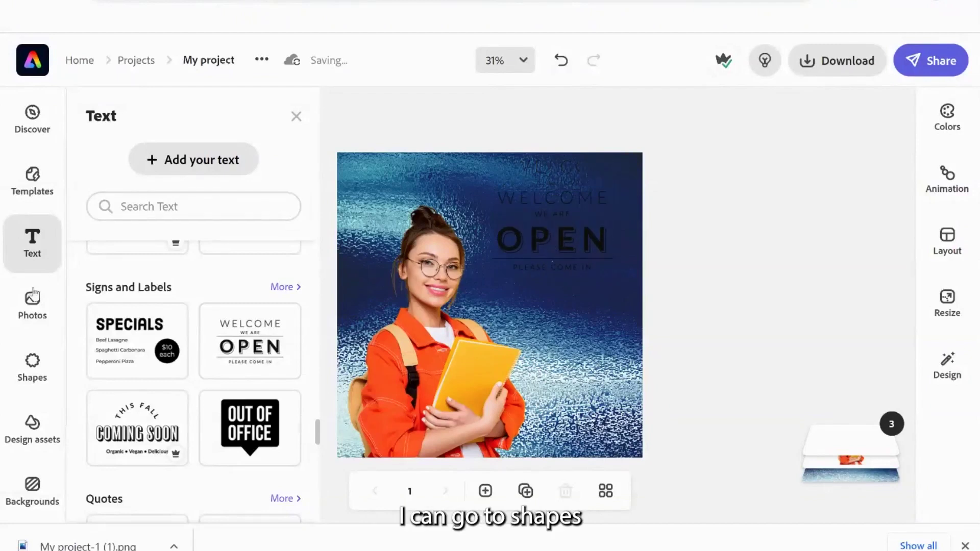
pyautogui.click(32, 363)
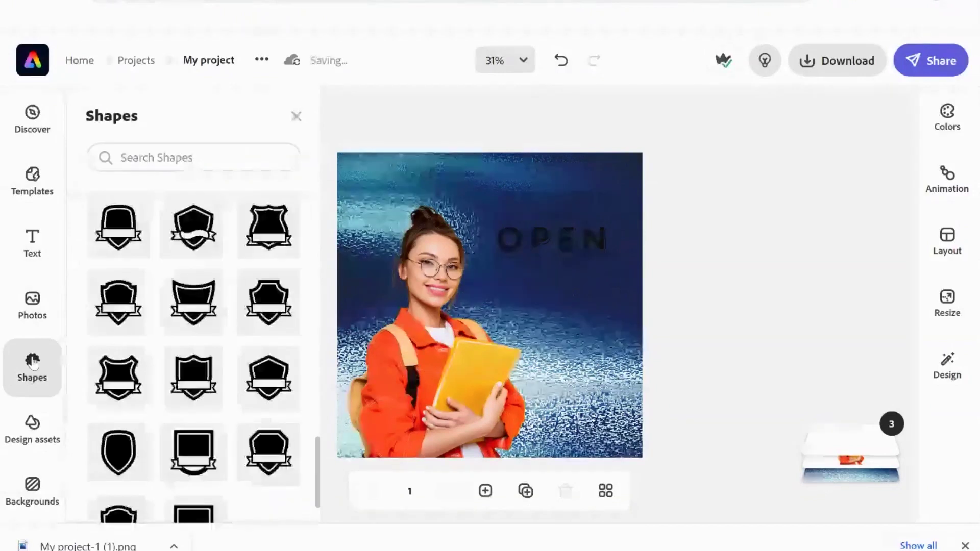
# Step: Search shapes for 'rectangle' and place a filled rectangle over the WELCOME/OPEN sign
pyautogui.click(170, 163)
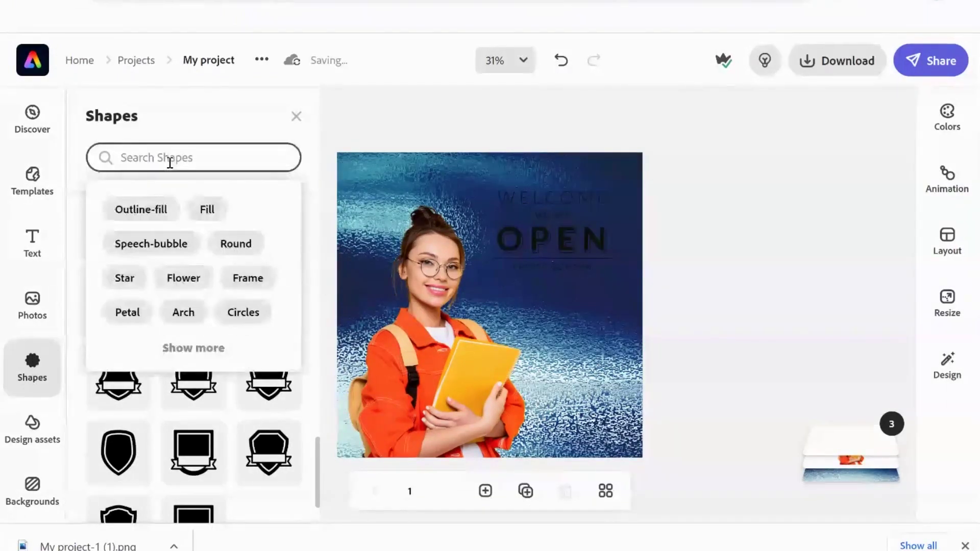
pyautogui.write('rectangle')
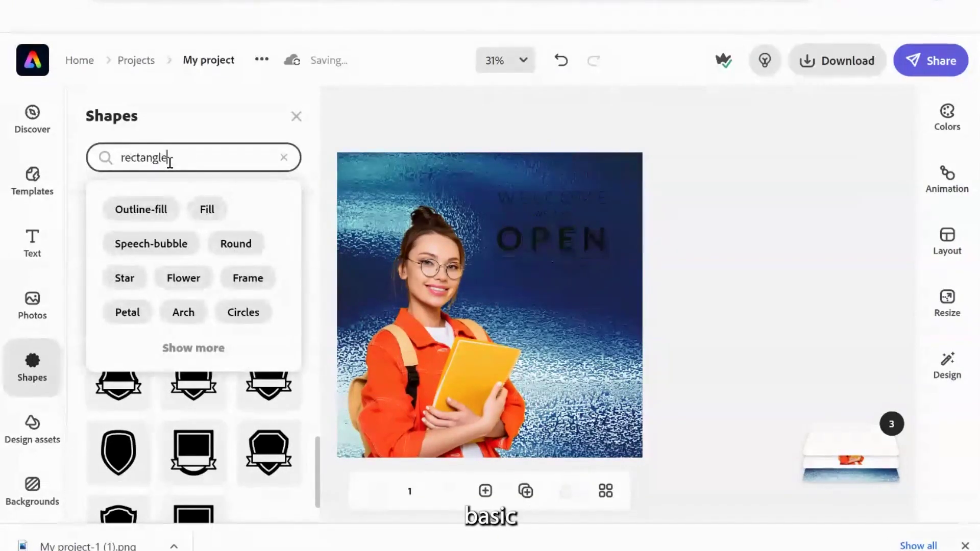
pyautogui.press('Return')
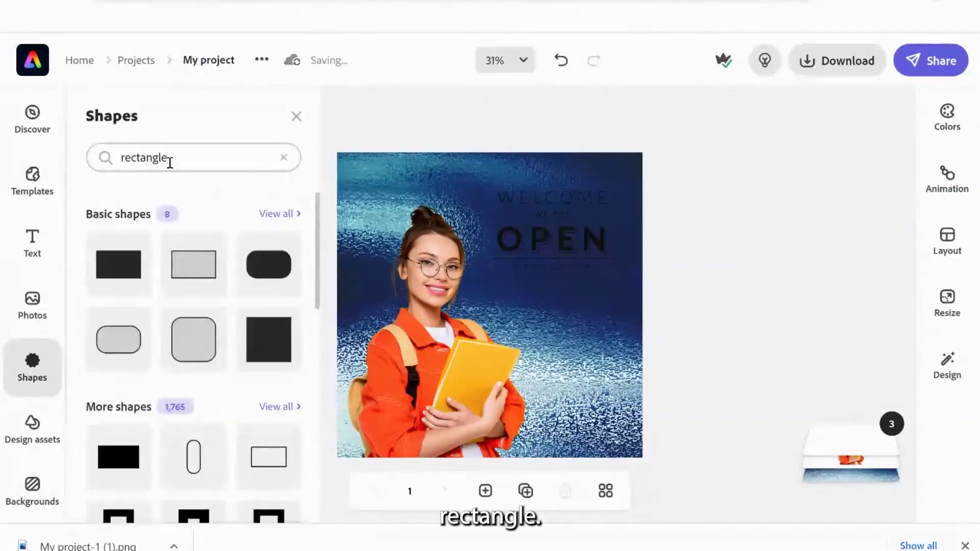
pyautogui.click(128, 267)
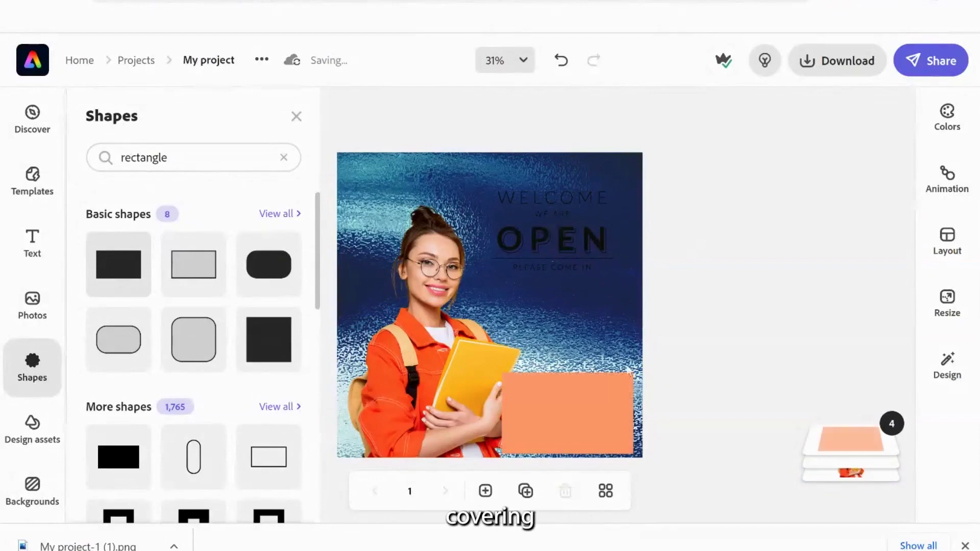
pyautogui.moveTo(595, 412); pyautogui.dragTo(533, 217)
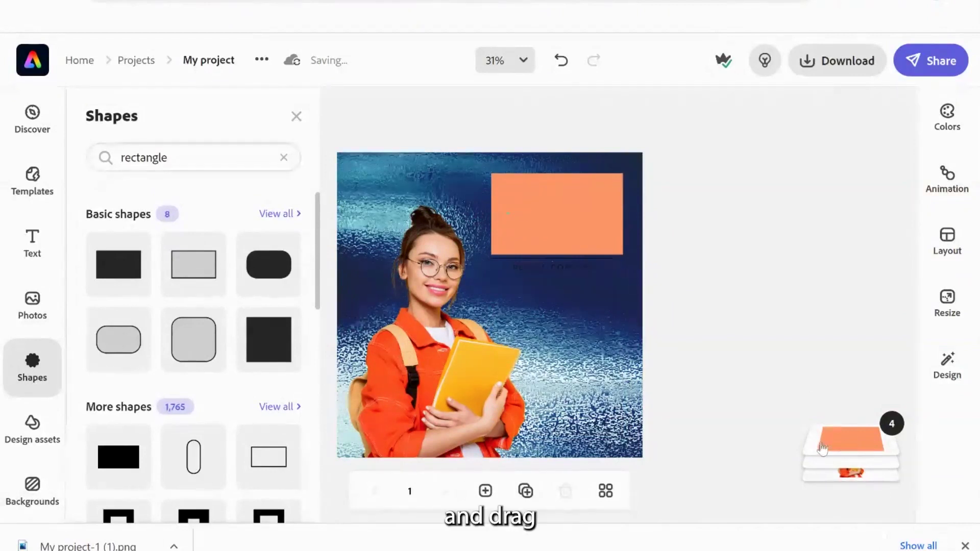
# Step: Reorder the layers so the orange rectangle sits below the WELCOME / OPEN text group
pyautogui.click(839, 446)
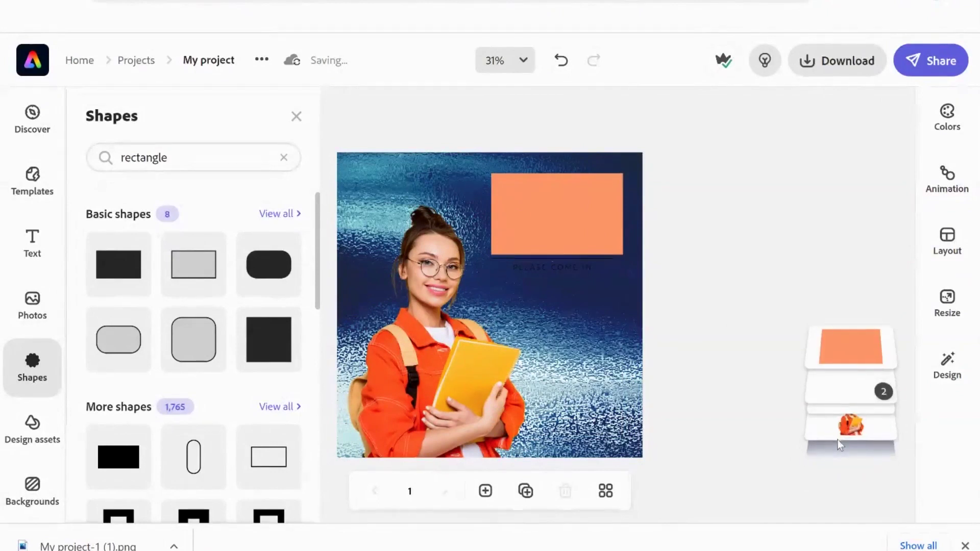
pyautogui.moveTo(850, 341); pyautogui.dragTo(856, 390)
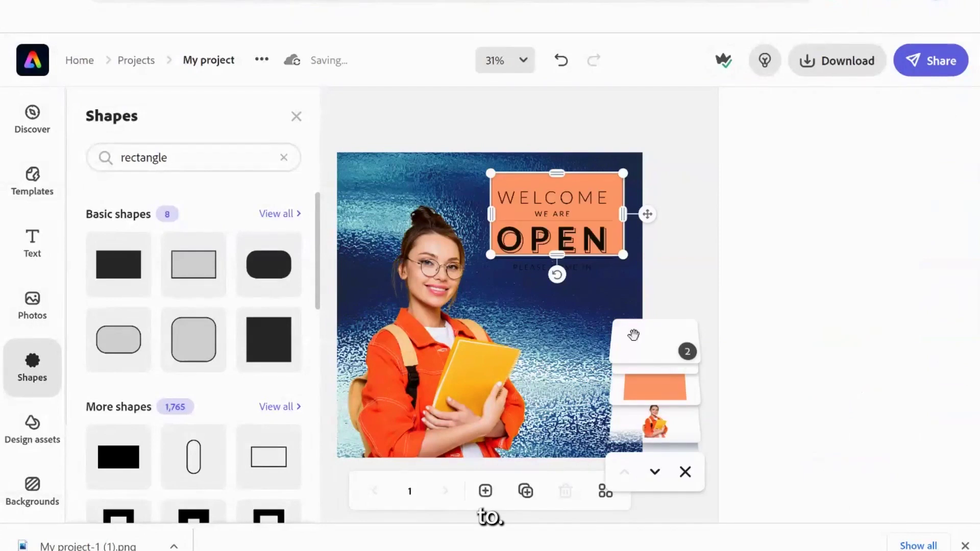
pyautogui.moveTo(648, 389)
pyautogui.mouseDown()
pyautogui.moveTo(648, 416)
pyautogui.moveTo(647, 386)
pyautogui.mouseUp()
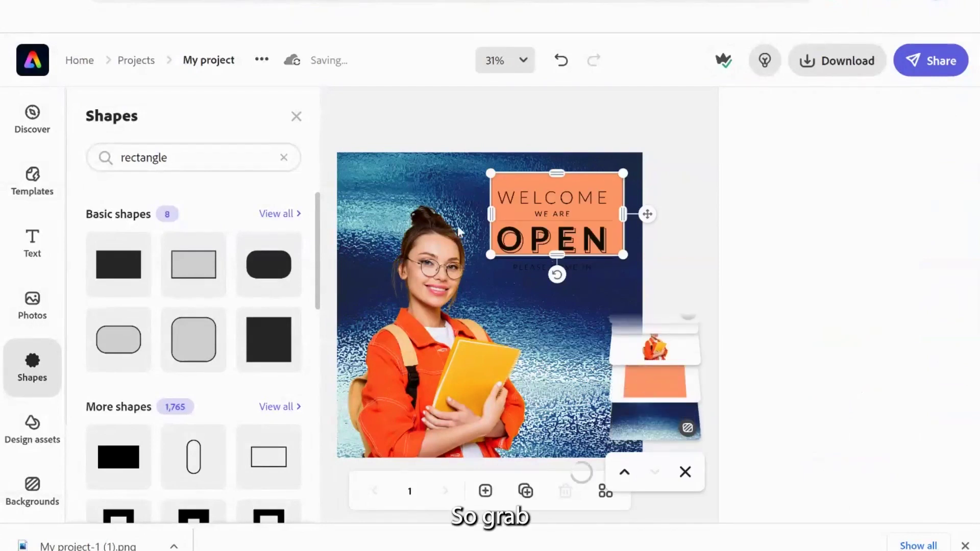
pyautogui.click(485, 218)
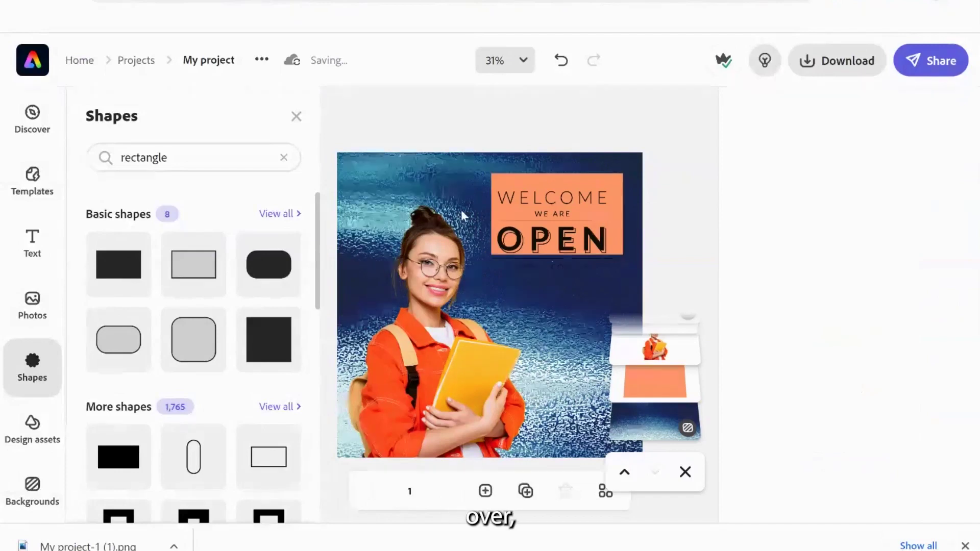
# Step: Widen the orange rectangle to both canvas edges and extend its bottom to cover PLEASE COME IN
pyautogui.click(534, 211)
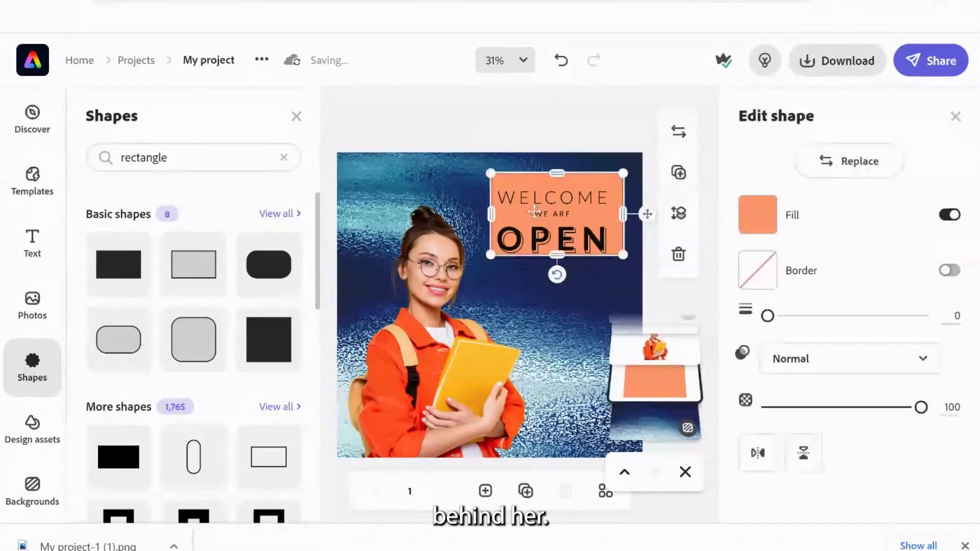
pyautogui.moveTo(489, 217); pyautogui.dragTo(321, 215)
pyautogui.moveTo(623, 214); pyautogui.dragTo(653, 210)
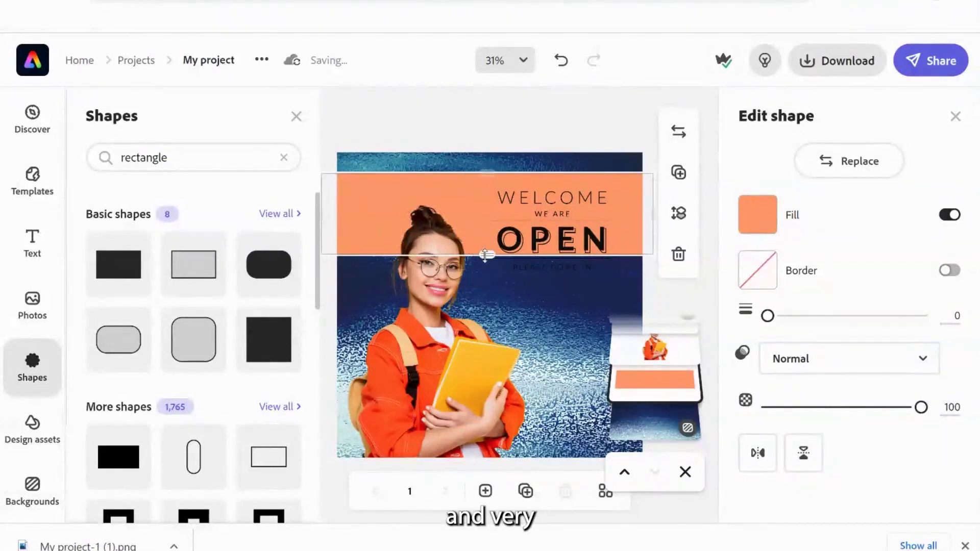
pyautogui.moveTo(485, 255); pyautogui.dragTo(487, 281)
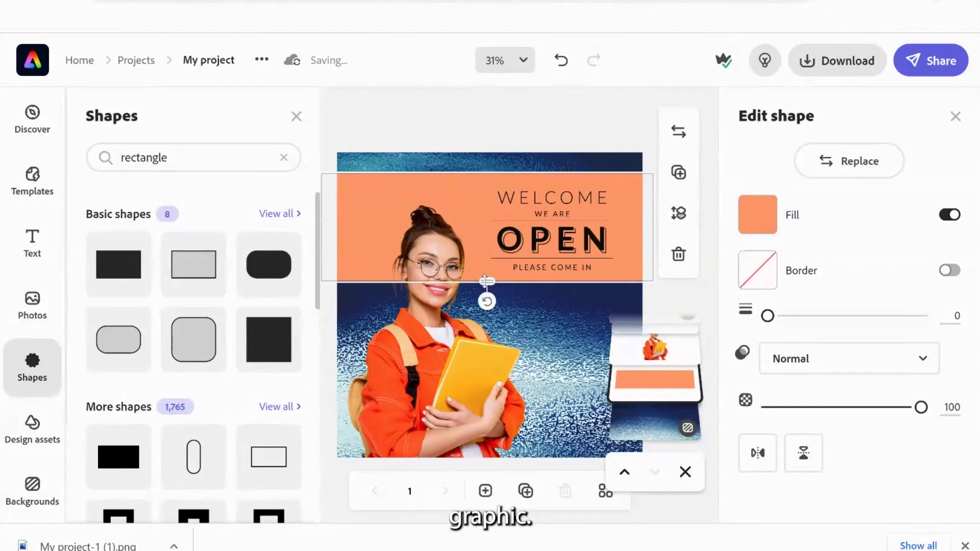
pyautogui.click(486, 121)
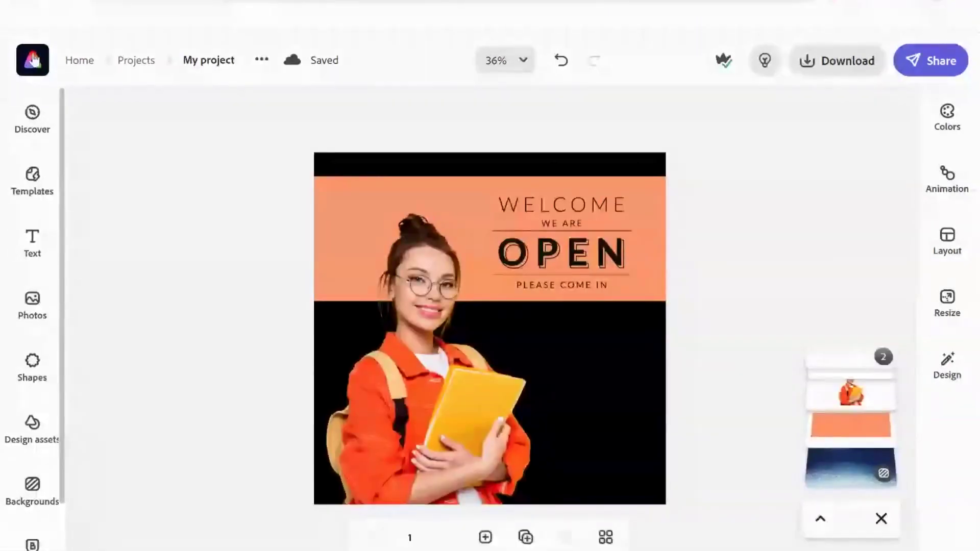
# Step: Return to the Adobe Express home page using the top-left logo
pyautogui.click(33, 59)
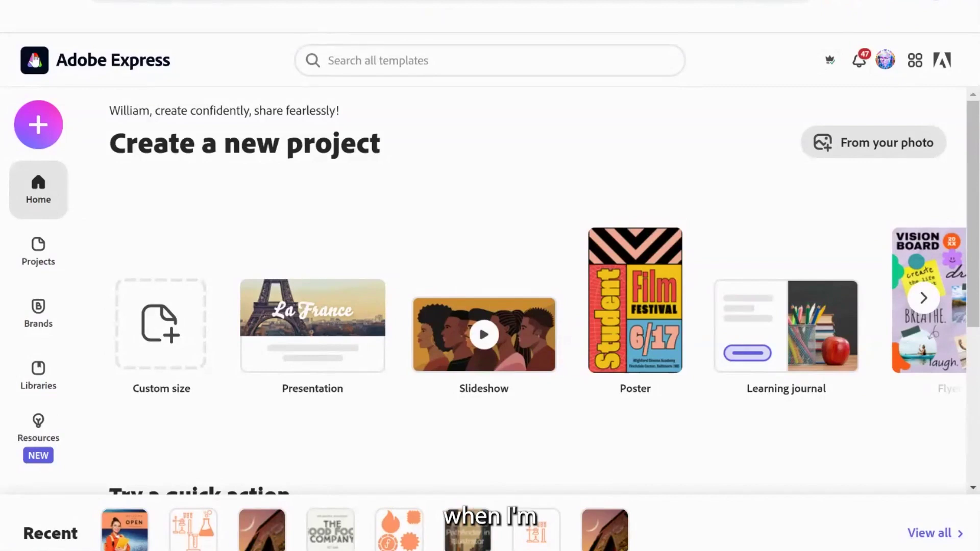
# Step: Create a custom-size graphic with width 1920 and height 1080 px
pyautogui.click(38, 129)
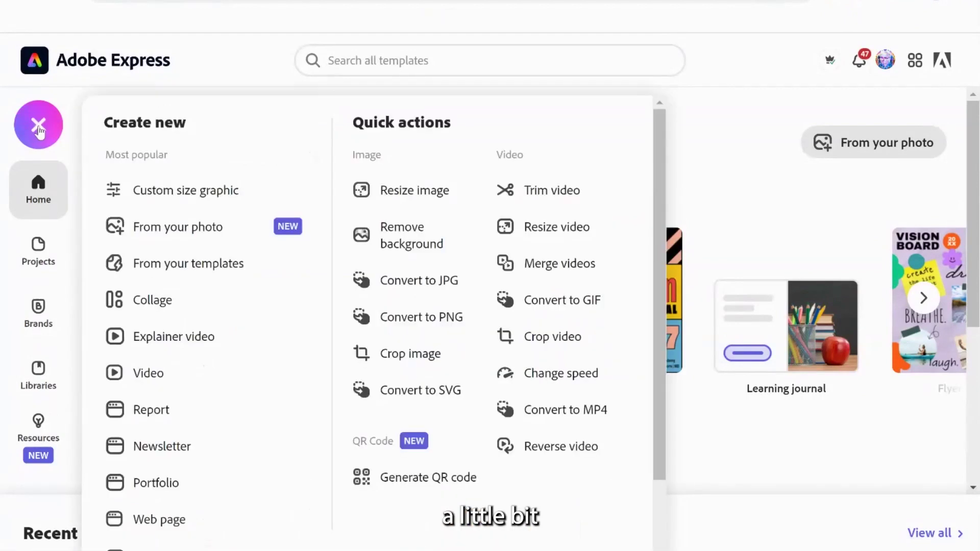
pyautogui.click(173, 194)
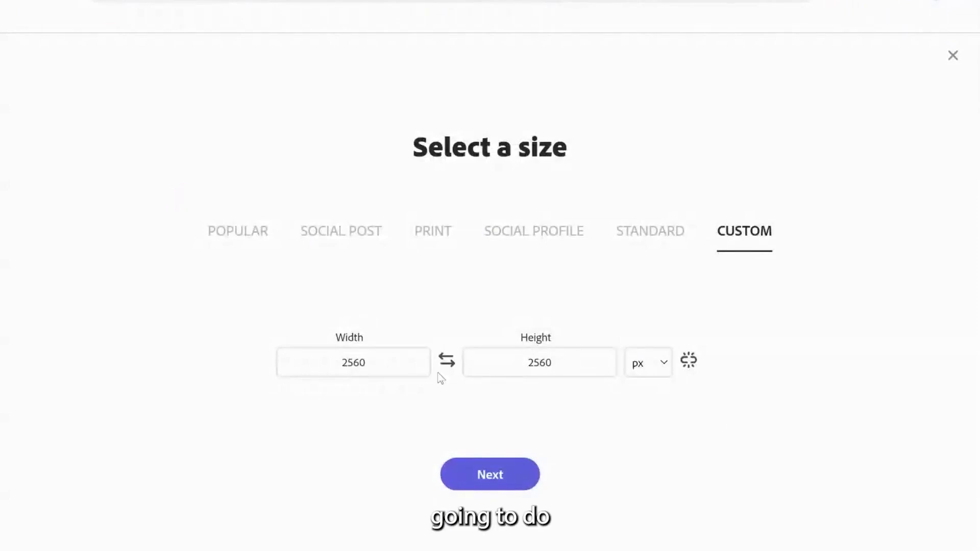
pyautogui.click(306, 351)
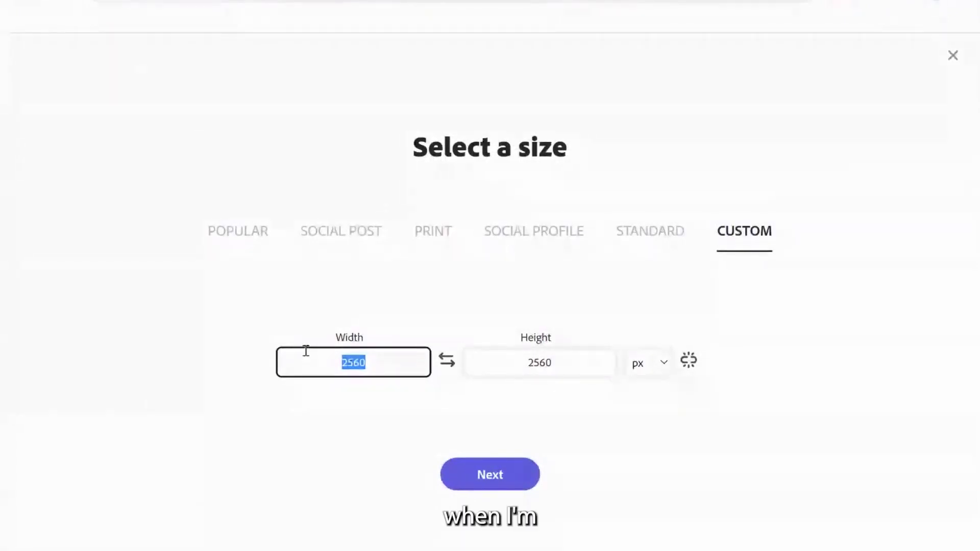
pyautogui.write('1920')
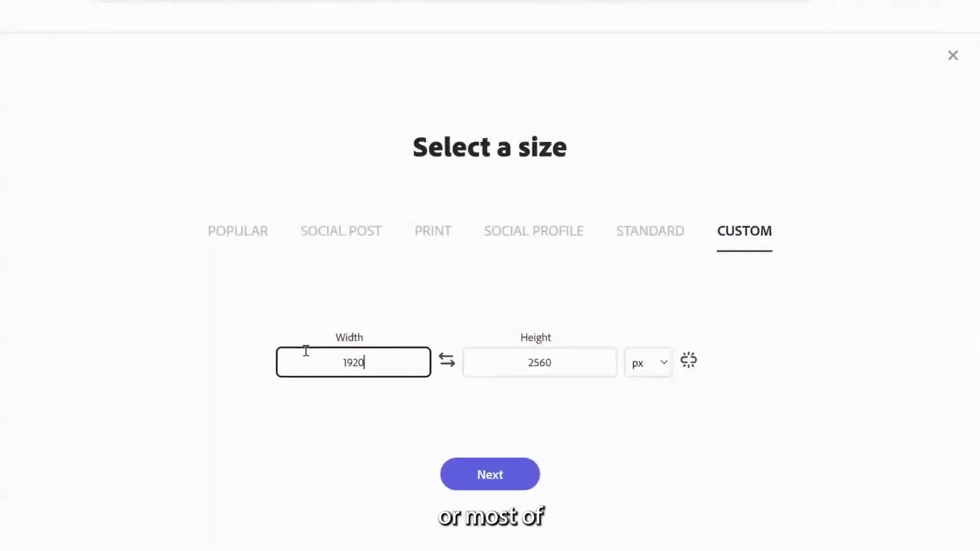
pyautogui.click(529, 366)
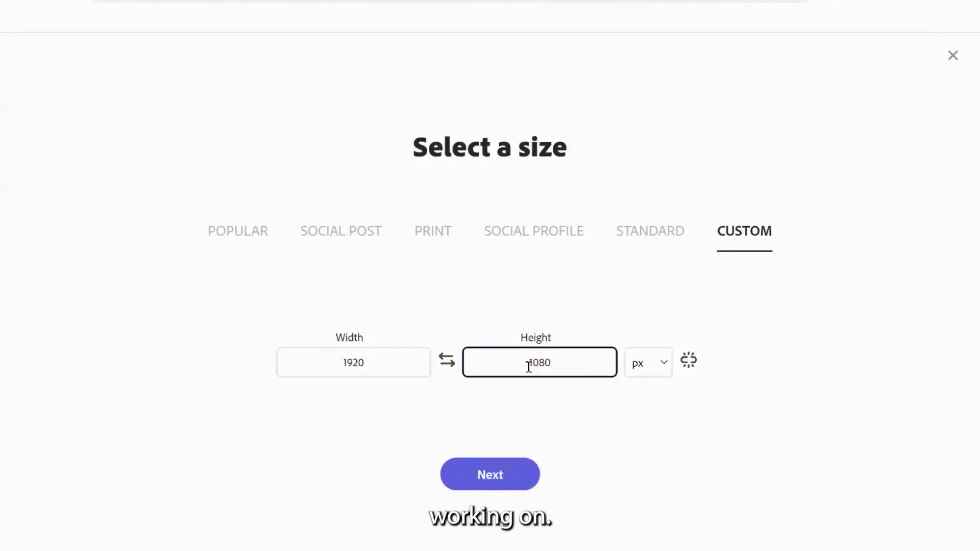
pyautogui.click(485, 476)
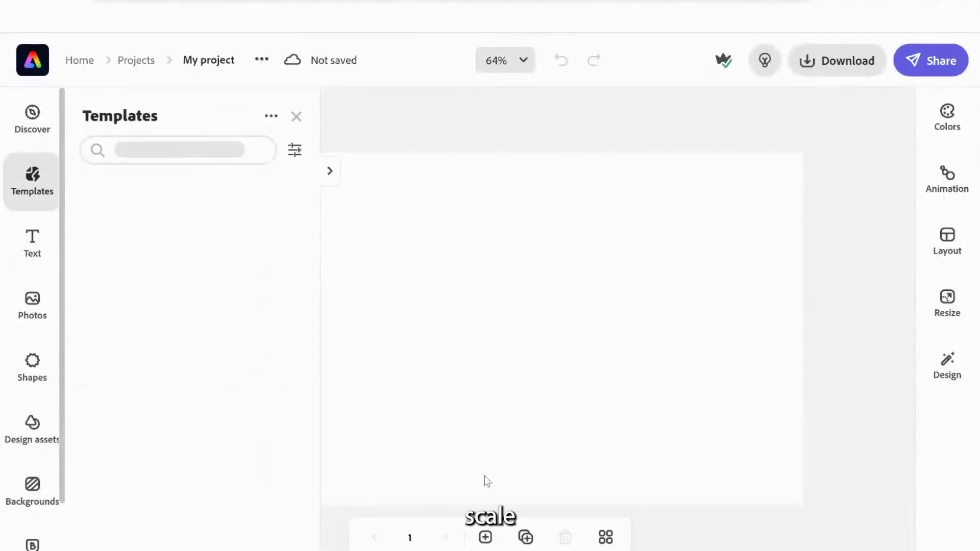
# Step: Close the Templates suggestion panel to leave the empty landscape page
pyautogui.click(299, 116)
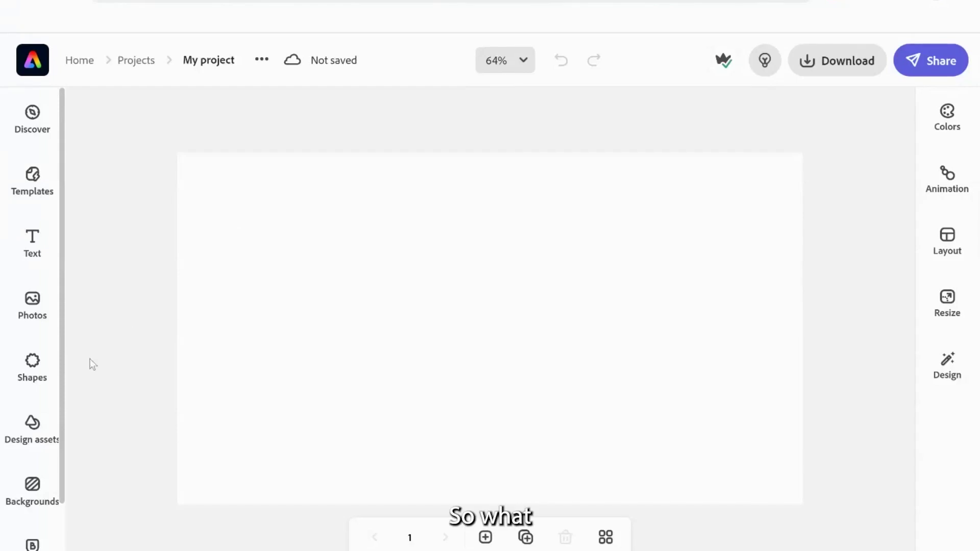
# Step: Apply the yellow Liquid Smoke paint background from the Paint row's extra options
pyautogui.click(25, 481)
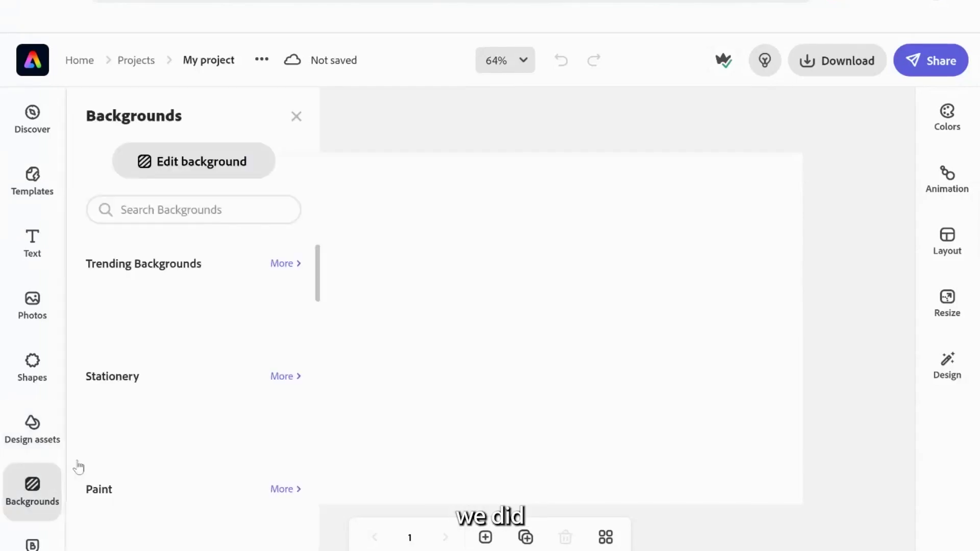
pyautogui.scroll(-5, 236, 235)
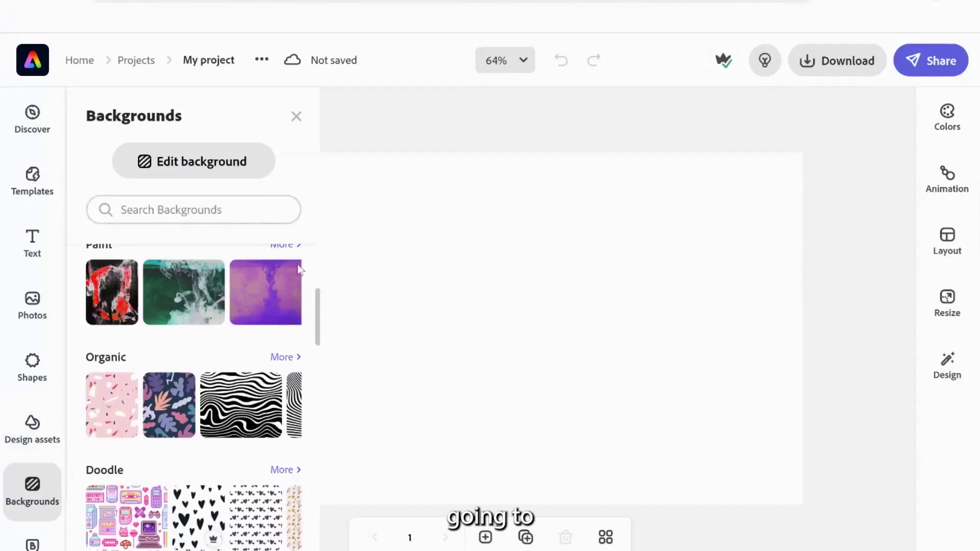
pyautogui.click(322, 301)
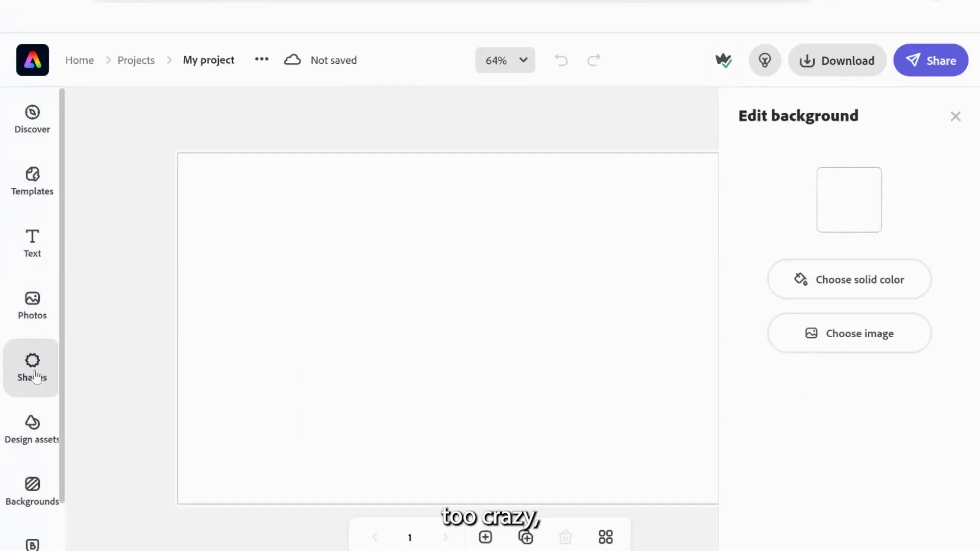
pyautogui.click(956, 118)
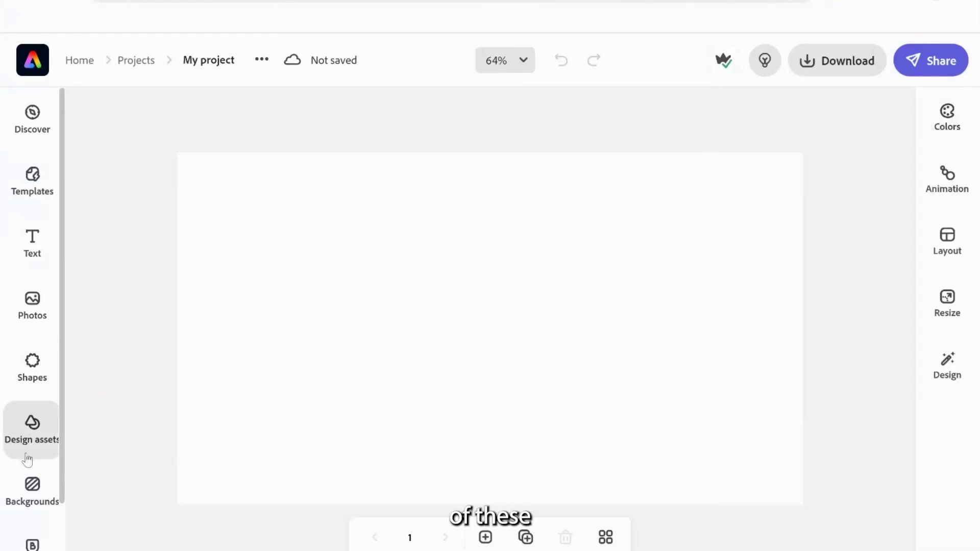
pyautogui.click(32, 479)
pyautogui.scroll(-5, 178, 346)
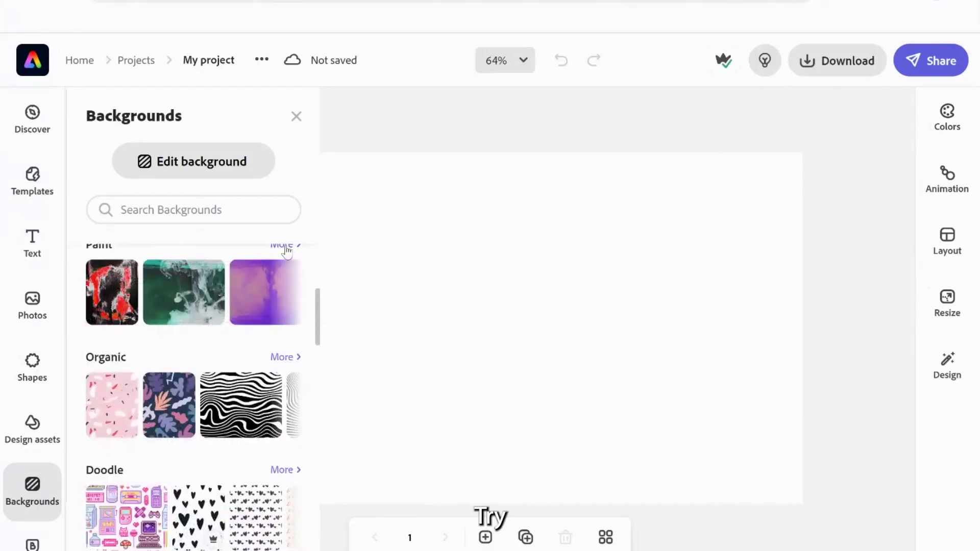
pyautogui.scroll(2, 286, 250)
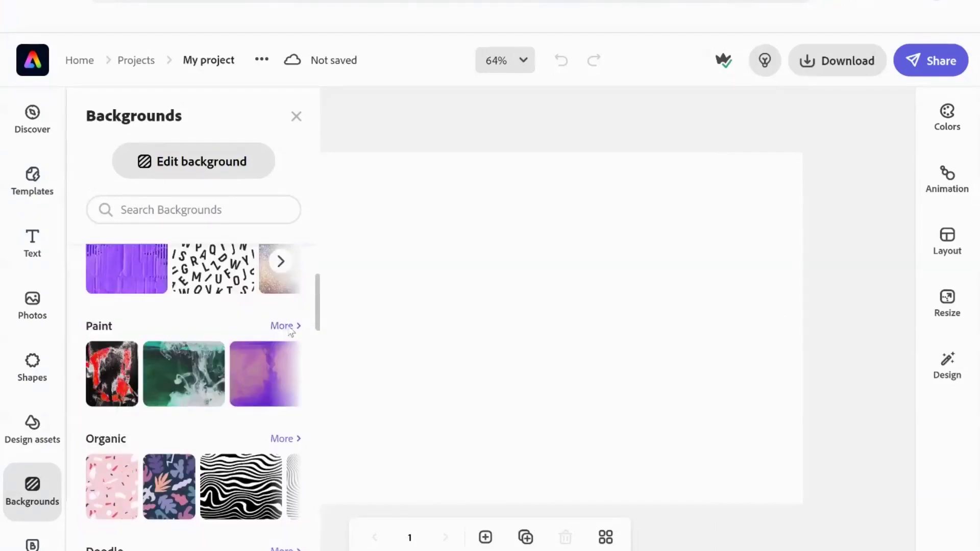
pyautogui.click(286, 326)
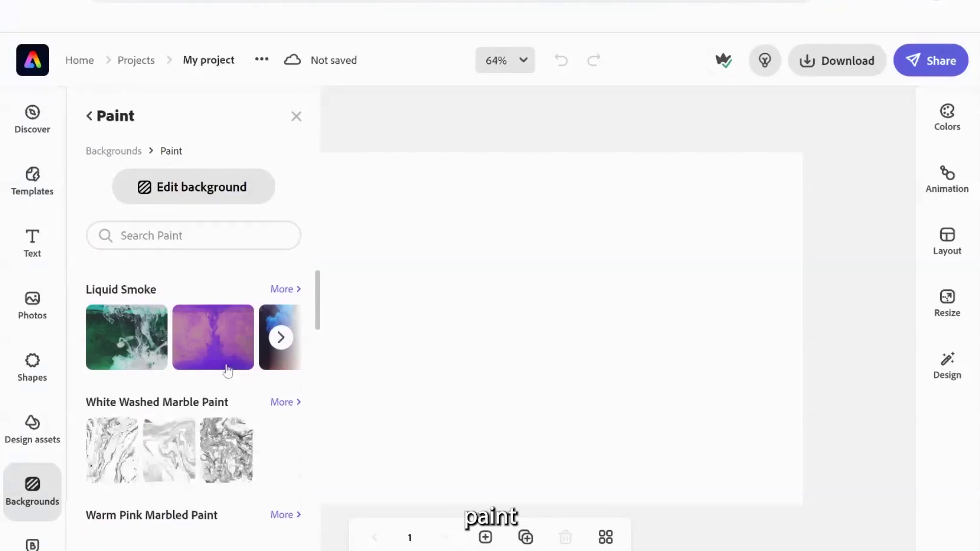
pyautogui.click(280, 338)
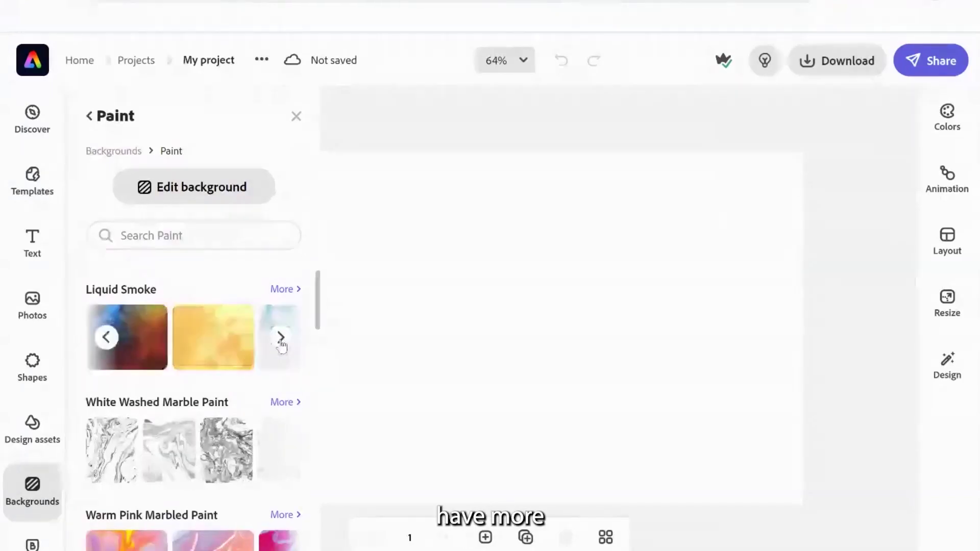
pyautogui.click(214, 343)
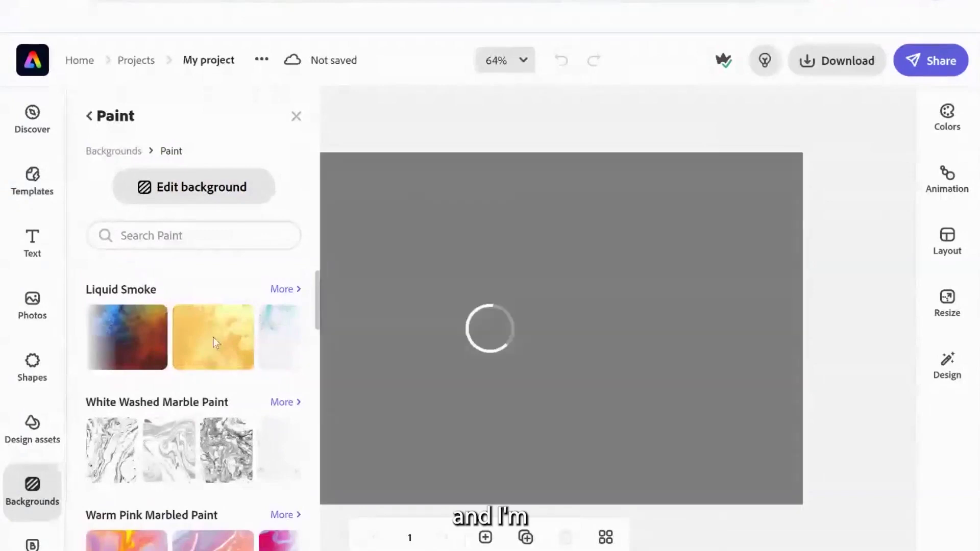
pyautogui.click(402, 120)
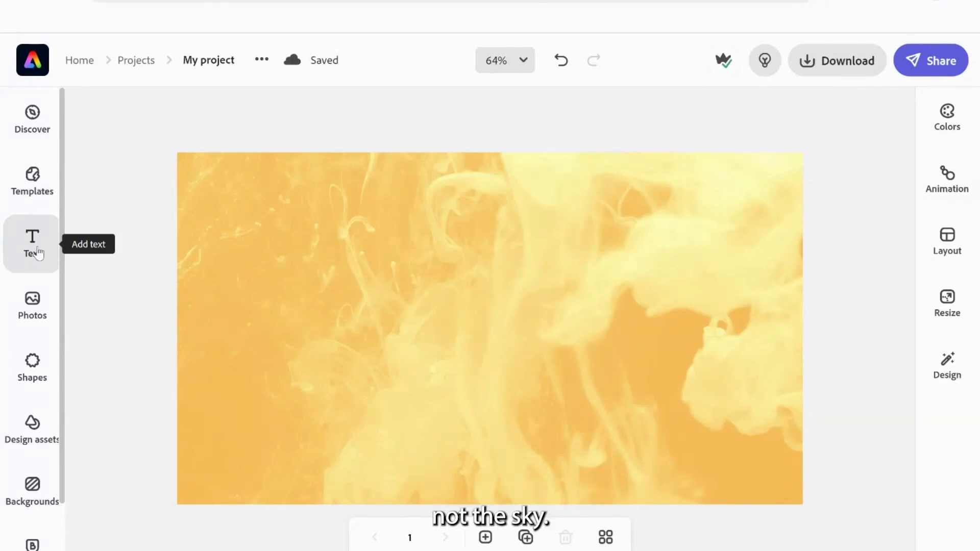
# Step: Add the Bios text design with the arched ALLURE MARKETING AGENCY name to the page
pyautogui.click(33, 244)
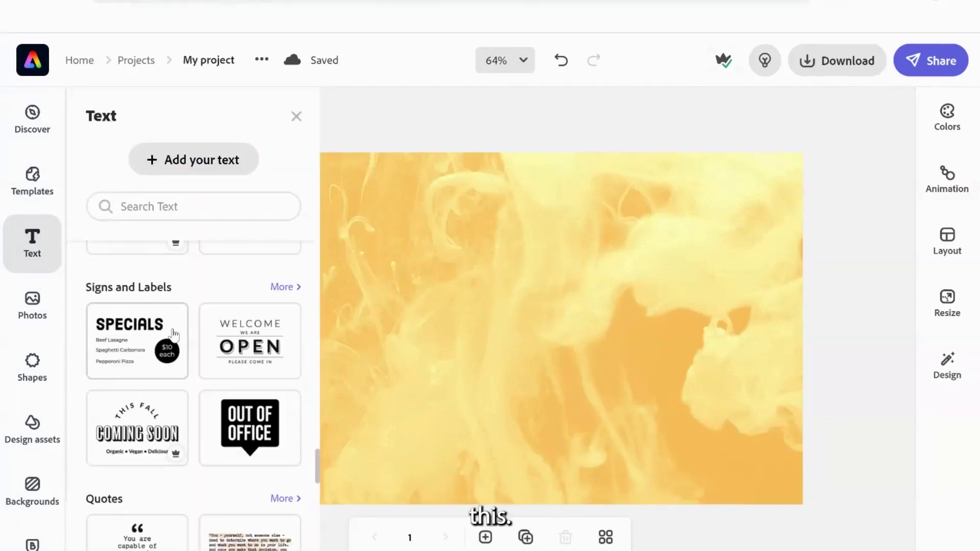
pyautogui.scroll(-5, 174, 335)
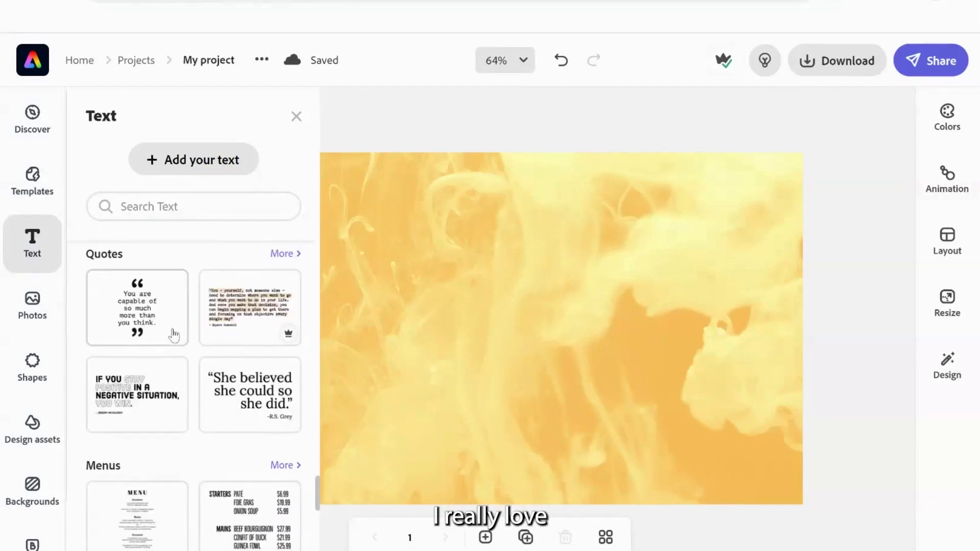
pyautogui.scroll(-3, 174, 334)
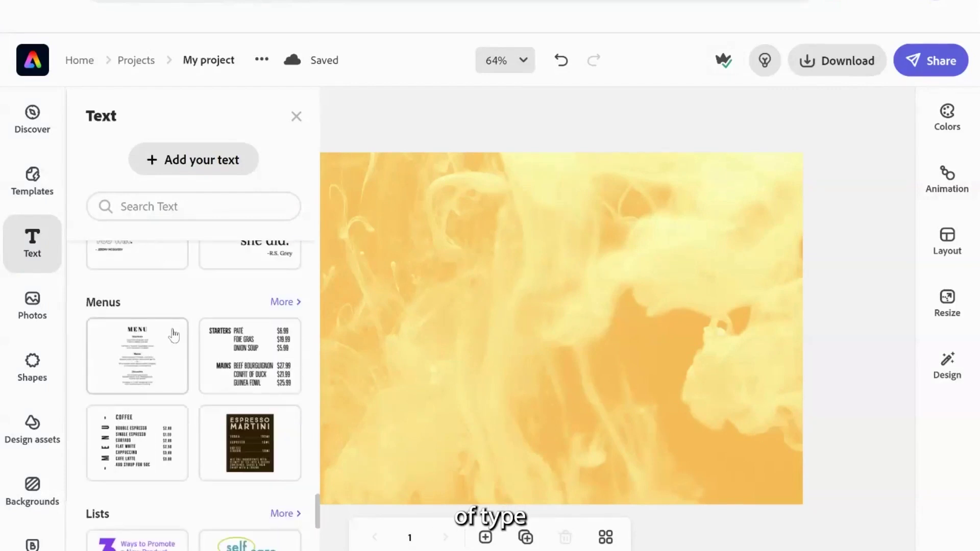
pyautogui.scroll(-7, 173, 335)
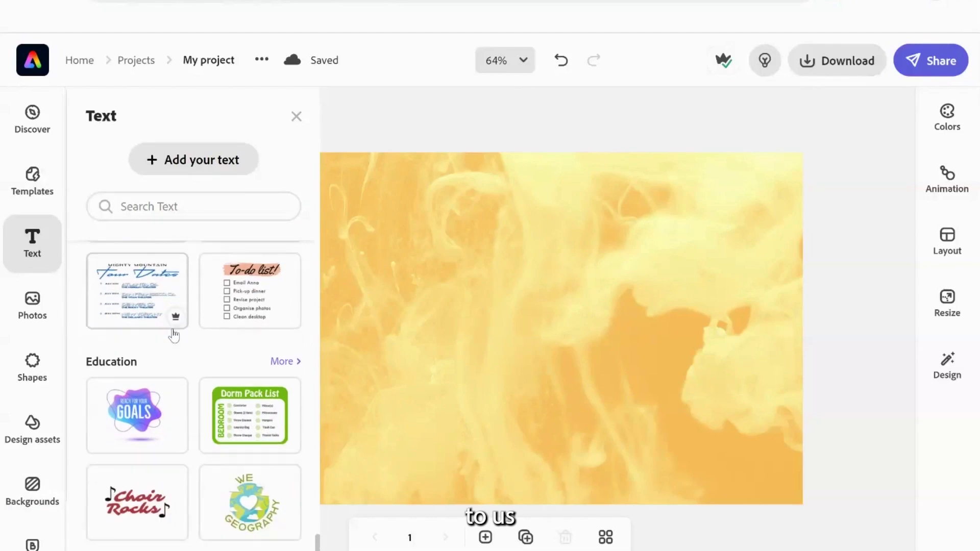
pyautogui.scroll(8, 173, 334)
pyautogui.scroll(-1, 173, 334)
pyautogui.scroll(-7, 174, 335)
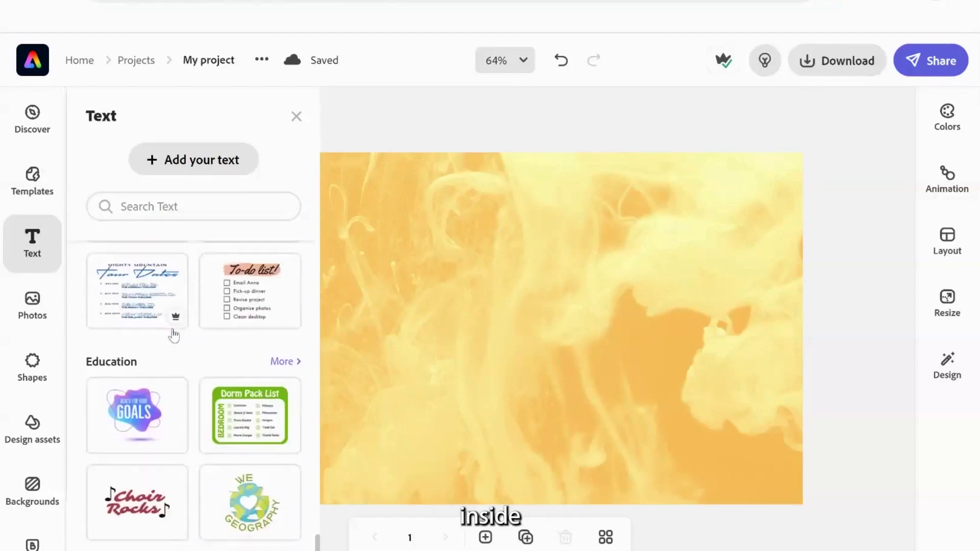
pyautogui.scroll(12, 173, 334)
pyautogui.scroll(5, 173, 335)
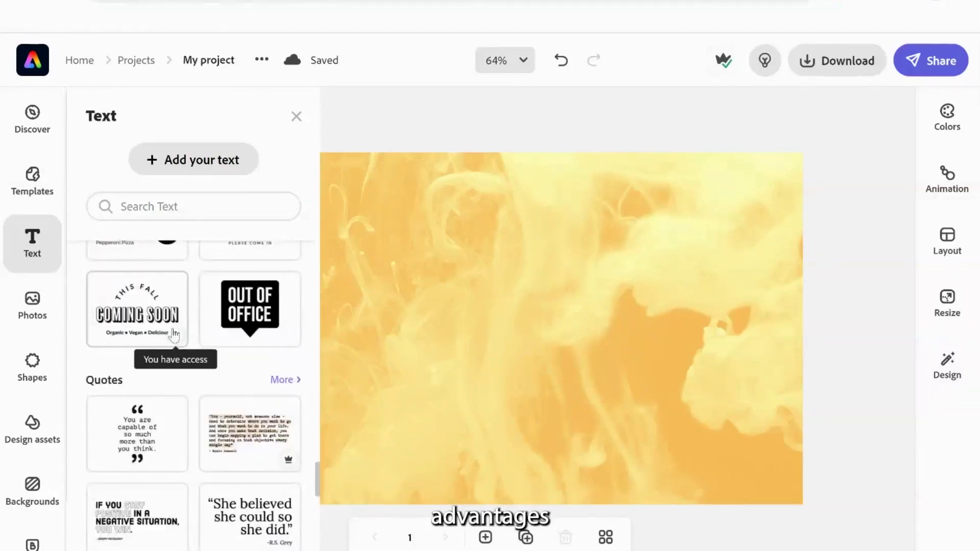
pyautogui.scroll(2, 174, 336)
pyautogui.scroll(3, 174, 334)
pyautogui.scroll(3, 173, 335)
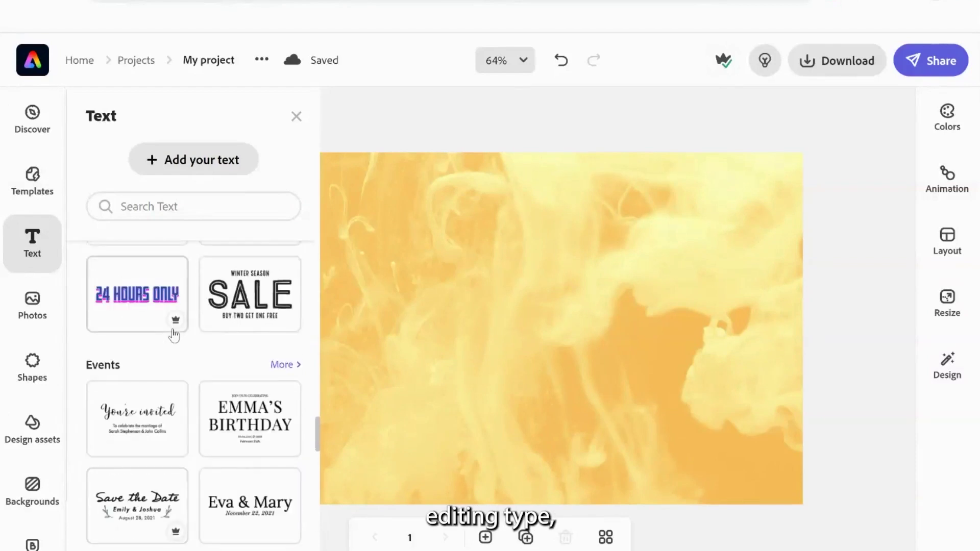
pyautogui.scroll(2, 173, 335)
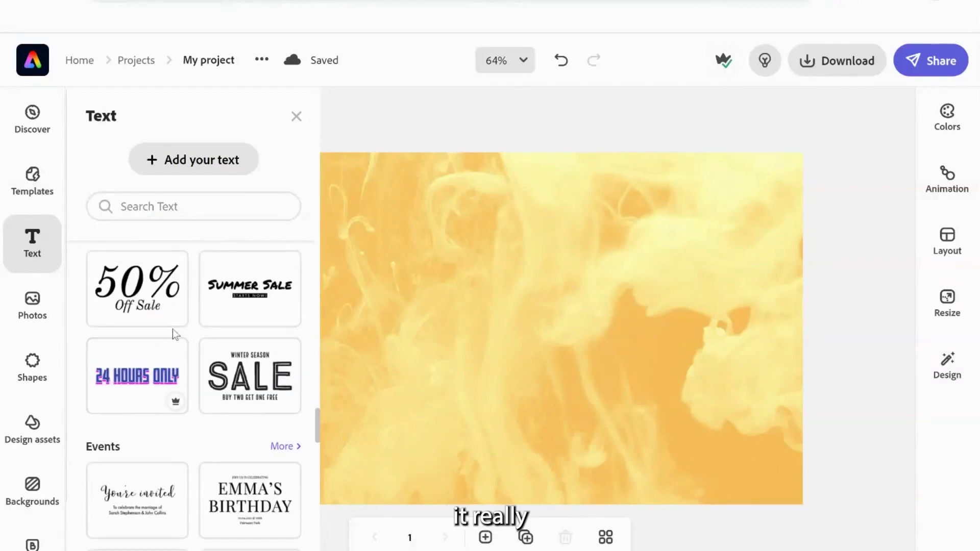
pyautogui.scroll(6, 173, 331)
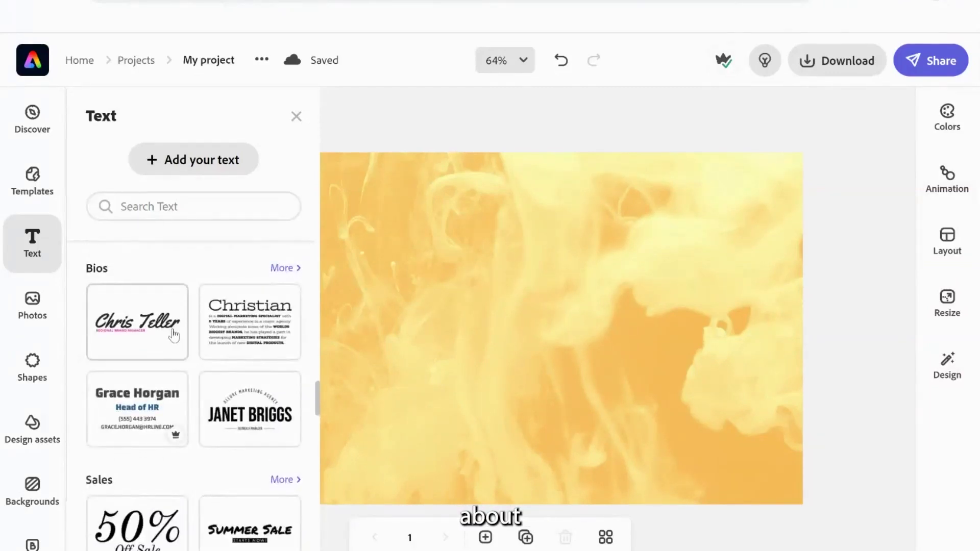
pyautogui.click(240, 403)
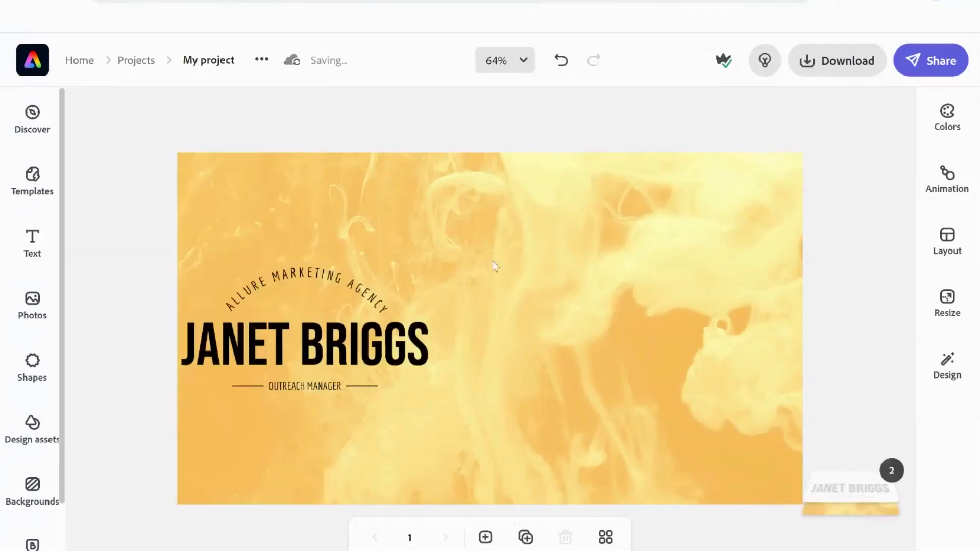
# Step: Enlarge the bio title group by its corner handle and align it to the page's centre guides
pyautogui.click(411, 347)
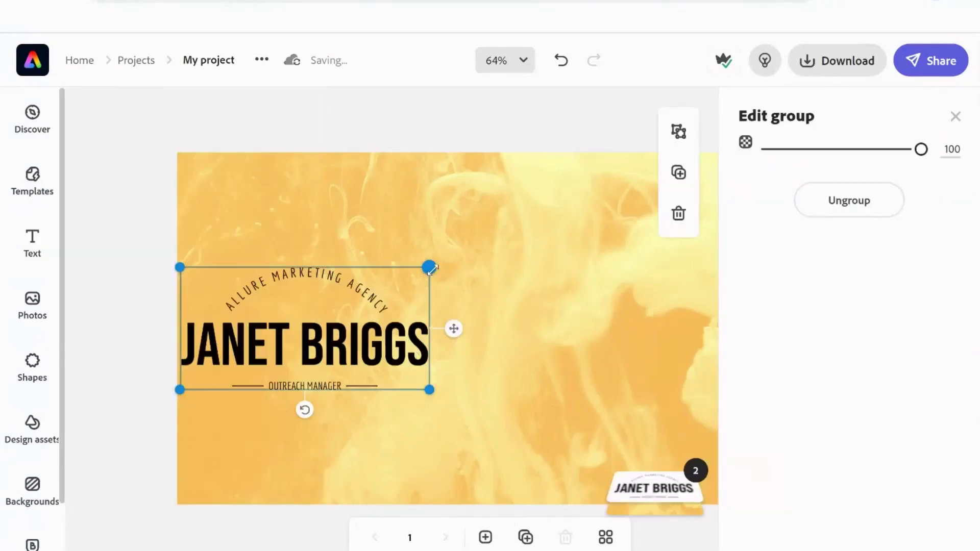
pyautogui.moveTo(431, 269); pyautogui.dragTo(571, 197)
pyautogui.moveTo(449, 323); pyautogui.dragTo(516, 351)
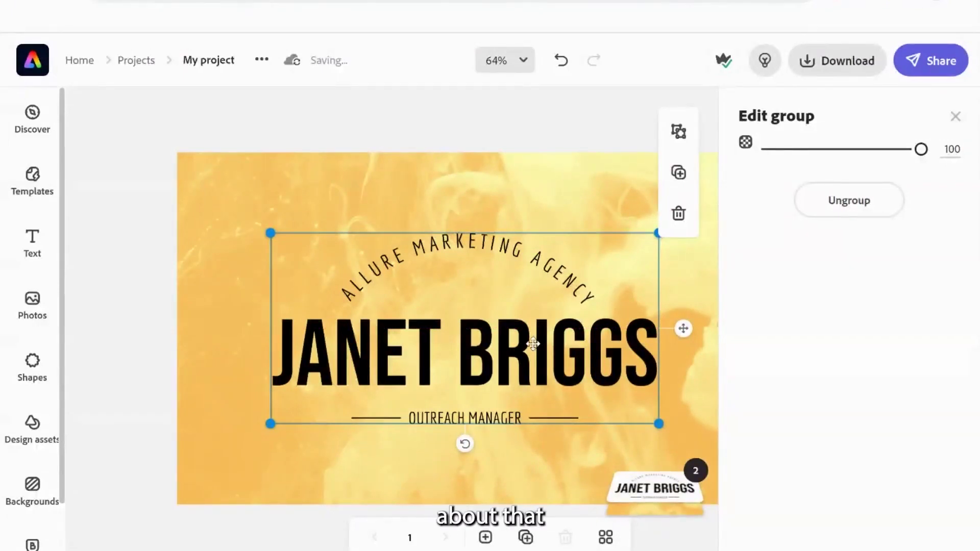
pyautogui.click(532, 343)
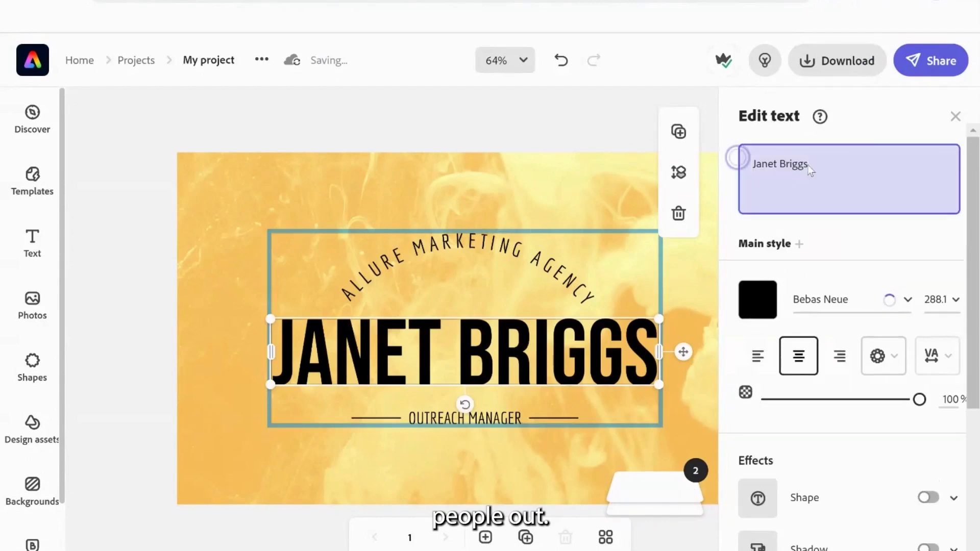
pyautogui.click(505, 147)
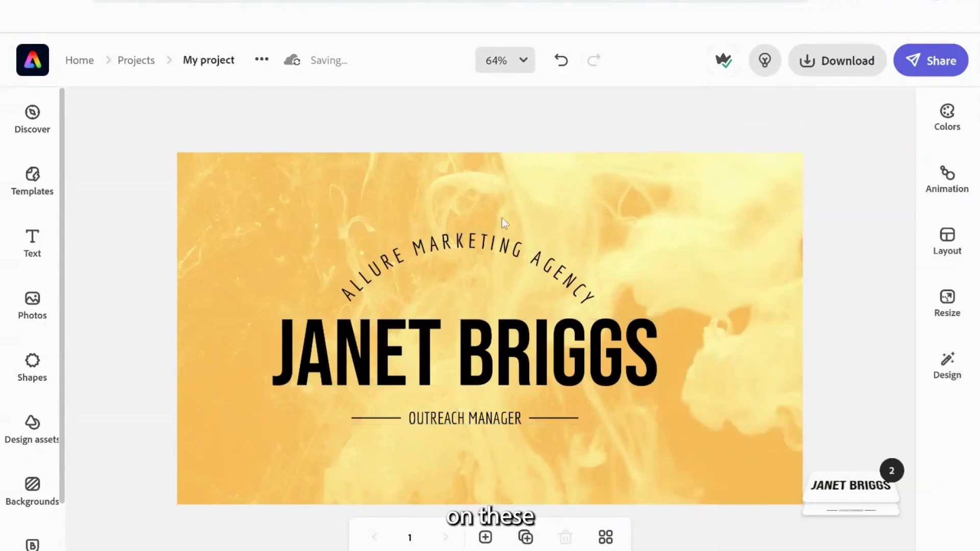
pyautogui.click(492, 341)
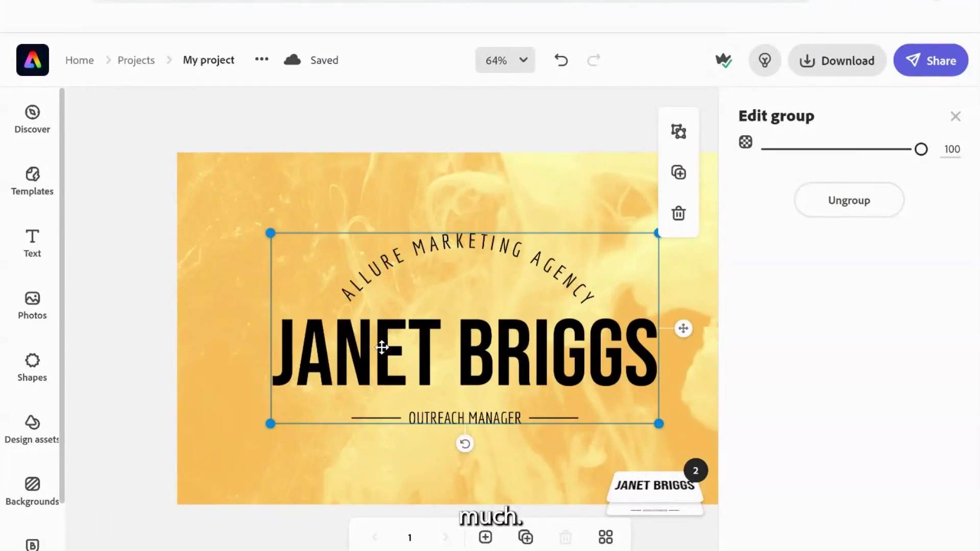
pyautogui.click(494, 133)
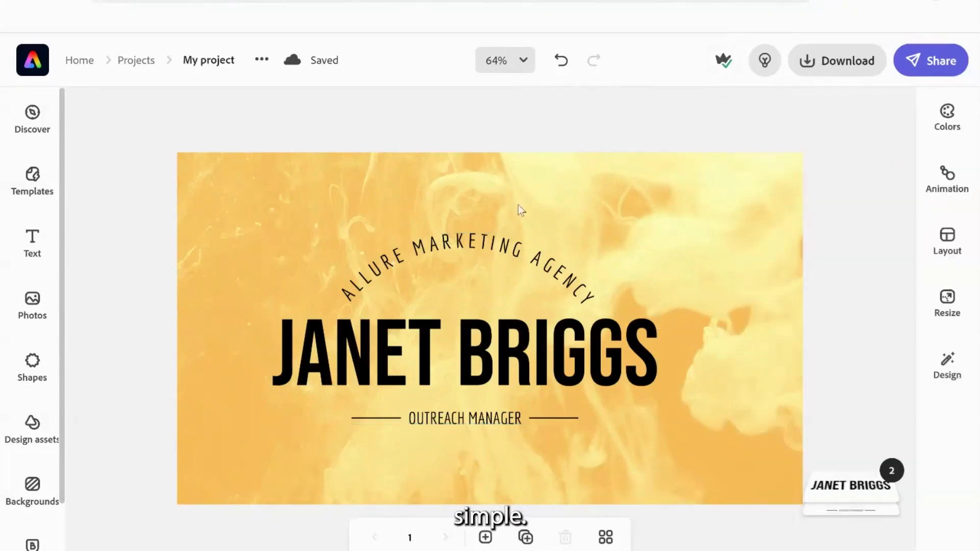
pyautogui.moveTo(496, 370); pyautogui.dragTo(519, 366)
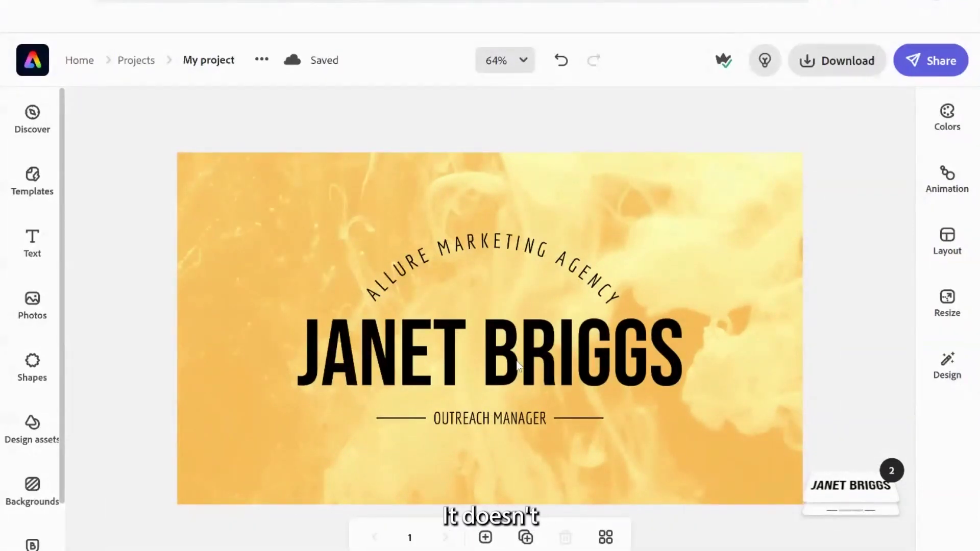
# Step: Download the title card as a PNG, return home, and switch to the Premiere Rush project
pyautogui.click(843, 59)
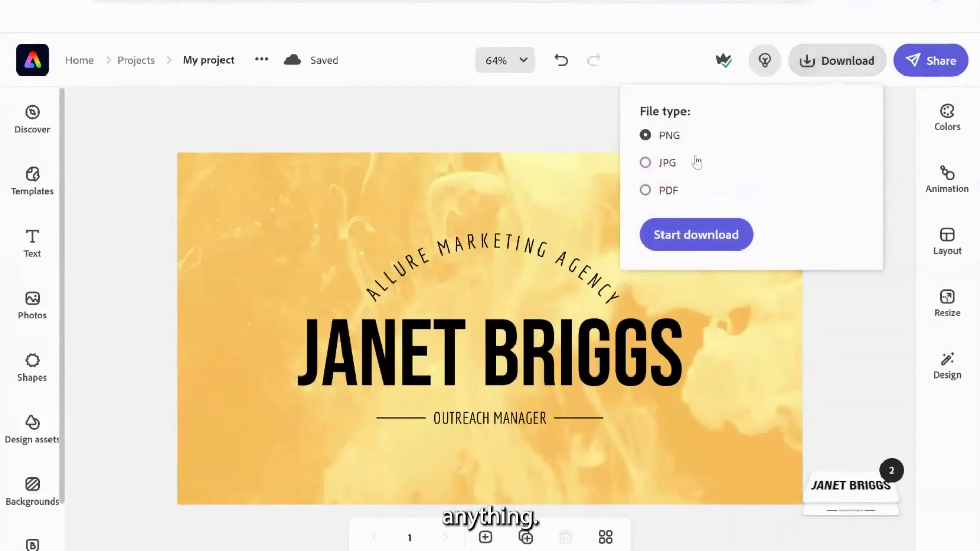
pyautogui.click(693, 234)
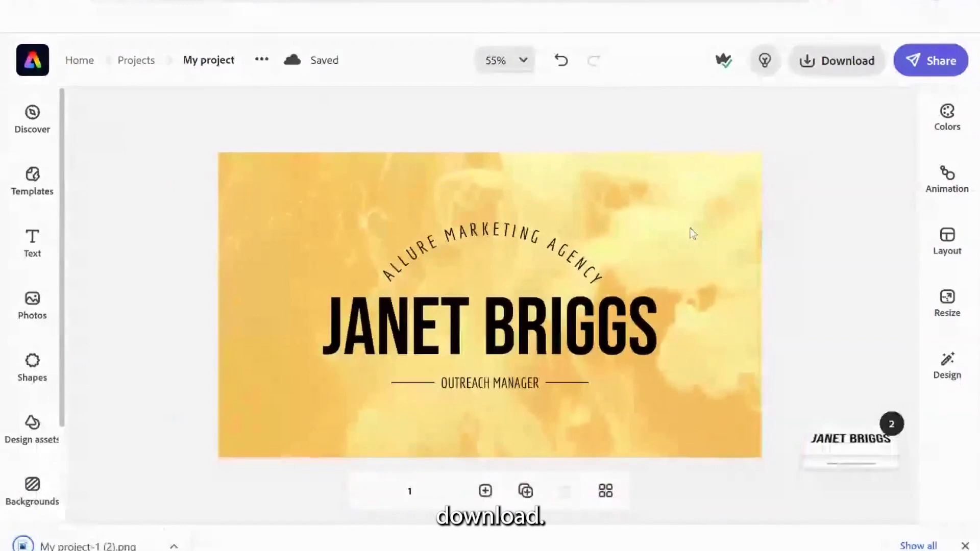
pyautogui.click(39, 61)
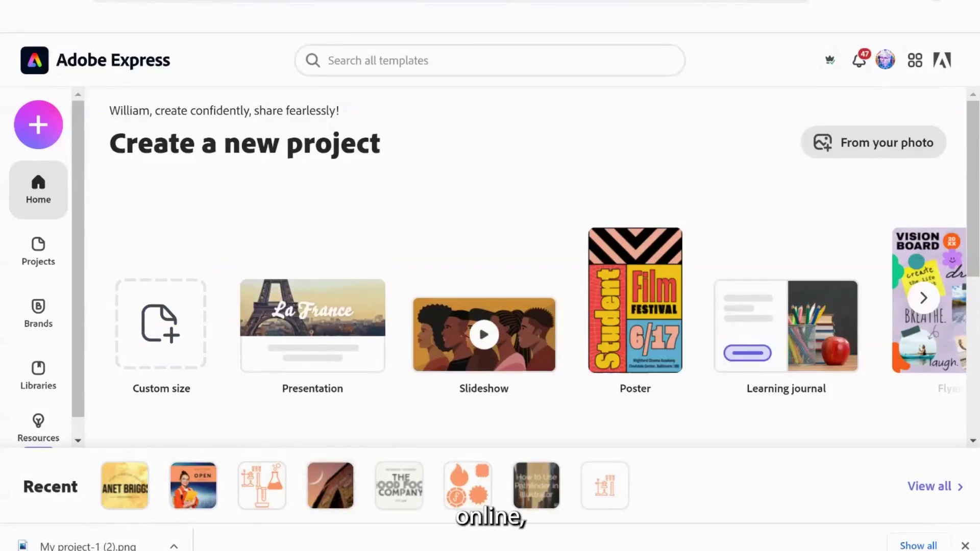
pyautogui.moveTo(345, 550)
pyautogui.click(345, 505)
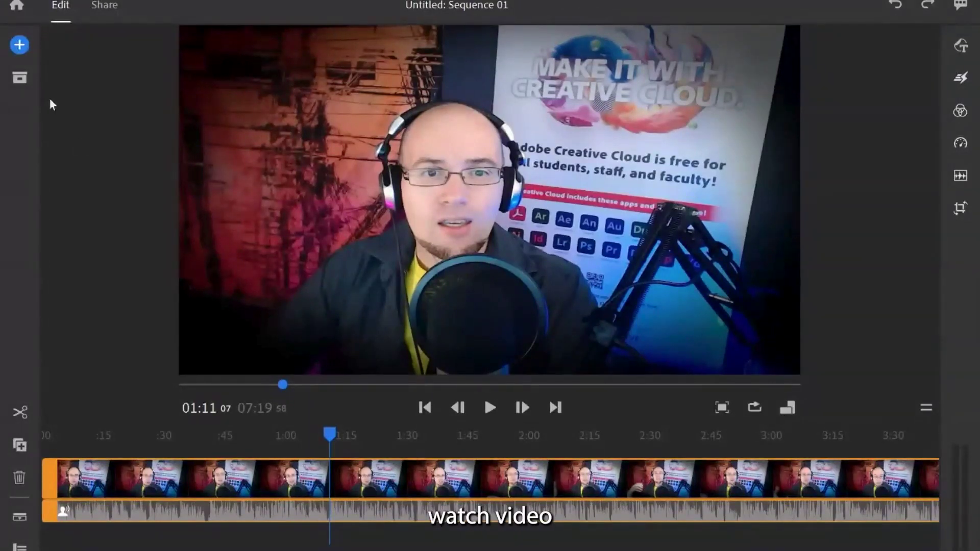
# Step: Add the My project-1 (2) image from Downloads above the video and scrub the playhead around 1:05
pyautogui.click(19, 51)
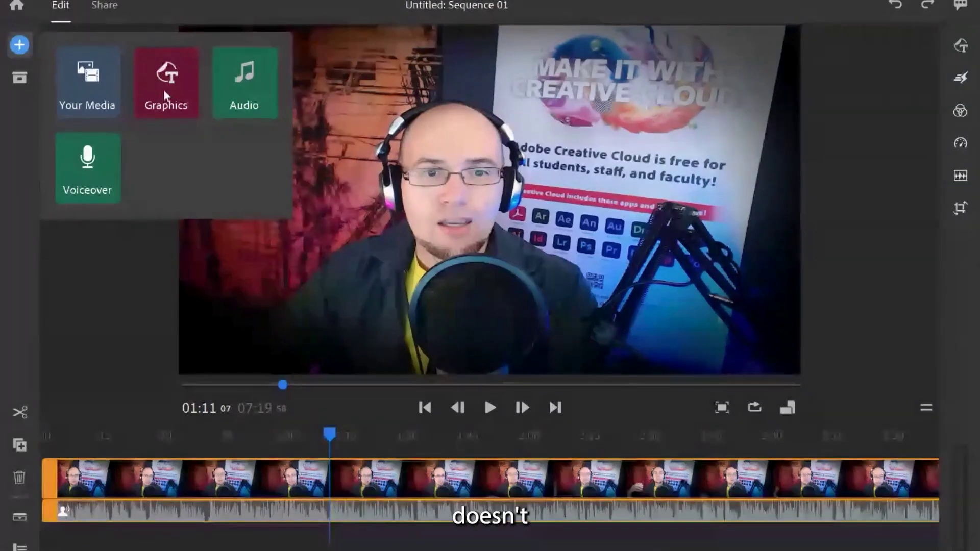
pyautogui.click(103, 90)
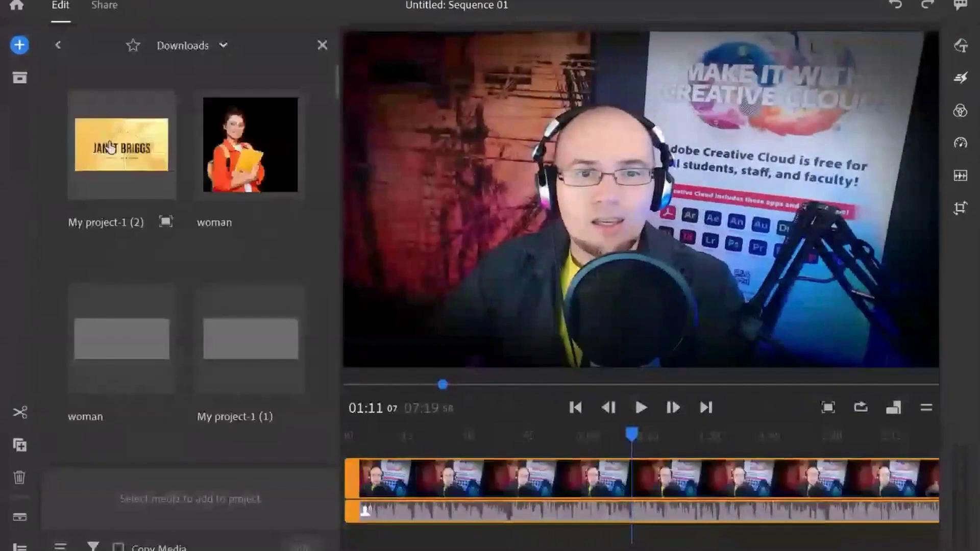
pyautogui.click(111, 149)
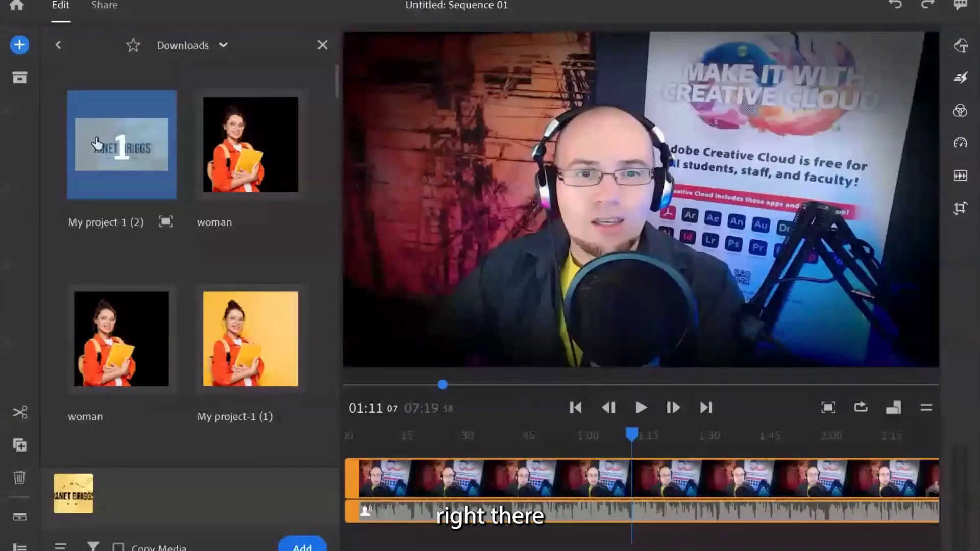
pyautogui.scroll(-2, 380, 449)
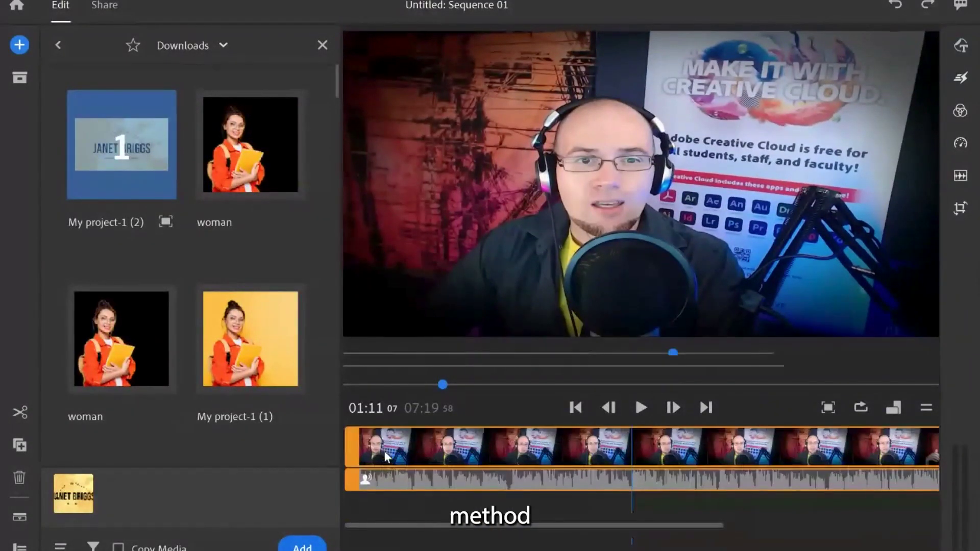
pyautogui.scroll(2, 384, 452)
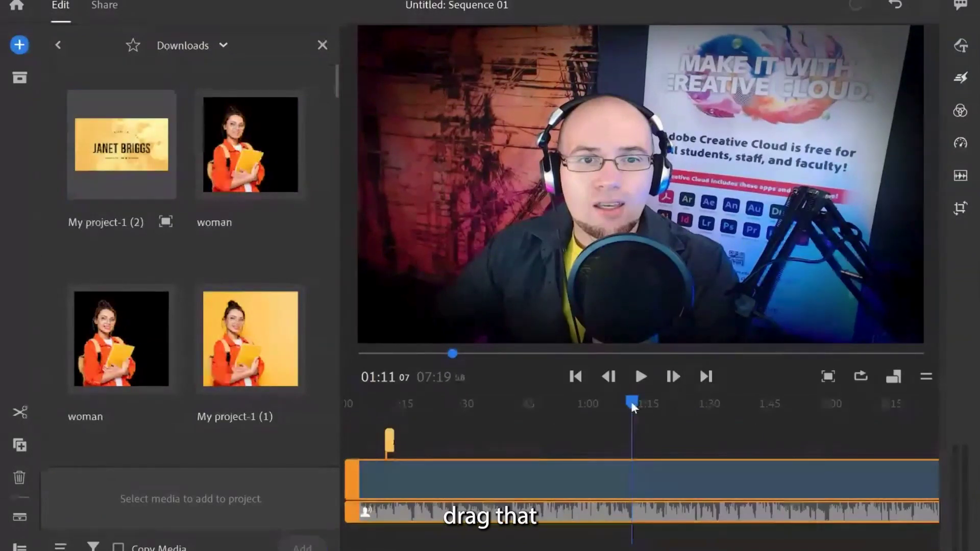
pyautogui.moveTo(632, 405); pyautogui.dragTo(611, 406)
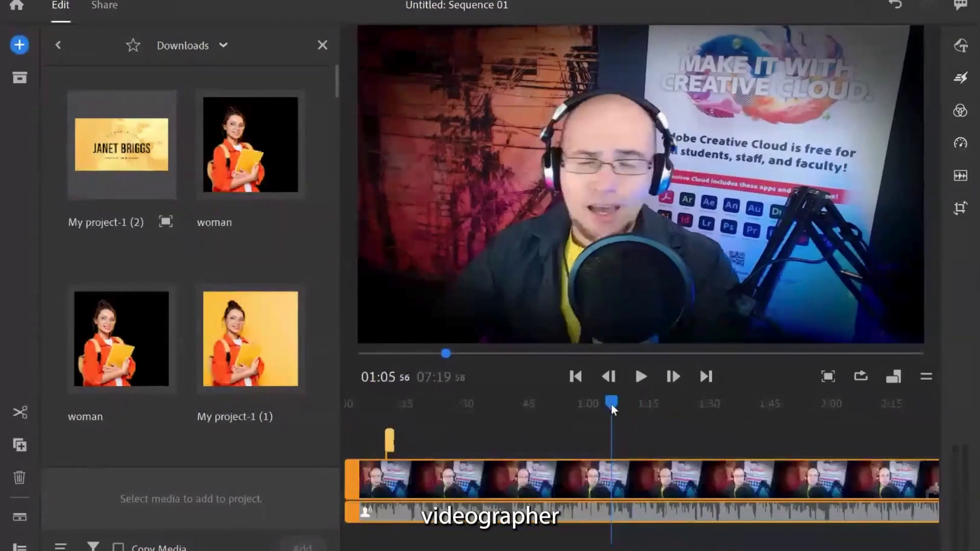
pyautogui.moveTo(611, 403); pyautogui.dragTo(387, 413)
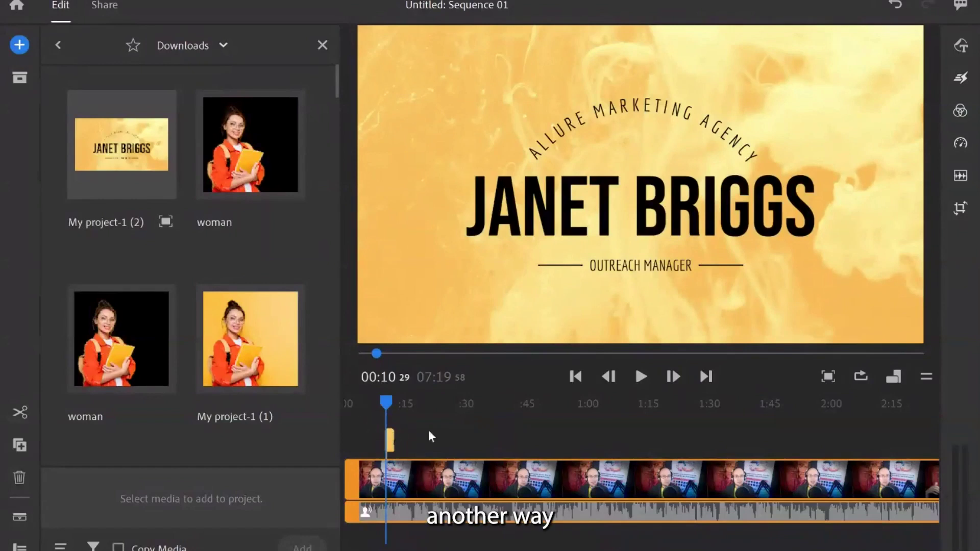
# Step: Move the title clip onto the main video track and scrub to where the name card appears
pyautogui.click(387, 446)
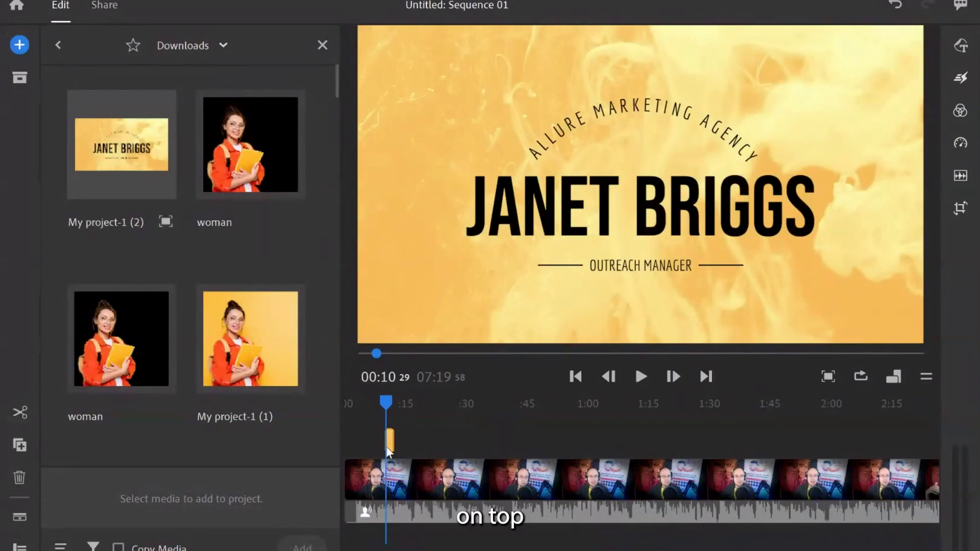
pyautogui.moveTo(386, 446); pyautogui.dragTo(339, 482)
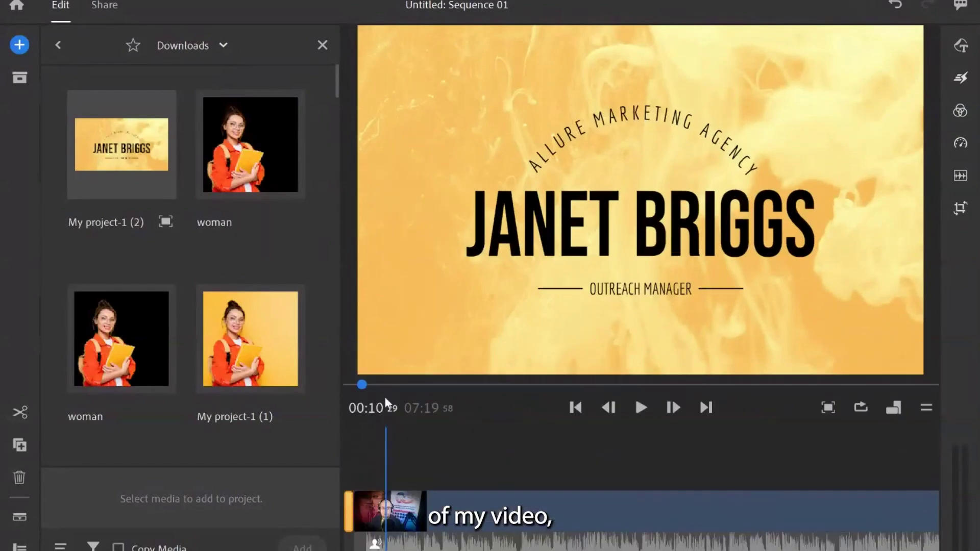
pyautogui.click(349, 435)
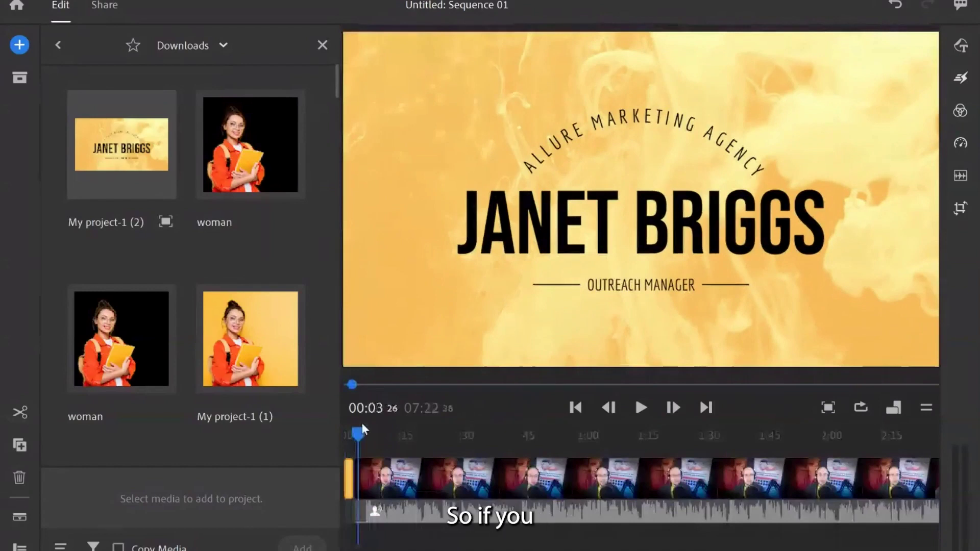
pyautogui.moveTo(363, 426); pyautogui.dragTo(372, 448)
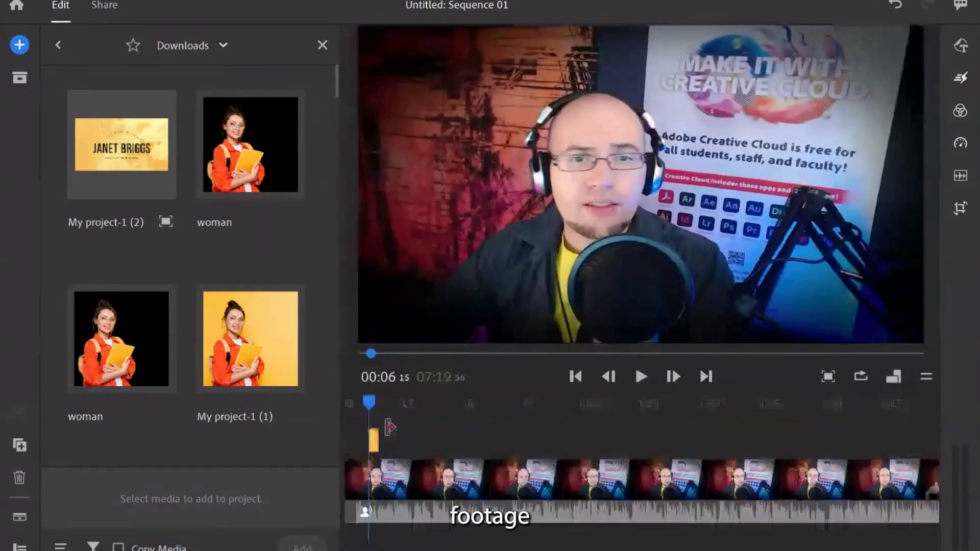
pyautogui.moveTo(373, 403); pyautogui.dragTo(374, 401)
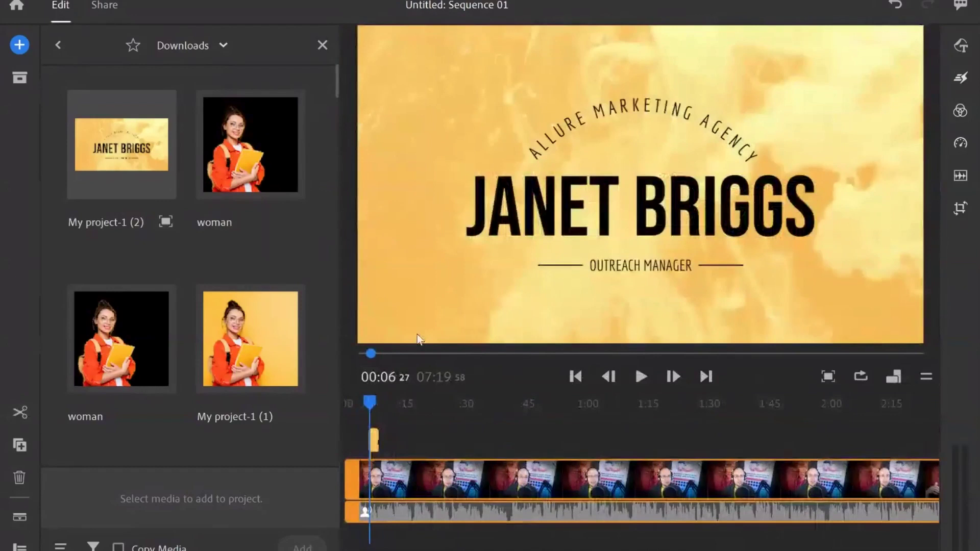
# Step: Scale the name title card down and position it in the video's top-right corner
pyautogui.click(406, 257)
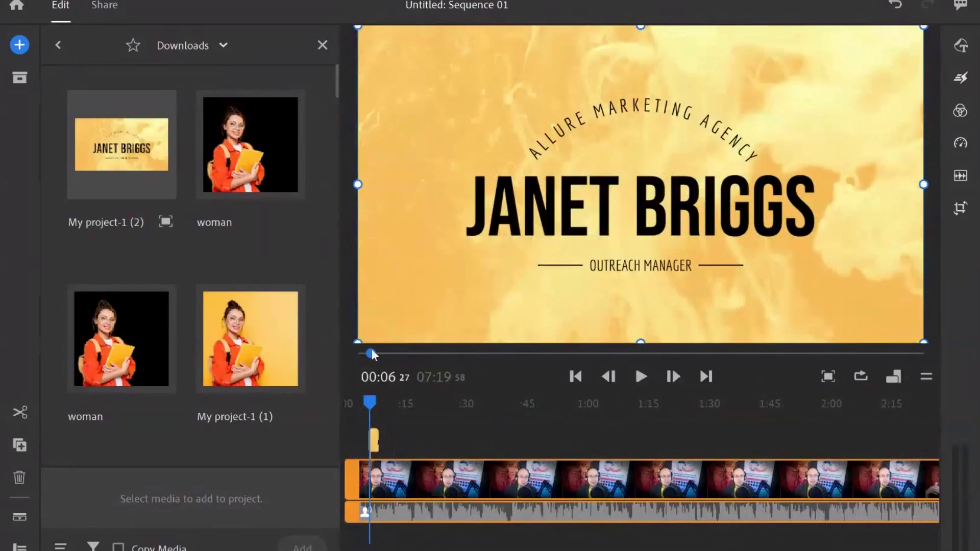
pyautogui.moveTo(359, 341); pyautogui.dragTo(475, 258)
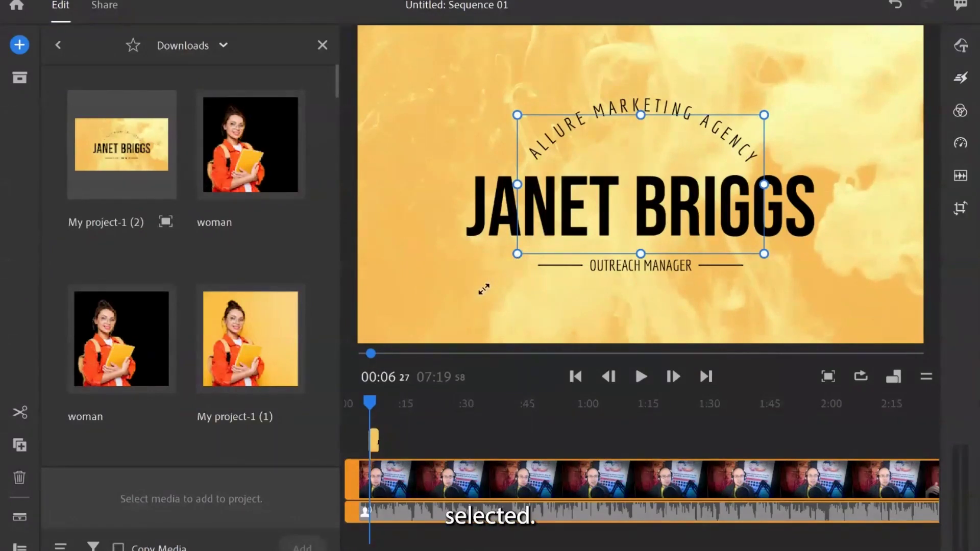
pyautogui.moveTo(483, 289); pyautogui.dragTo(409, 343)
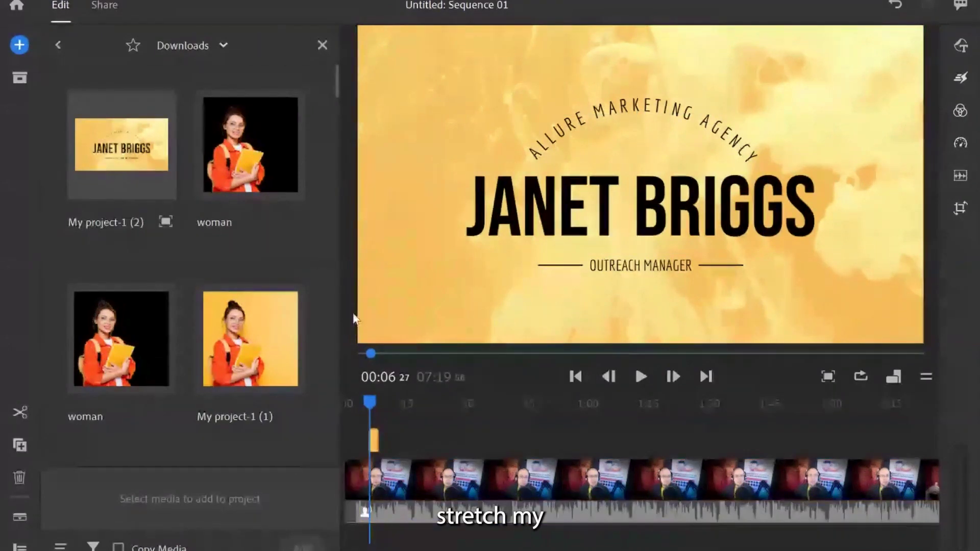
pyautogui.click(358, 322)
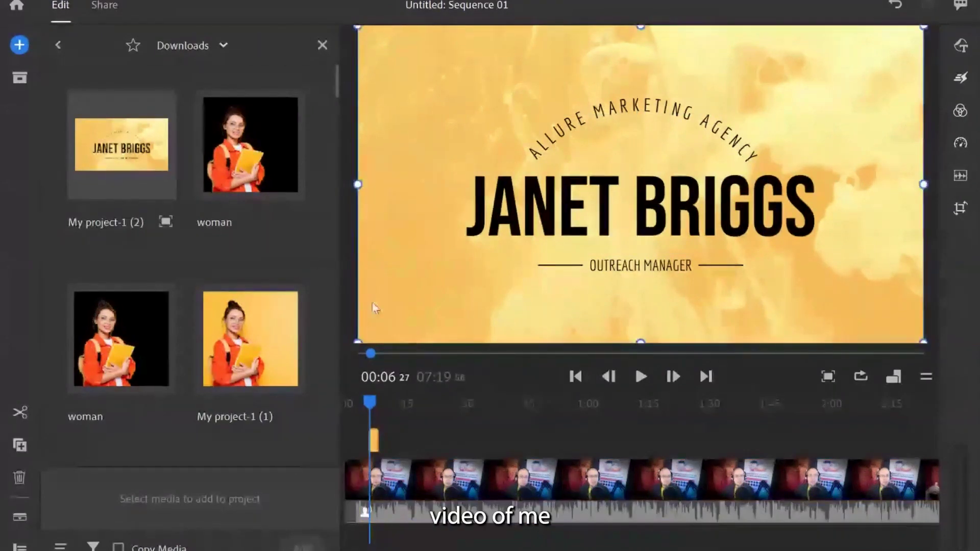
pyautogui.moveTo(360, 343); pyautogui.dragTo(517, 238)
pyautogui.moveTo(623, 222); pyautogui.dragTo(764, 127)
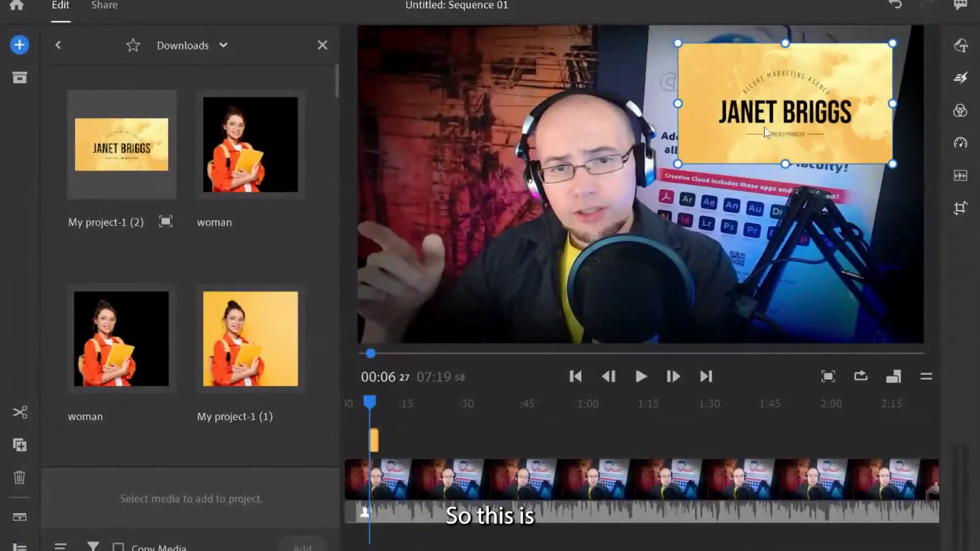
# Step: Drag the blue TITLE transition graphic from Graphics onto the timeline
pyautogui.click(19, 45)
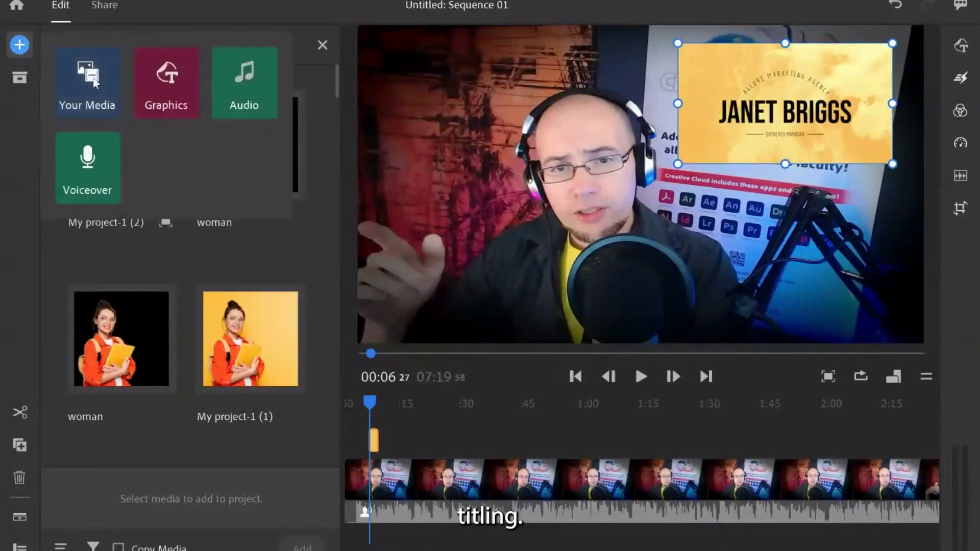
pyautogui.click(164, 84)
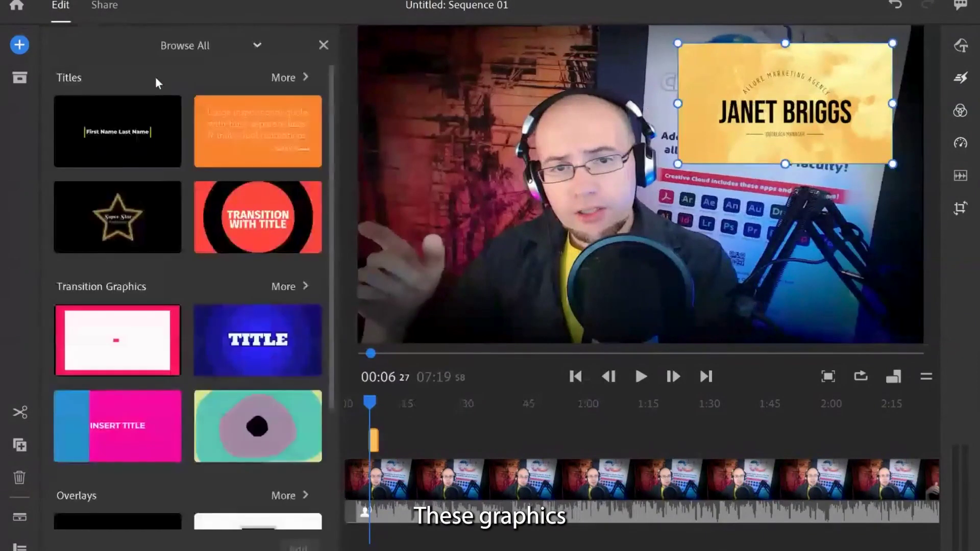
pyautogui.scroll(-3, 173, 265)
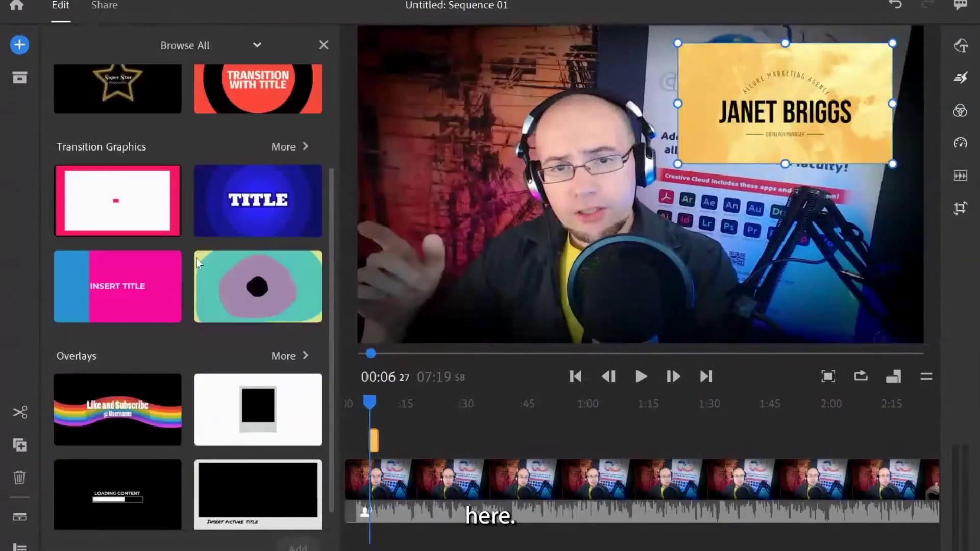
pyautogui.scroll(3, 212, 226)
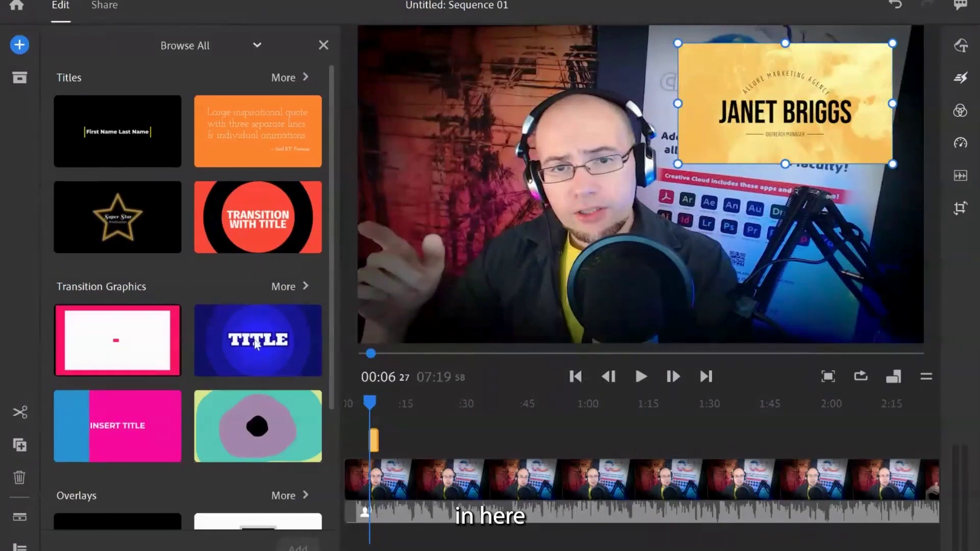
pyautogui.moveTo(257, 344); pyautogui.dragTo(456, 446)
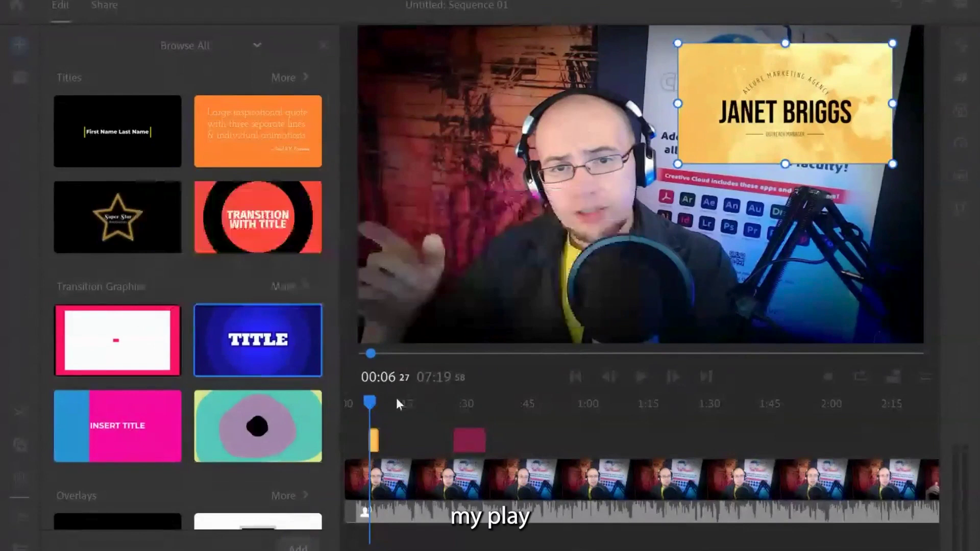
# Step: Preview the TITLE transition at 0:28, then switch to Adobe Express in the browser
pyautogui.moveTo(397, 401); pyautogui.dragTo(460, 392)
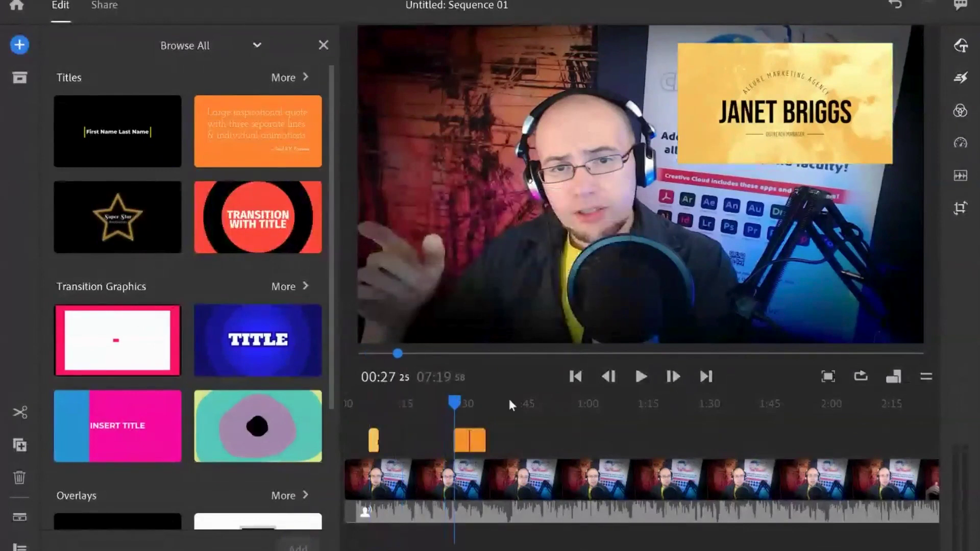
pyautogui.click(642, 377)
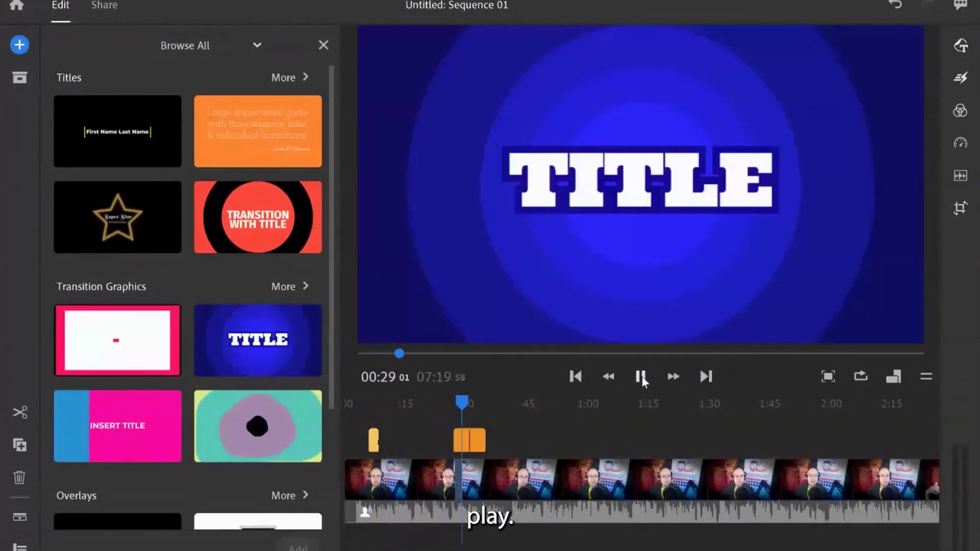
pyautogui.click(642, 375)
pyautogui.moveTo(462, 400); pyautogui.dragTo(454, 406)
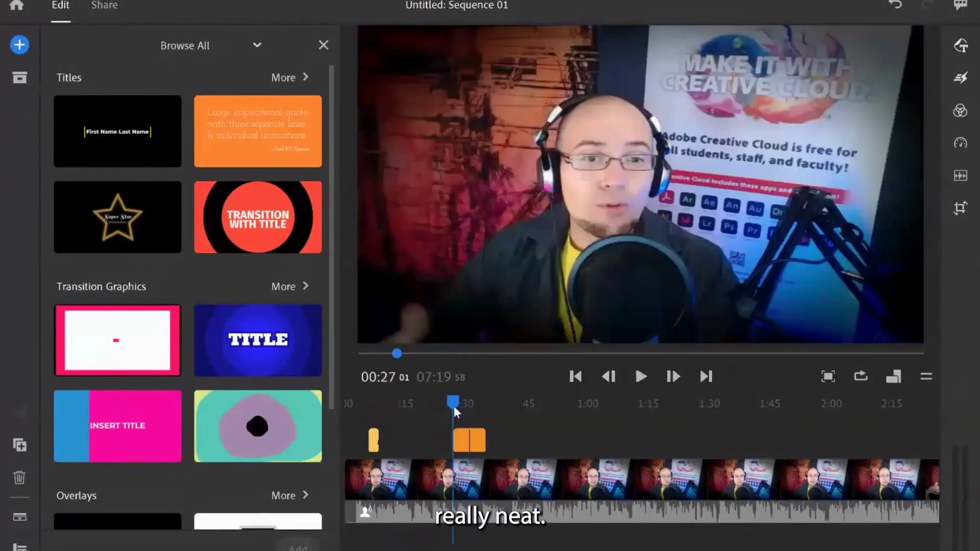
pyautogui.click(454, 406)
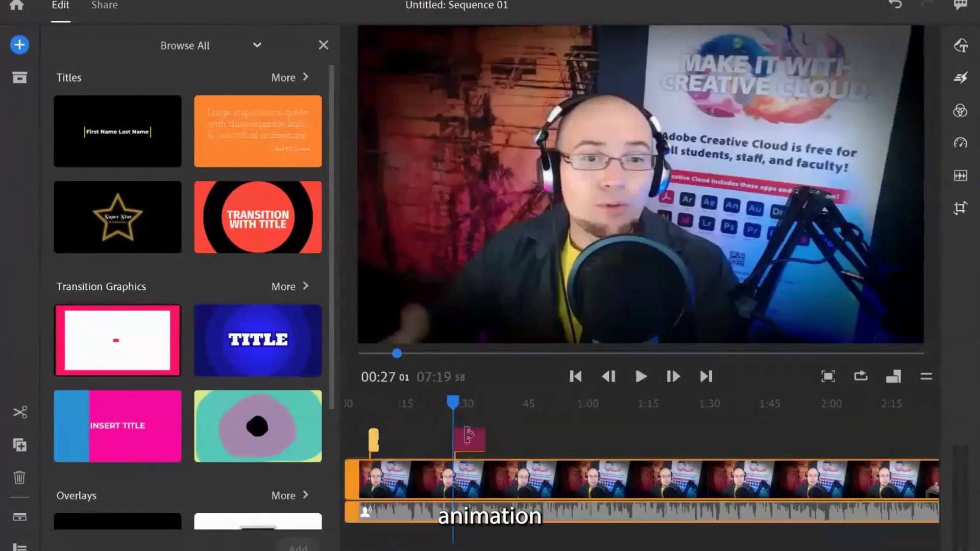
pyautogui.click(374, 403)
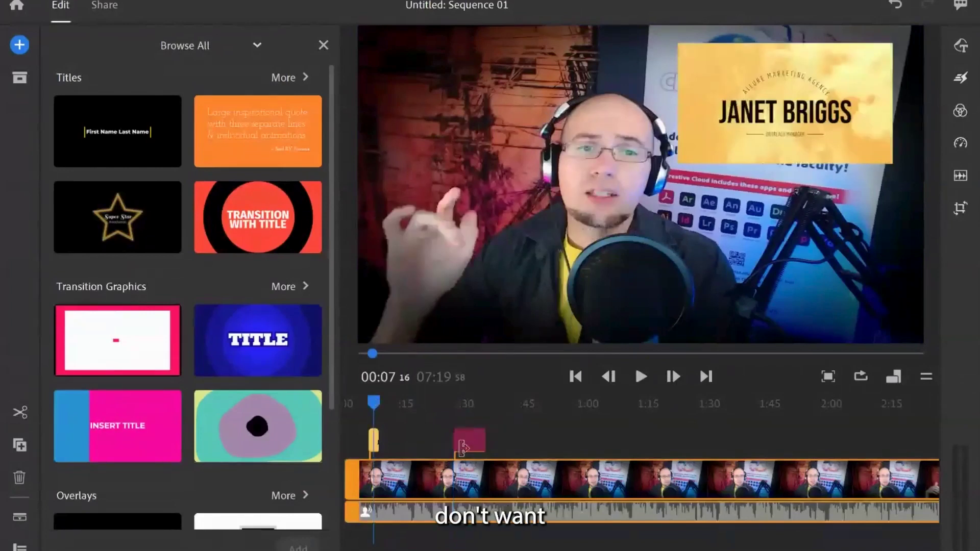
pyautogui.click(460, 404)
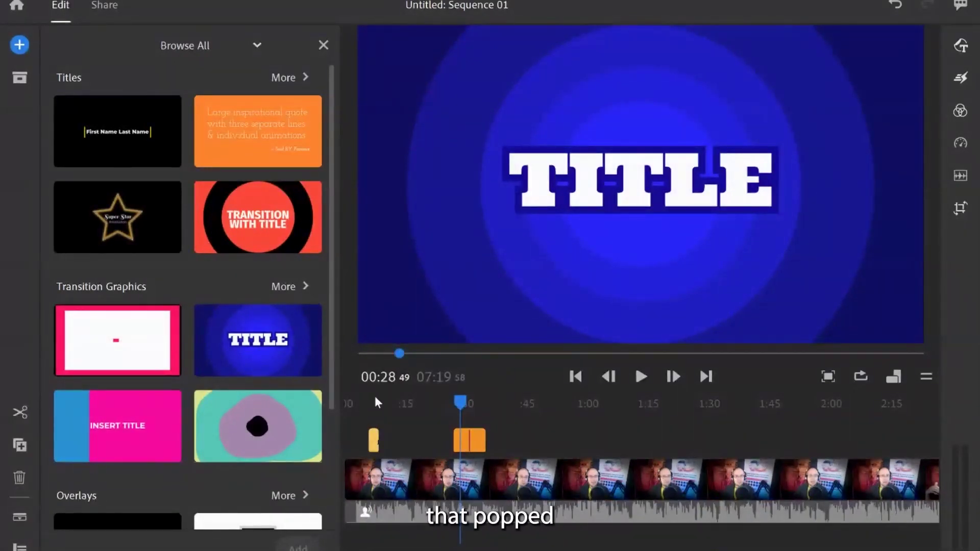
pyautogui.moveTo(462, 405); pyautogui.dragTo(500, 403)
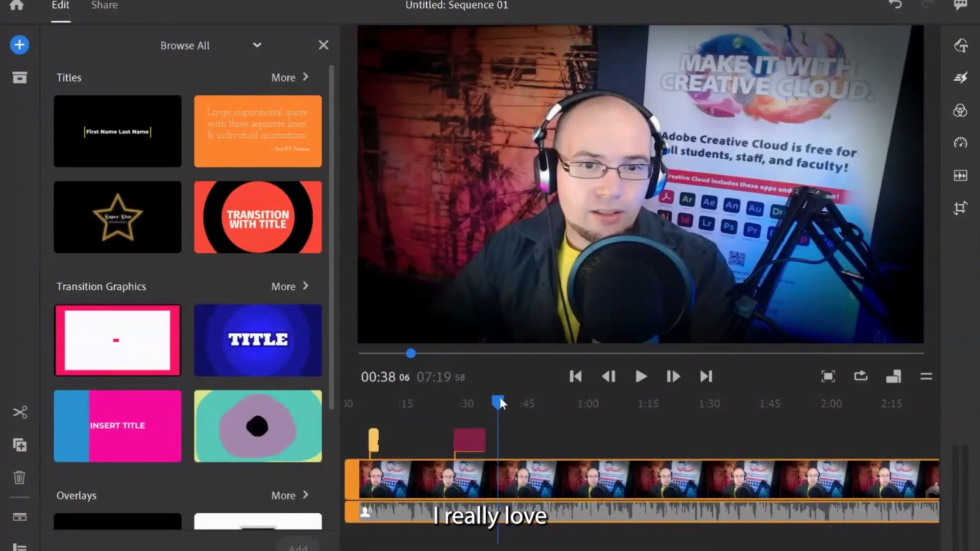
pyautogui.moveTo(498, 399); pyautogui.dragTo(375, 410)
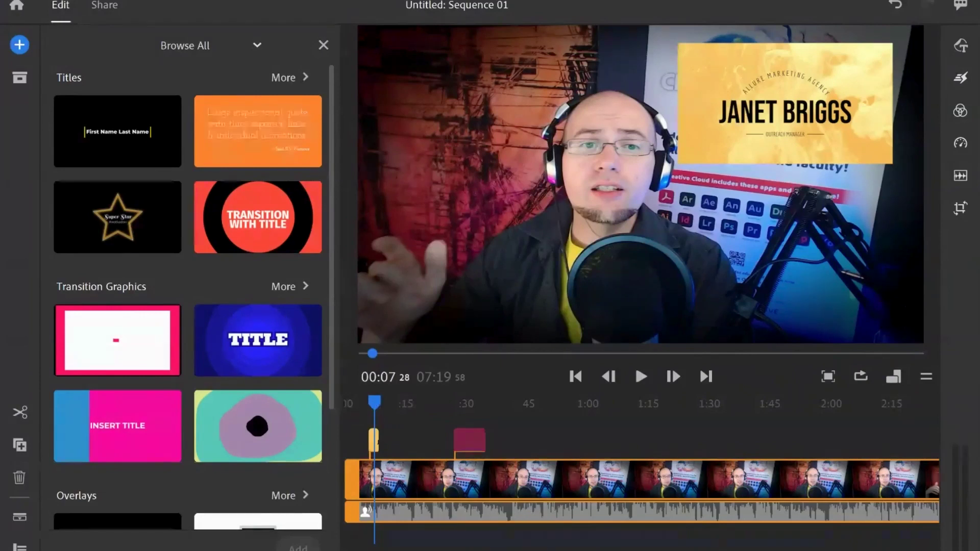
pyautogui.click(115, 449)
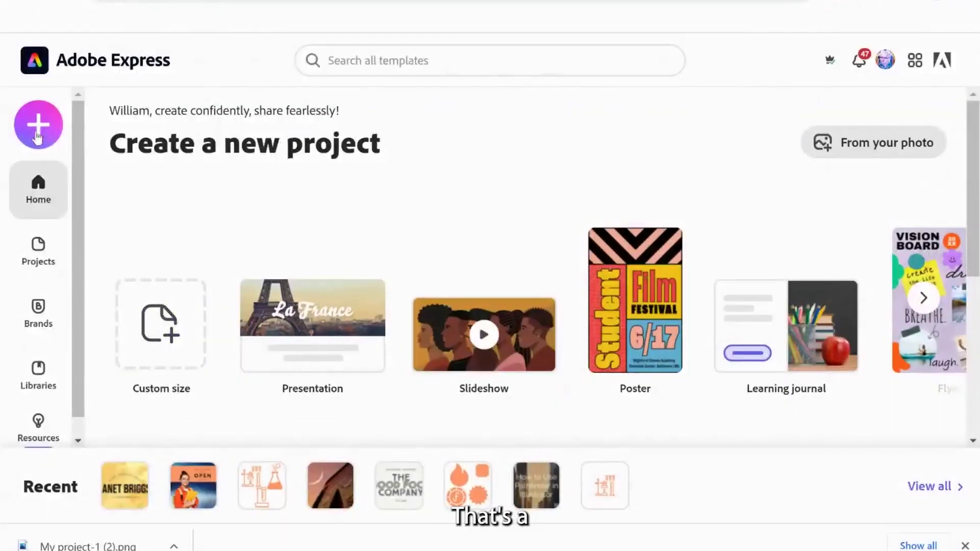
# Step: Edit the first Recent project, the yellow bio title card, from the Express home page
pyautogui.moveTo(128, 484)
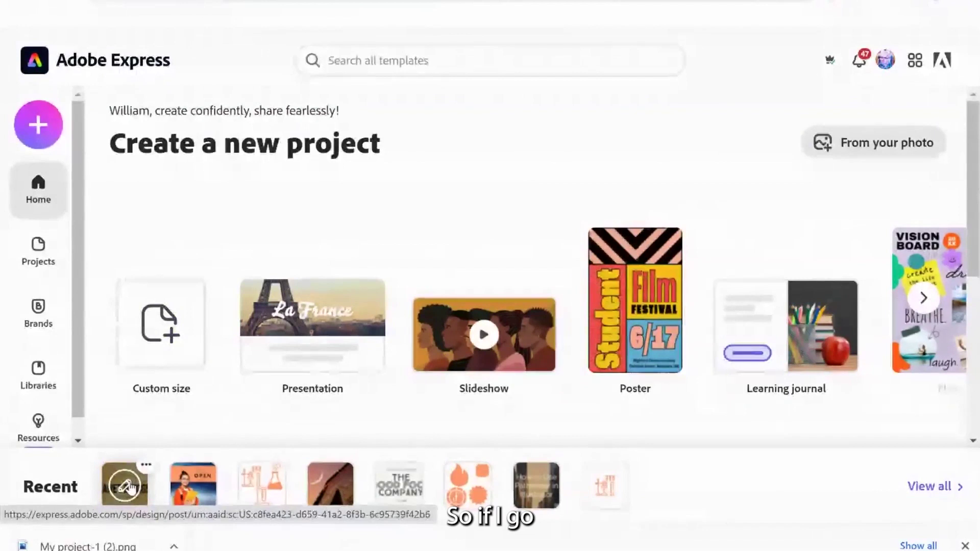
pyautogui.click(129, 486)
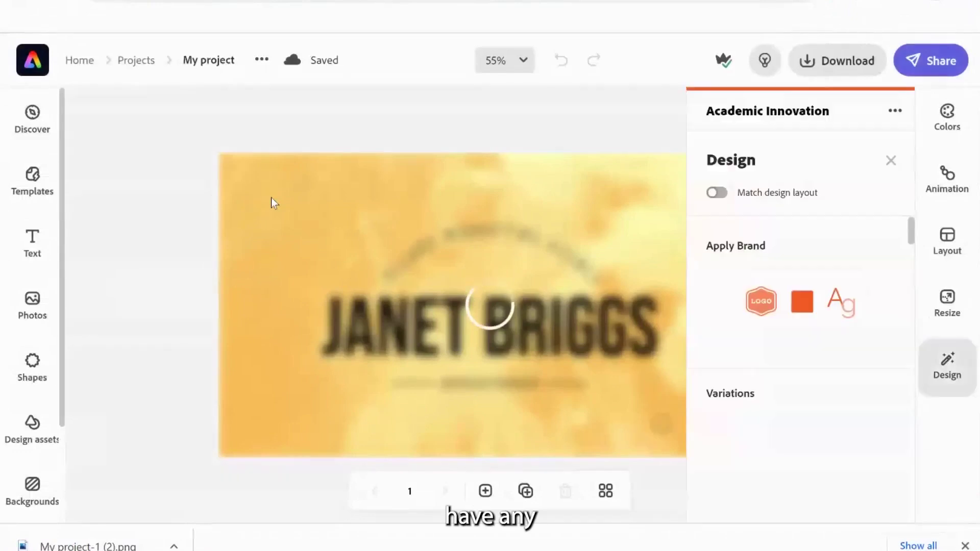
# Step: Delete the card's textured background image, leaving plain yellow, and bring up Photos
pyautogui.click(271, 198)
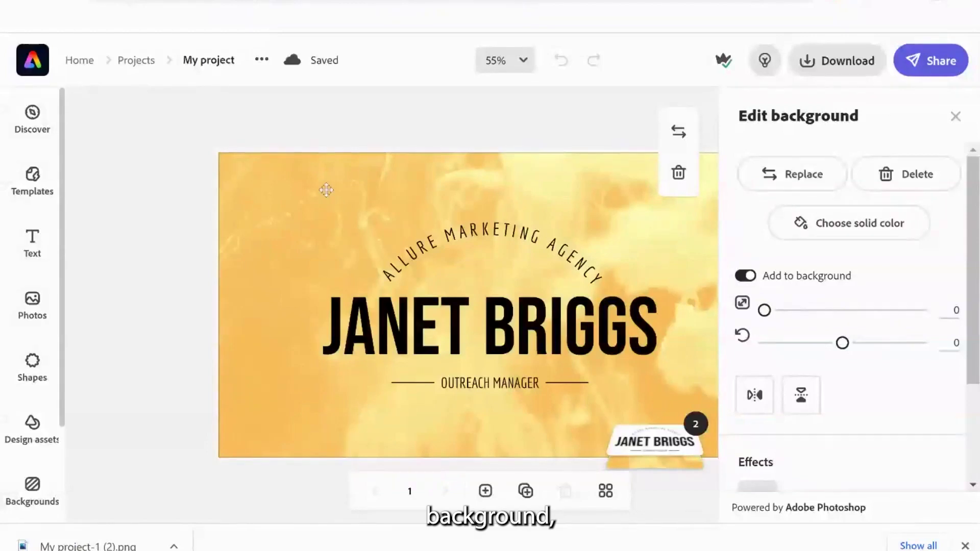
pyautogui.click(809, 185)
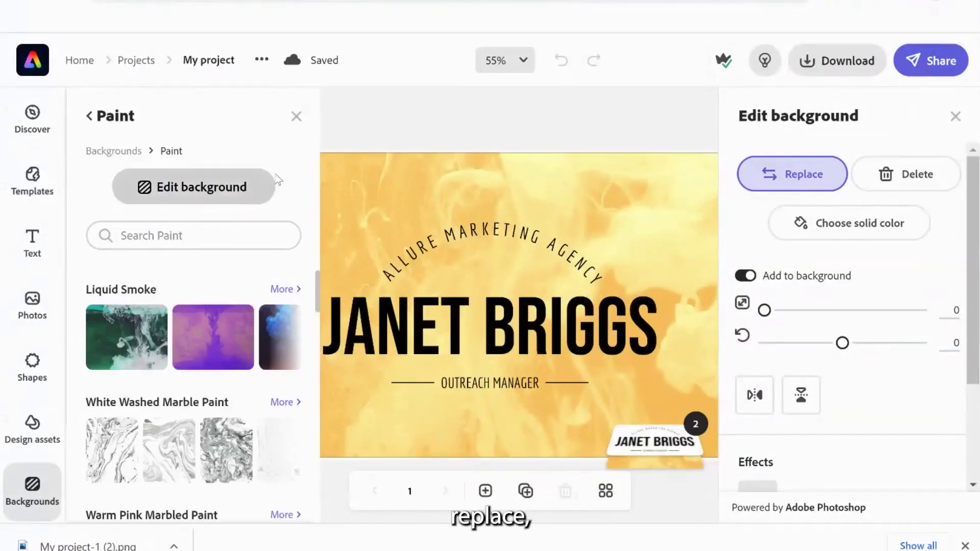
pyautogui.click(914, 174)
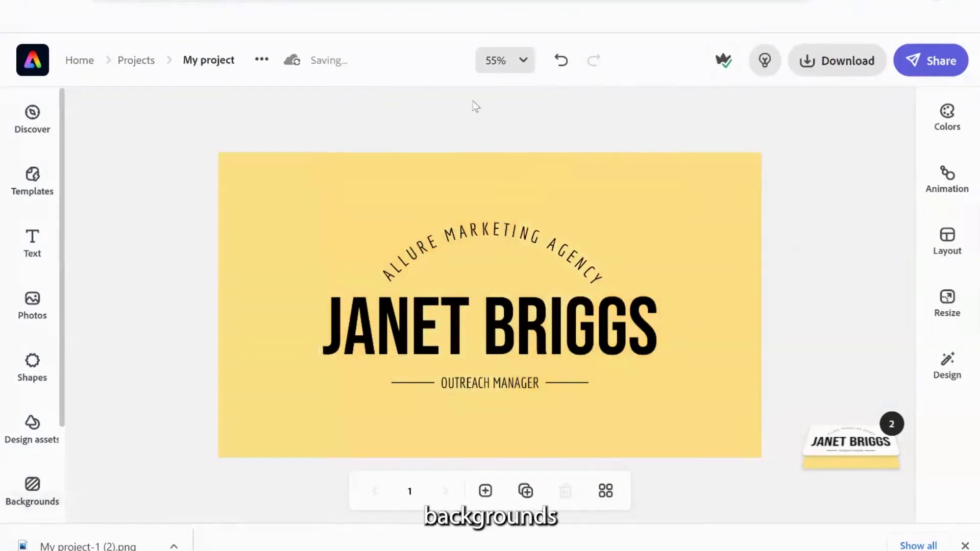
pyautogui.click(30, 294)
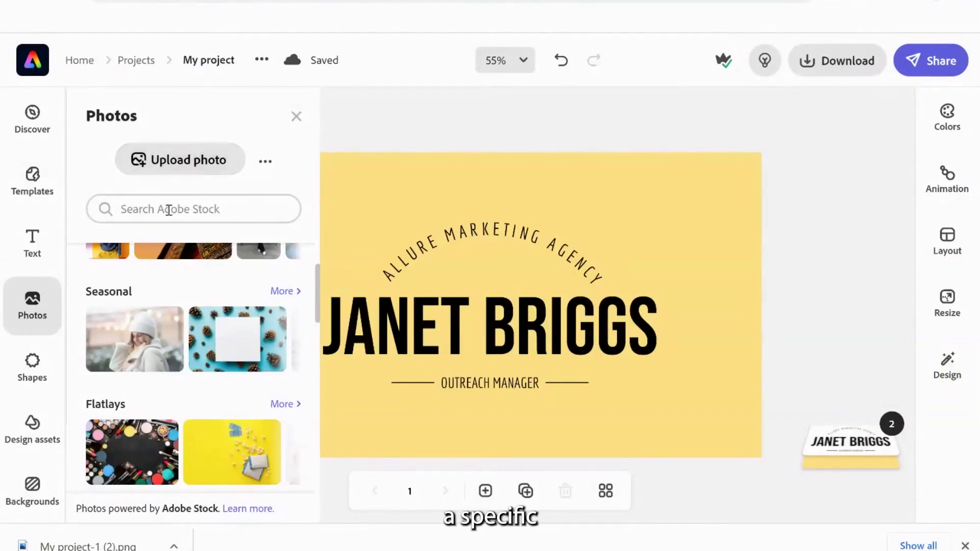
# Step: Upload the rowdy-signup mascot image, centre it on the card and enlarge it
pyautogui.click(196, 156)
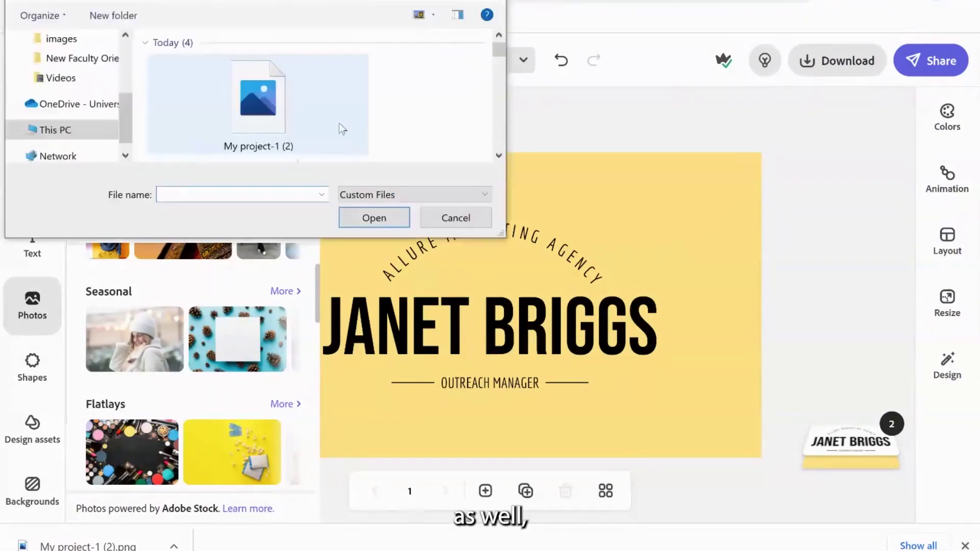
pyautogui.moveTo(496, 52)
pyautogui.mouseDown()
pyautogui.moveTo(501, 74)
pyautogui.moveTo(502, 66)
pyautogui.mouseUp()
pyautogui.click(260, 98)
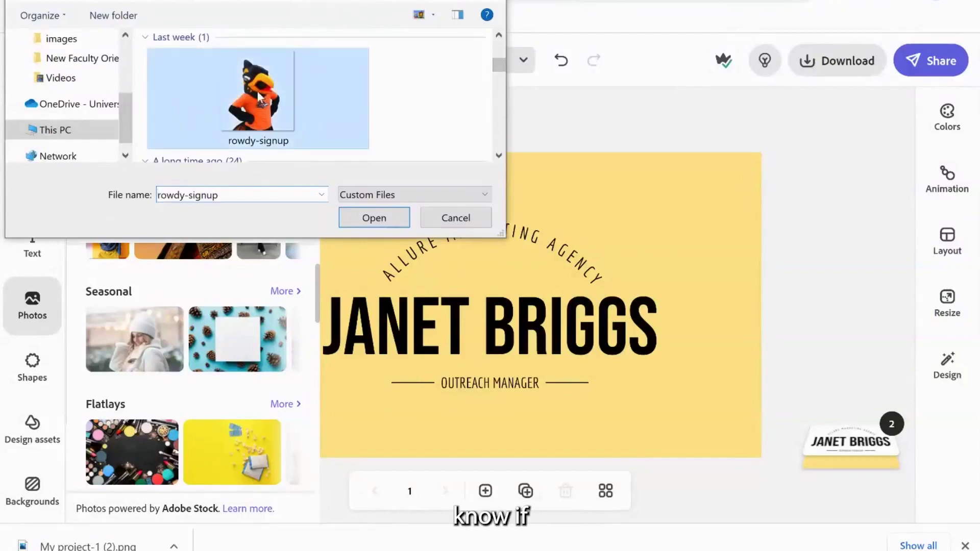
pyautogui.click(371, 218)
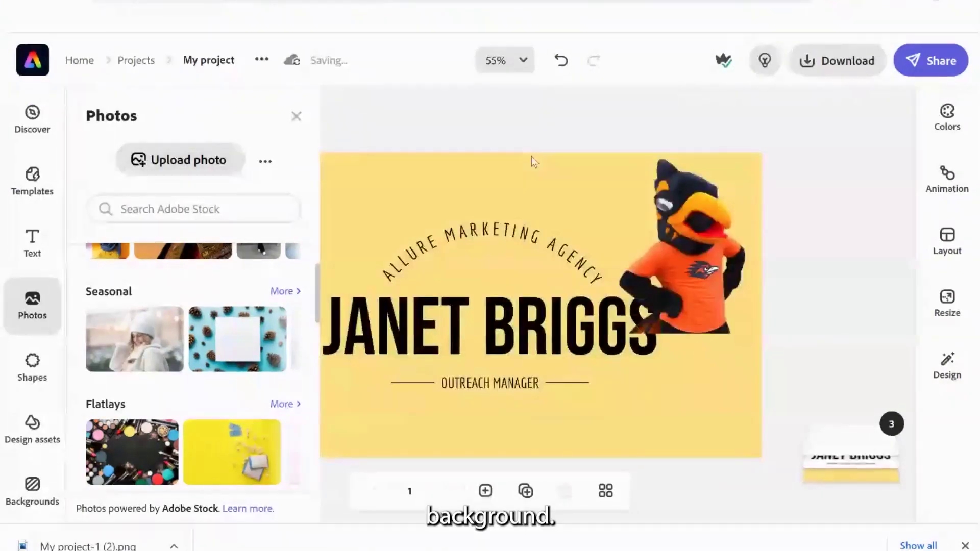
pyautogui.click(670, 249)
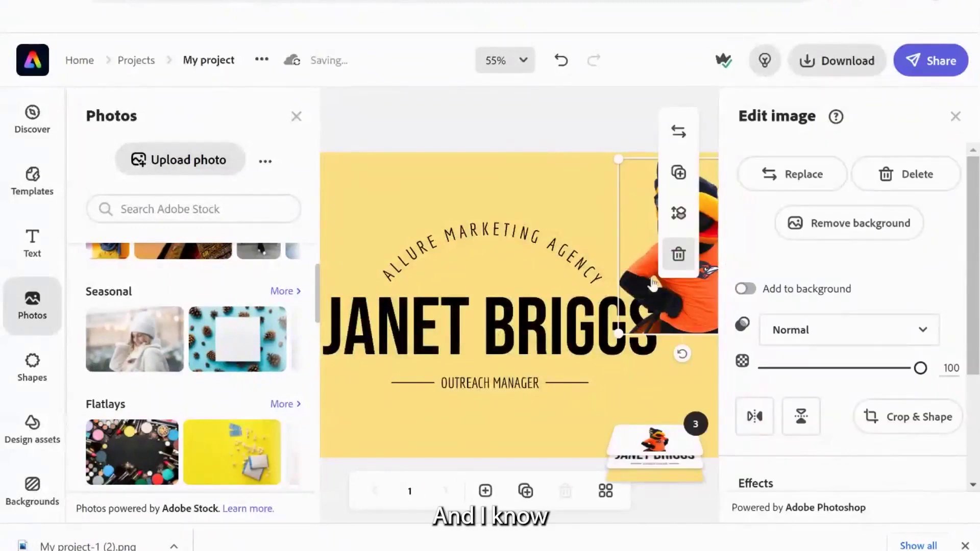
pyautogui.moveTo(647, 297); pyautogui.dragTo(312, 404)
pyautogui.moveTo(412, 284); pyautogui.dragTo(566, 160)
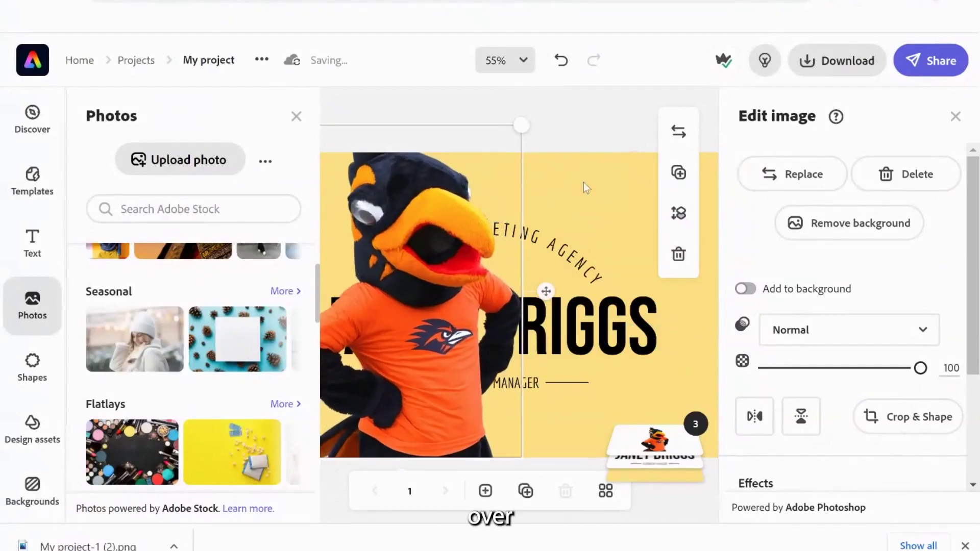
# Step: Send the mascot behind the name text, then delete it and close the photo library
pyautogui.click(635, 428)
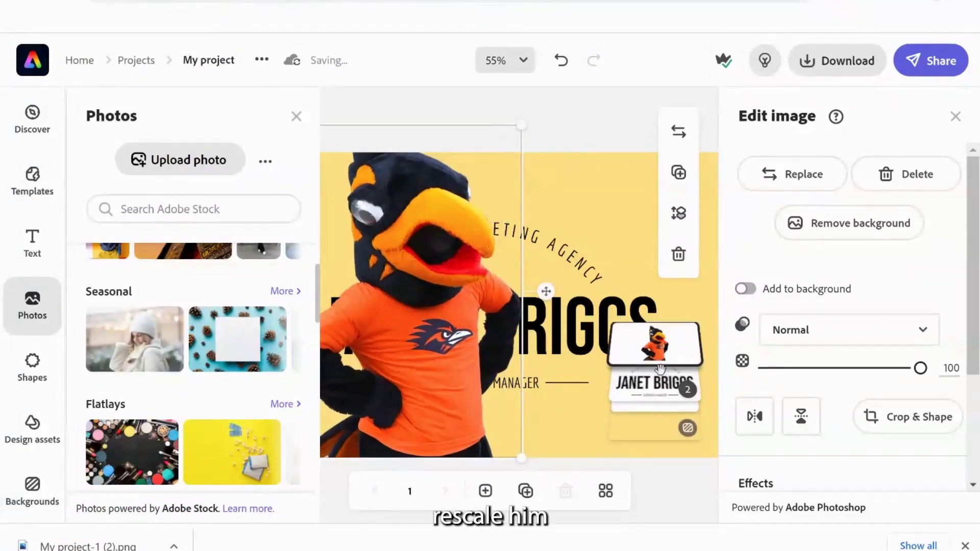
pyautogui.moveTo(660, 391); pyautogui.dragTo(657, 394)
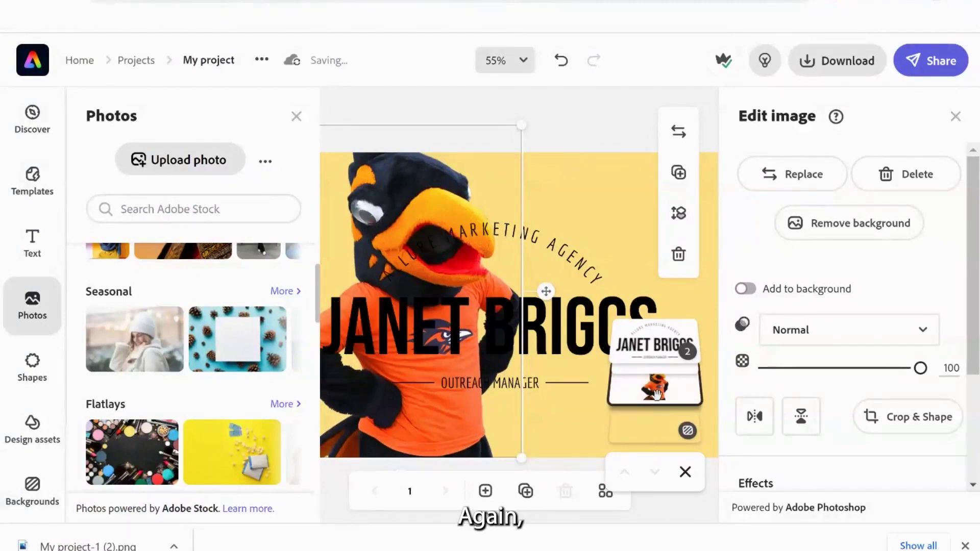
pyautogui.click(545, 345)
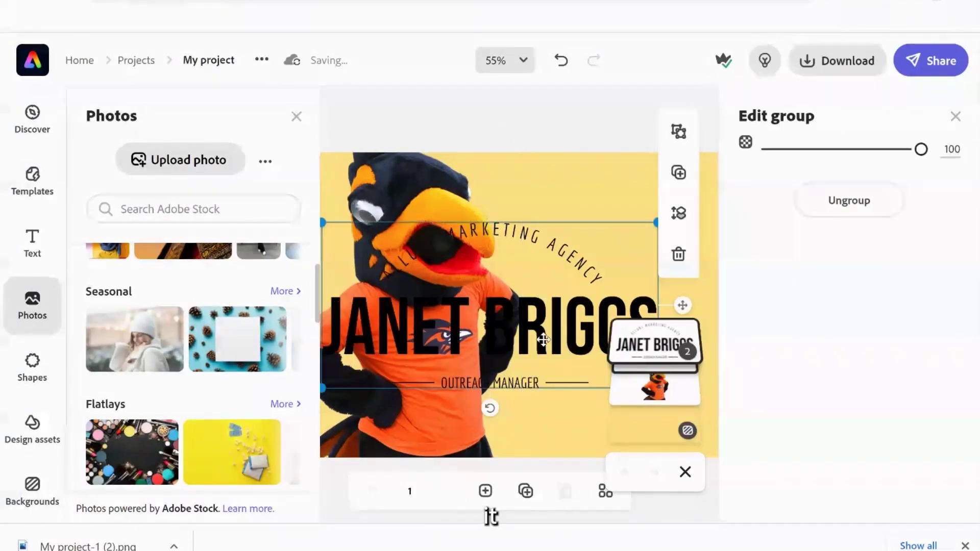
pyautogui.click(436, 193)
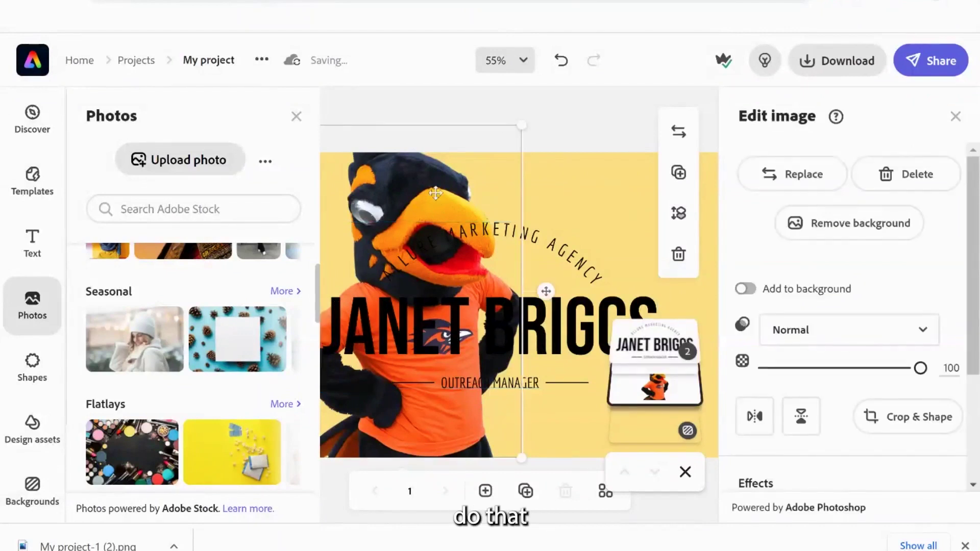
pyautogui.press('Escape')
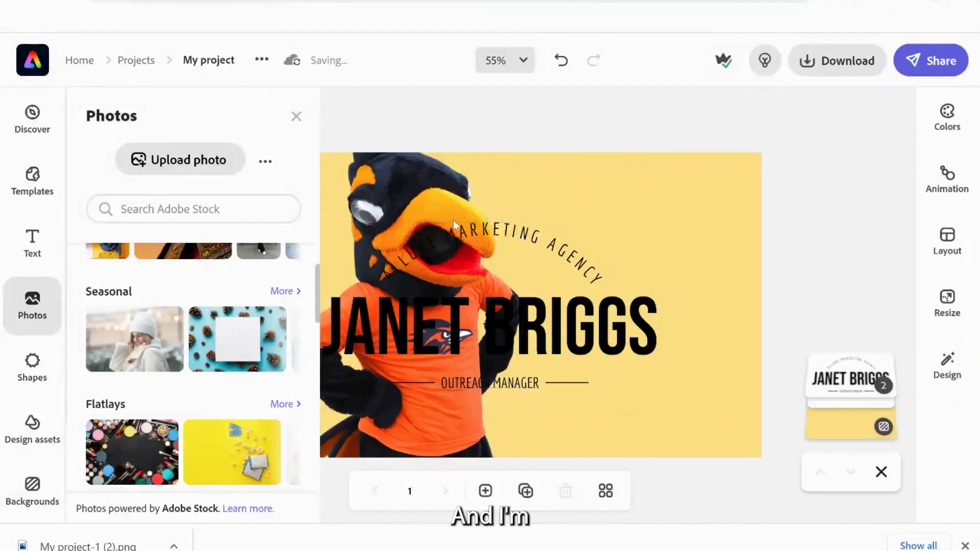
pyautogui.click(453, 220)
pyautogui.press('Delete')
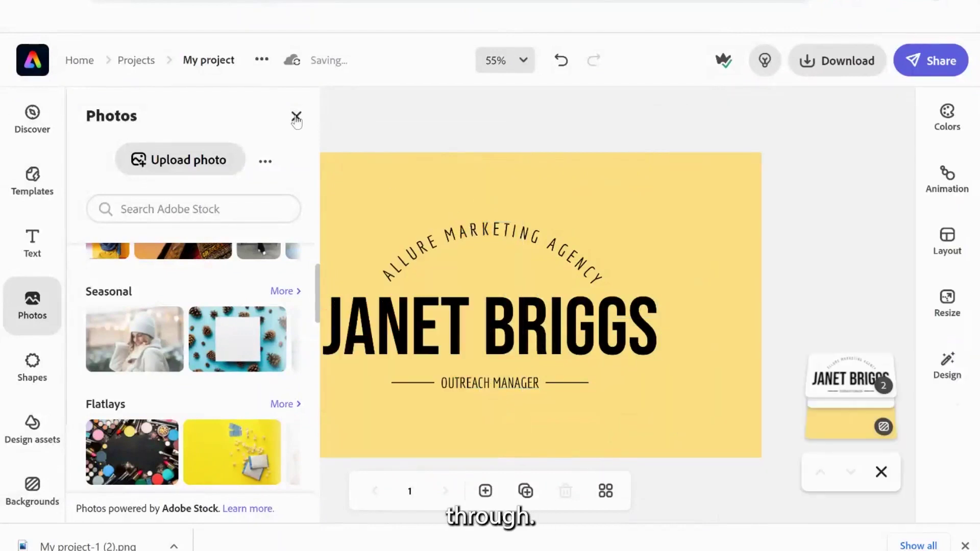
pyautogui.click(296, 115)
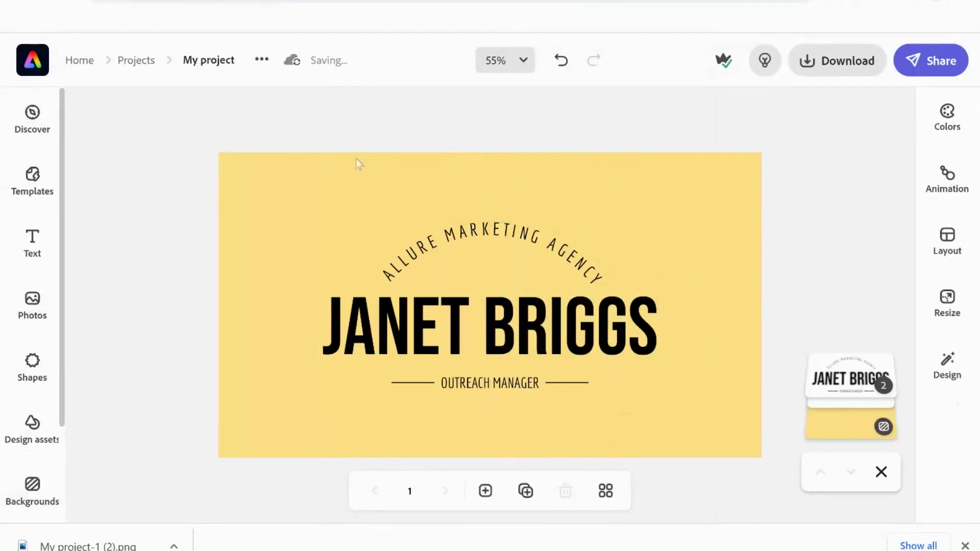
pyautogui.click(431, 324)
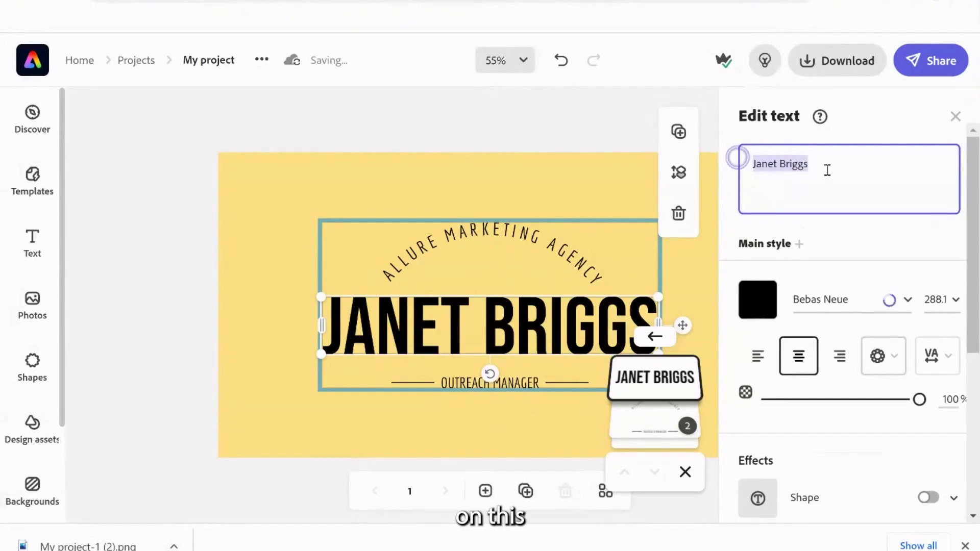
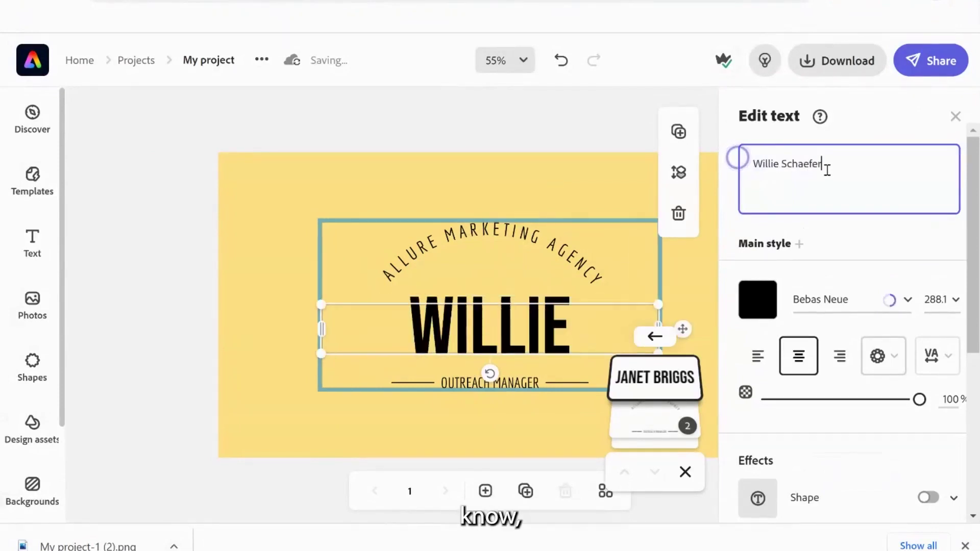
pyautogui.click(509, 381)
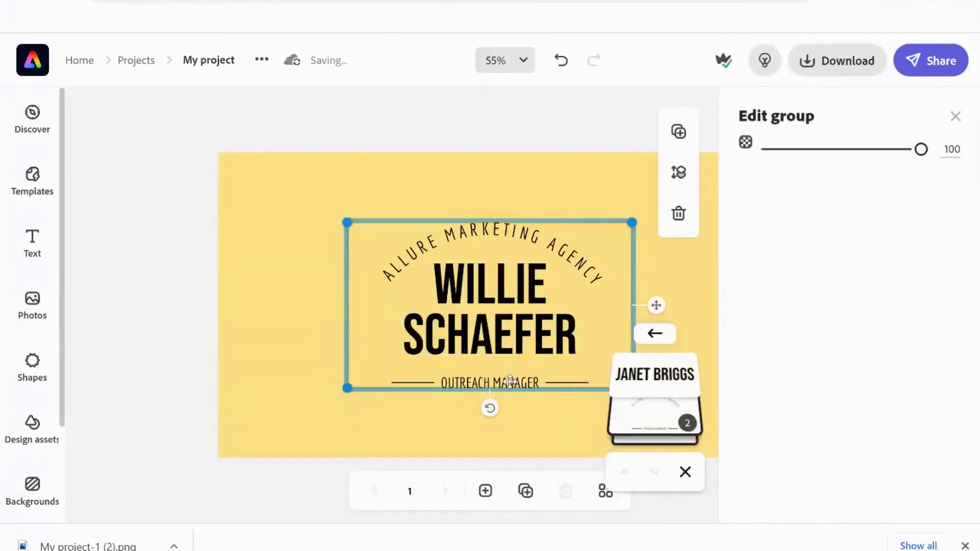
pyautogui.doubleClick(510, 381)
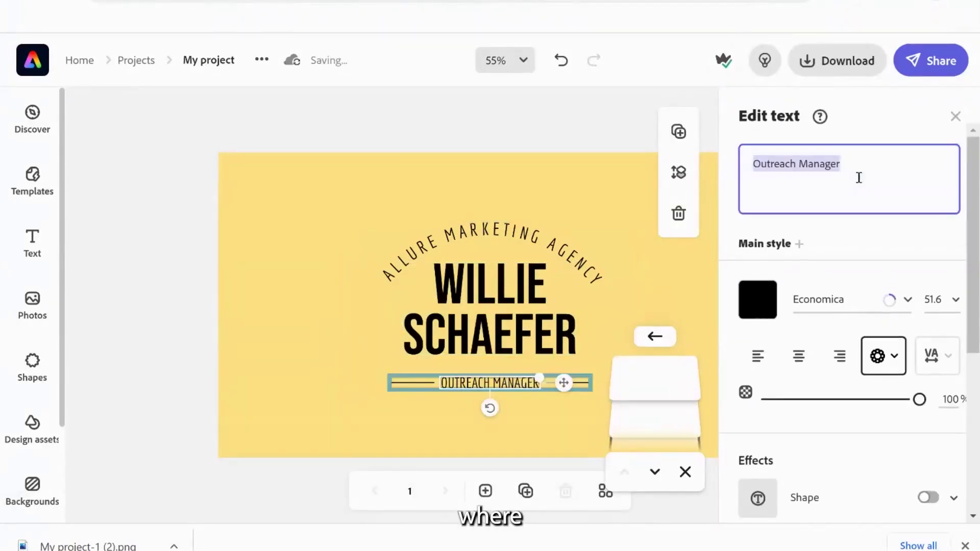
pyautogui.write('Adobe Spe')
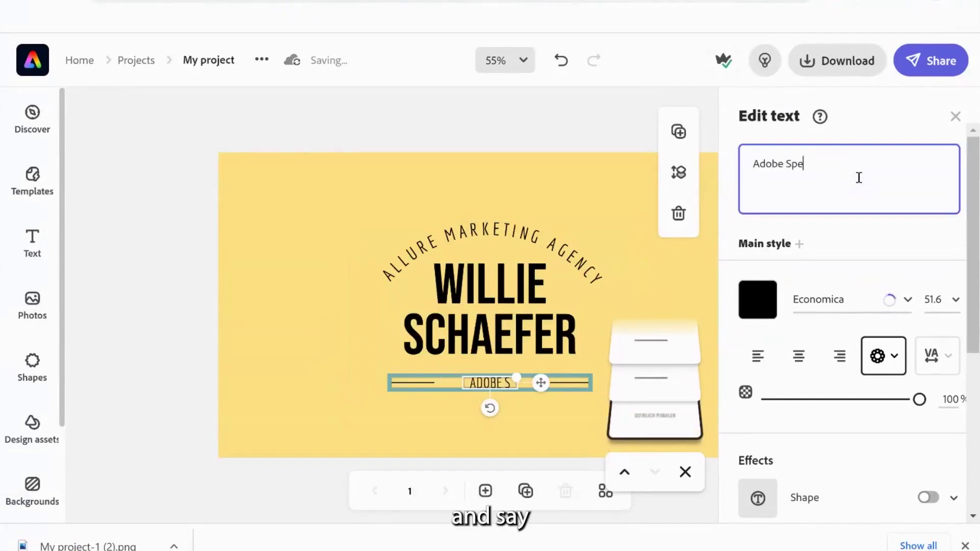
pyautogui.write('cialist')
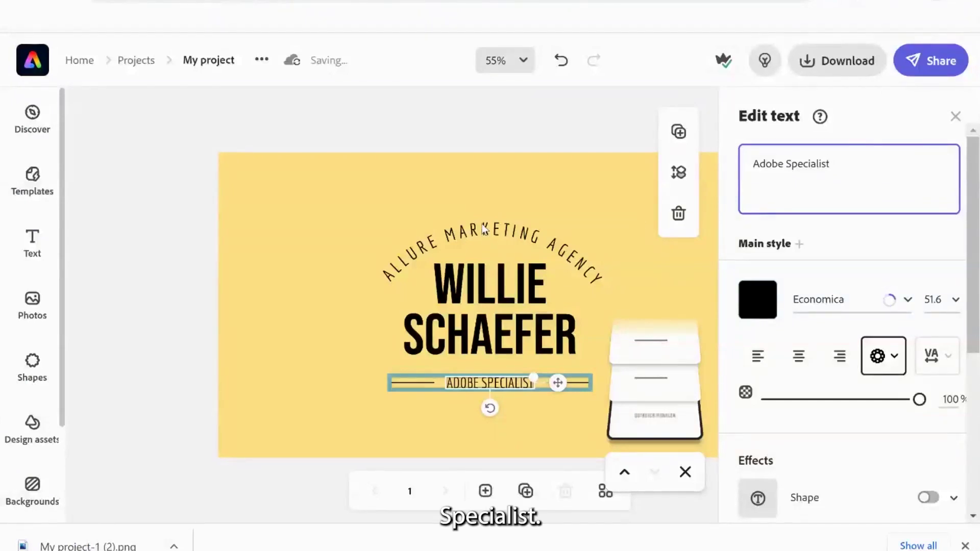
# Step: Retype the curved Allure Marketing Agency text as 'University of Texas San Antonio', correcting the misspelling
pyautogui.click(485, 229)
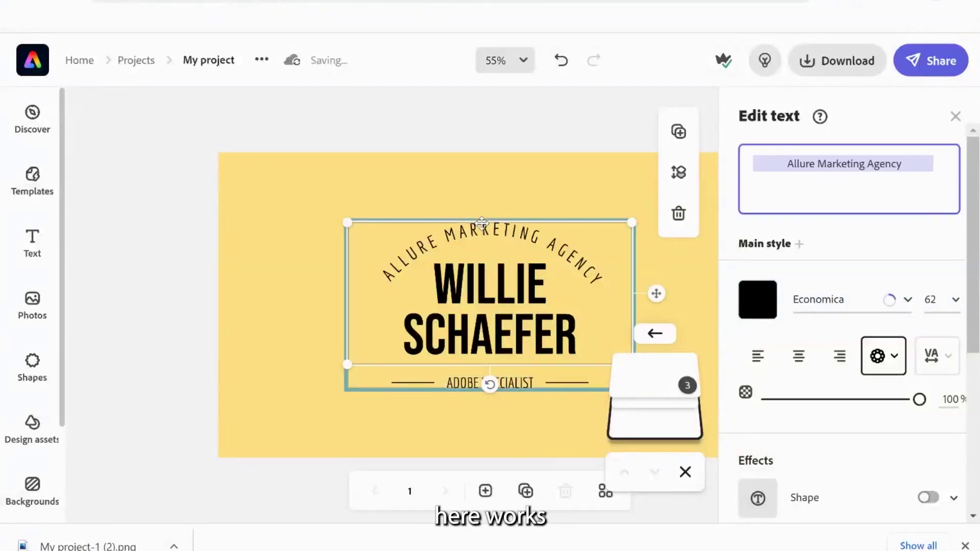
pyautogui.write('Un')
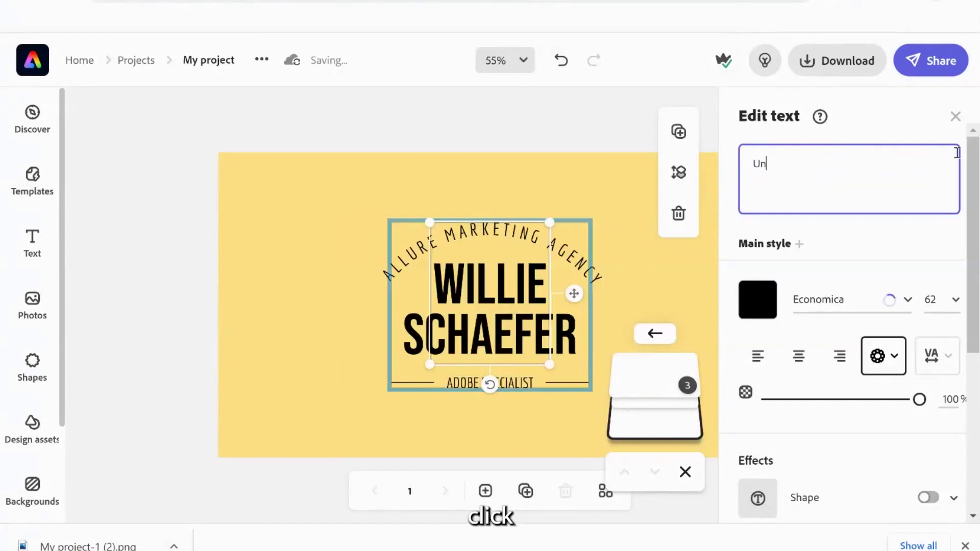
pyautogui.write('iveris')
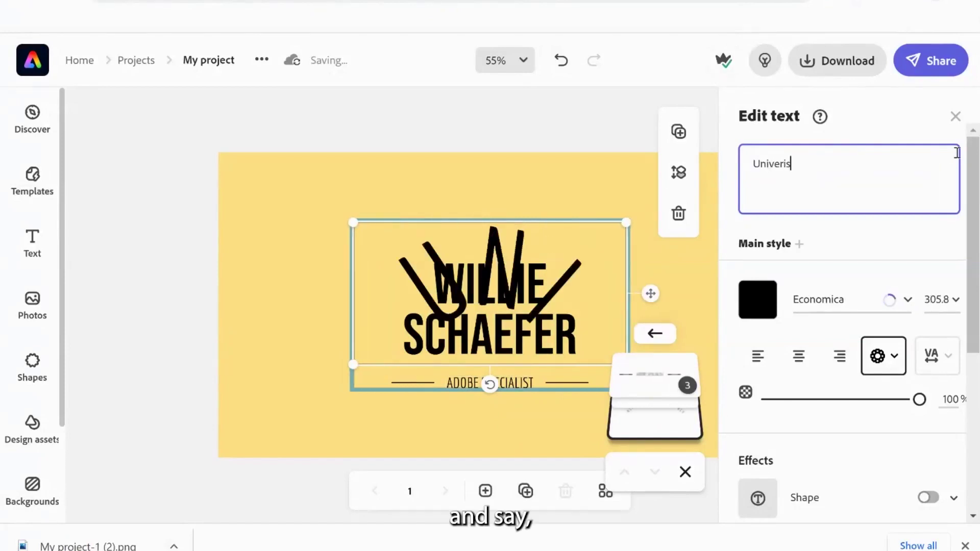
pyautogui.write('ty')
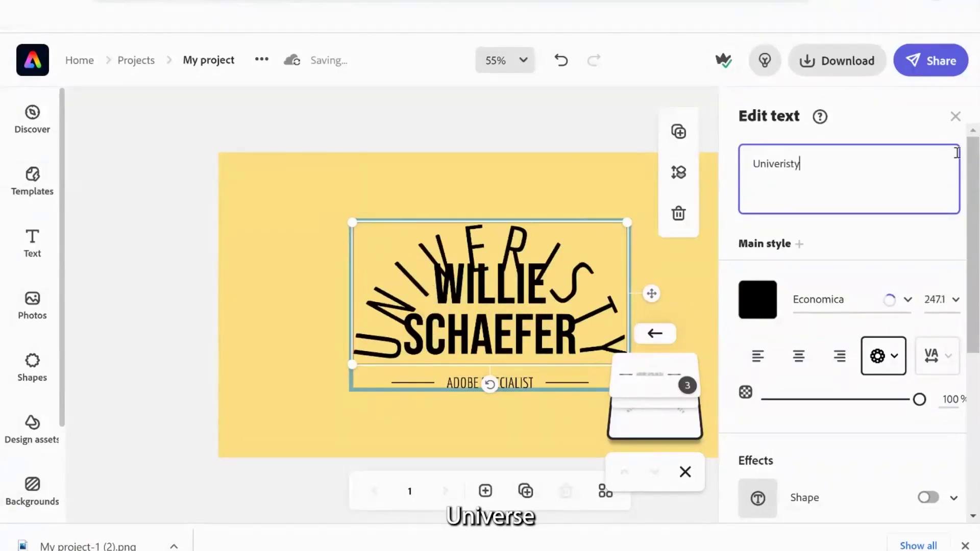
pyautogui.write(' of San')
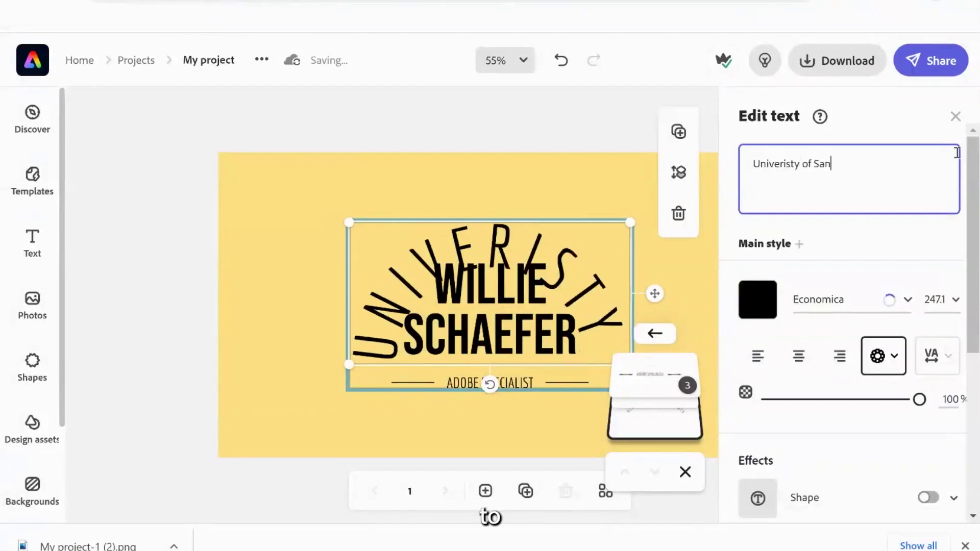
pyautogui.write('An')
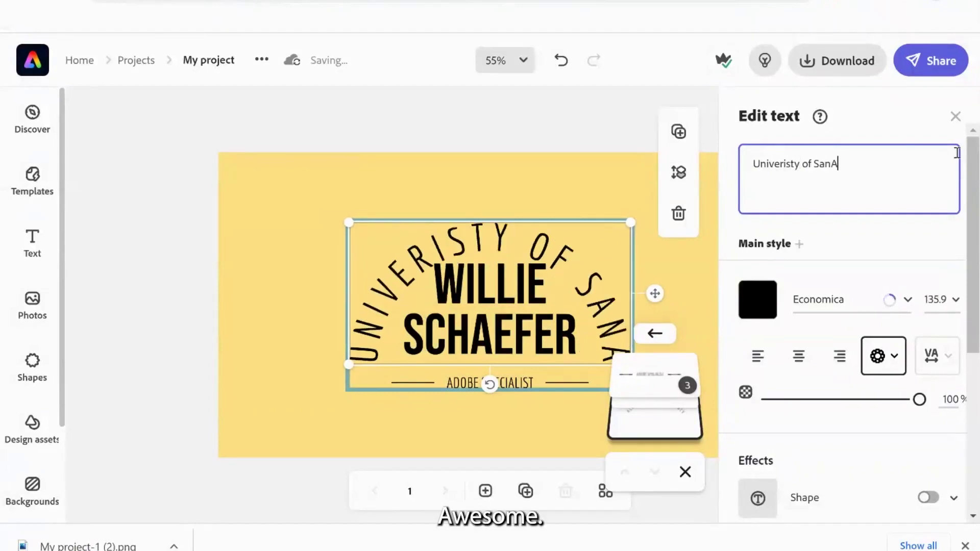
pyautogui.press('BackSpace')
pyautogui.press('BackSpace')
pyautogui.press('BackSpace')
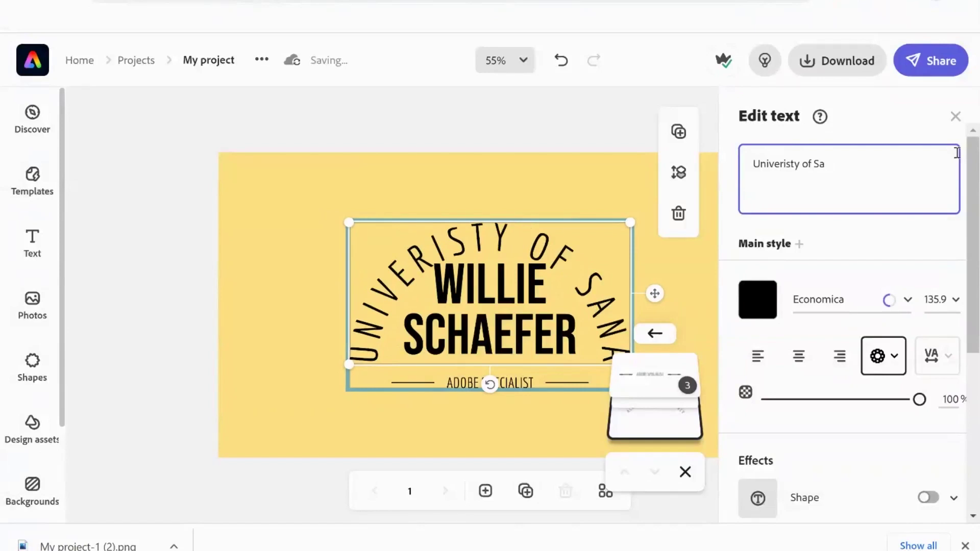
pyautogui.write('T')
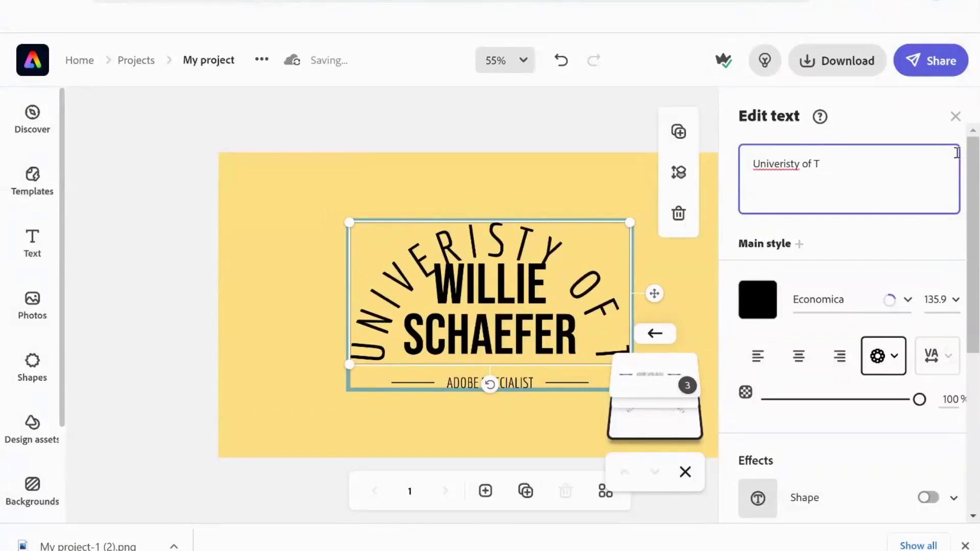
pyautogui.write('exas ')
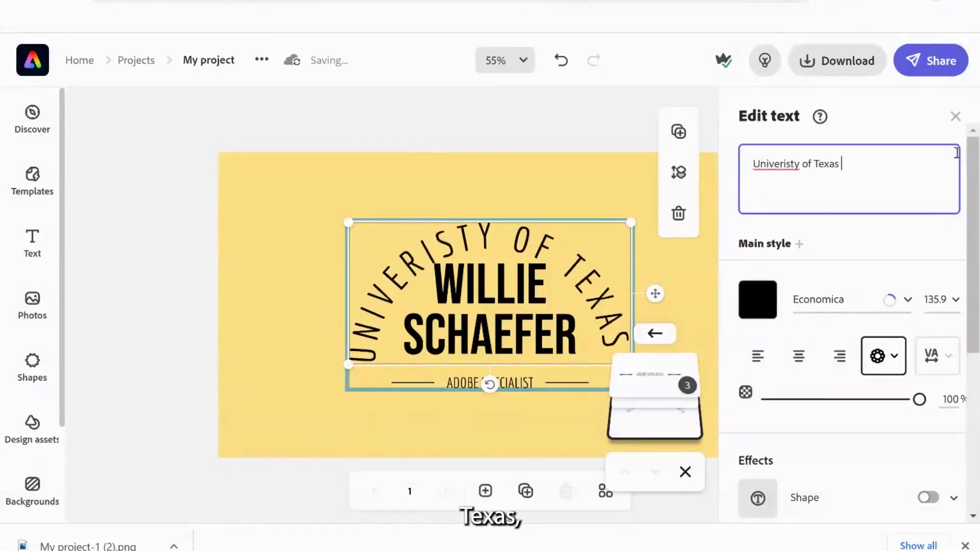
pyautogui.write('San An')
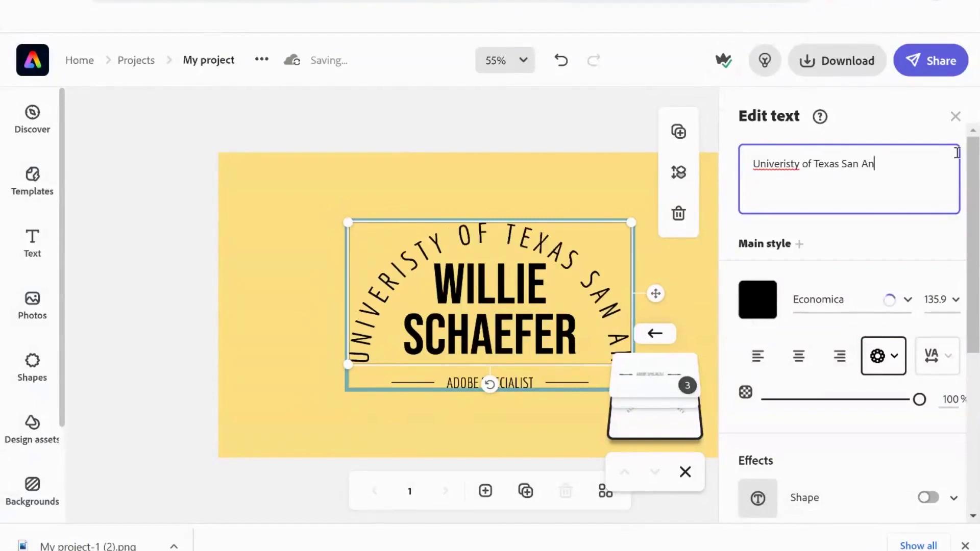
pyautogui.write('tonio')
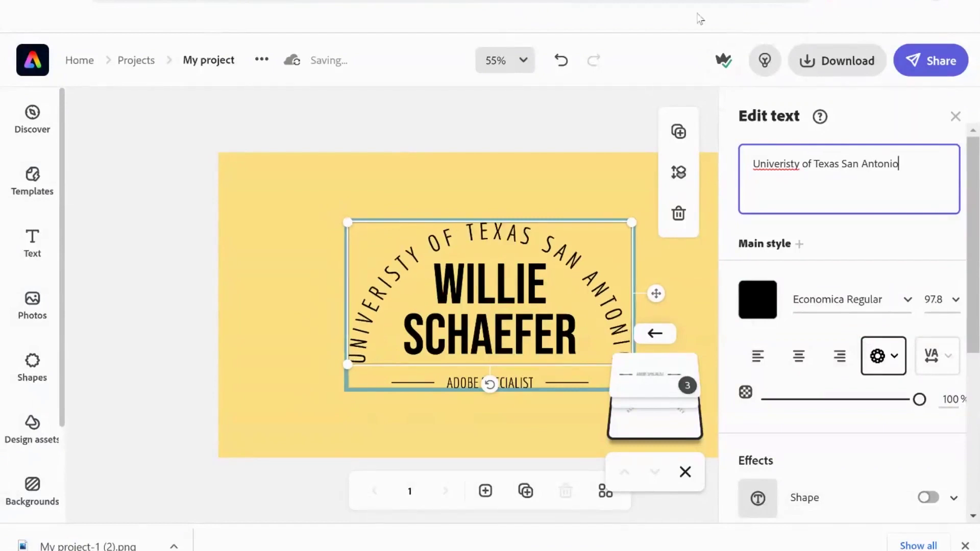
pyautogui.rightClick(776, 166)
pyautogui.click(794, 183)
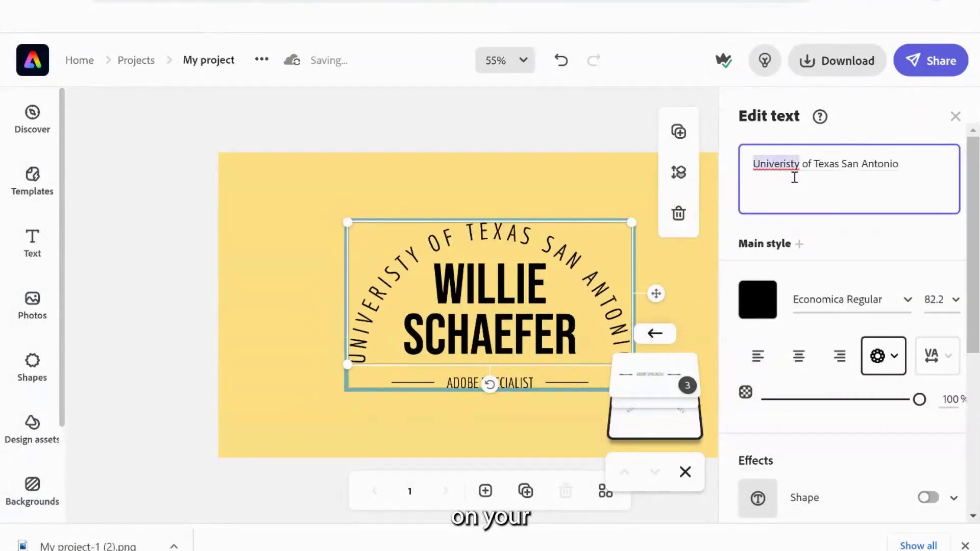
pyautogui.click(507, 121)
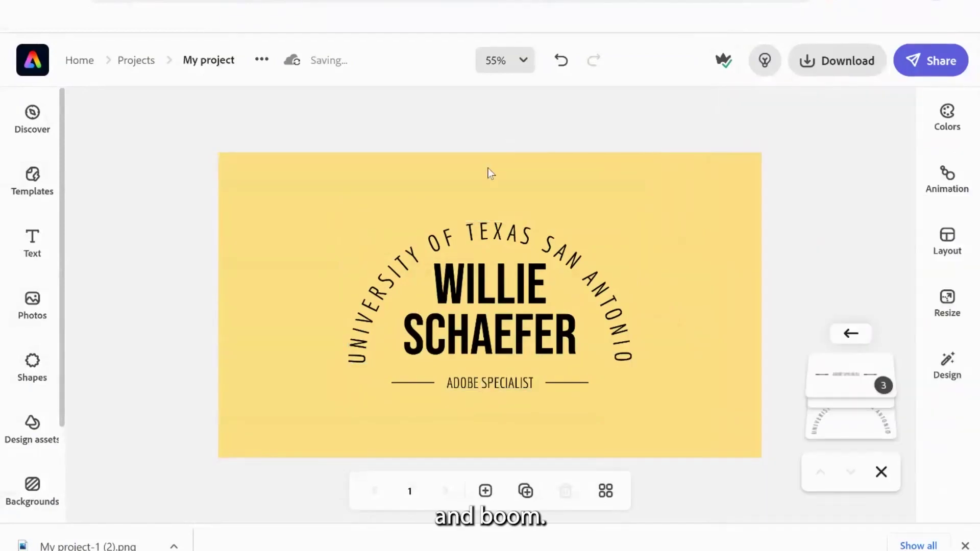
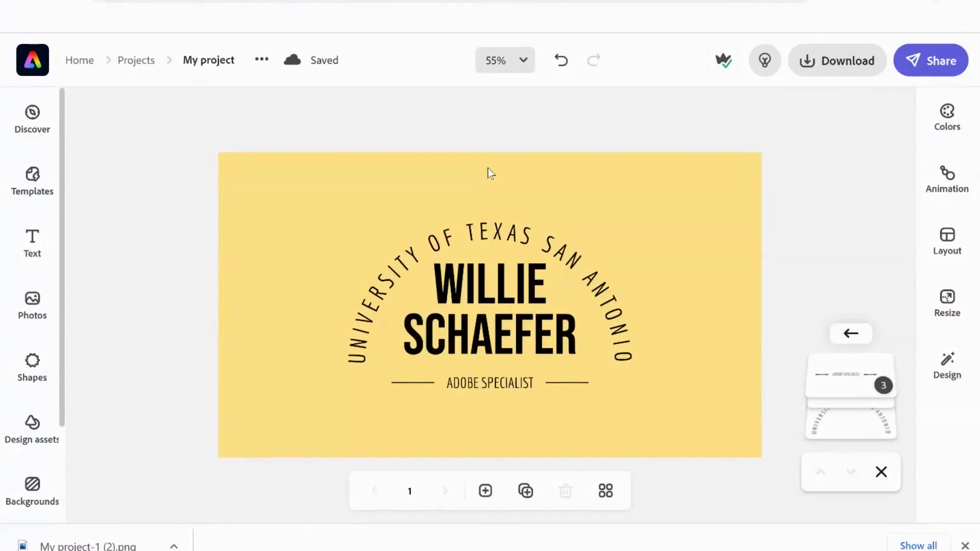
# Step: Dismiss the download bar, glance at the card's background settings, and go to the Express home page
pyautogui.click(965, 546)
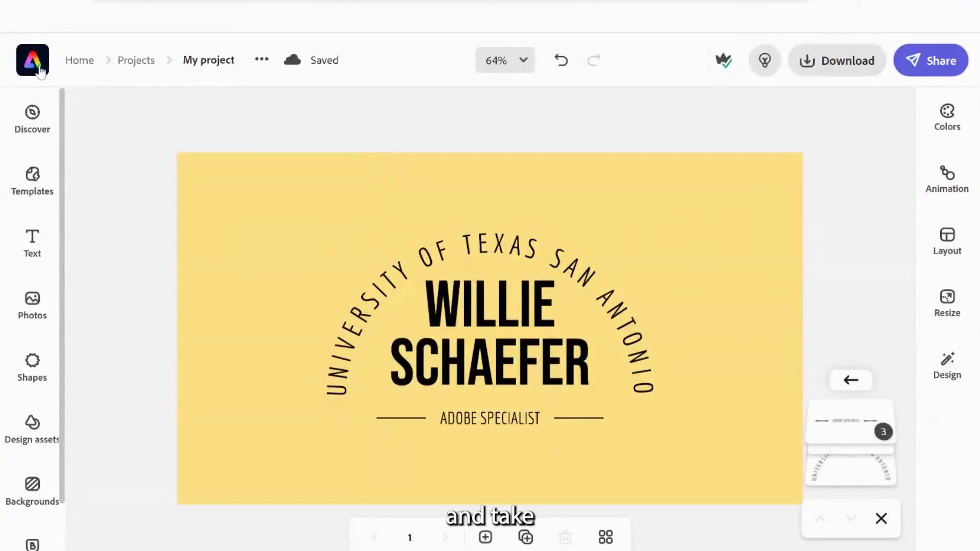
pyautogui.click(217, 189)
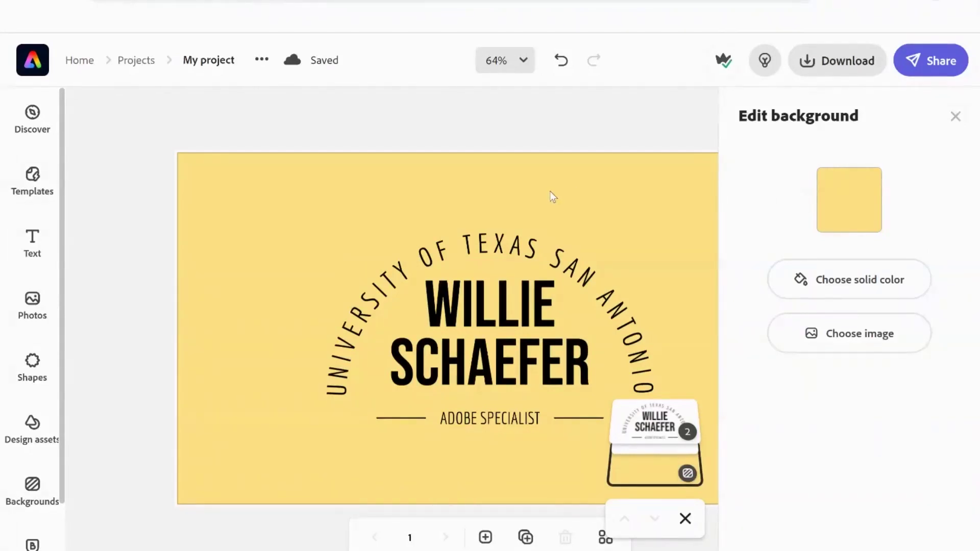
pyautogui.click(640, 137)
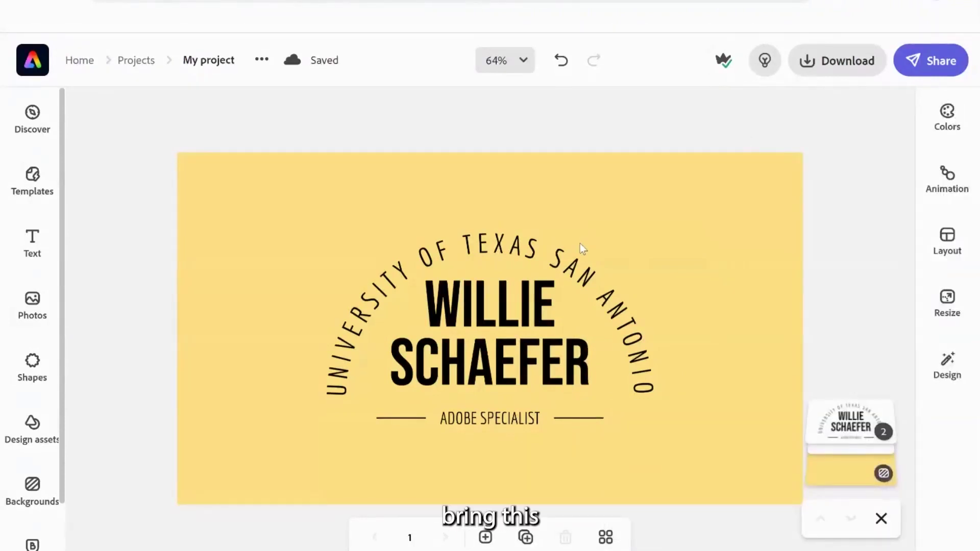
pyautogui.click(23, 65)
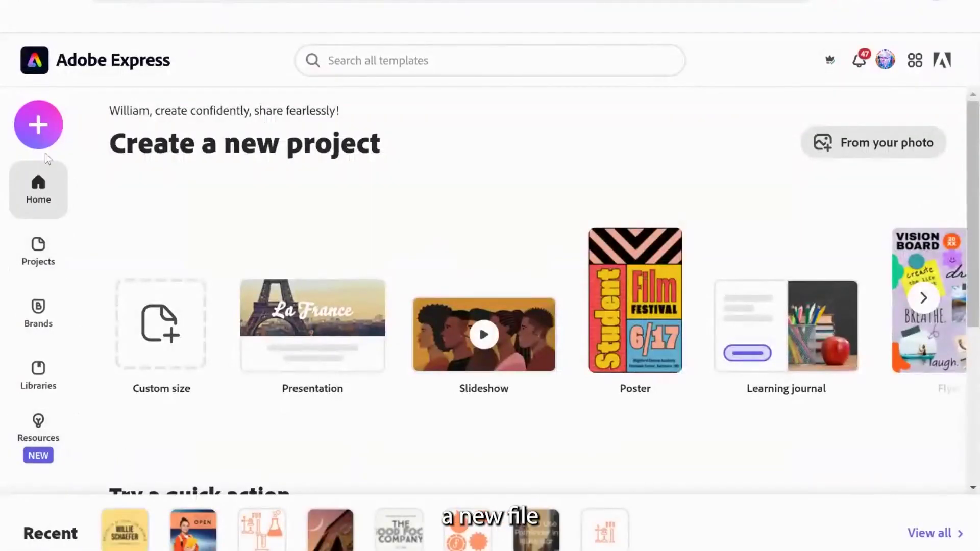
# Step: Create a Custom size graphic with width 1920 and height 1080 px
pyautogui.click(45, 127)
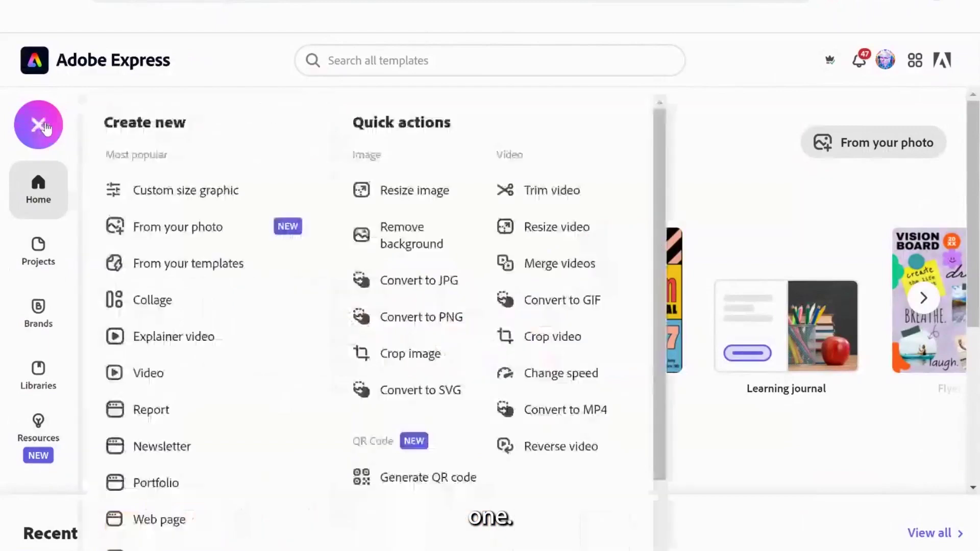
pyautogui.click(156, 197)
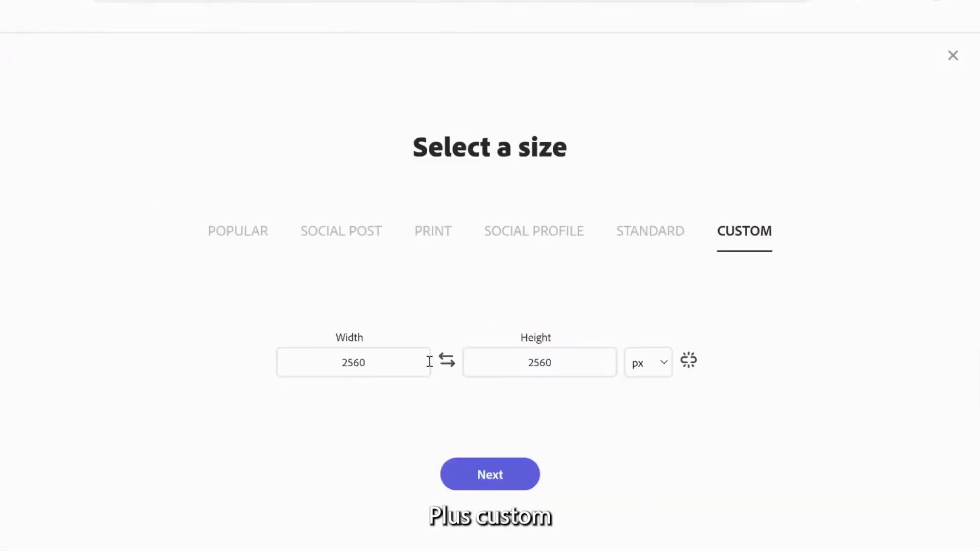
pyautogui.click(310, 353)
pyautogui.write('1920')
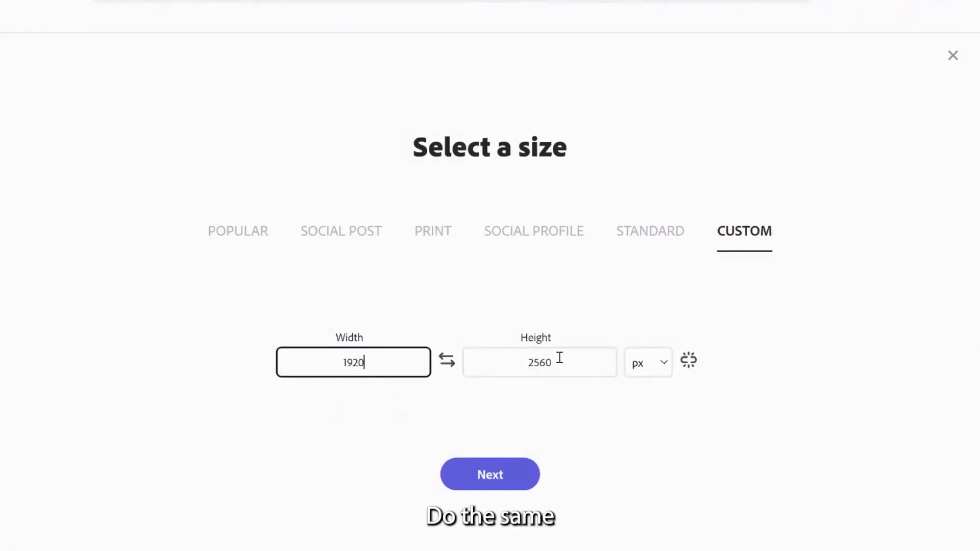
pyautogui.click(490, 362)
pyautogui.write('10')
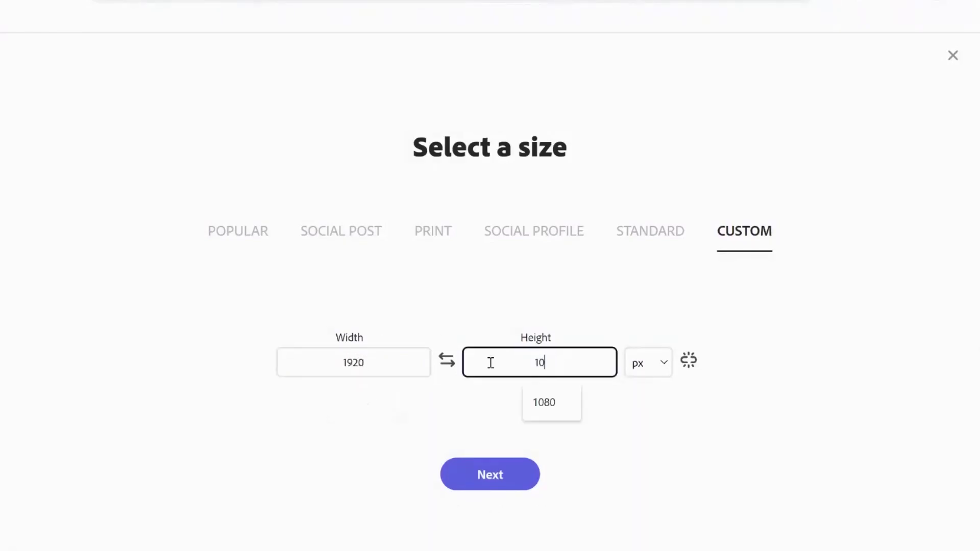
pyautogui.write('80')
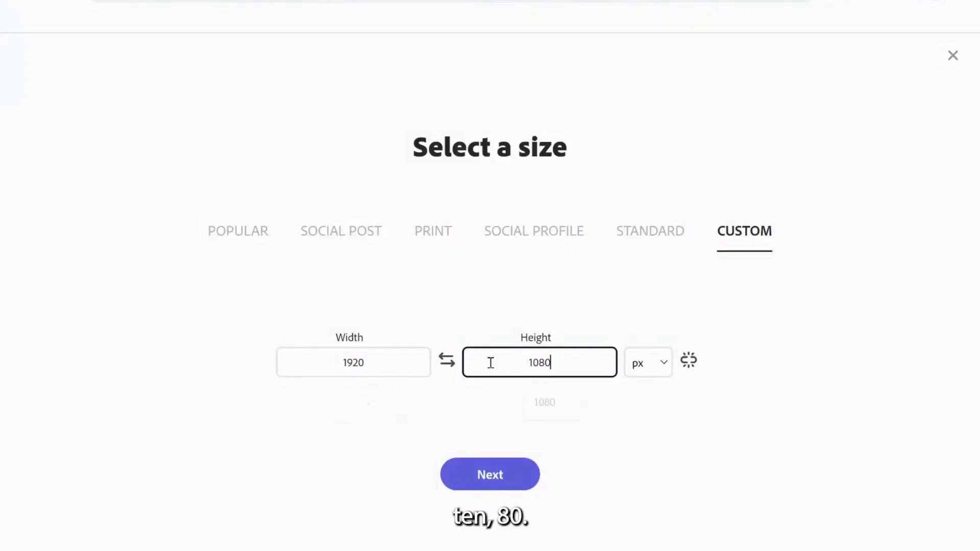
pyautogui.click(524, 488)
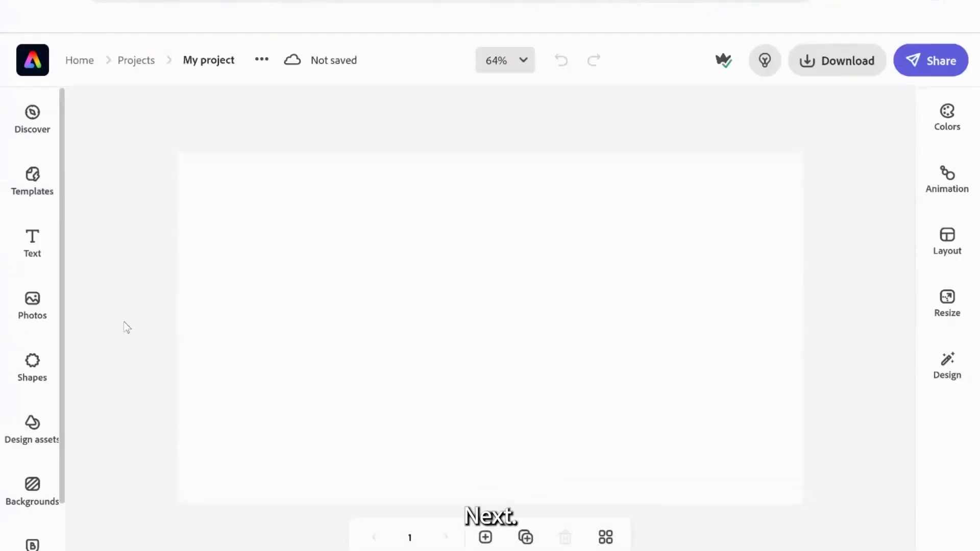
# Step: Add the Winter Season SALE text design from the Sales text templates to the canvas
pyautogui.click(33, 240)
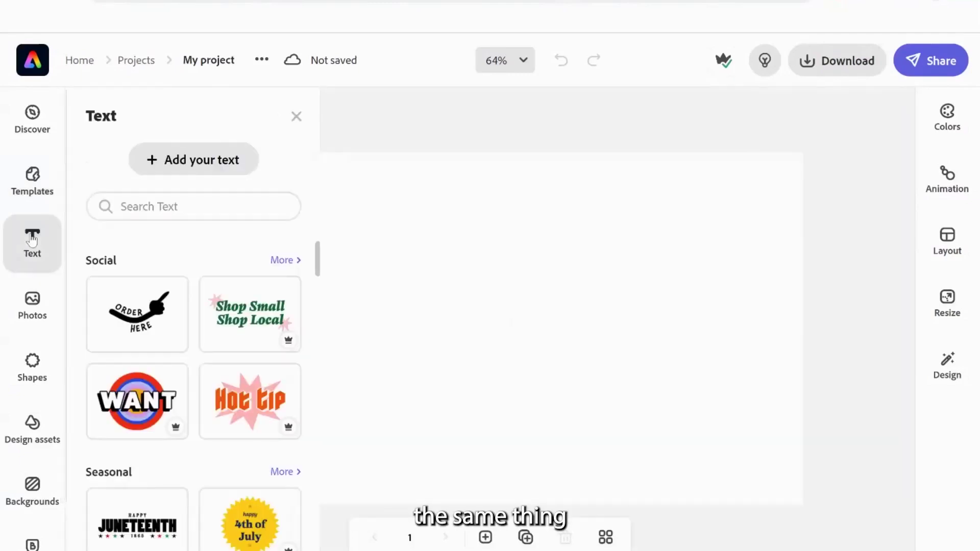
pyautogui.scroll(-5, 195, 330)
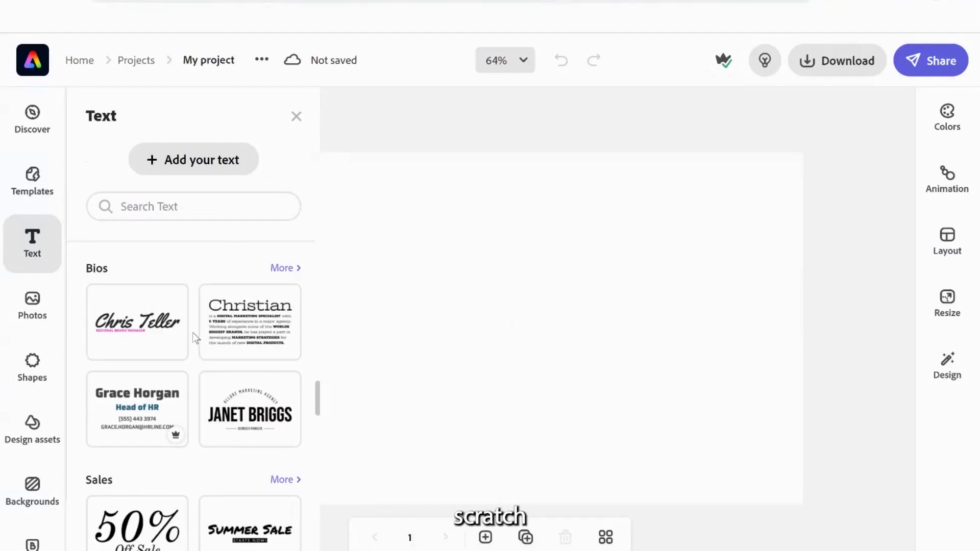
pyautogui.scroll(-3, 193, 332)
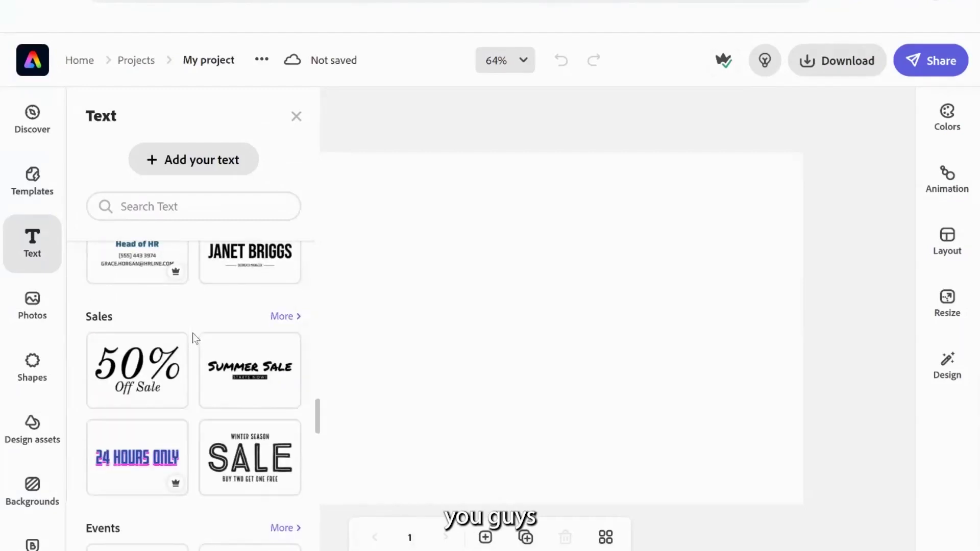
pyautogui.scroll(-3, 192, 333)
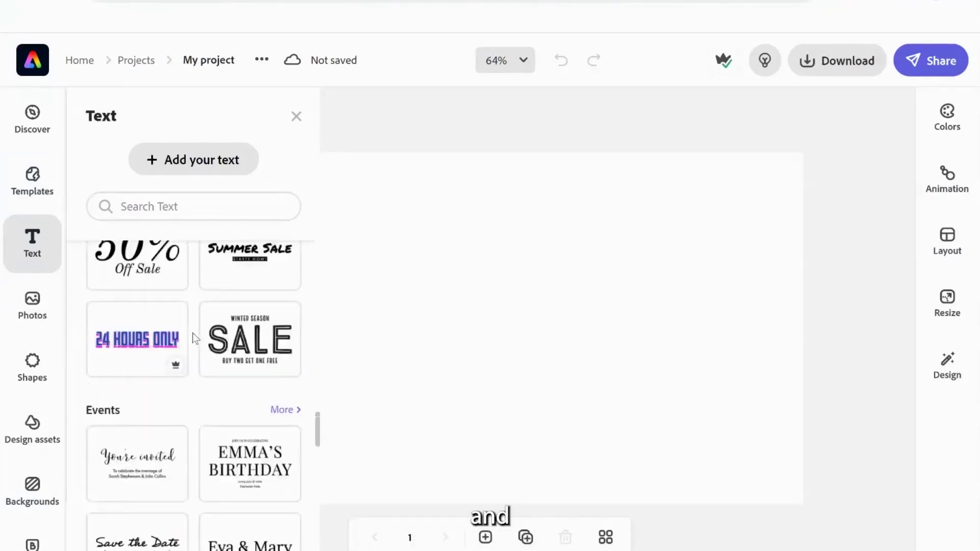
pyautogui.scroll(1, 192, 333)
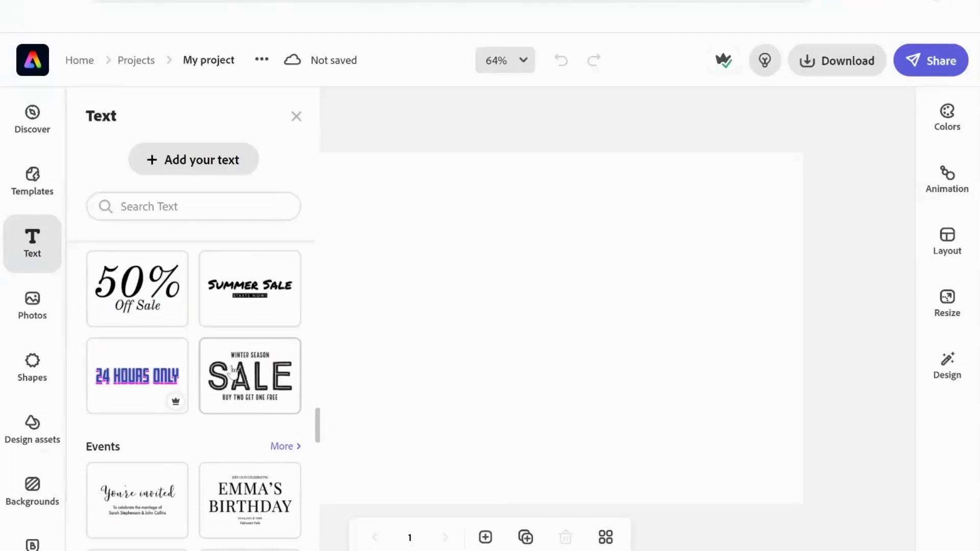
pyautogui.click(233, 369)
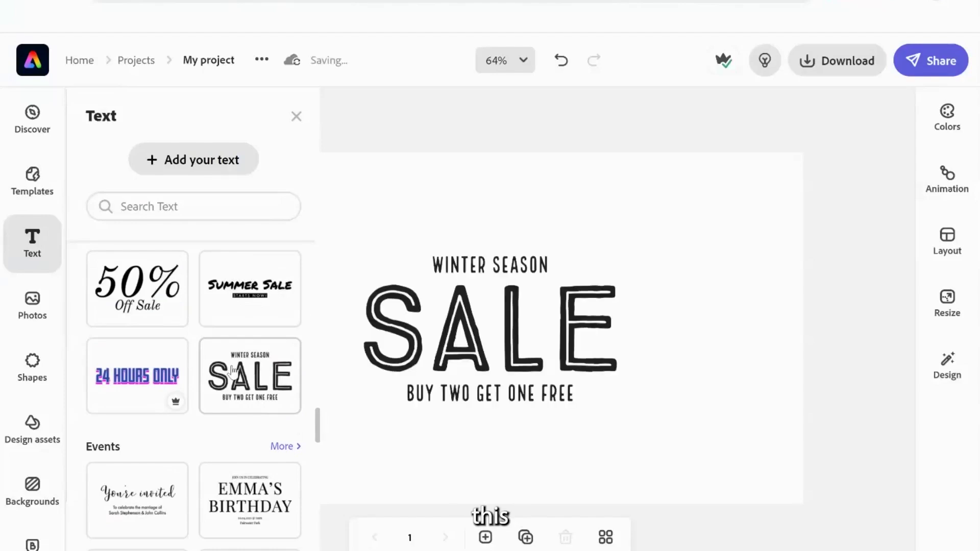
# Step: Enlarge the SALE text group by dragging its corners outward to fill most of the canvas
pyautogui.click(654, 263)
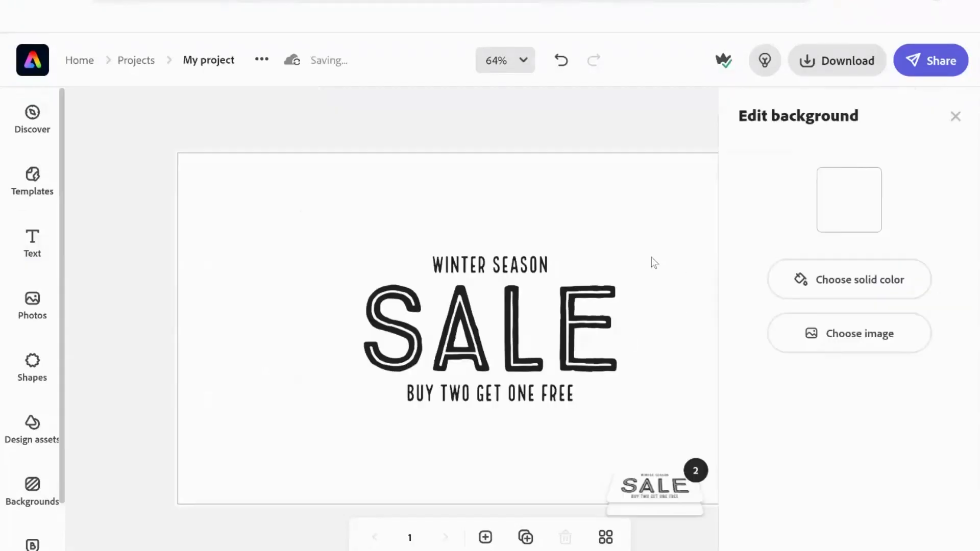
pyautogui.click(601, 316)
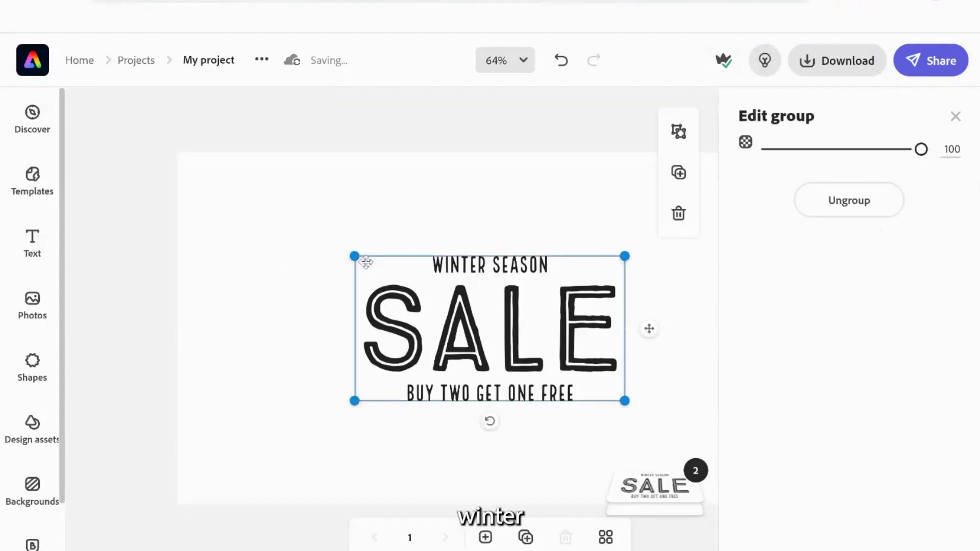
pyautogui.moveTo(354, 256); pyautogui.dragTo(267, 208)
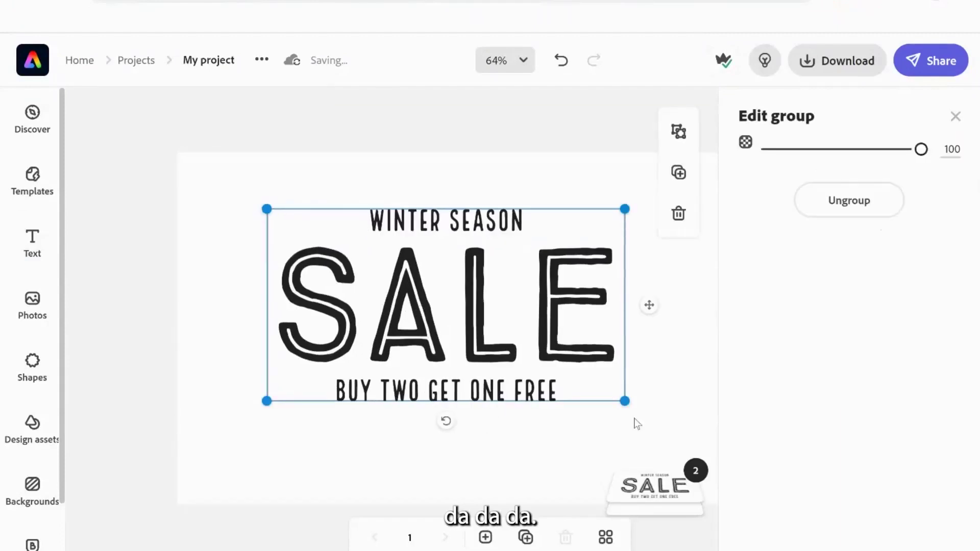
pyautogui.moveTo(624, 401); pyautogui.dragTo(701, 443)
# Step: Replace the word SALE in the design with ADOBE
pyautogui.click(520, 296)
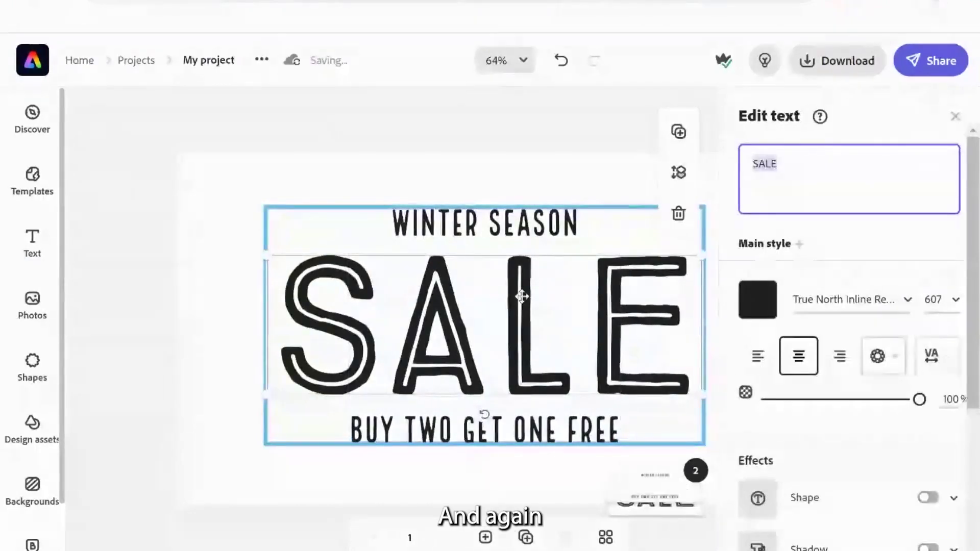
pyautogui.press('BackSpace')
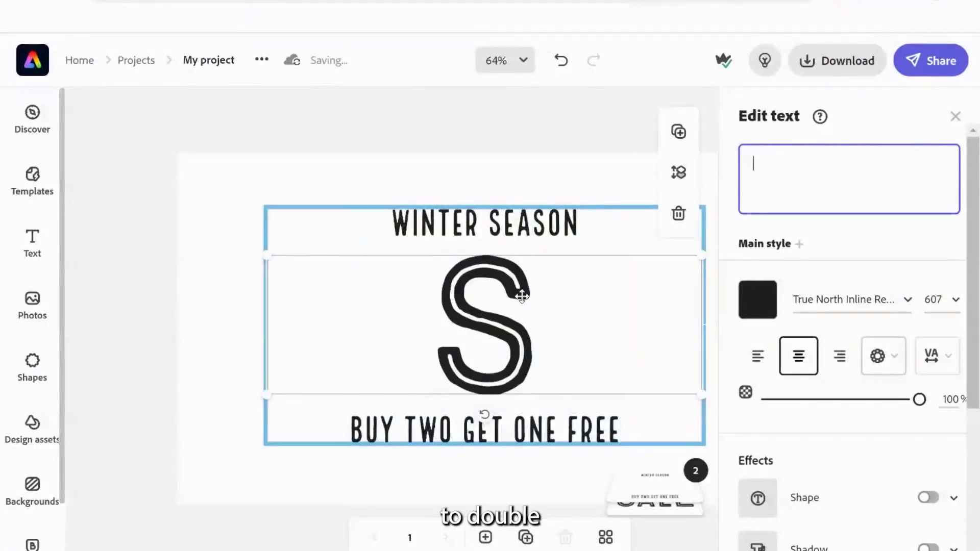
pyautogui.write('ADOBE')
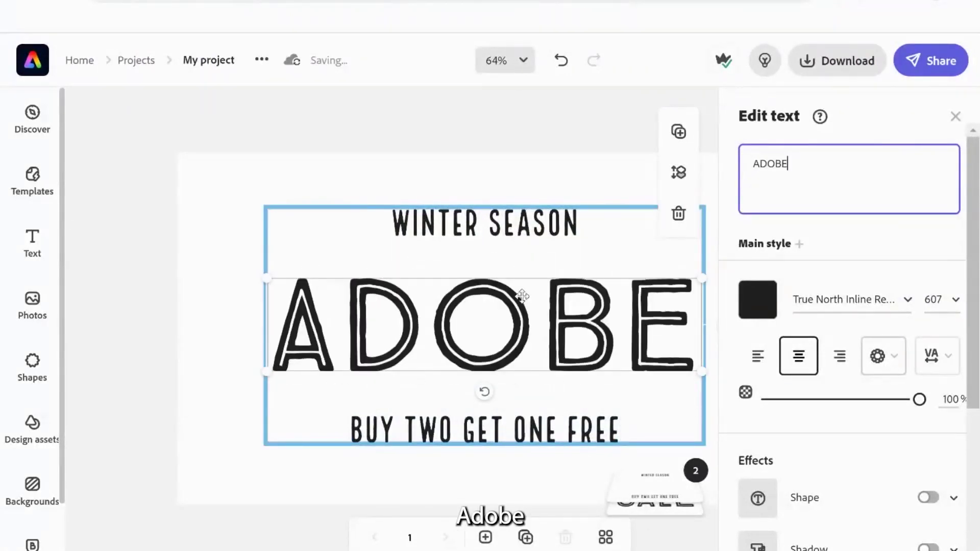
# Step: Download the design as a PNG with a transparent background
pyautogui.click(453, 142)
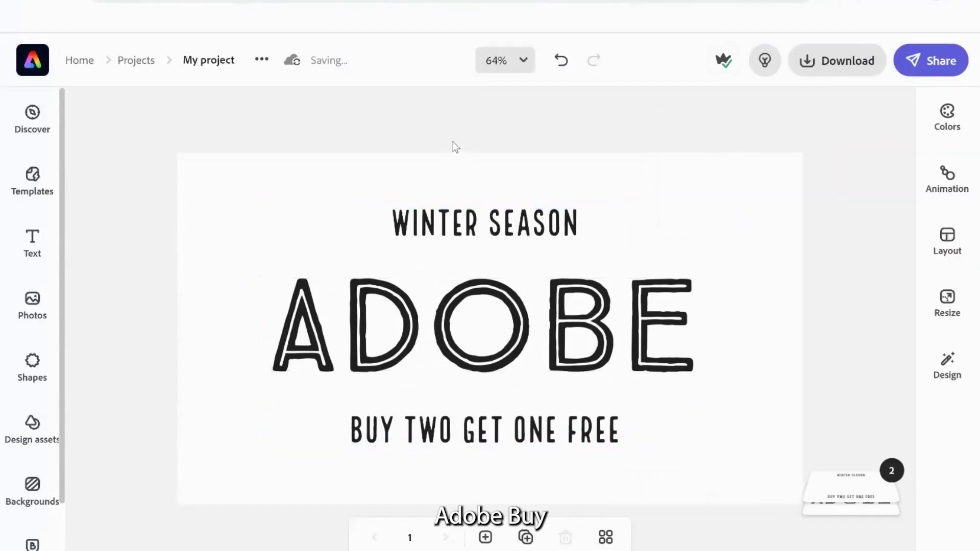
pyautogui.click(852, 64)
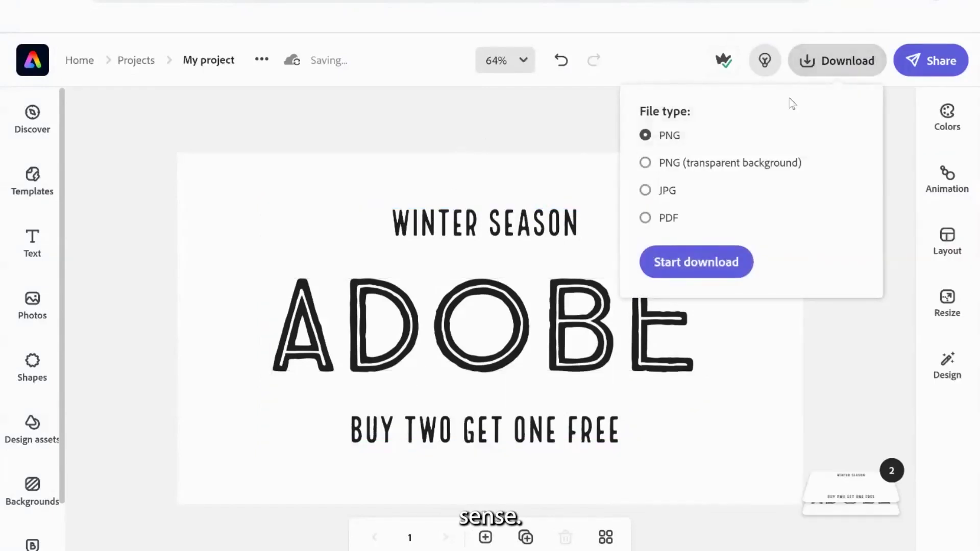
pyautogui.click(646, 164)
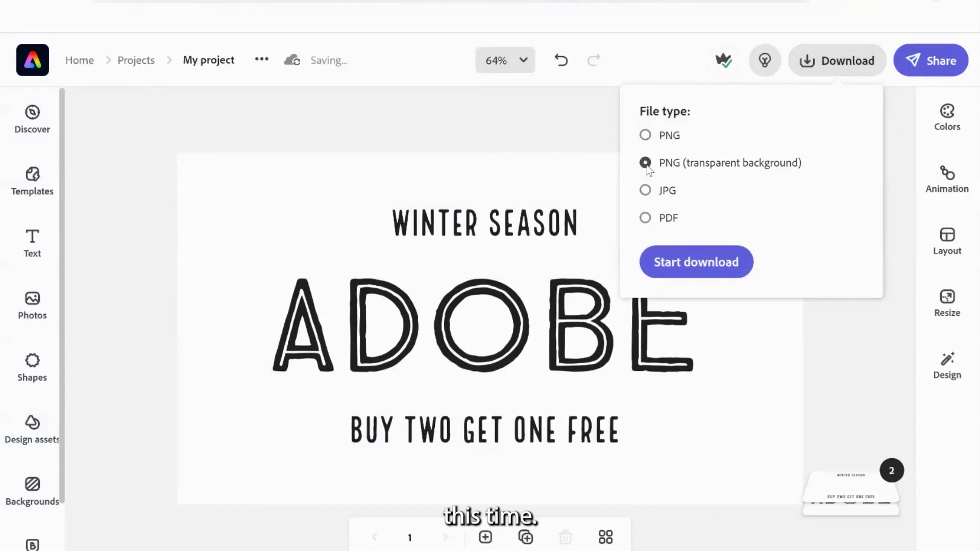
pyautogui.click(692, 262)
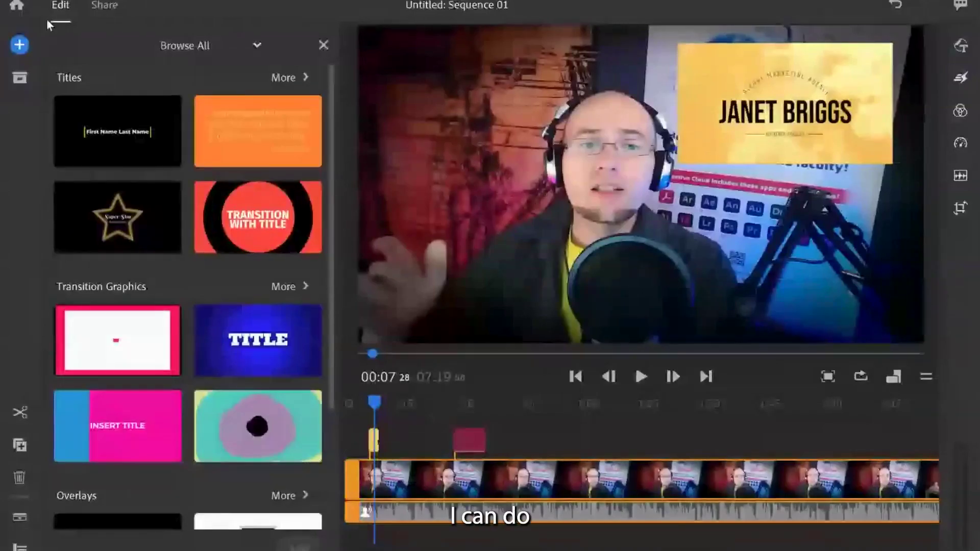
# Step: Add the pink sunset clouds clip from Downloads onto a track above the main video
pyautogui.click(21, 50)
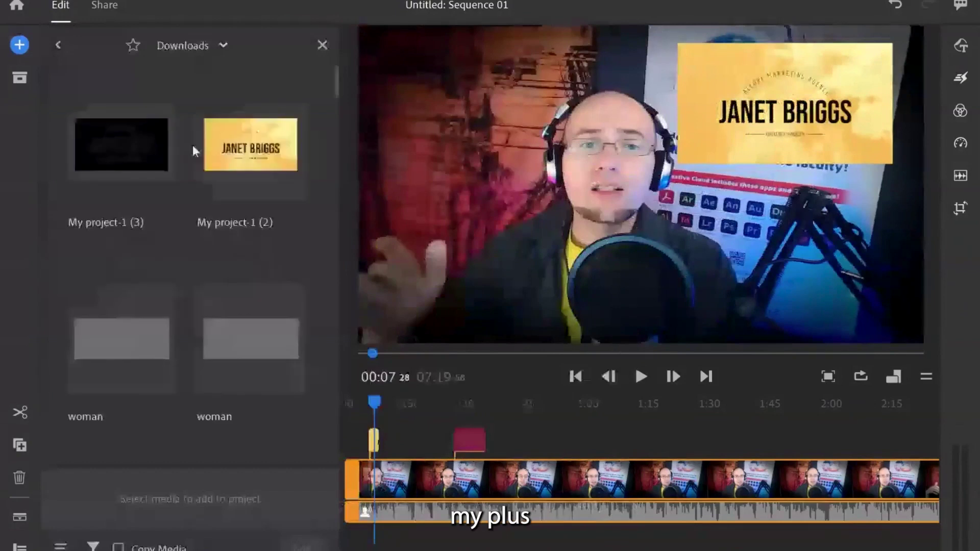
pyautogui.scroll(-3, 257, 221)
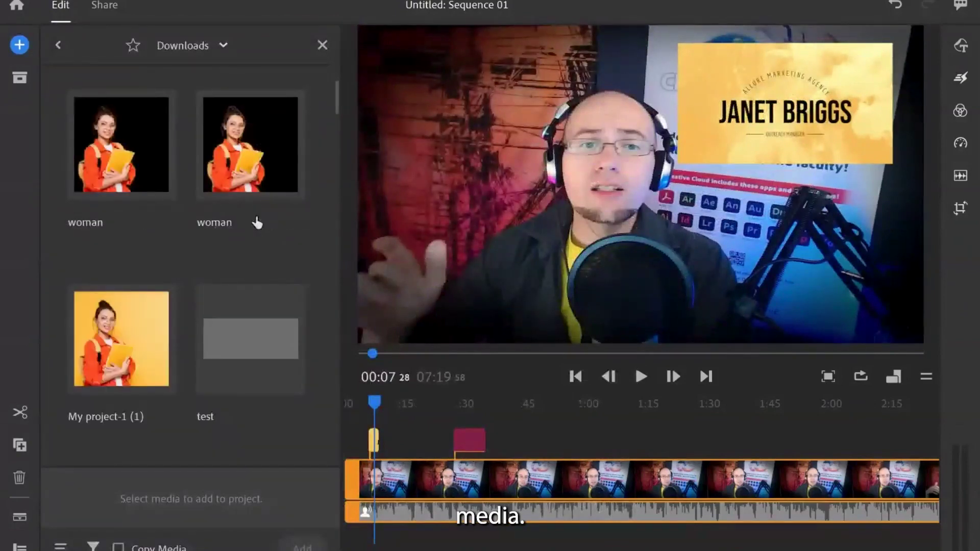
pyautogui.scroll(-3, 256, 223)
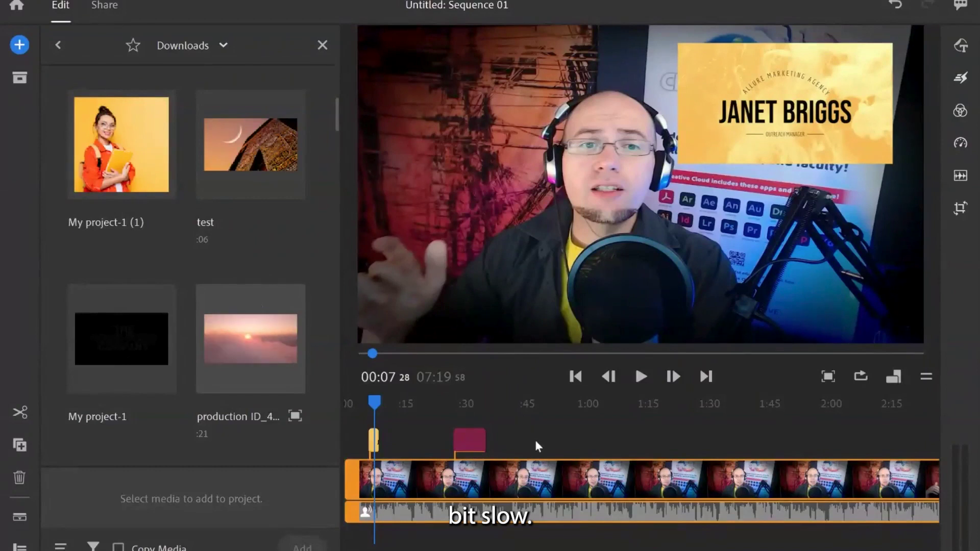
pyautogui.moveTo(248, 343); pyautogui.dragTo(555, 422)
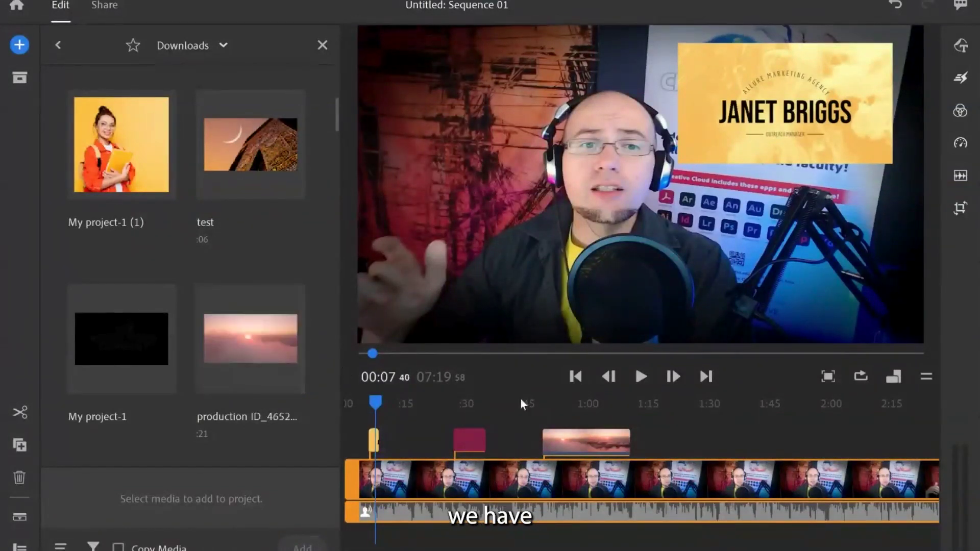
# Step: Place the My project-1 (3) ADOBE graphic over the sky clip at 00:53
pyautogui.click(561, 404)
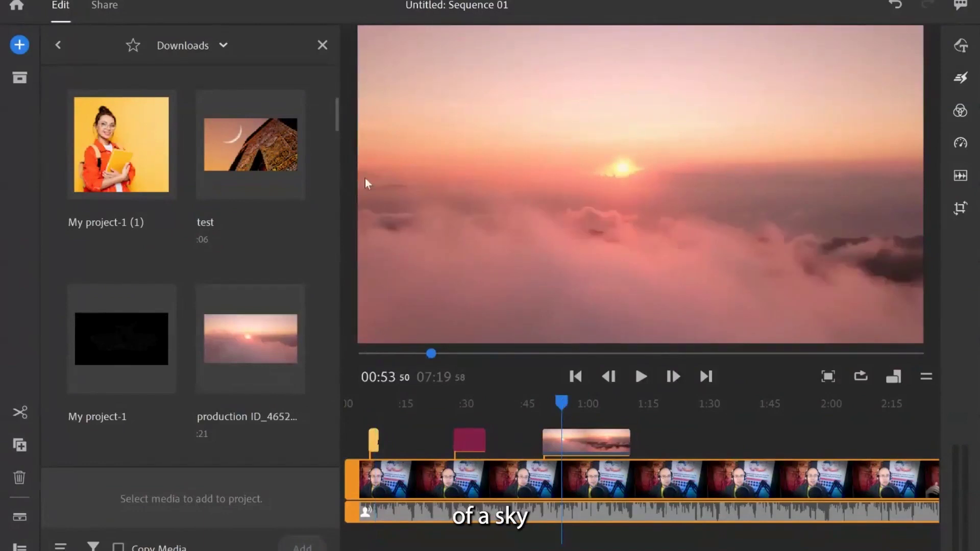
pyautogui.moveTo(337, 129); pyautogui.dragTo(338, 67)
pyautogui.click(127, 147)
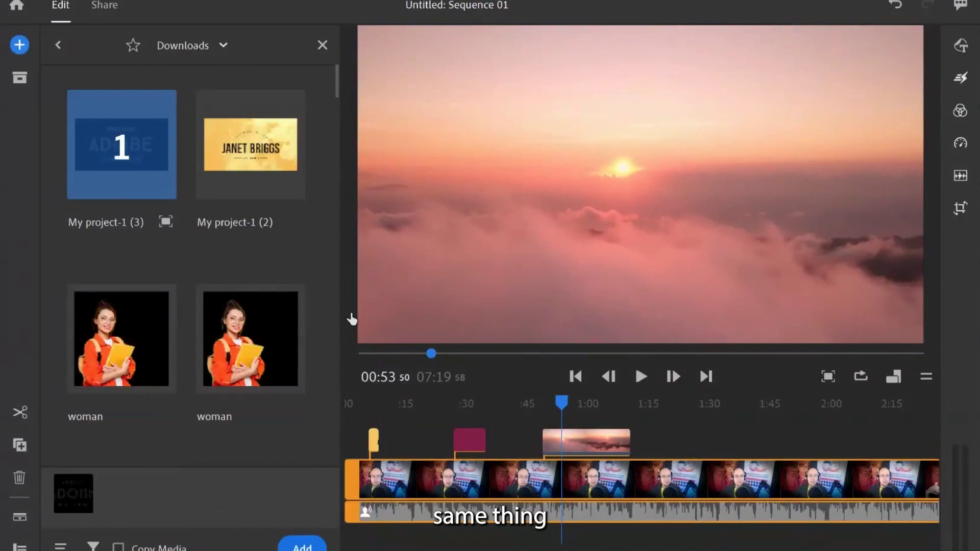
pyautogui.moveTo(566, 421); pyautogui.dragTo(566, 422)
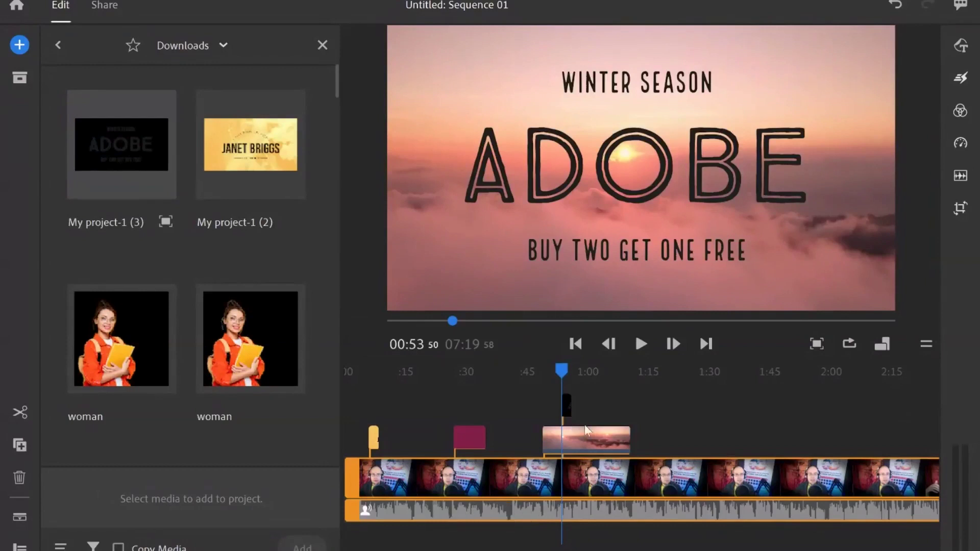
# Step: Preview the ADOBE text over the pink clouds, stopping at 00:59, then scrub past the clip
pyautogui.click(641, 345)
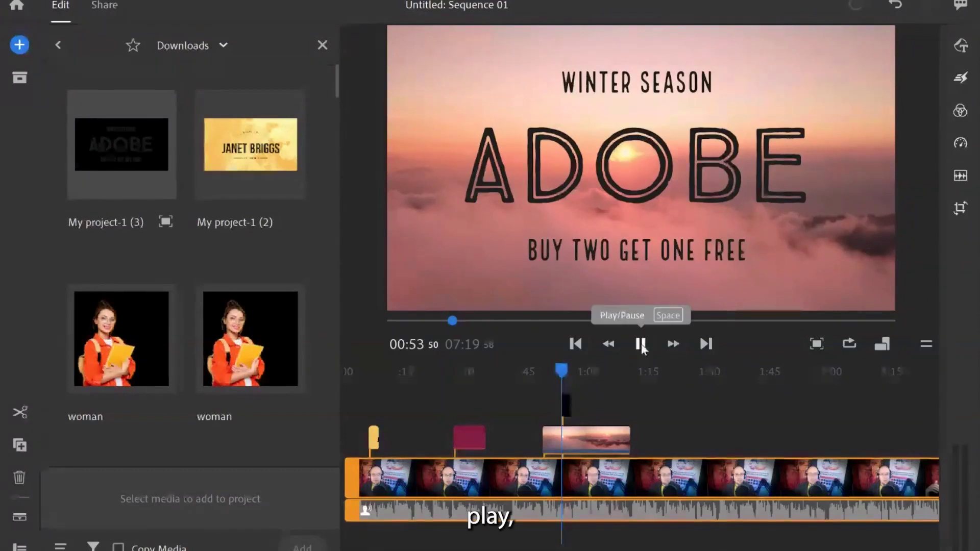
pyautogui.click(641, 345)
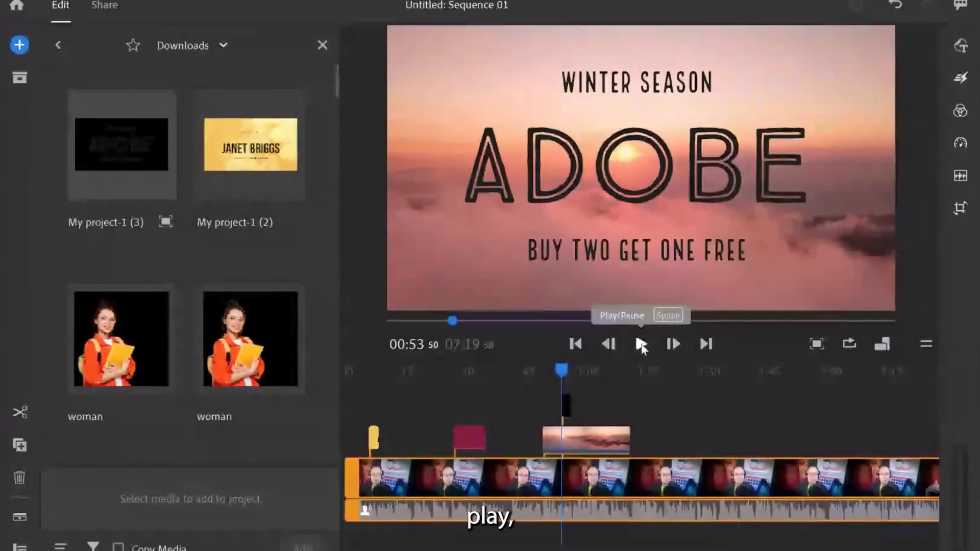
pyautogui.click(641, 345)
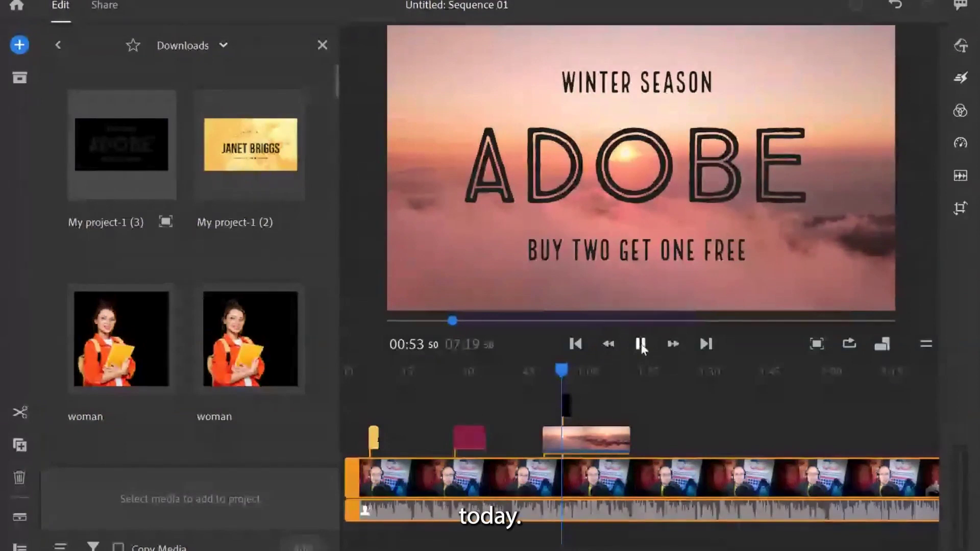
pyautogui.click(641, 345)
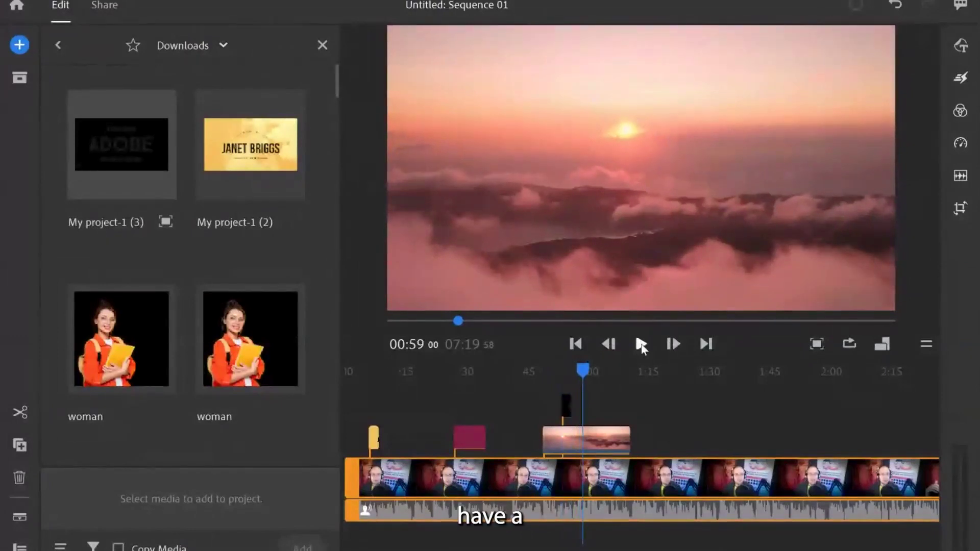
pyautogui.moveTo(583, 370); pyautogui.dragTo(662, 353)
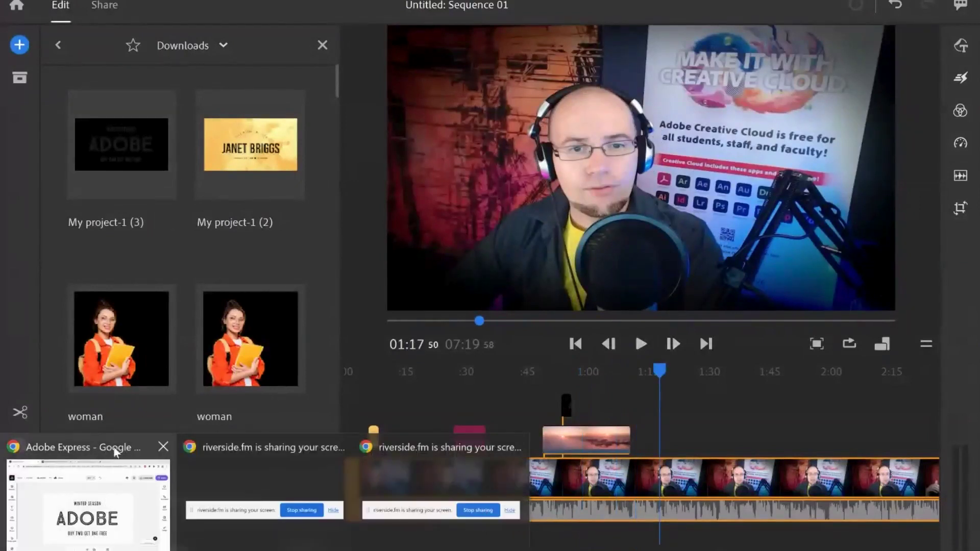
# Step: Switch back to Adobe Express and go from the ADOBE design to the home page
pyautogui.click(114, 449)
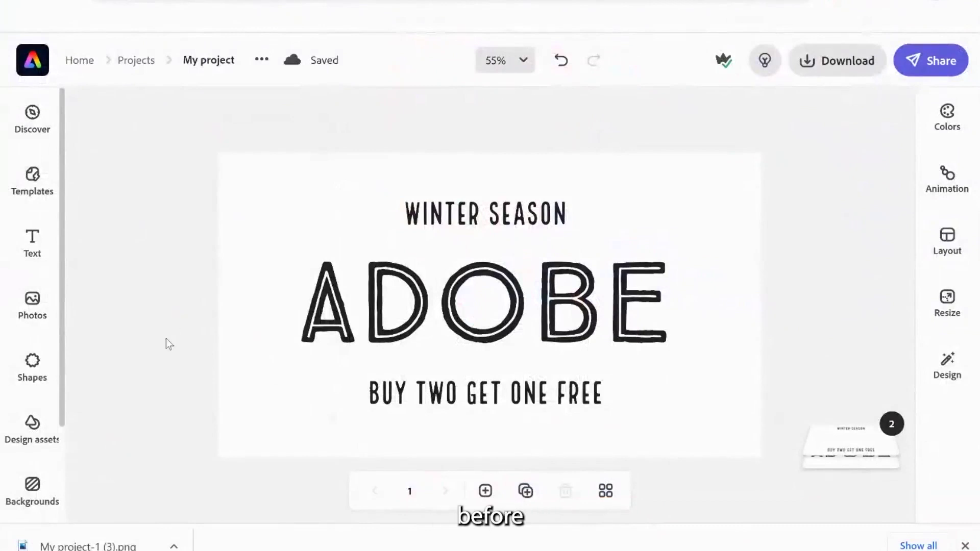
pyautogui.click(37, 66)
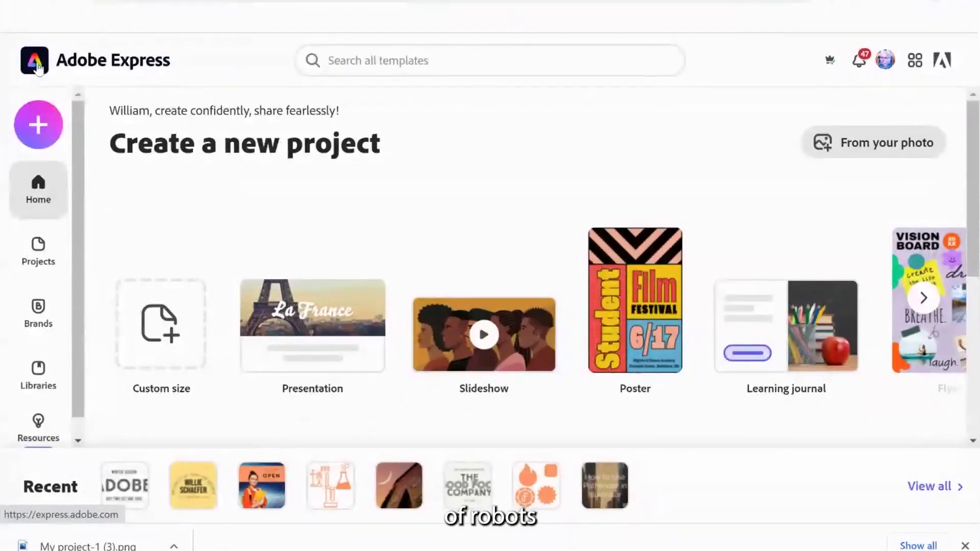
# Step: Choose Video from the Create new menu to start a video project
pyautogui.click(37, 123)
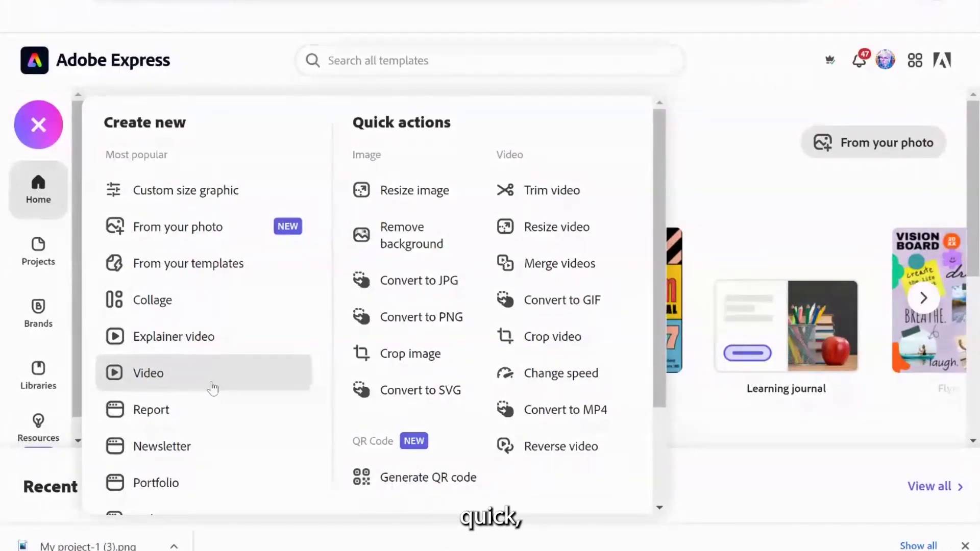
pyautogui.click(157, 376)
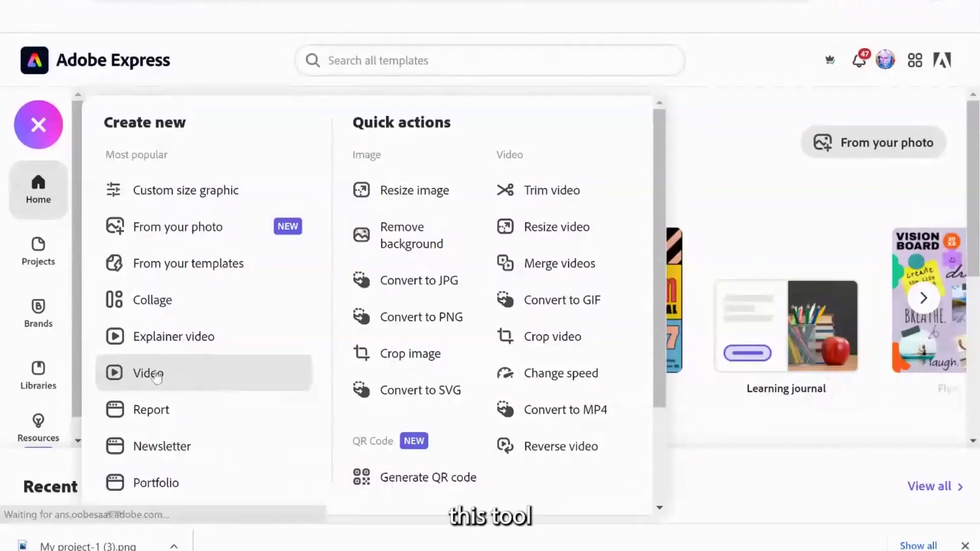